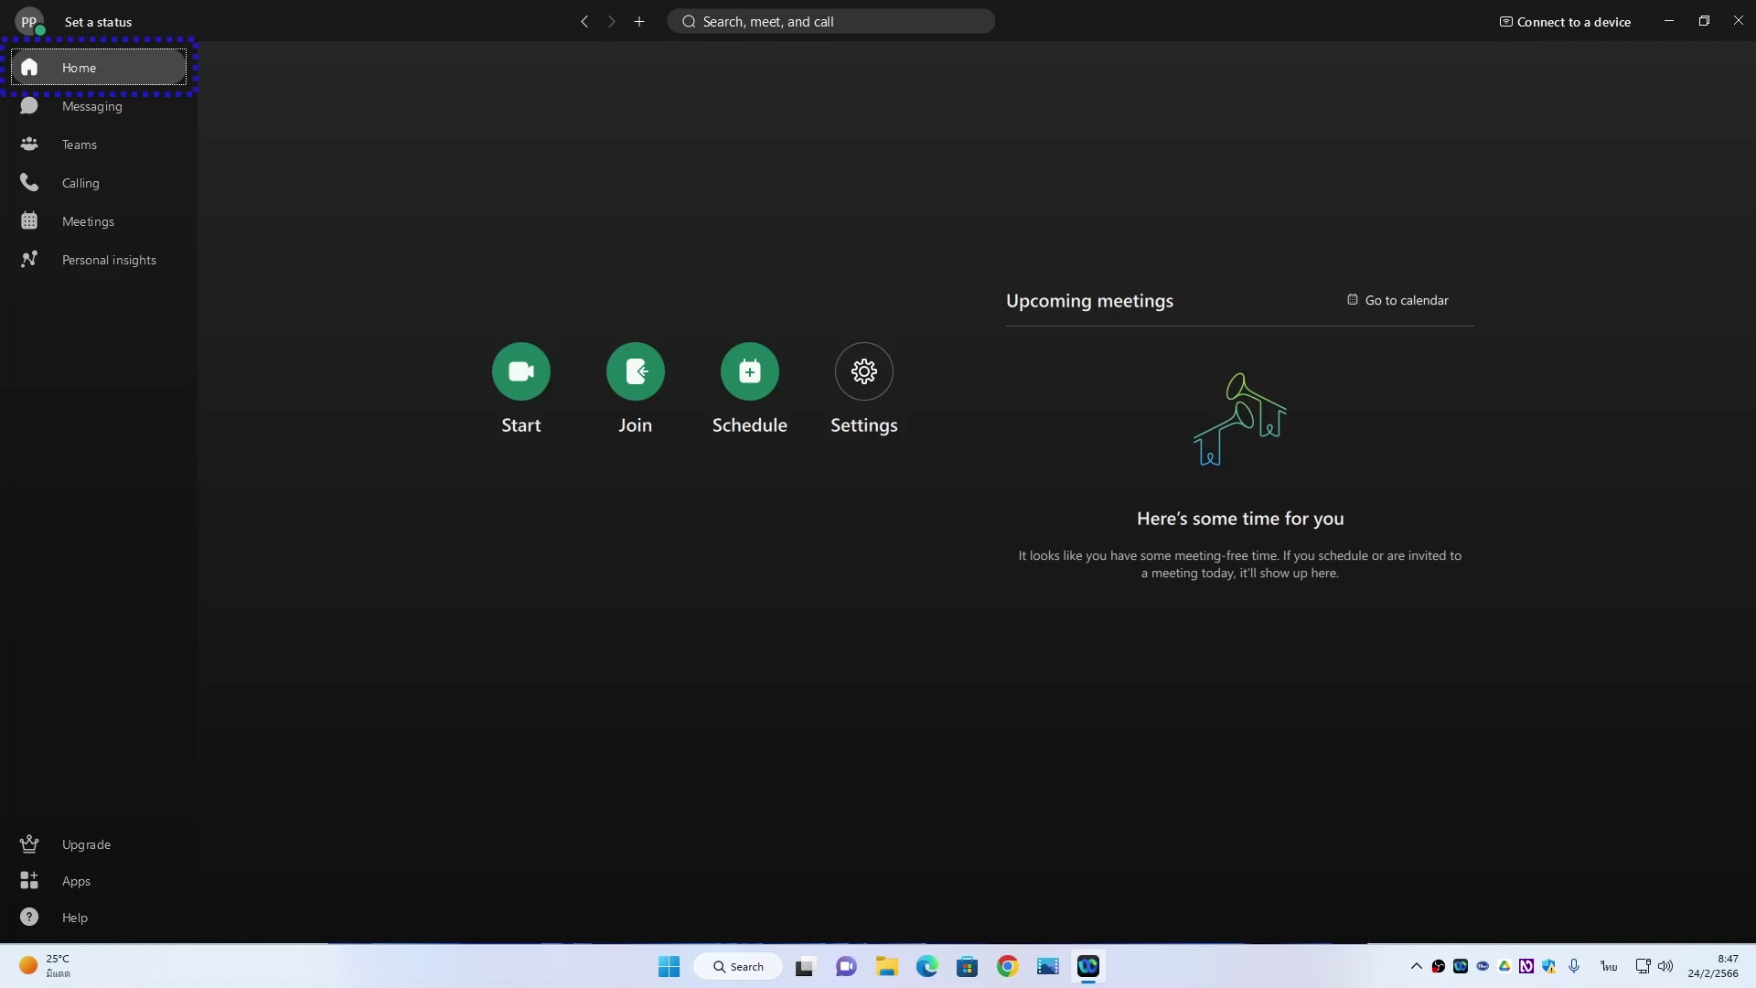
- Open the pre-meeting preview for a new meeting in the personal room
key(Tab)
key(Tab)
key(Tab)
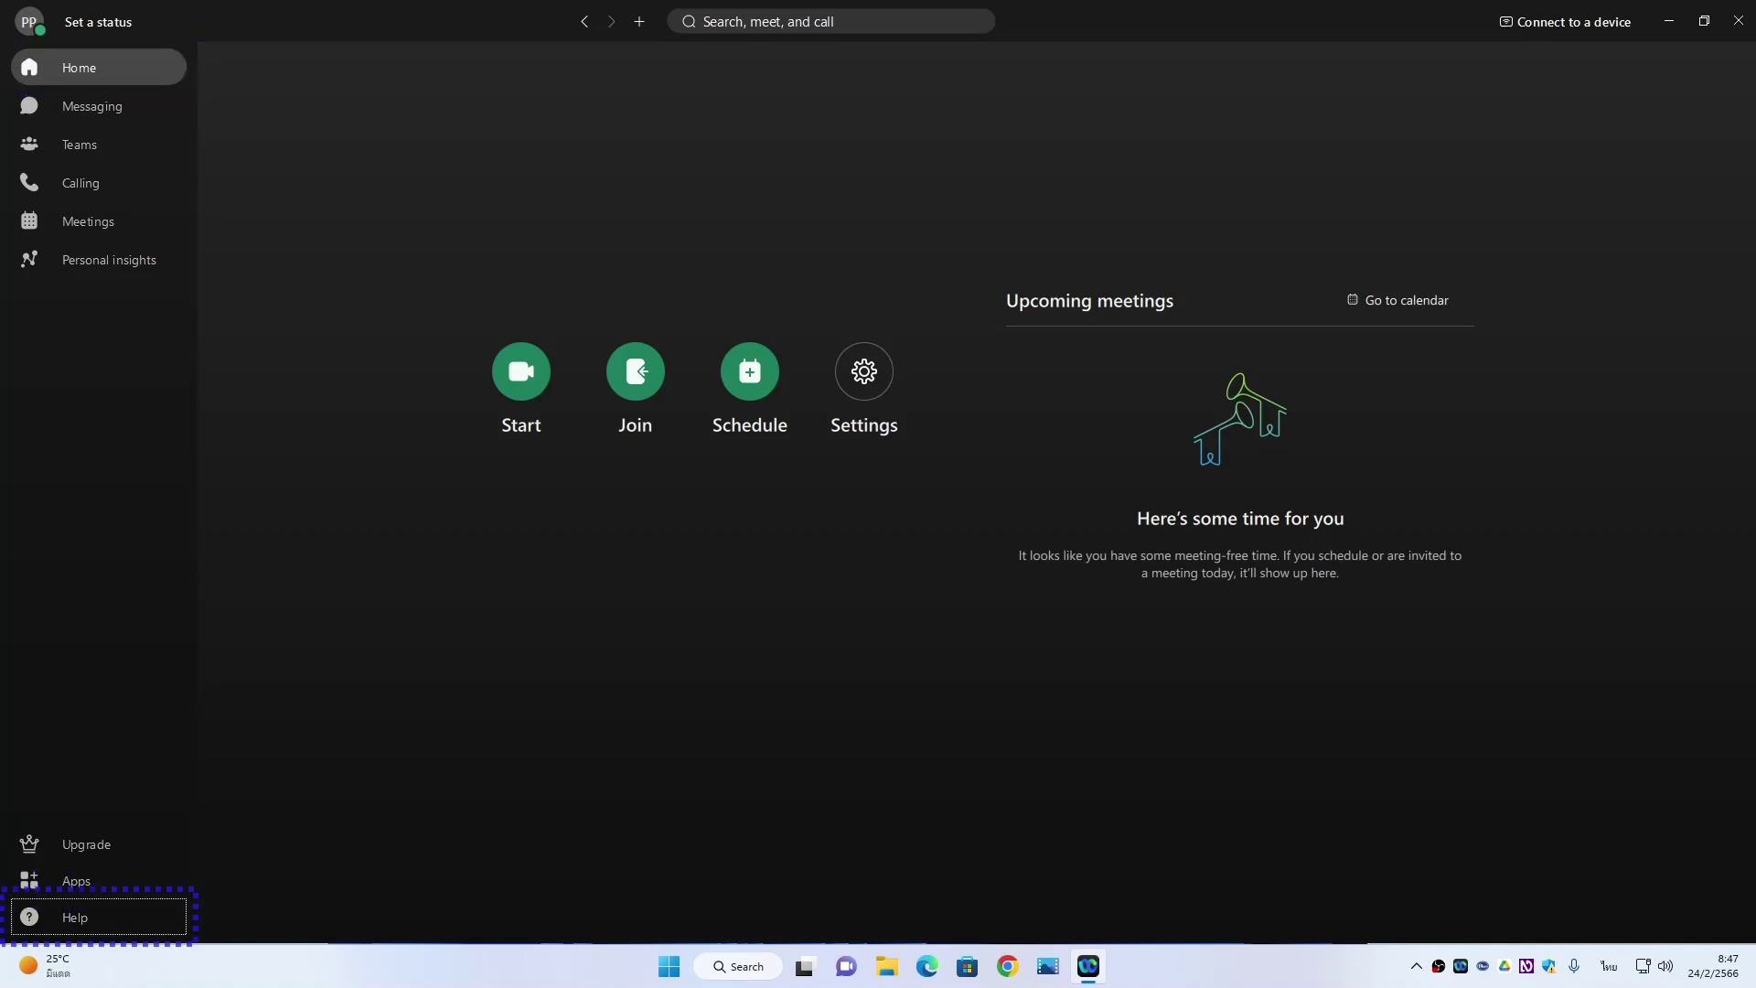
key(Tab)
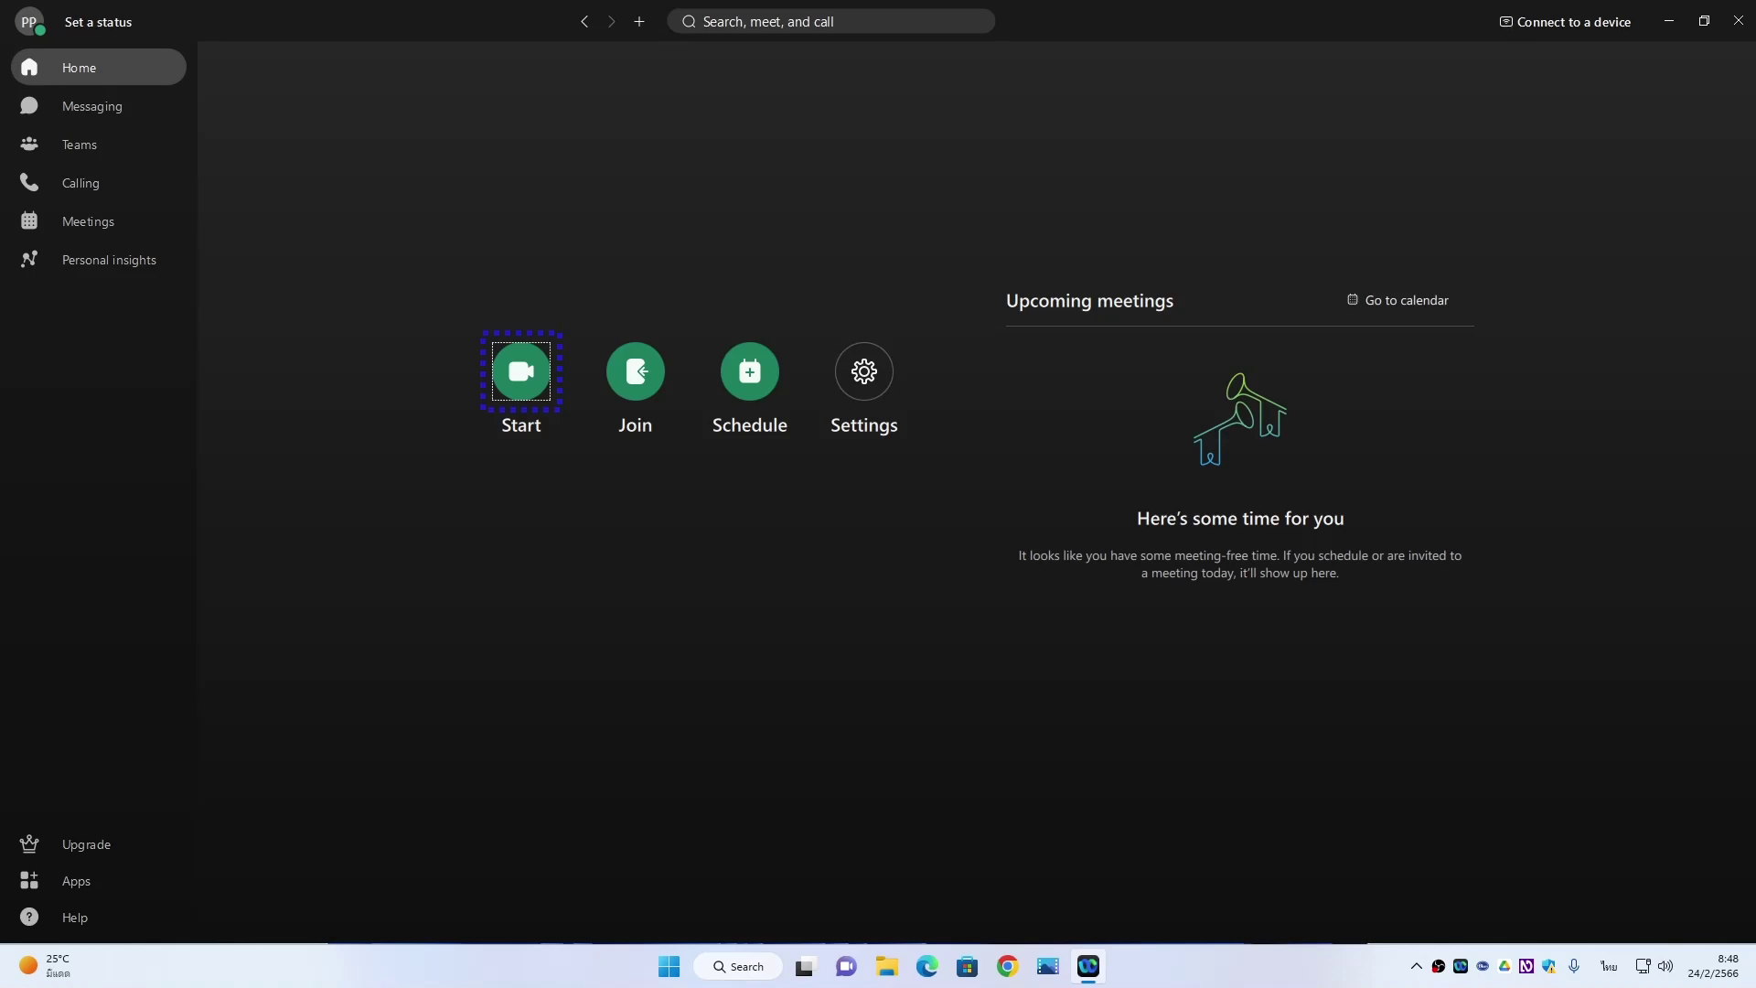
key(Return)
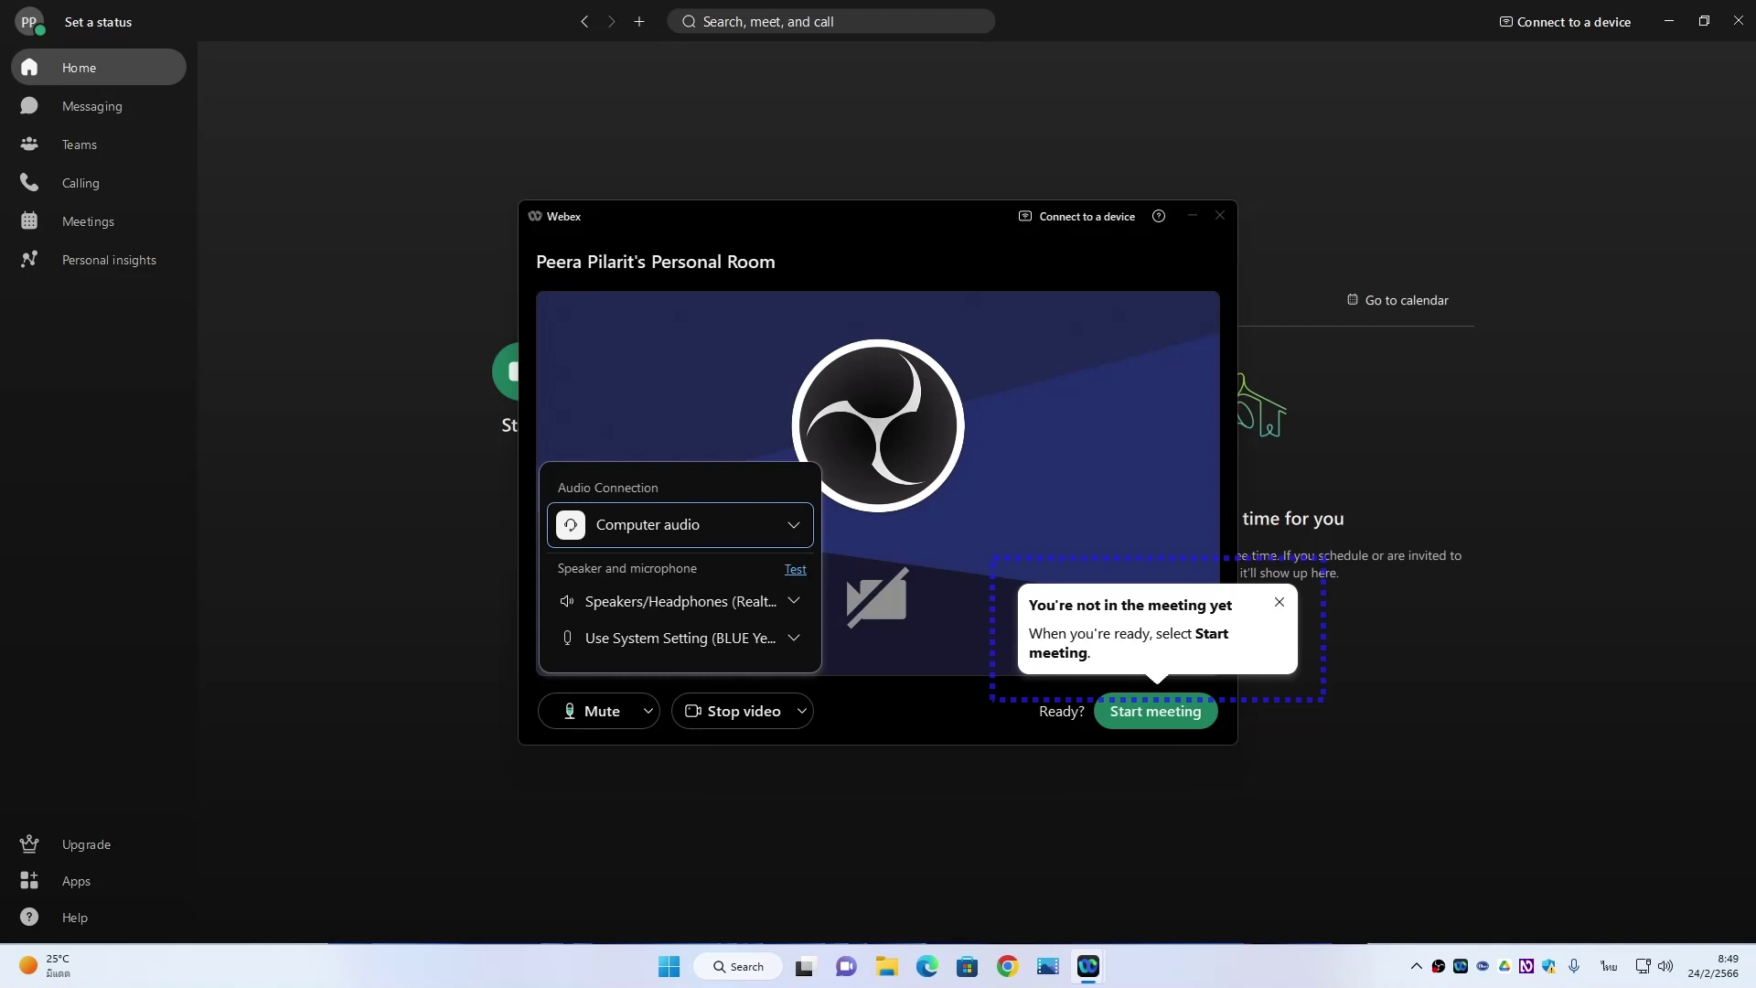
- Review the audio connection, test, speaker and microphone options in the meeting preview, and close the audio options
click(794, 569)
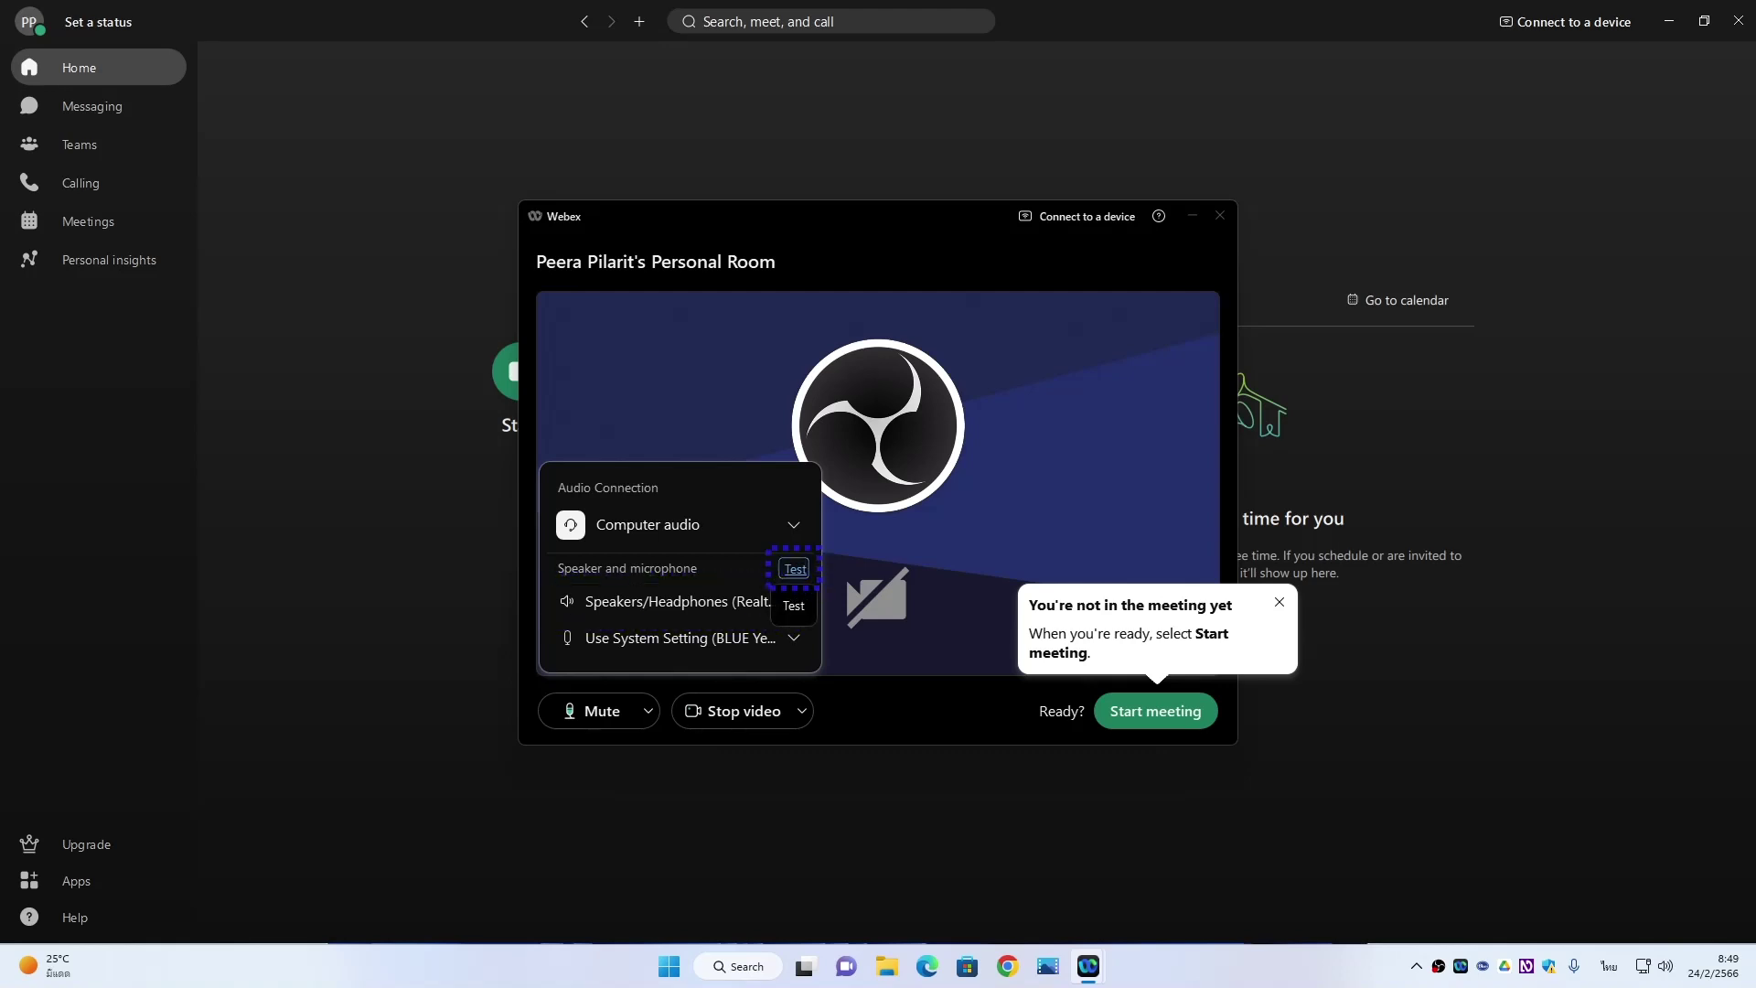
key(Tab)
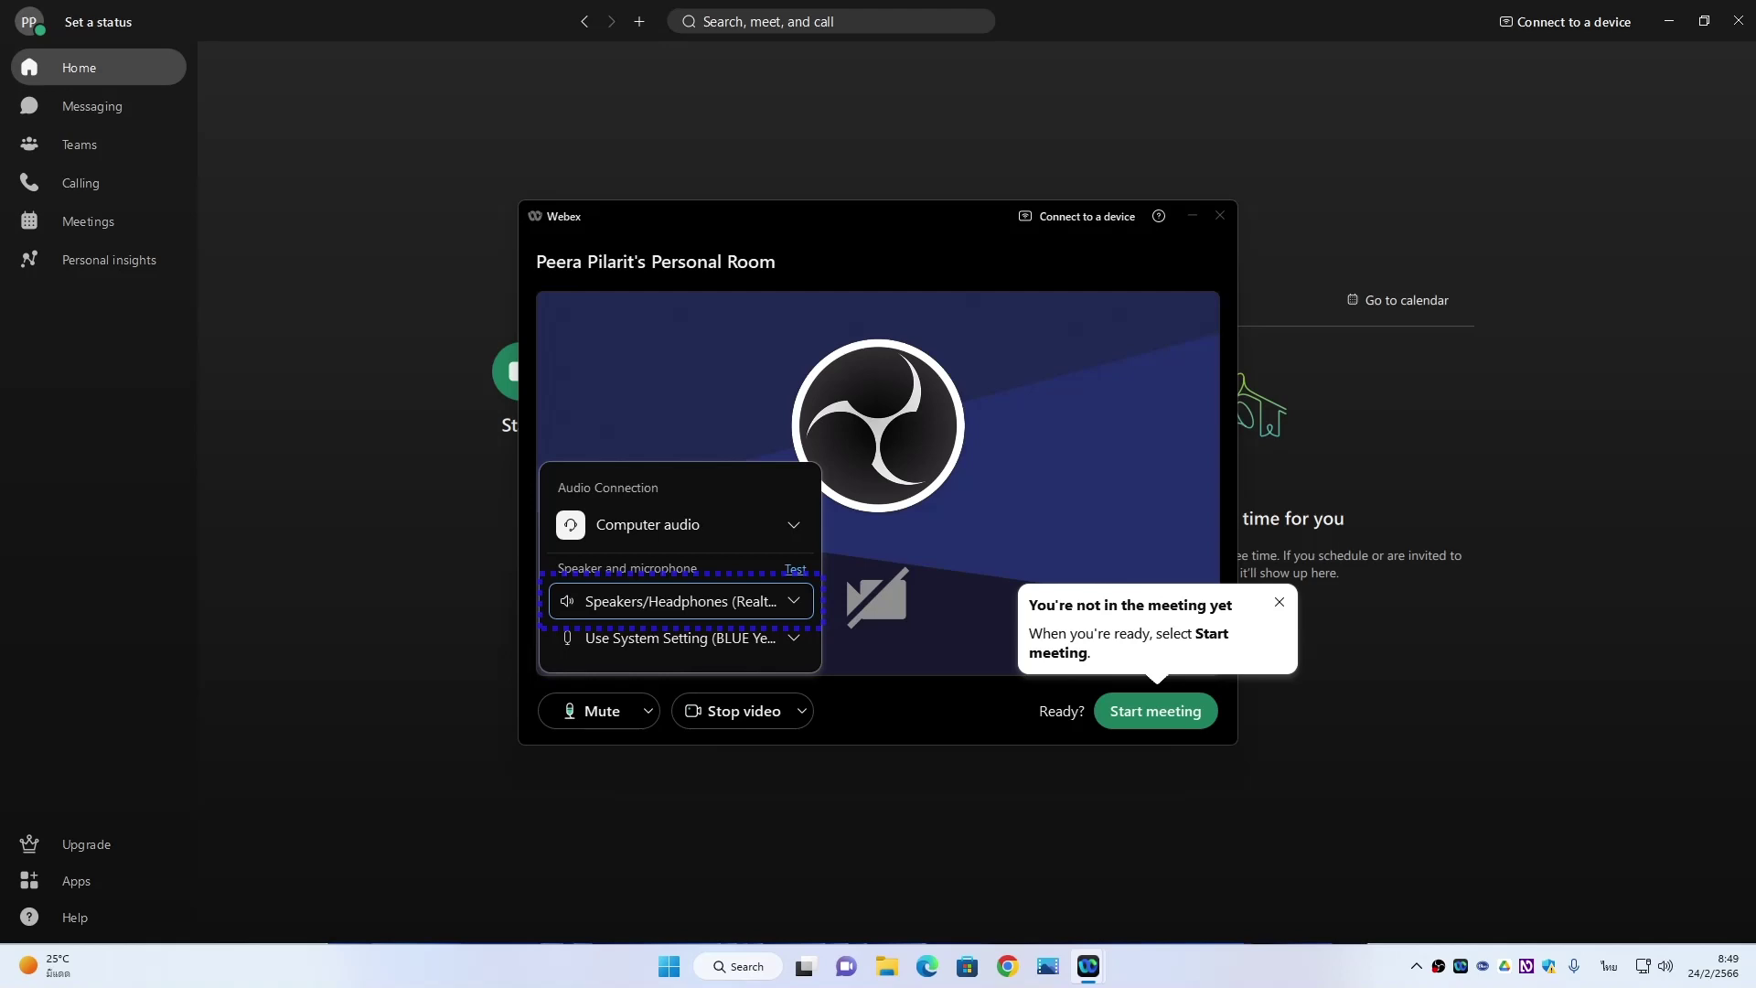
key(Tab)
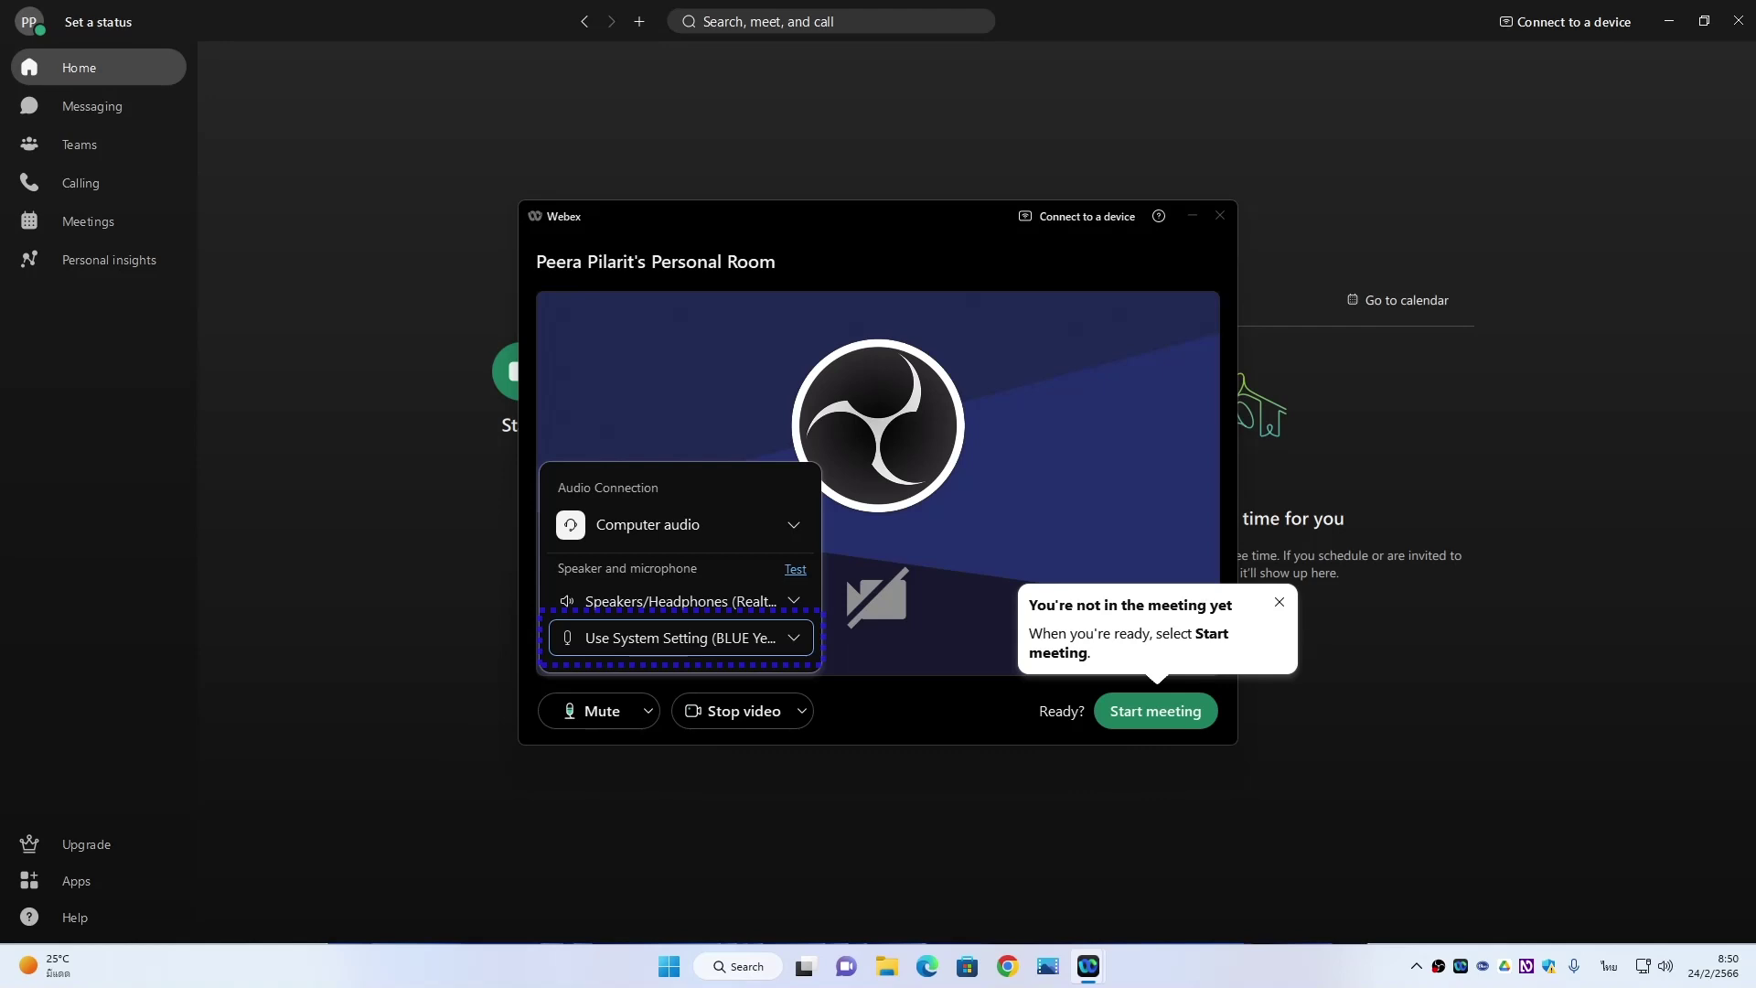
click(679, 524)
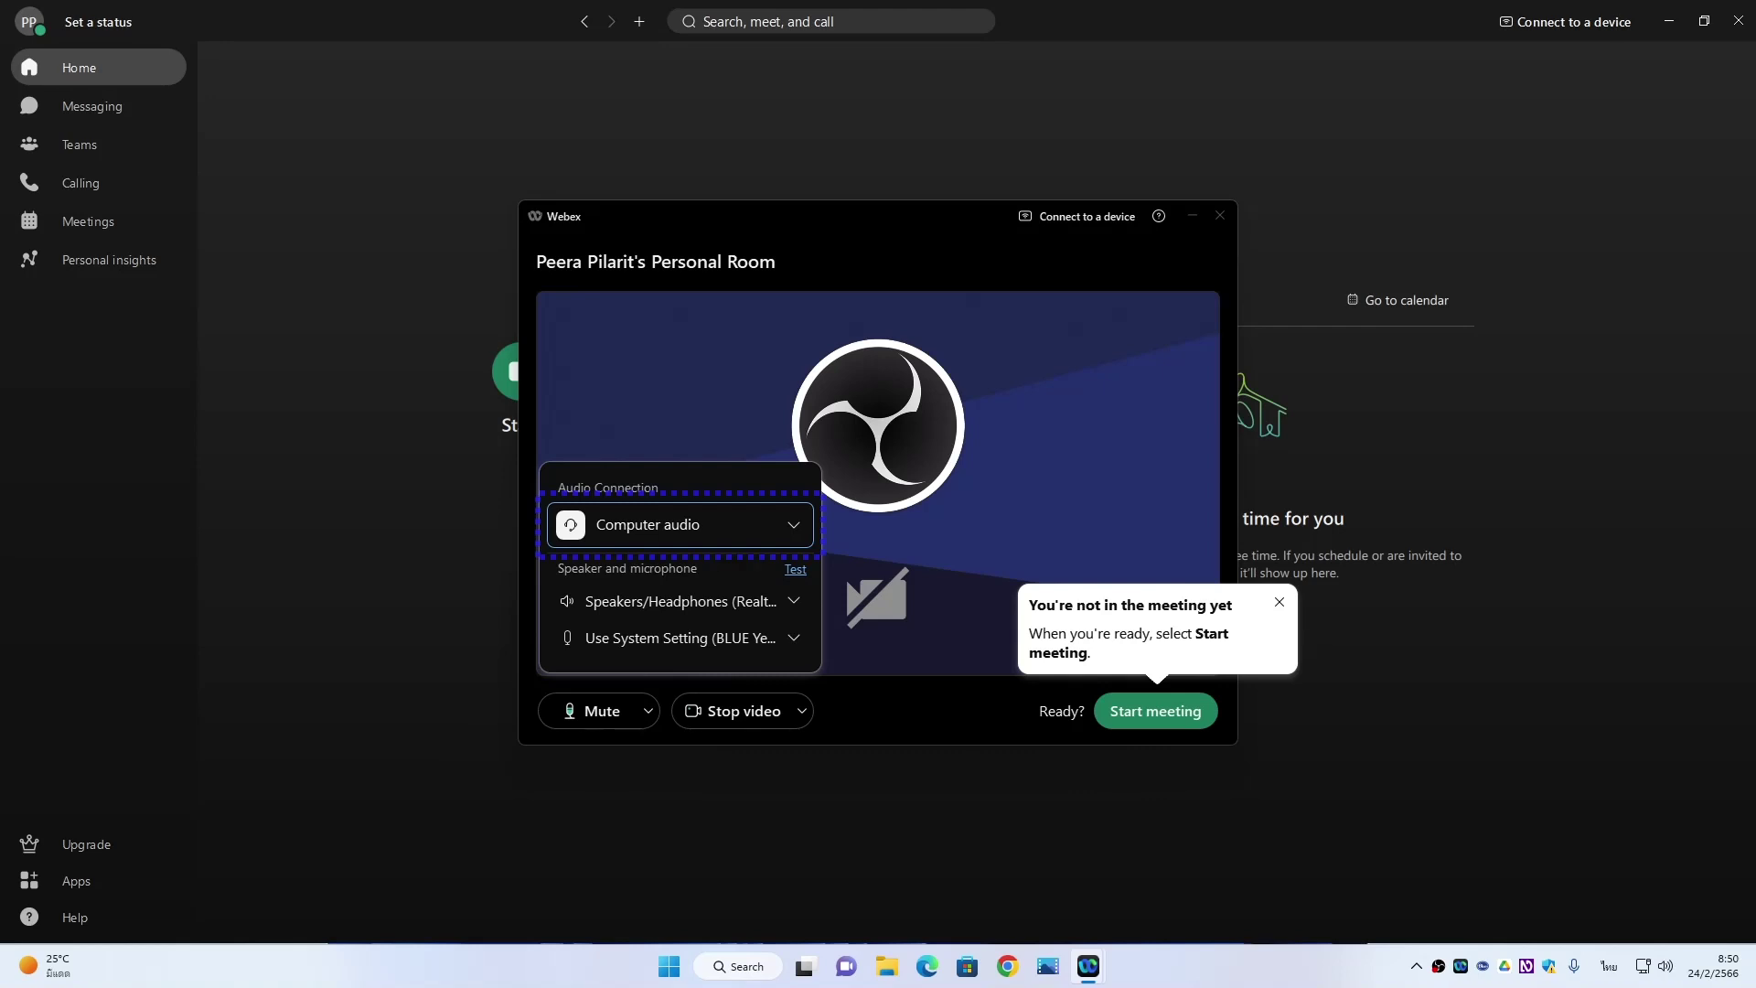
key(Tab)
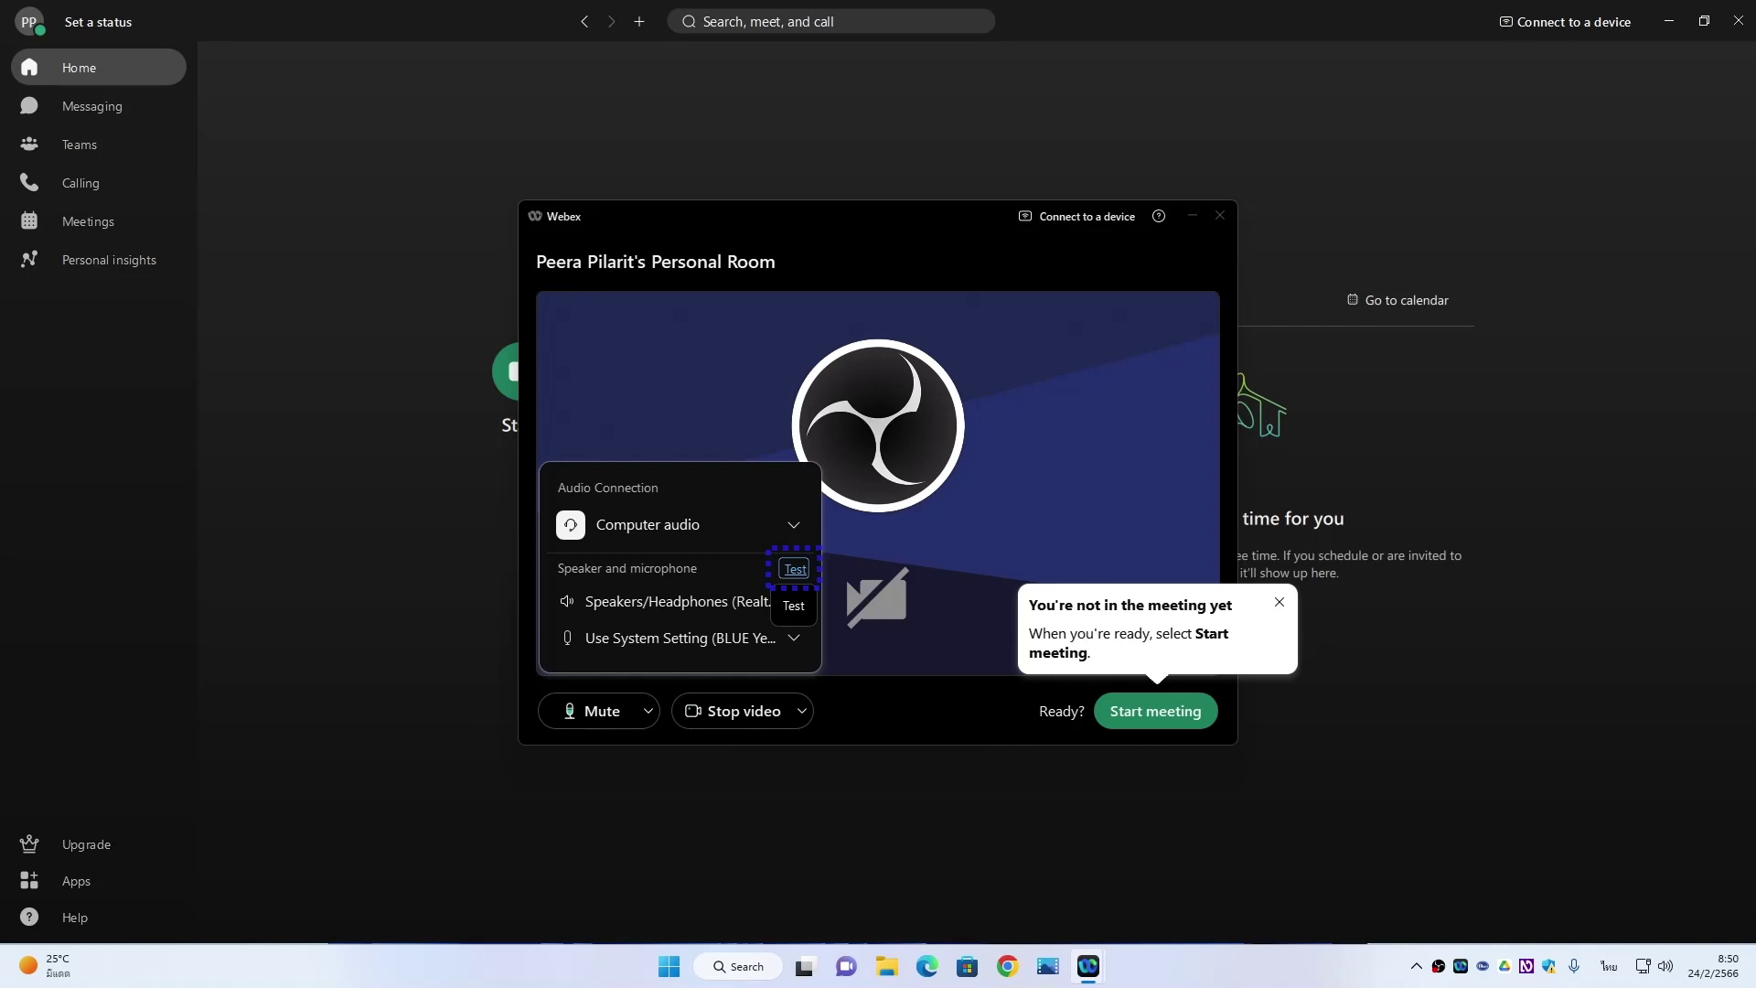
key(Escape)
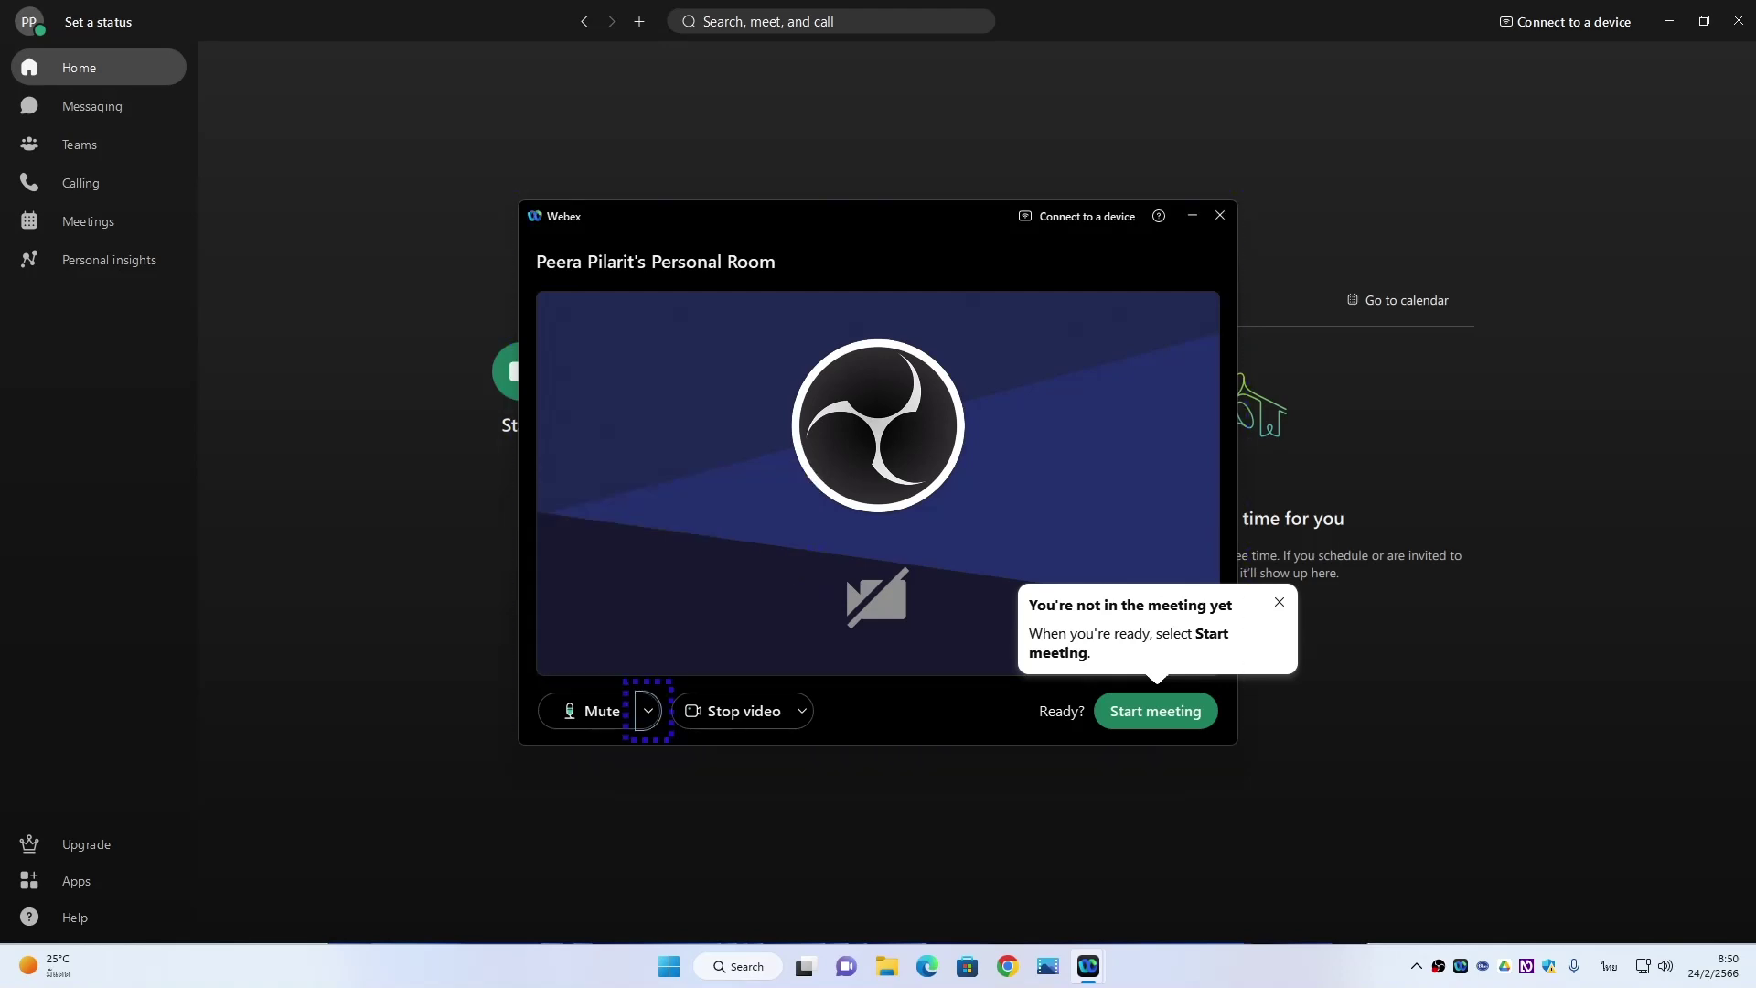
- Examine the preview's mute, audio options, video, video options, device connection and help controls
key(Tab)
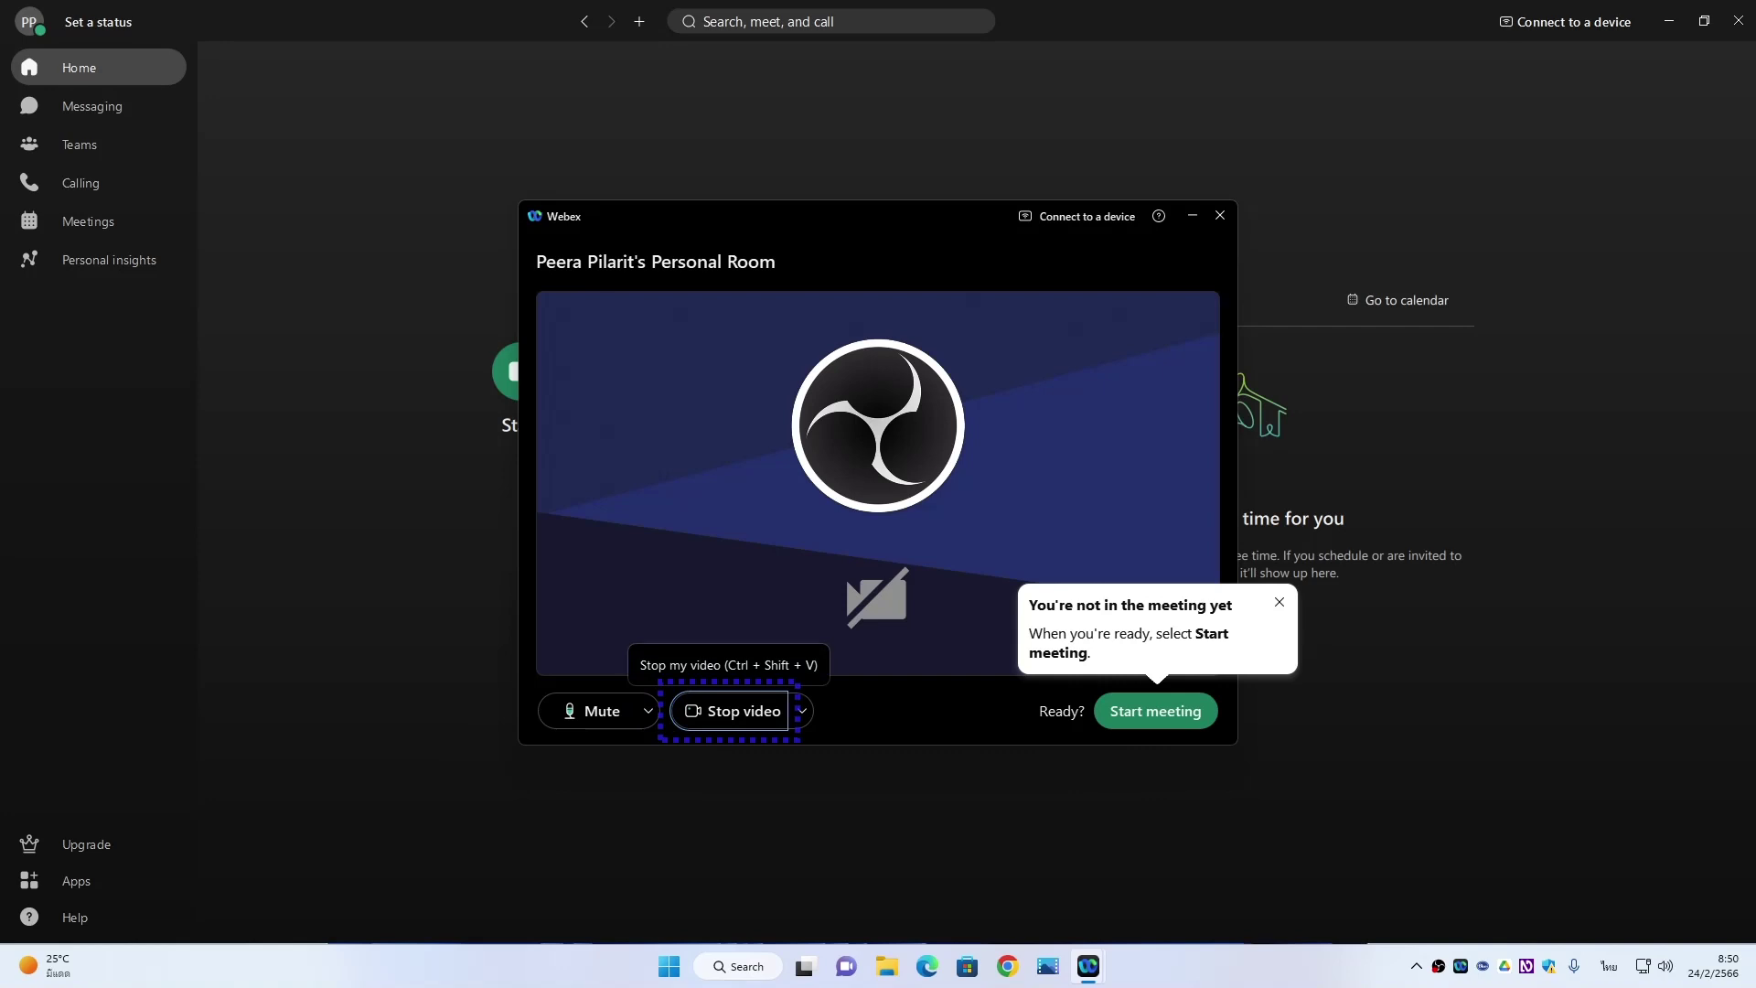
key(shift+Tab)
key(shift+Tab)
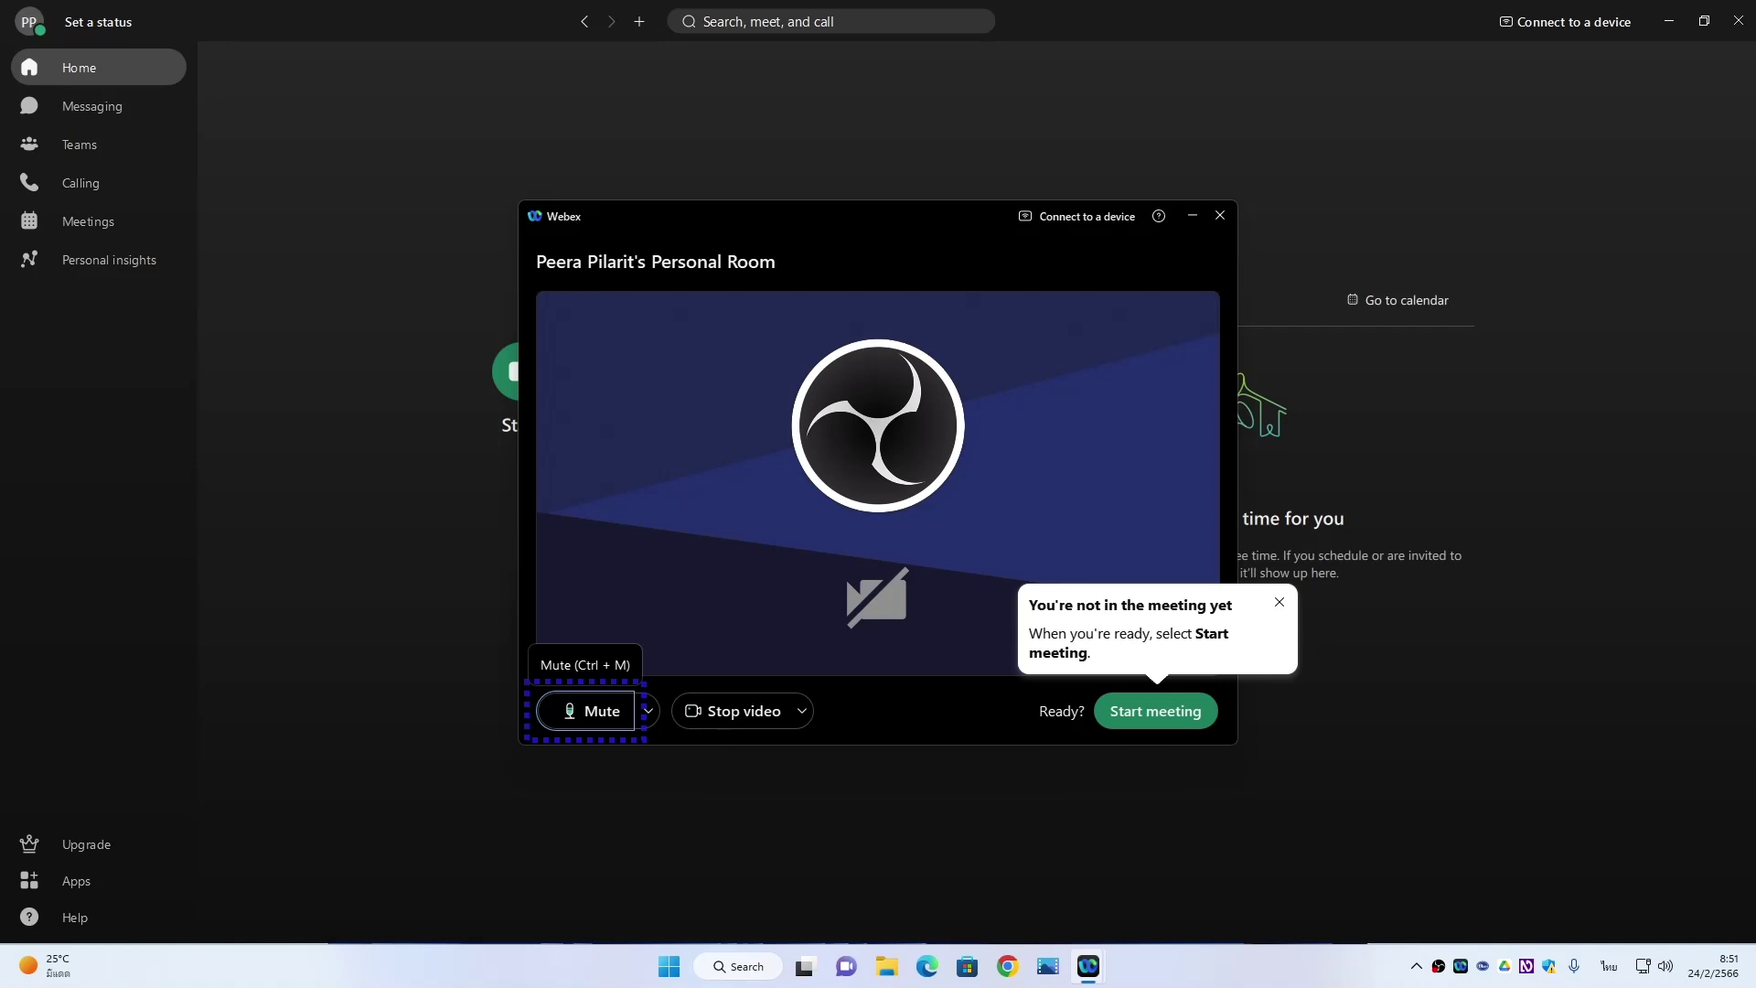
key(Tab)
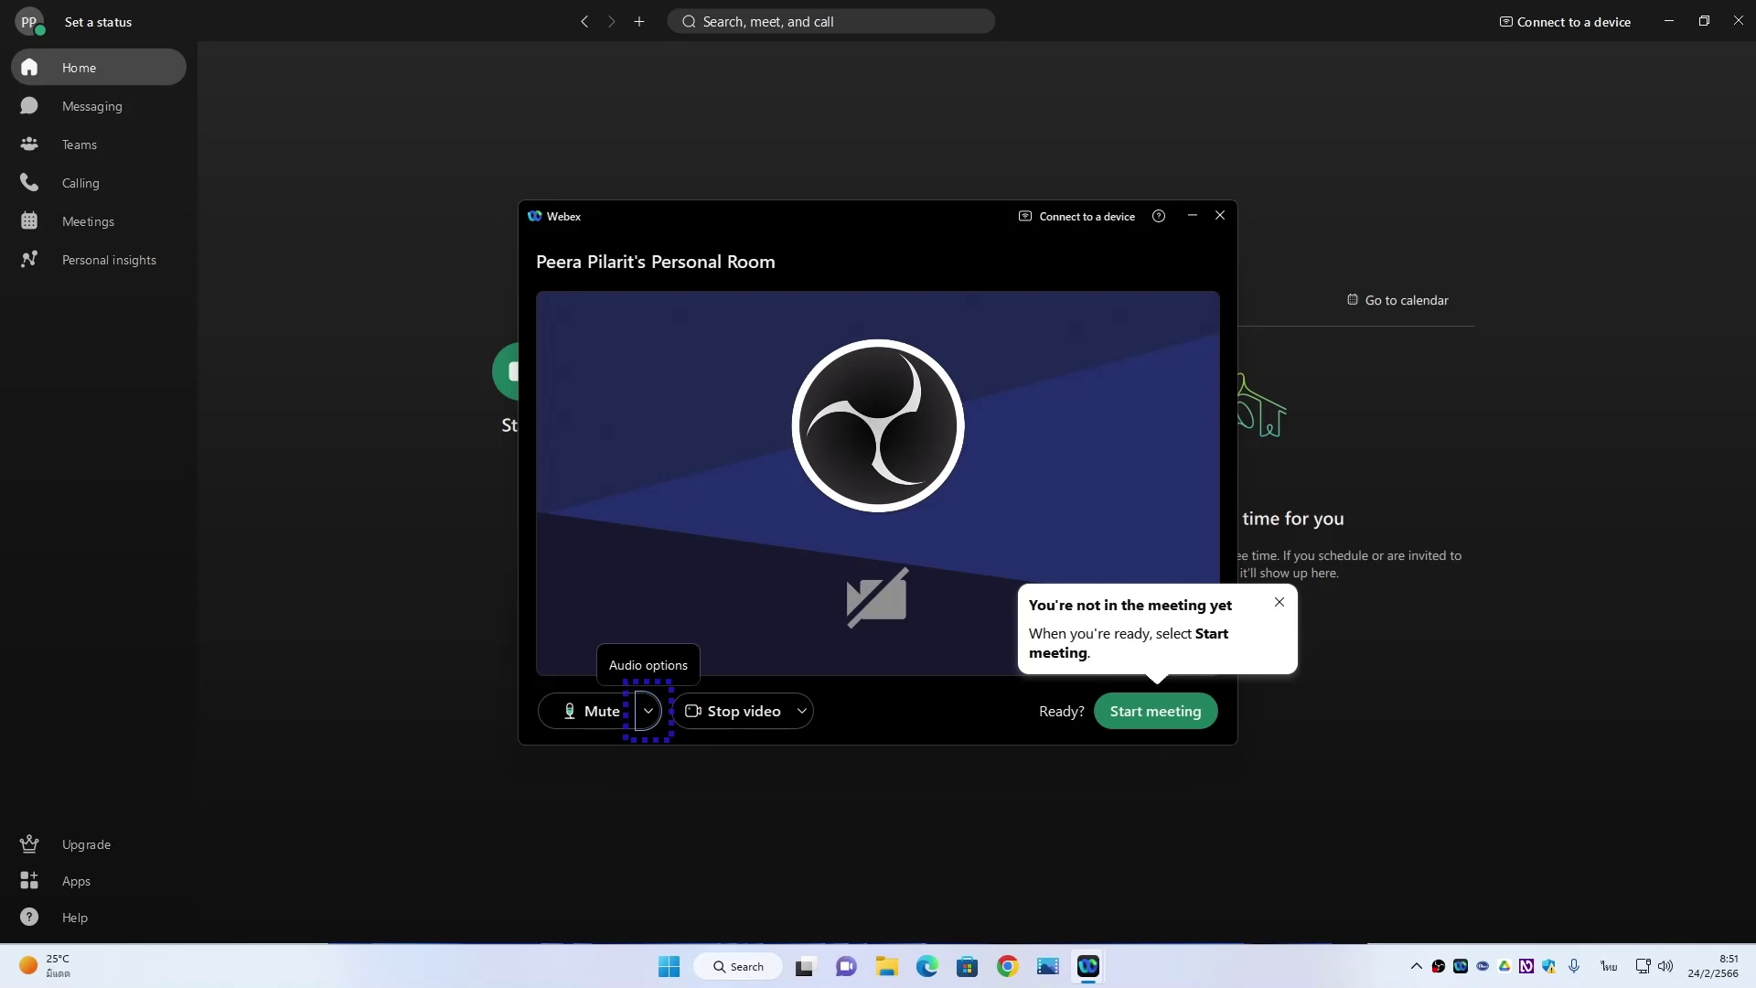
key(Tab)
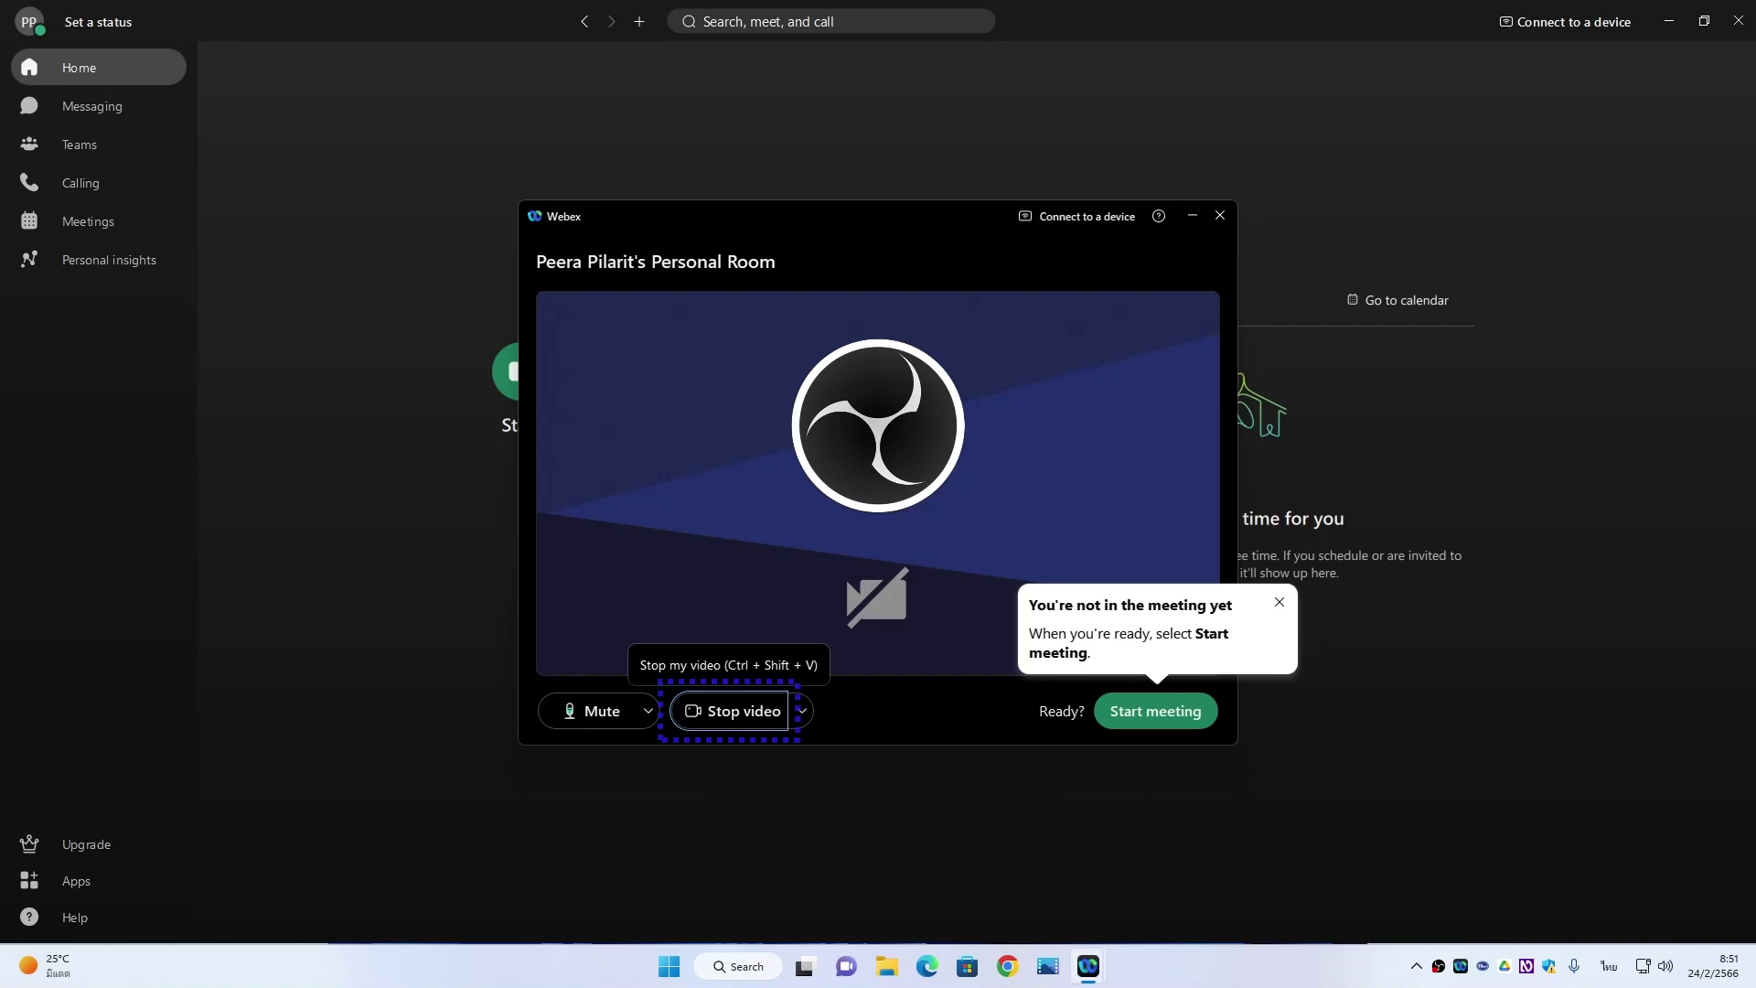
key(Tab)
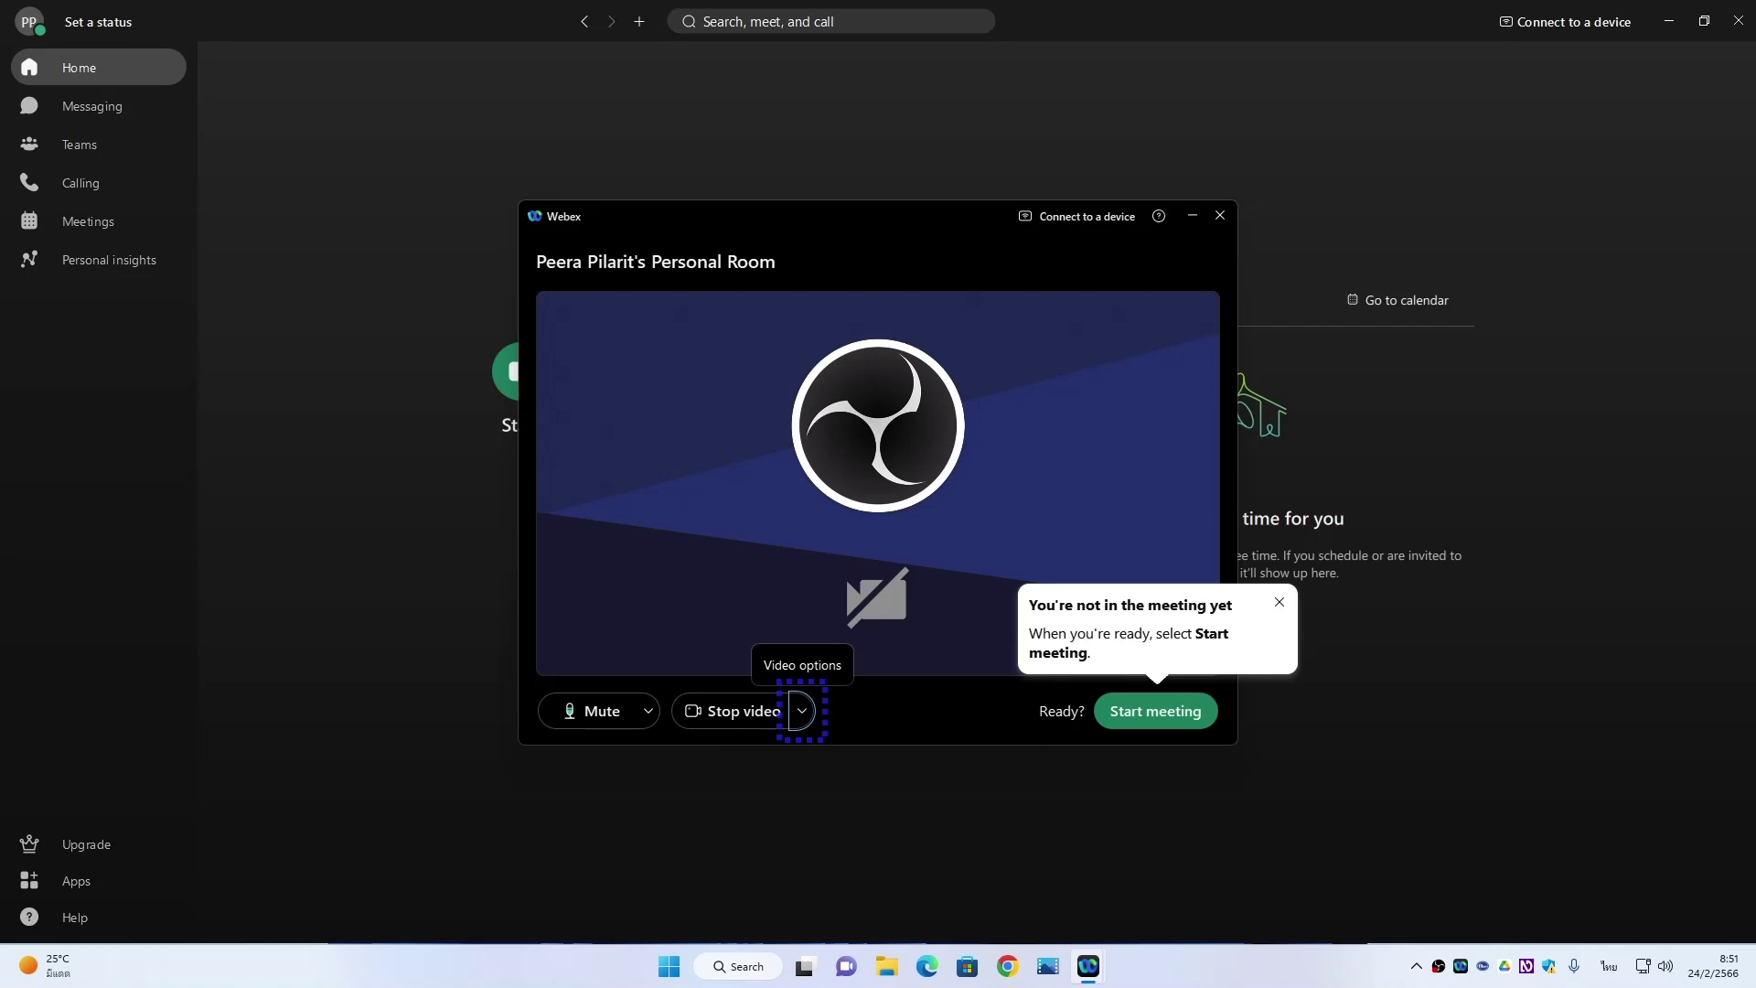
key(Tab)
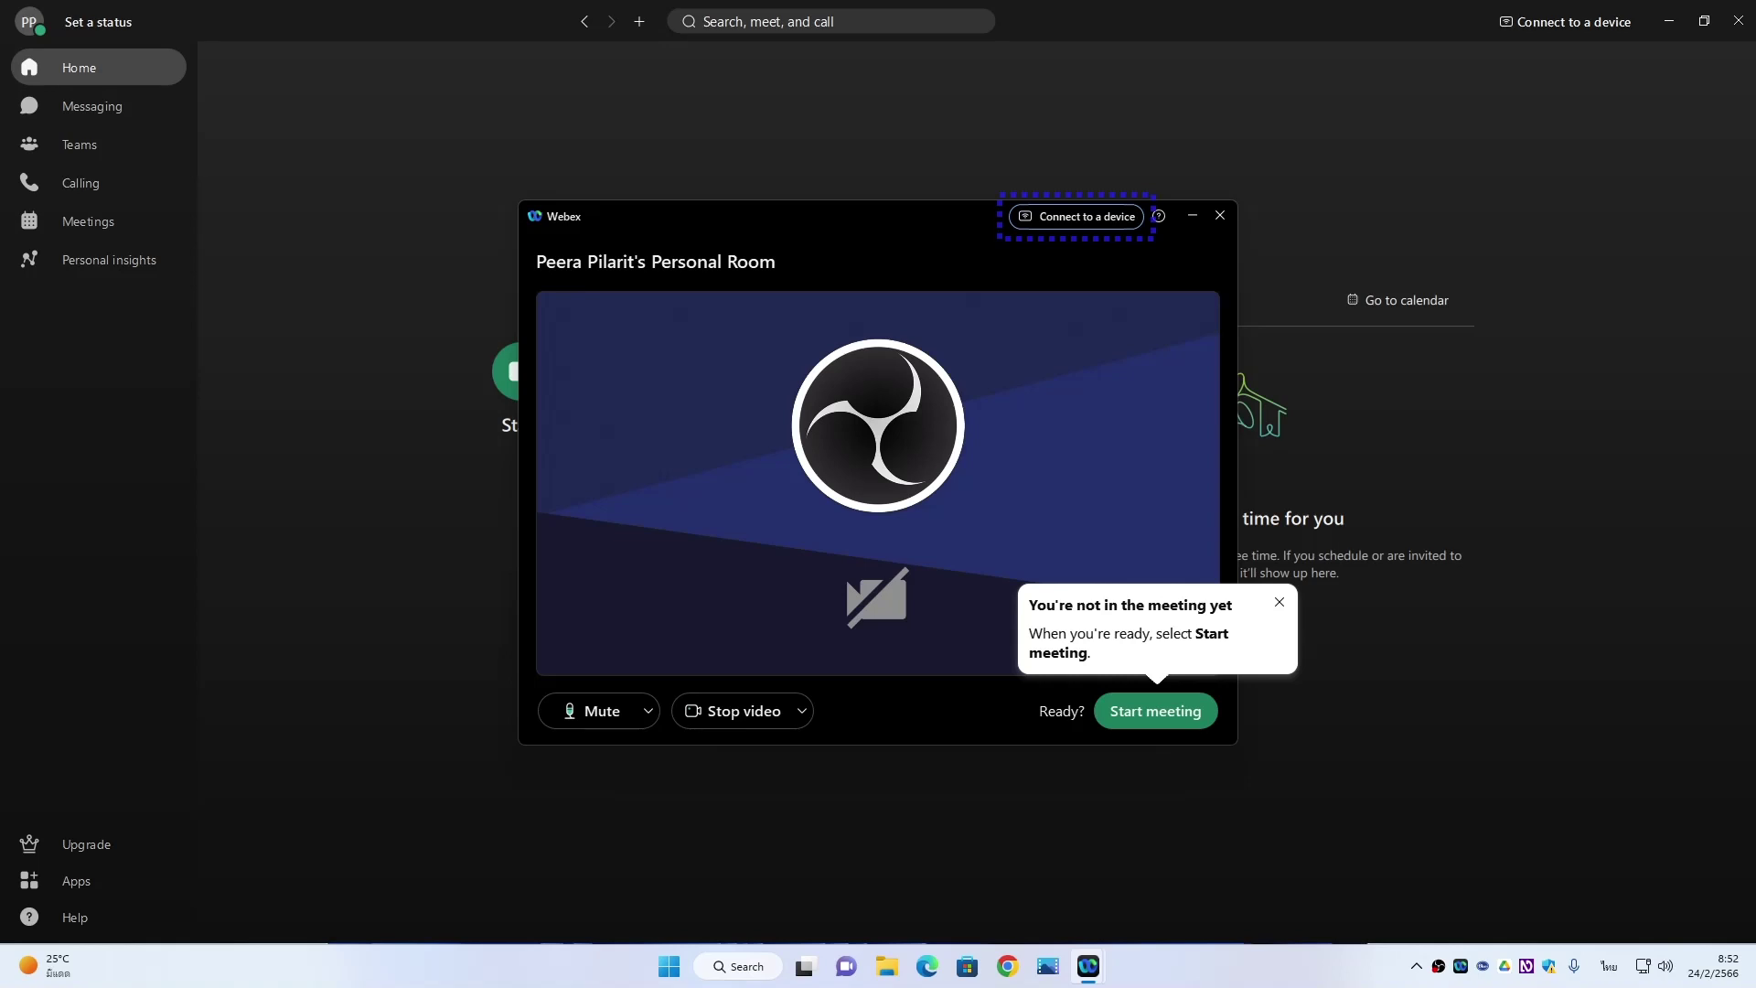
key(Tab)
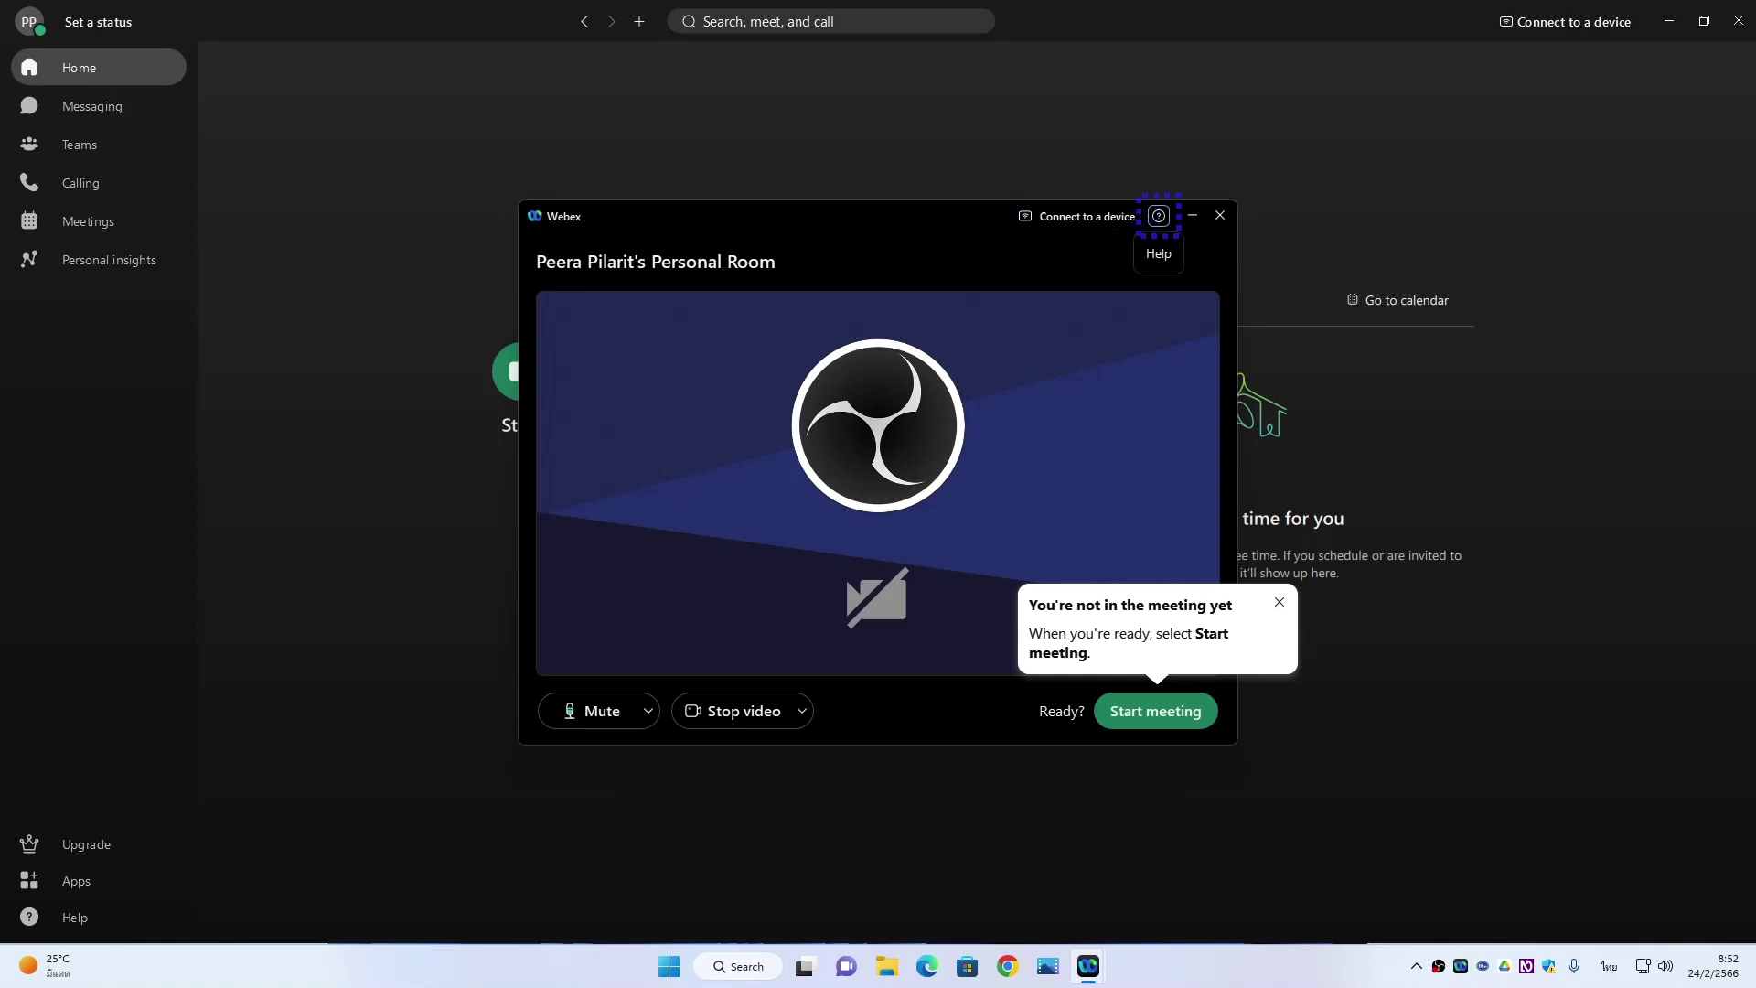
- Start the personal room meeting from the preview
key(Tab)
key(Tab)
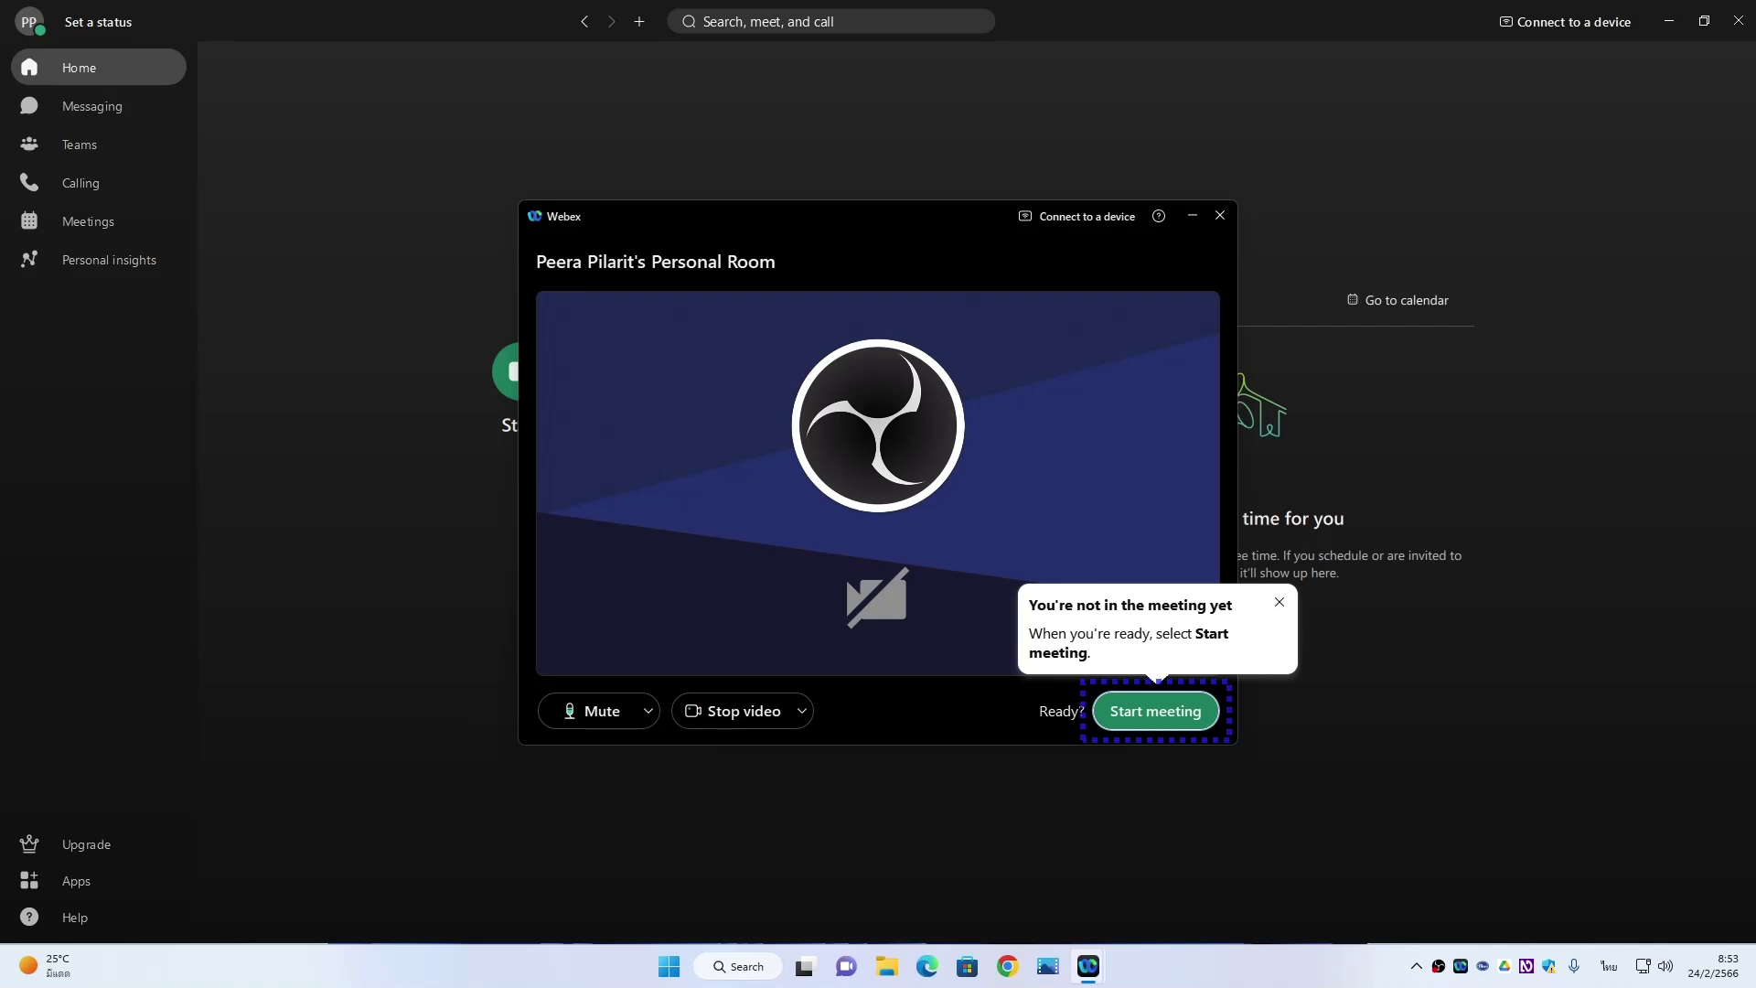
key(Tab)
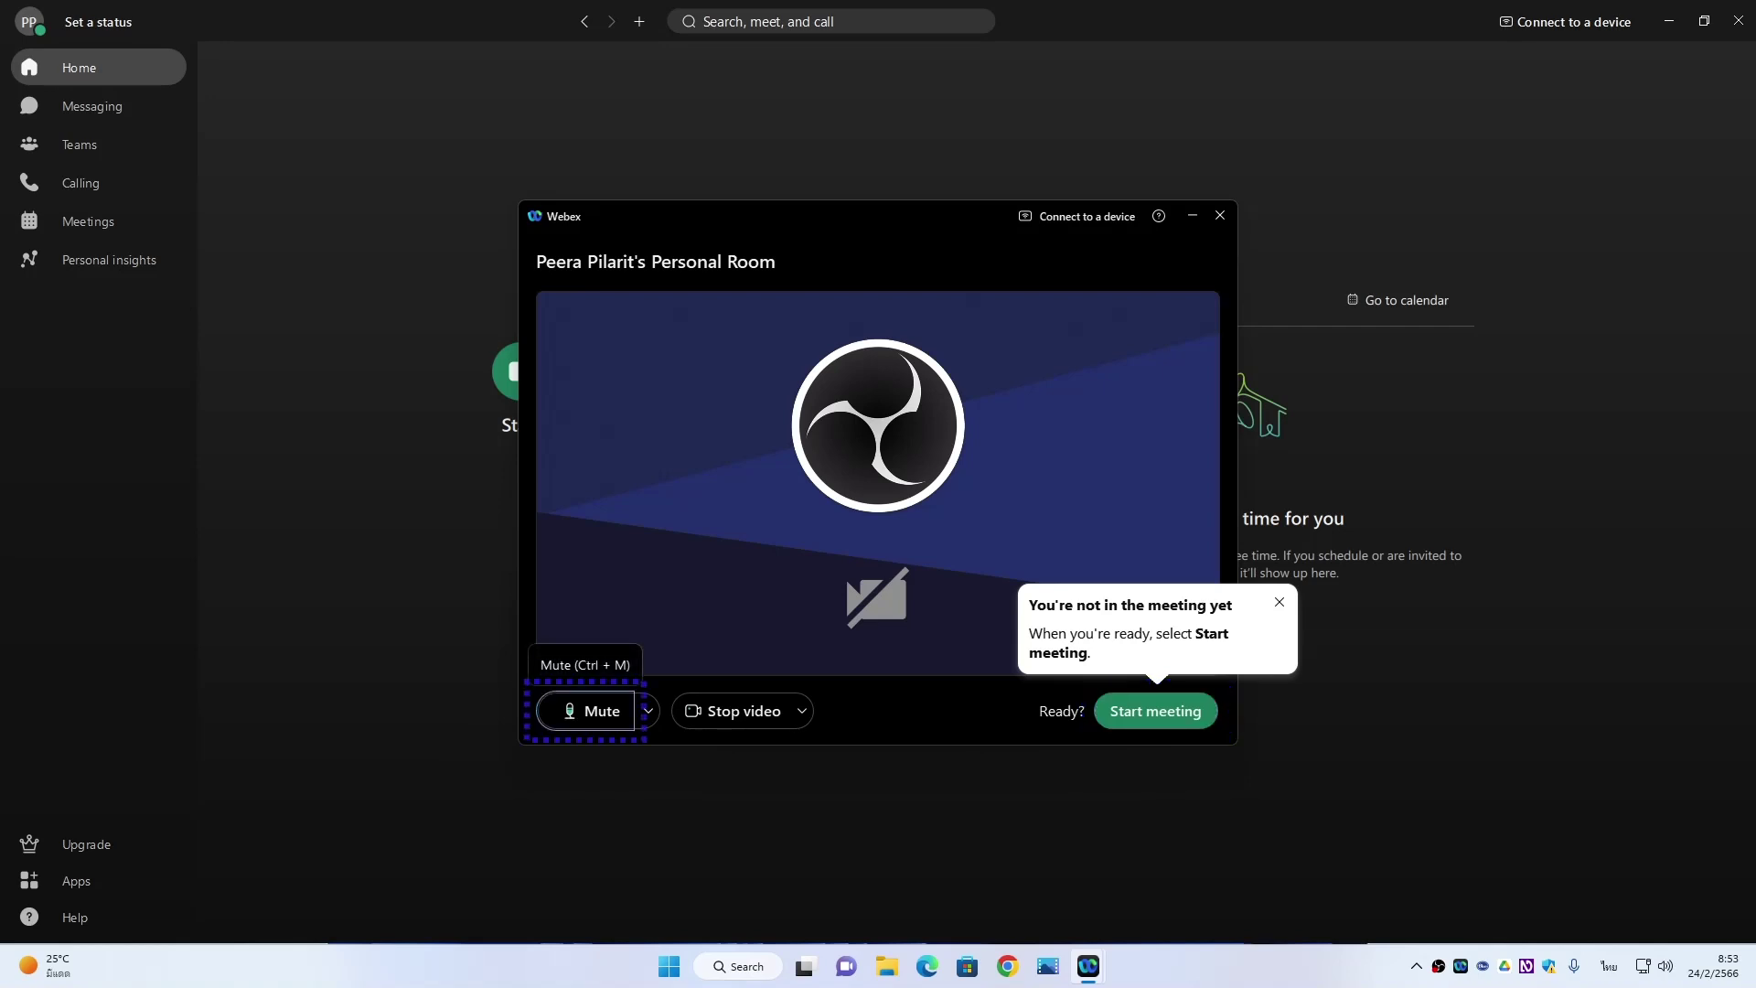
key(Tab)
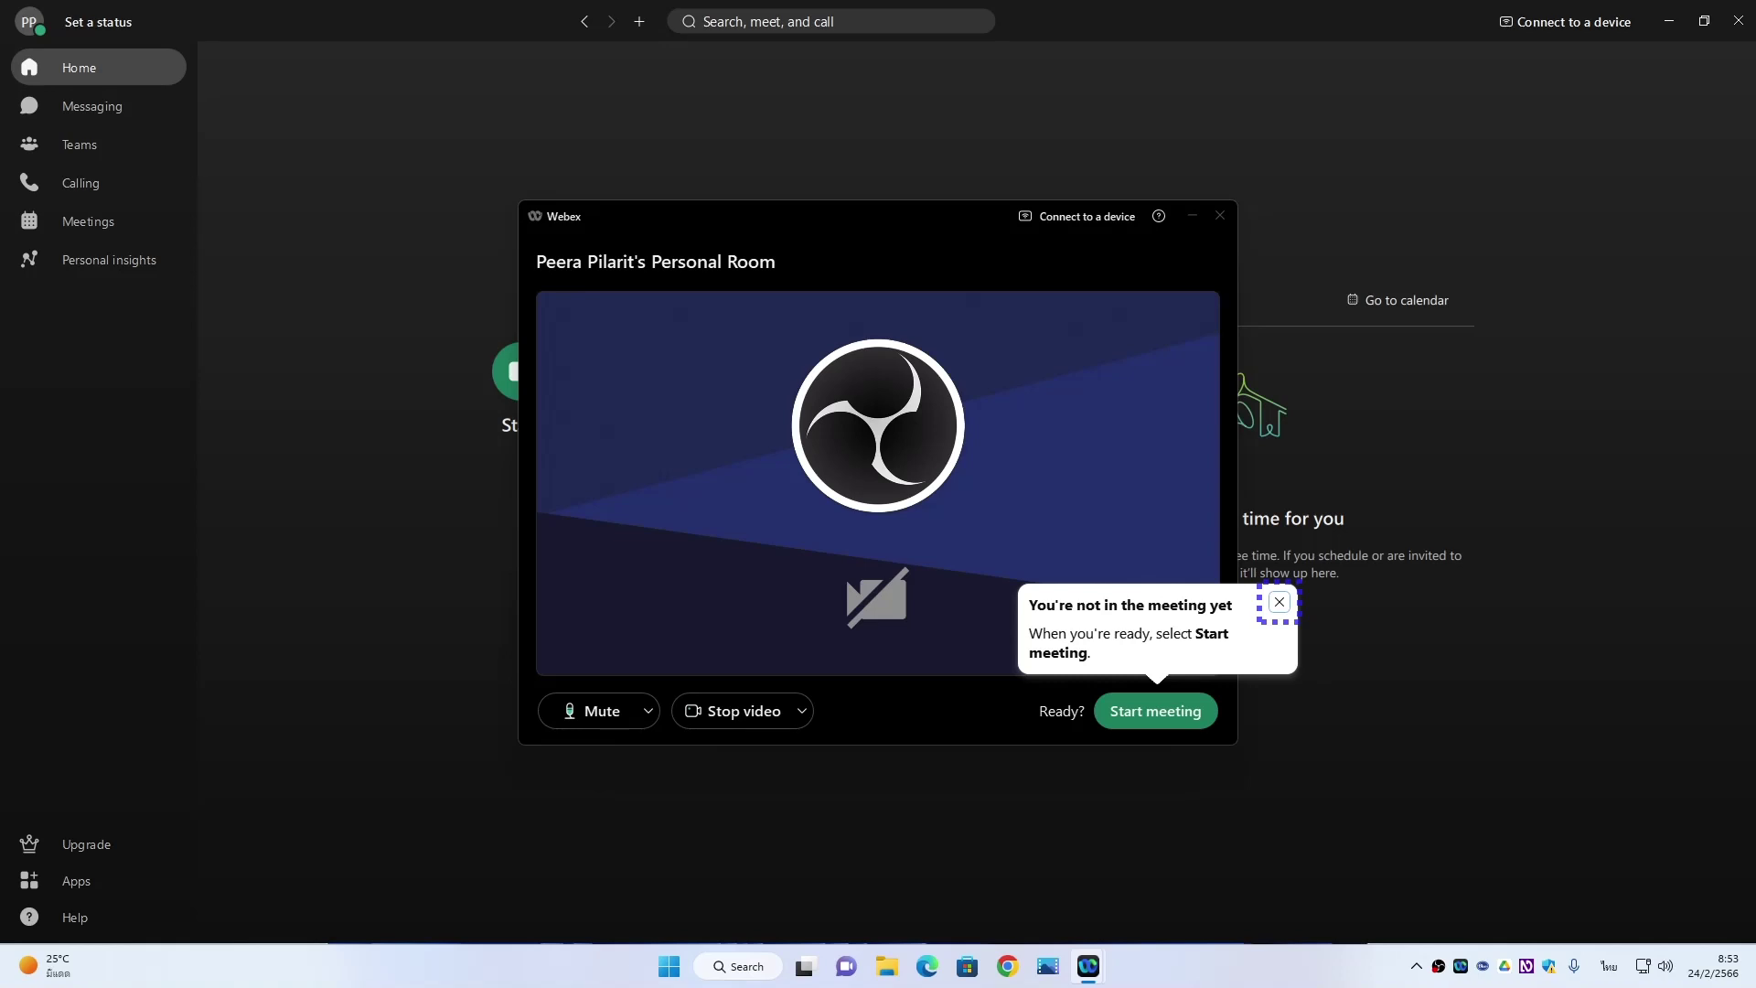
key(Tab)
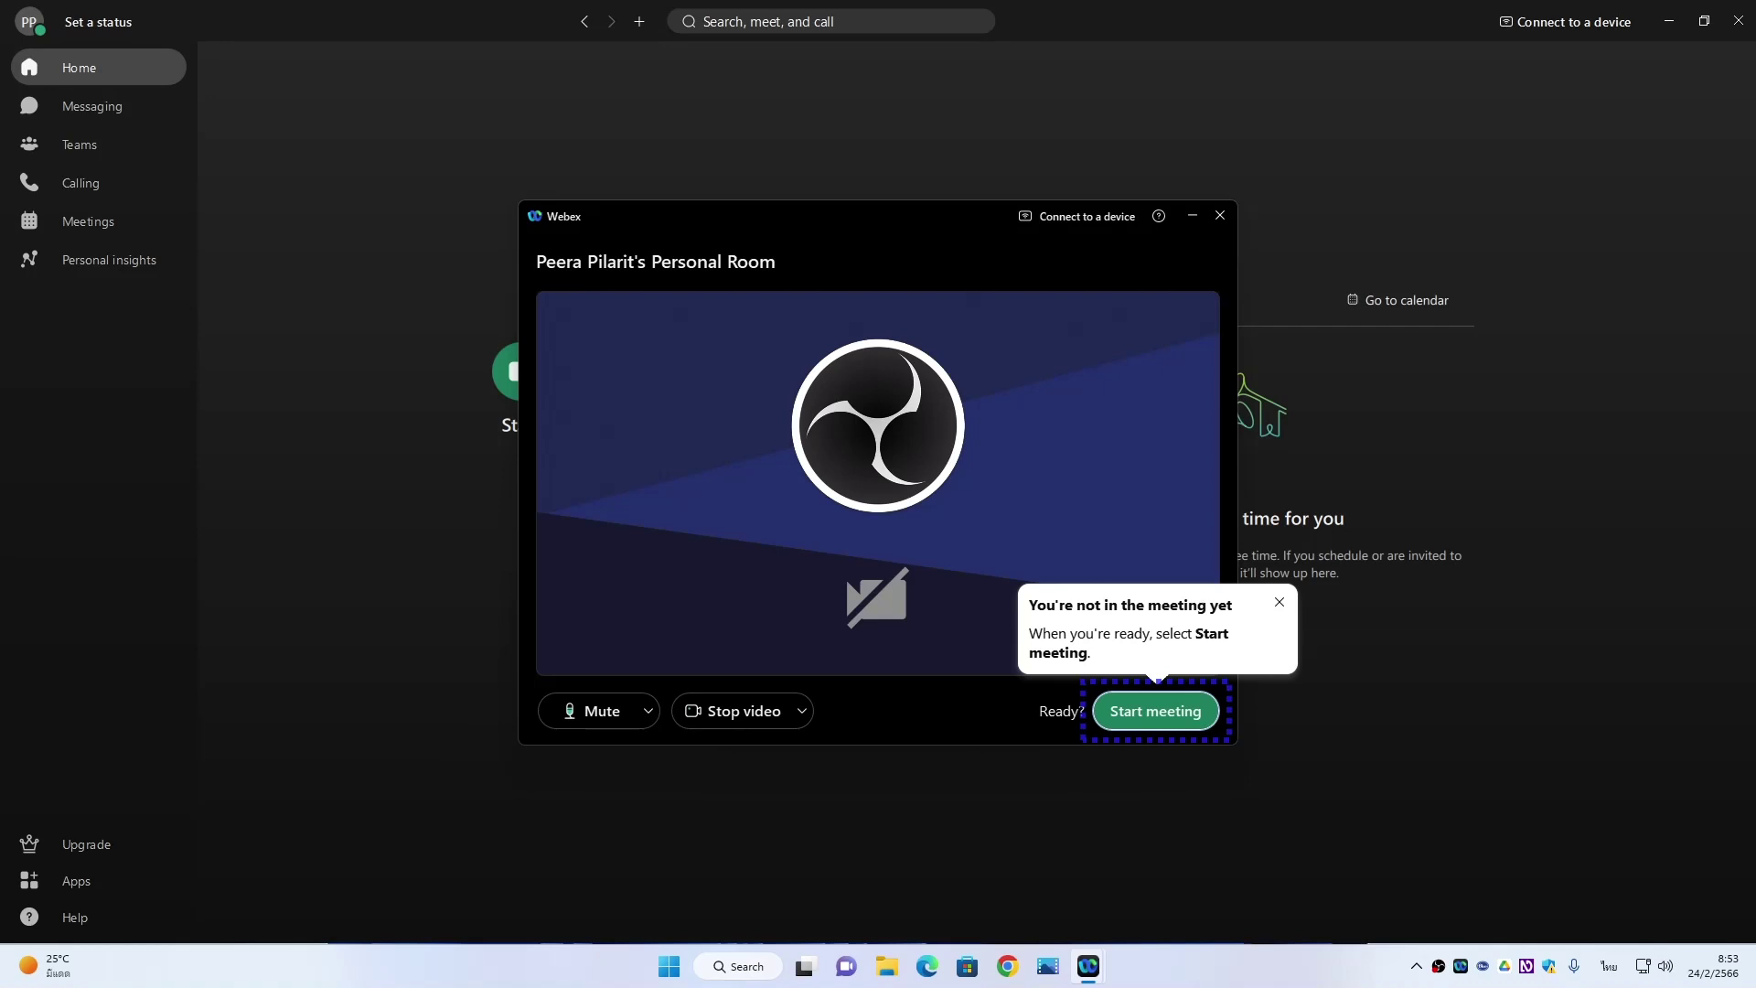
key(Return)
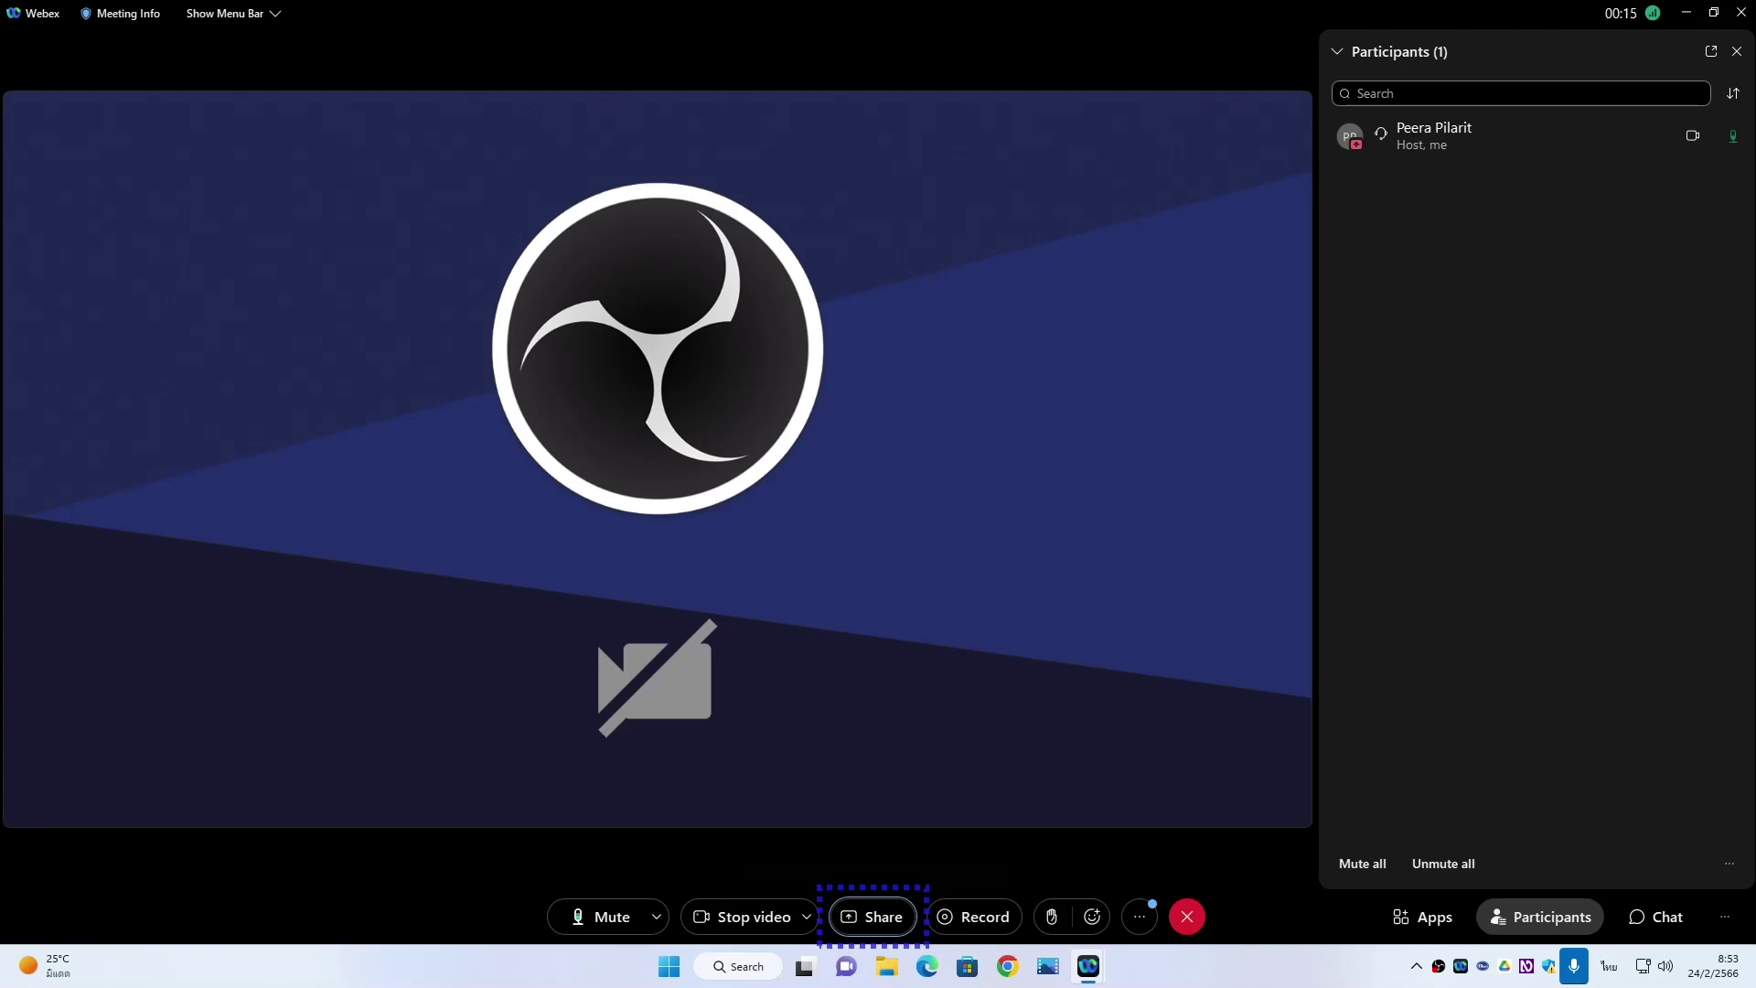
- Toggle the microphone between muted and unmuted several times in the meeting, ending with it muted
key(ctrl+m)
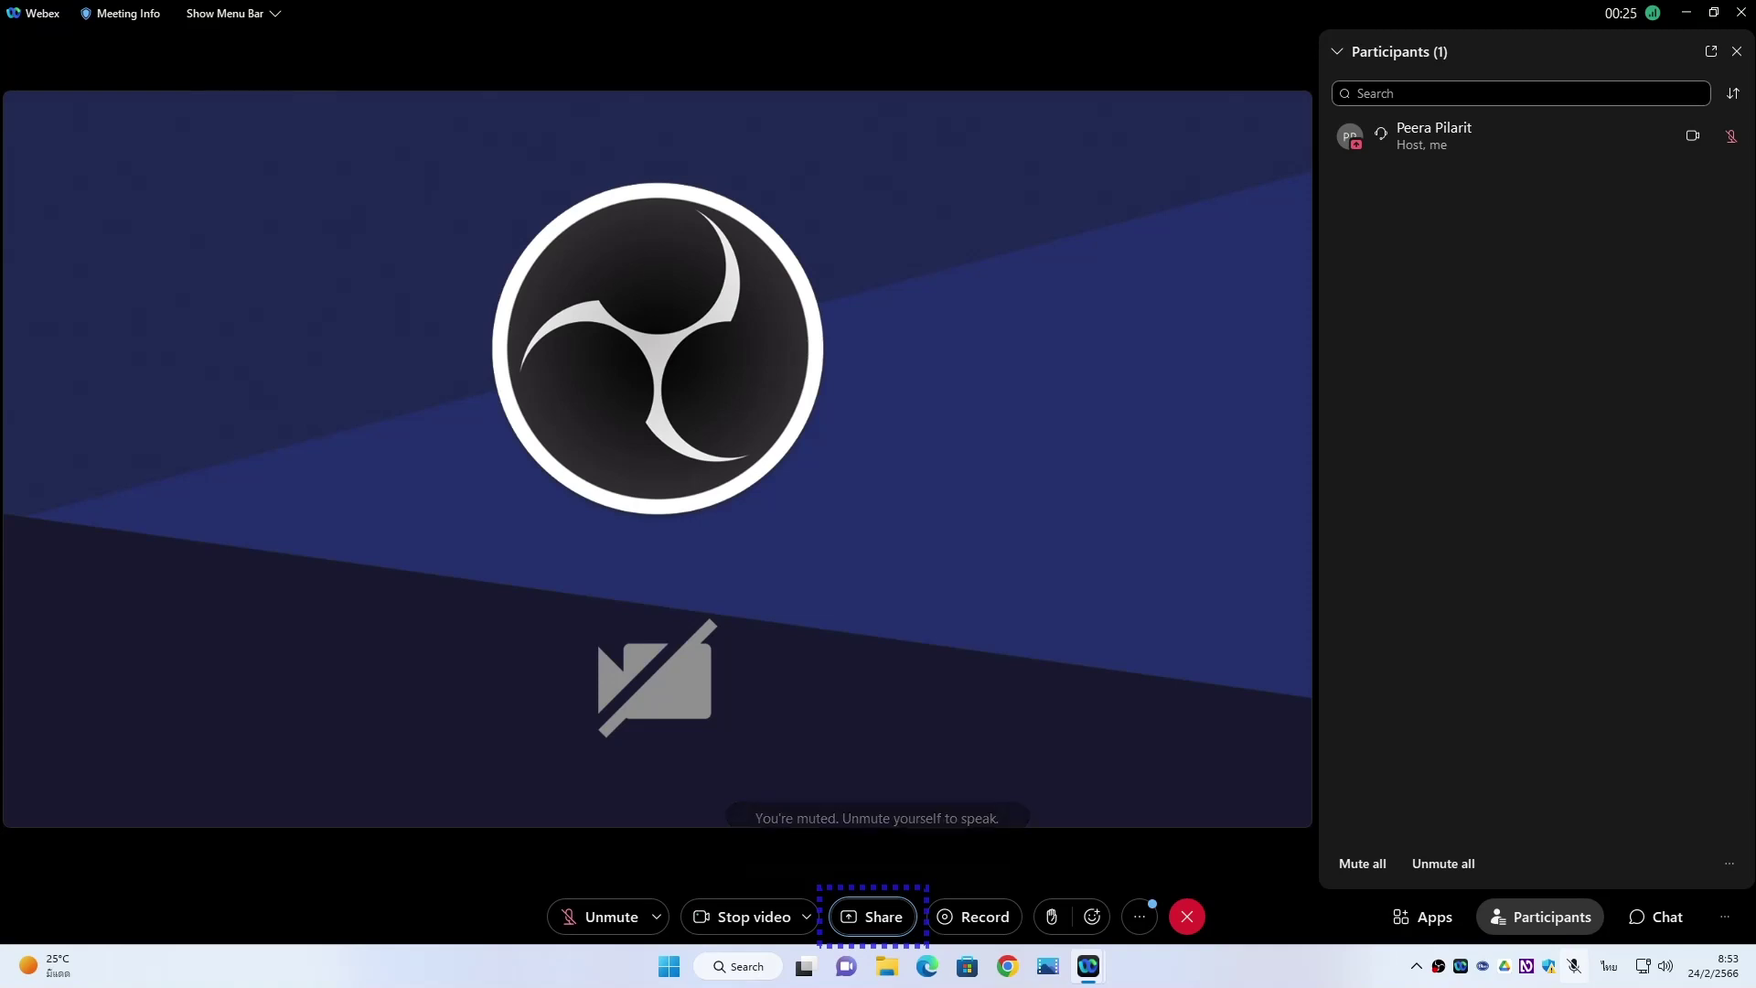
key(ctrl+m)
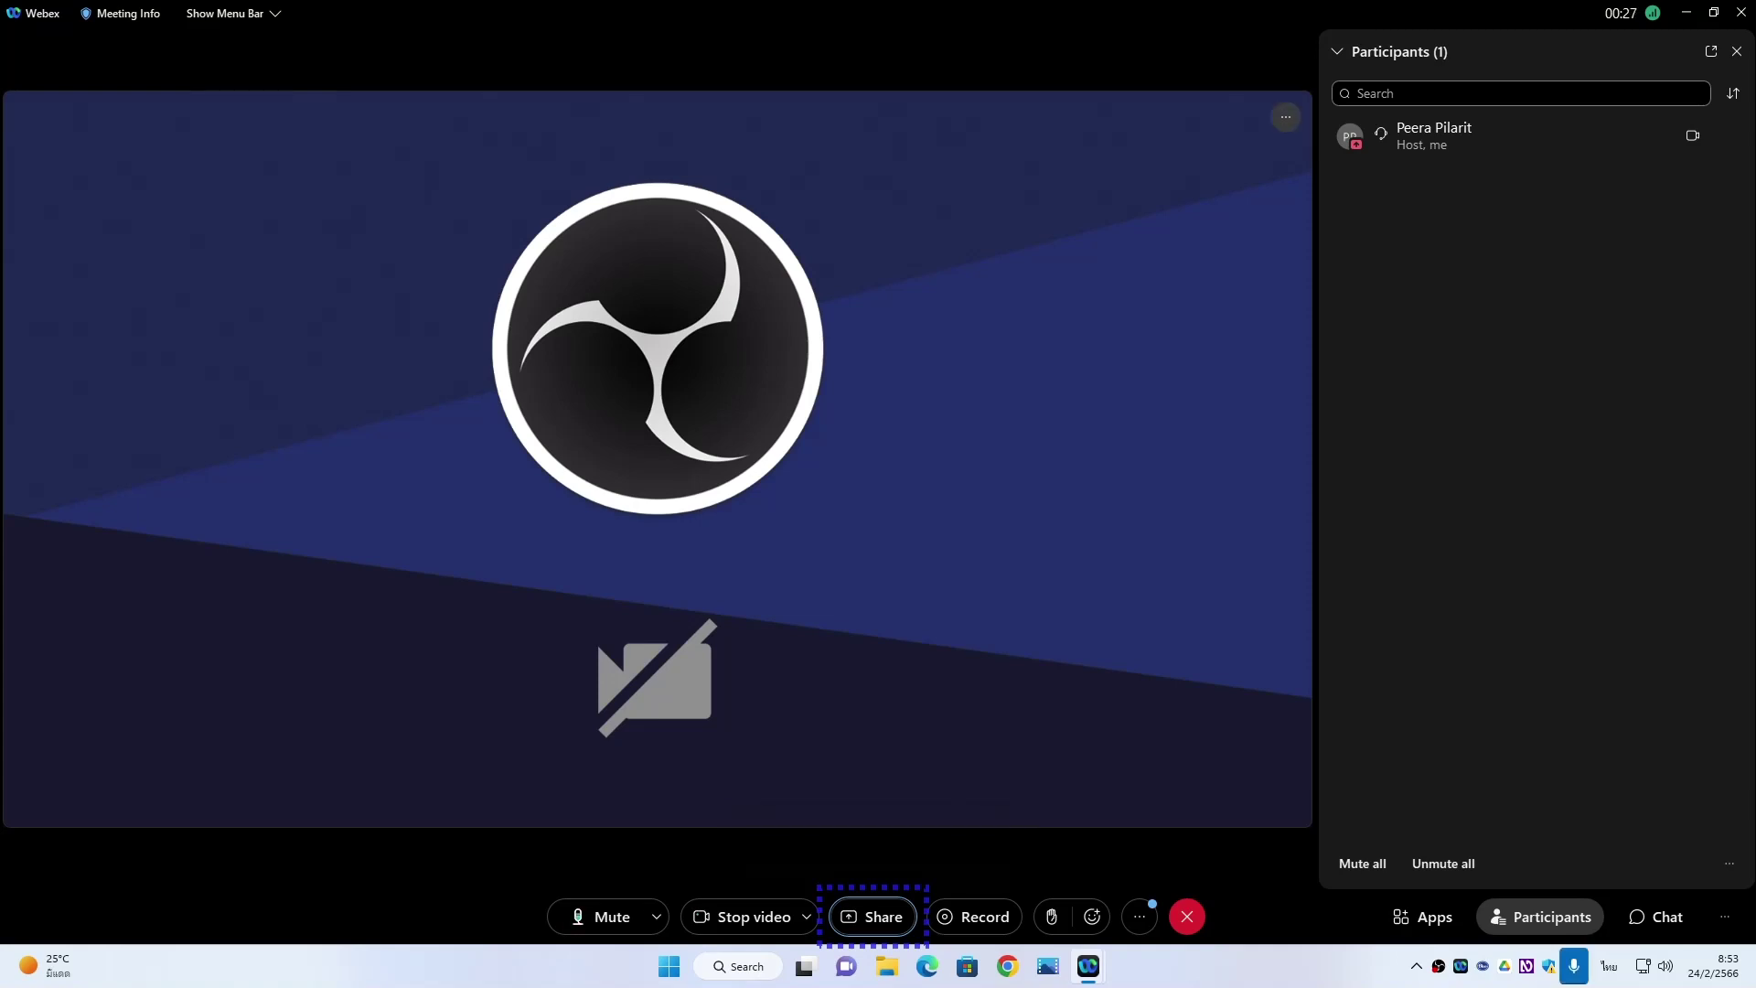
key(ctrl+m)
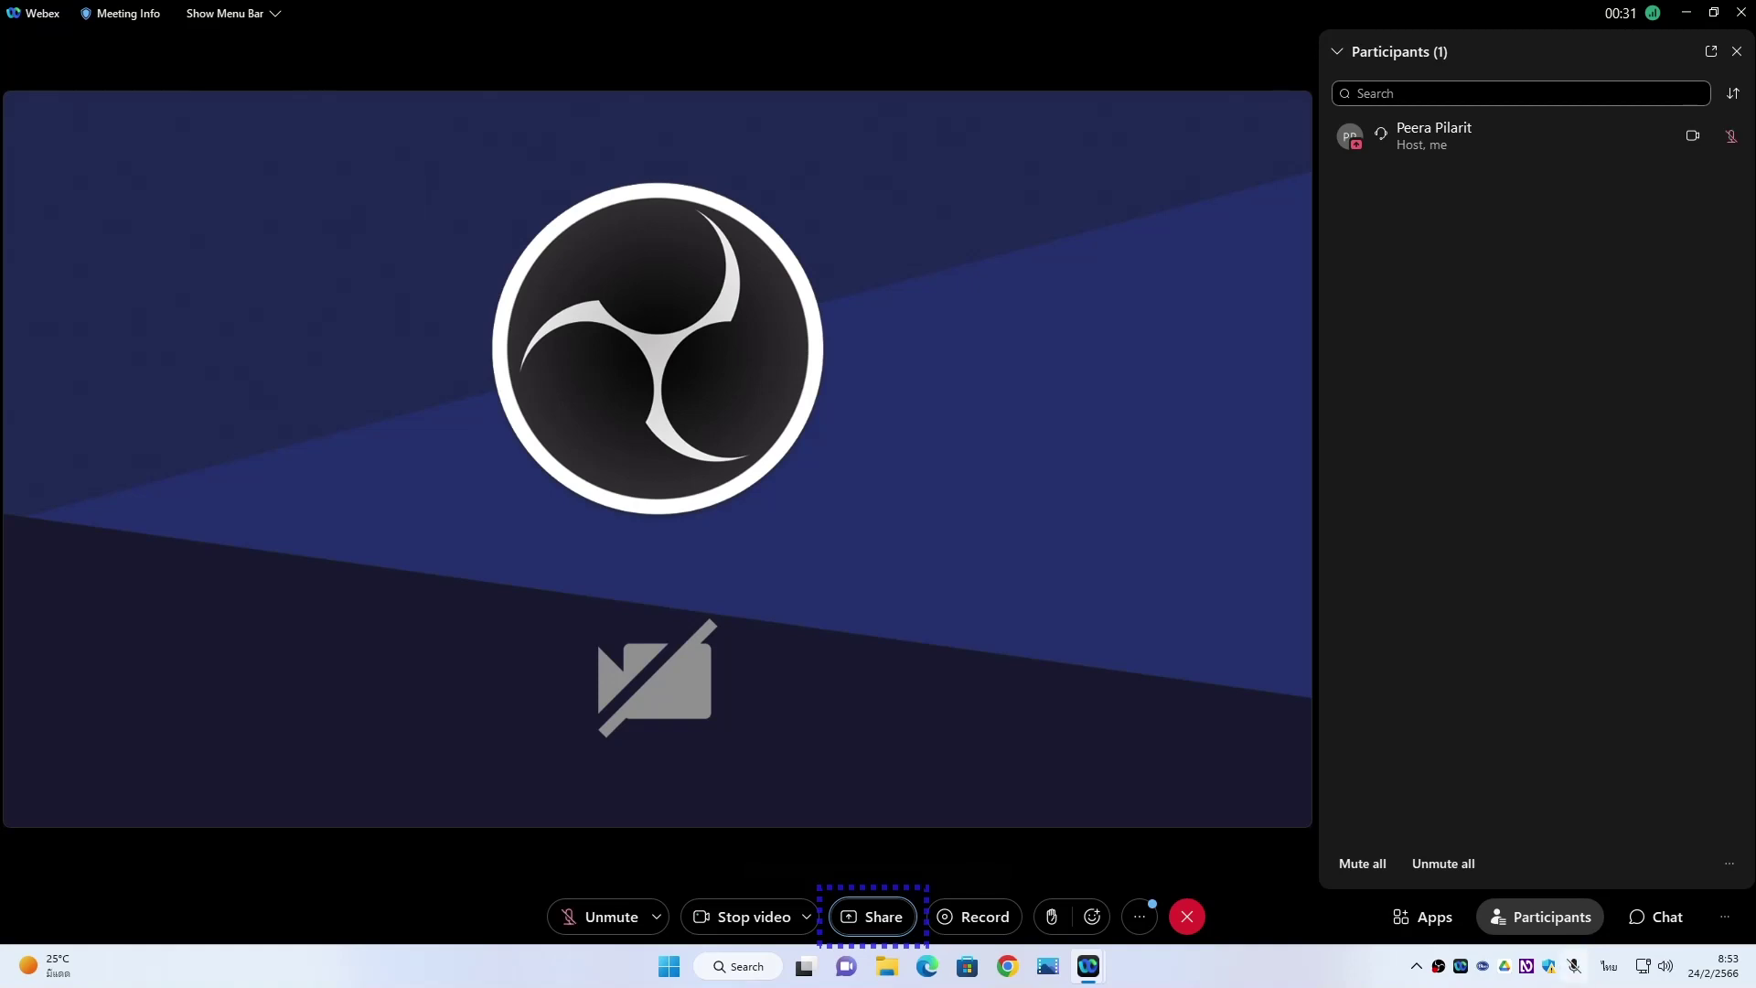
key(ctrl+m)
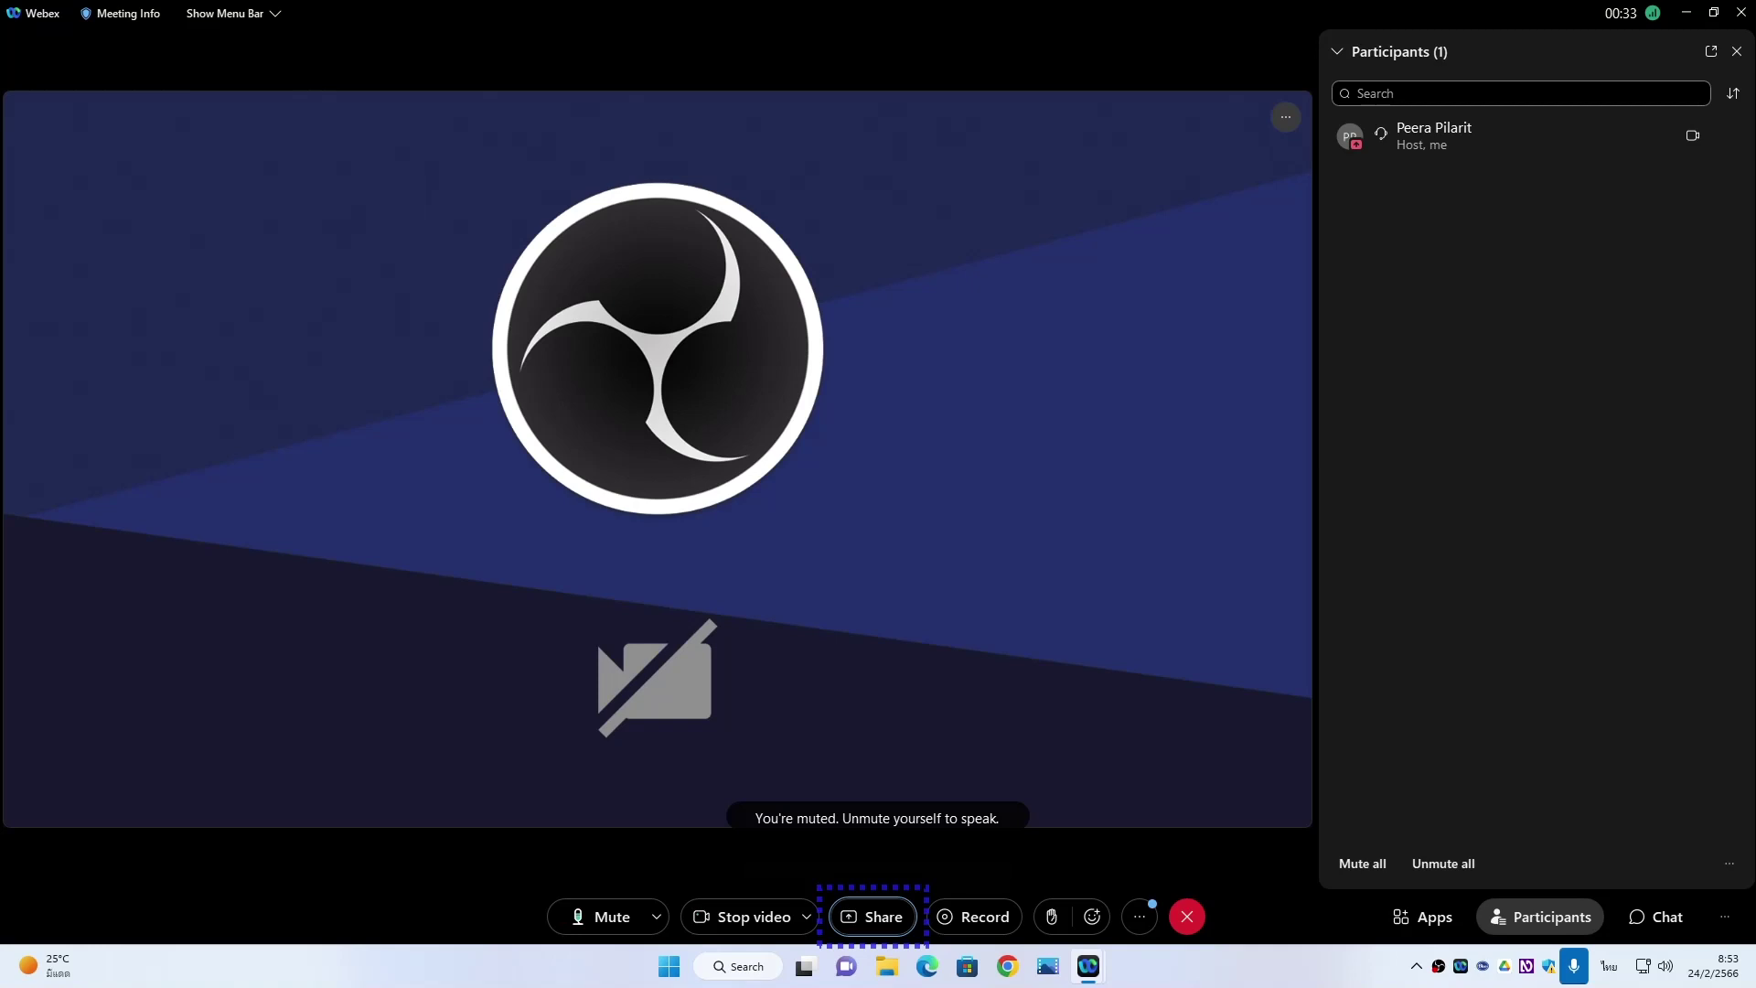
key(ctrl+m)
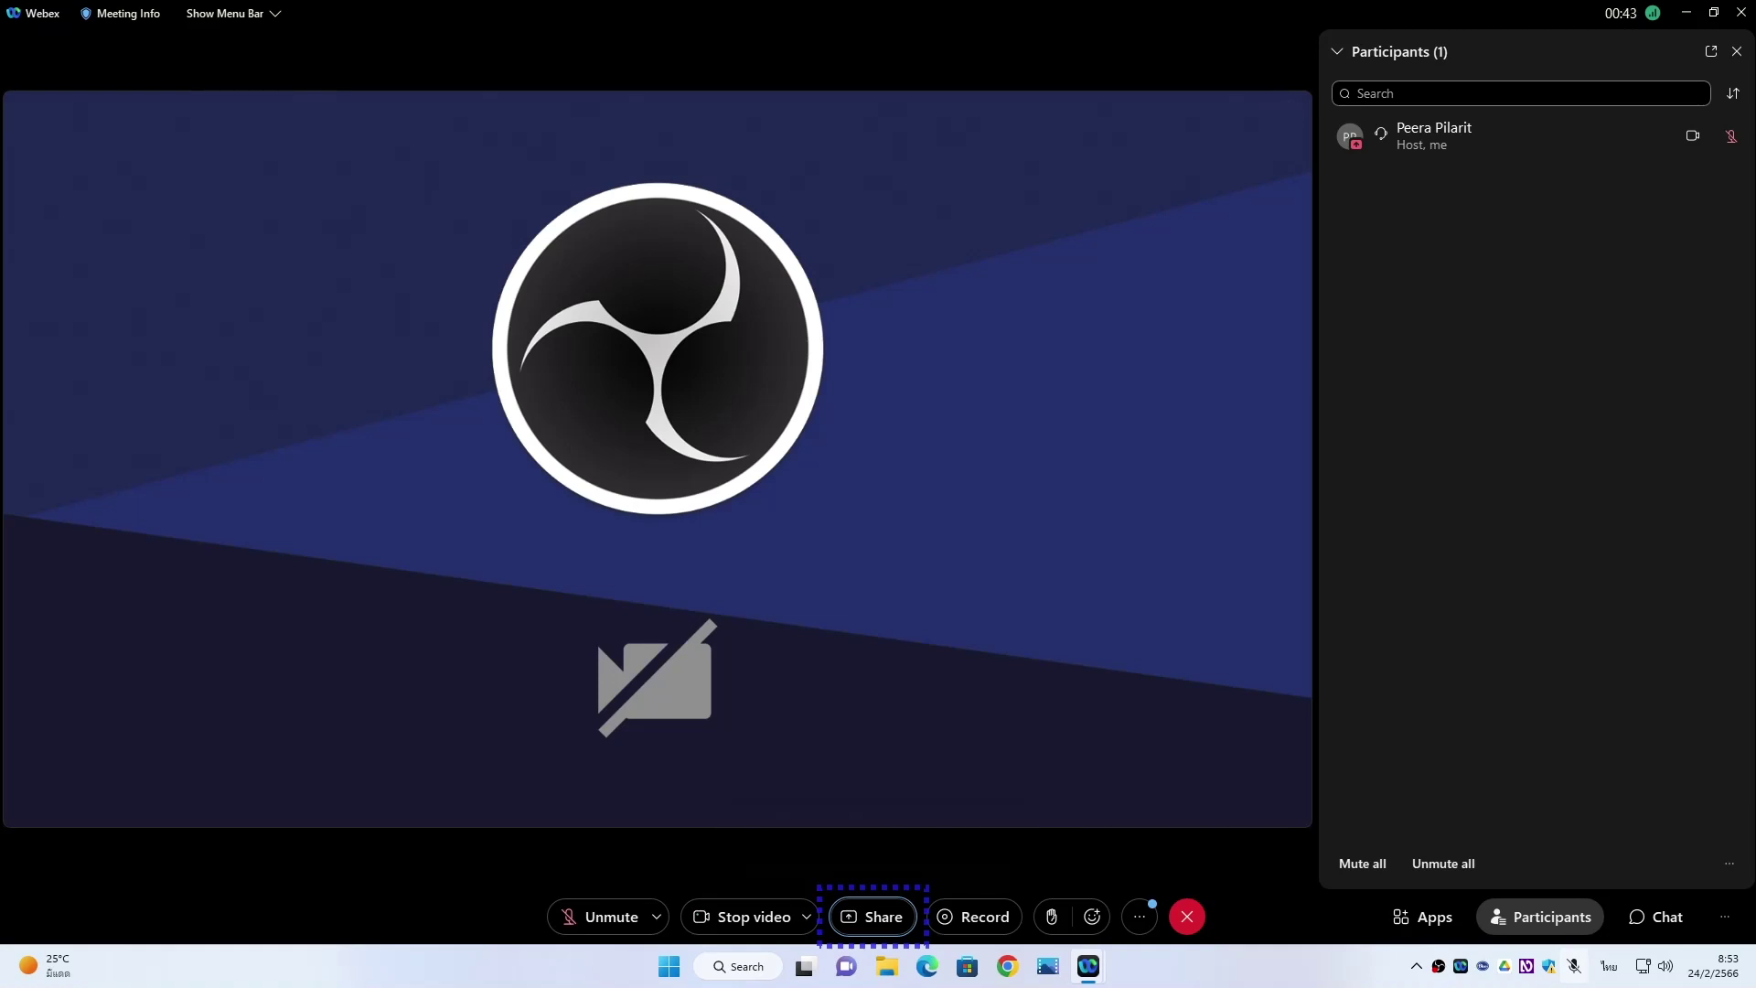
- Raise your hand in the meeting and lower it again
key(Tab)
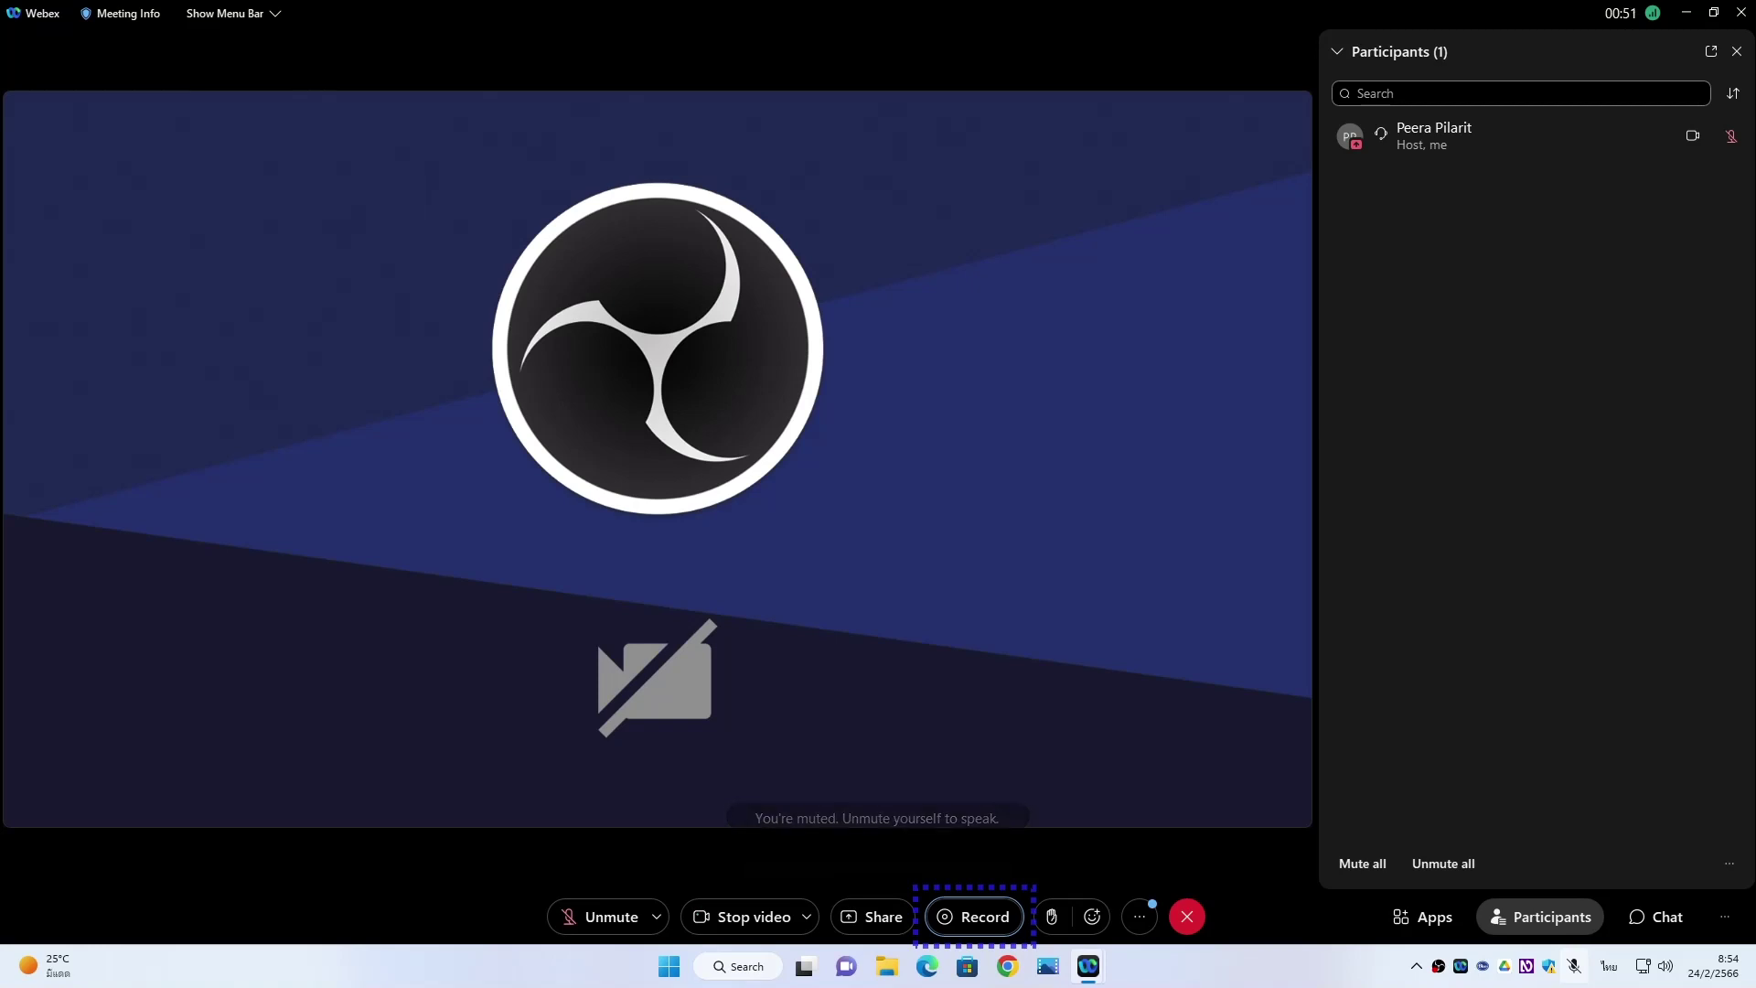
key(Tab)
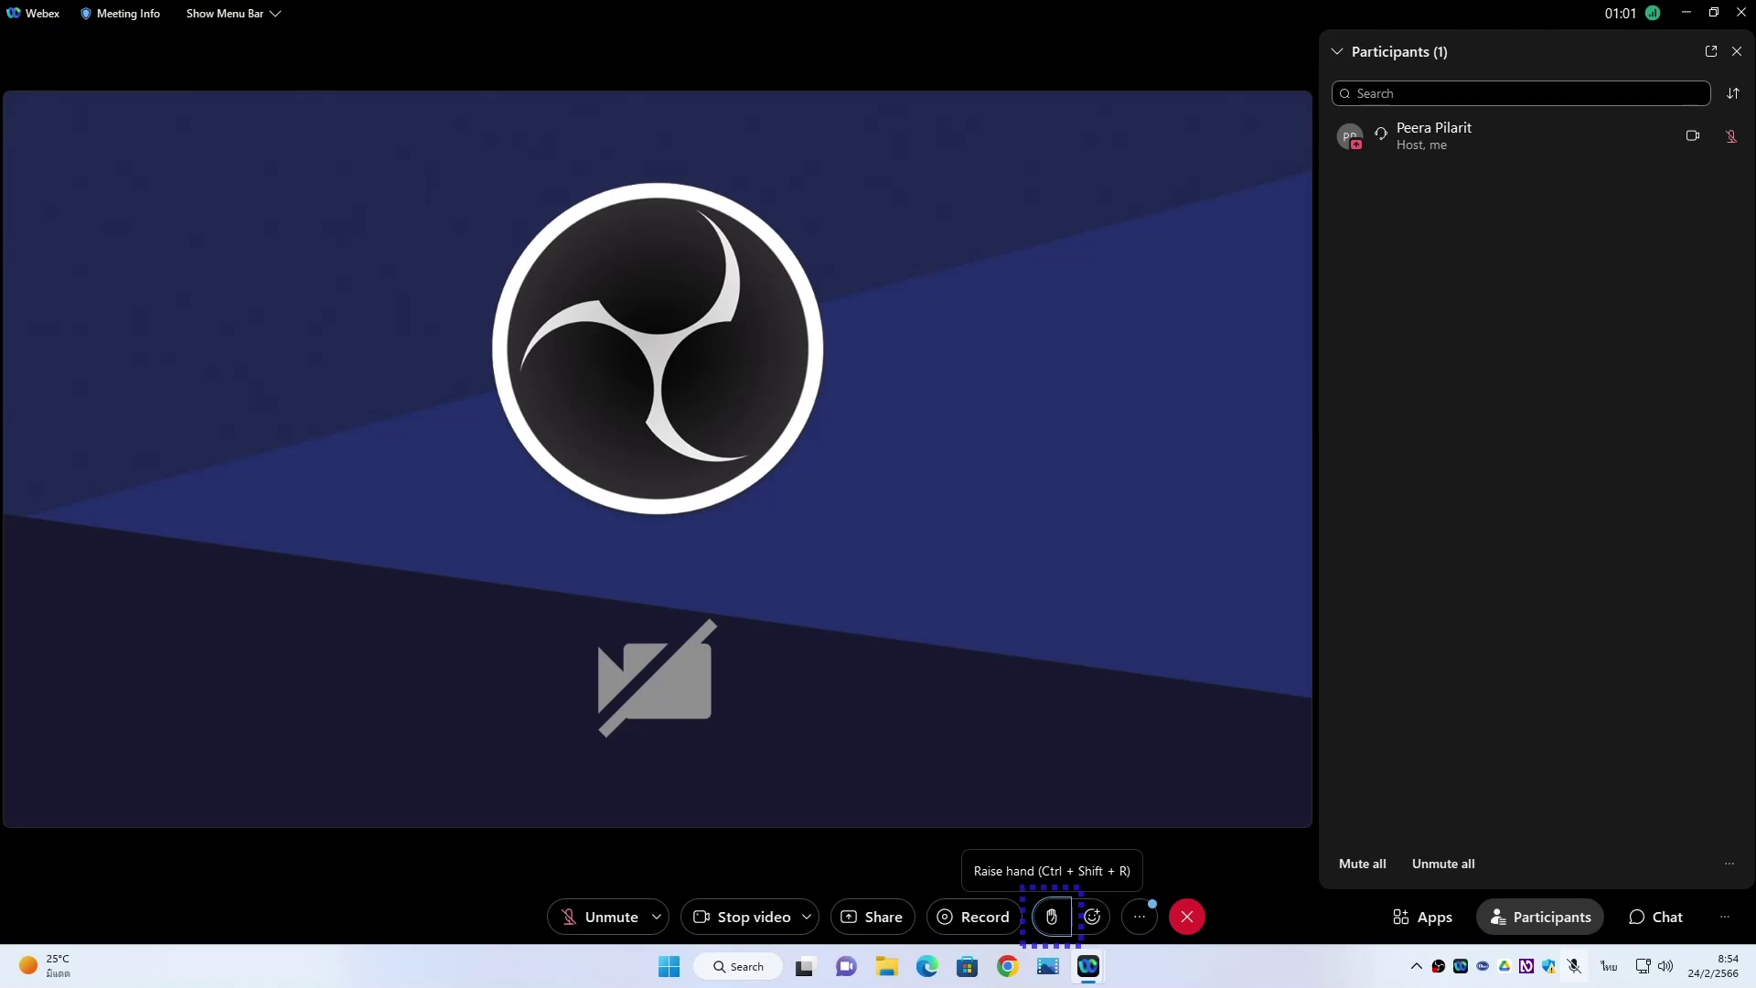
click(1052, 917)
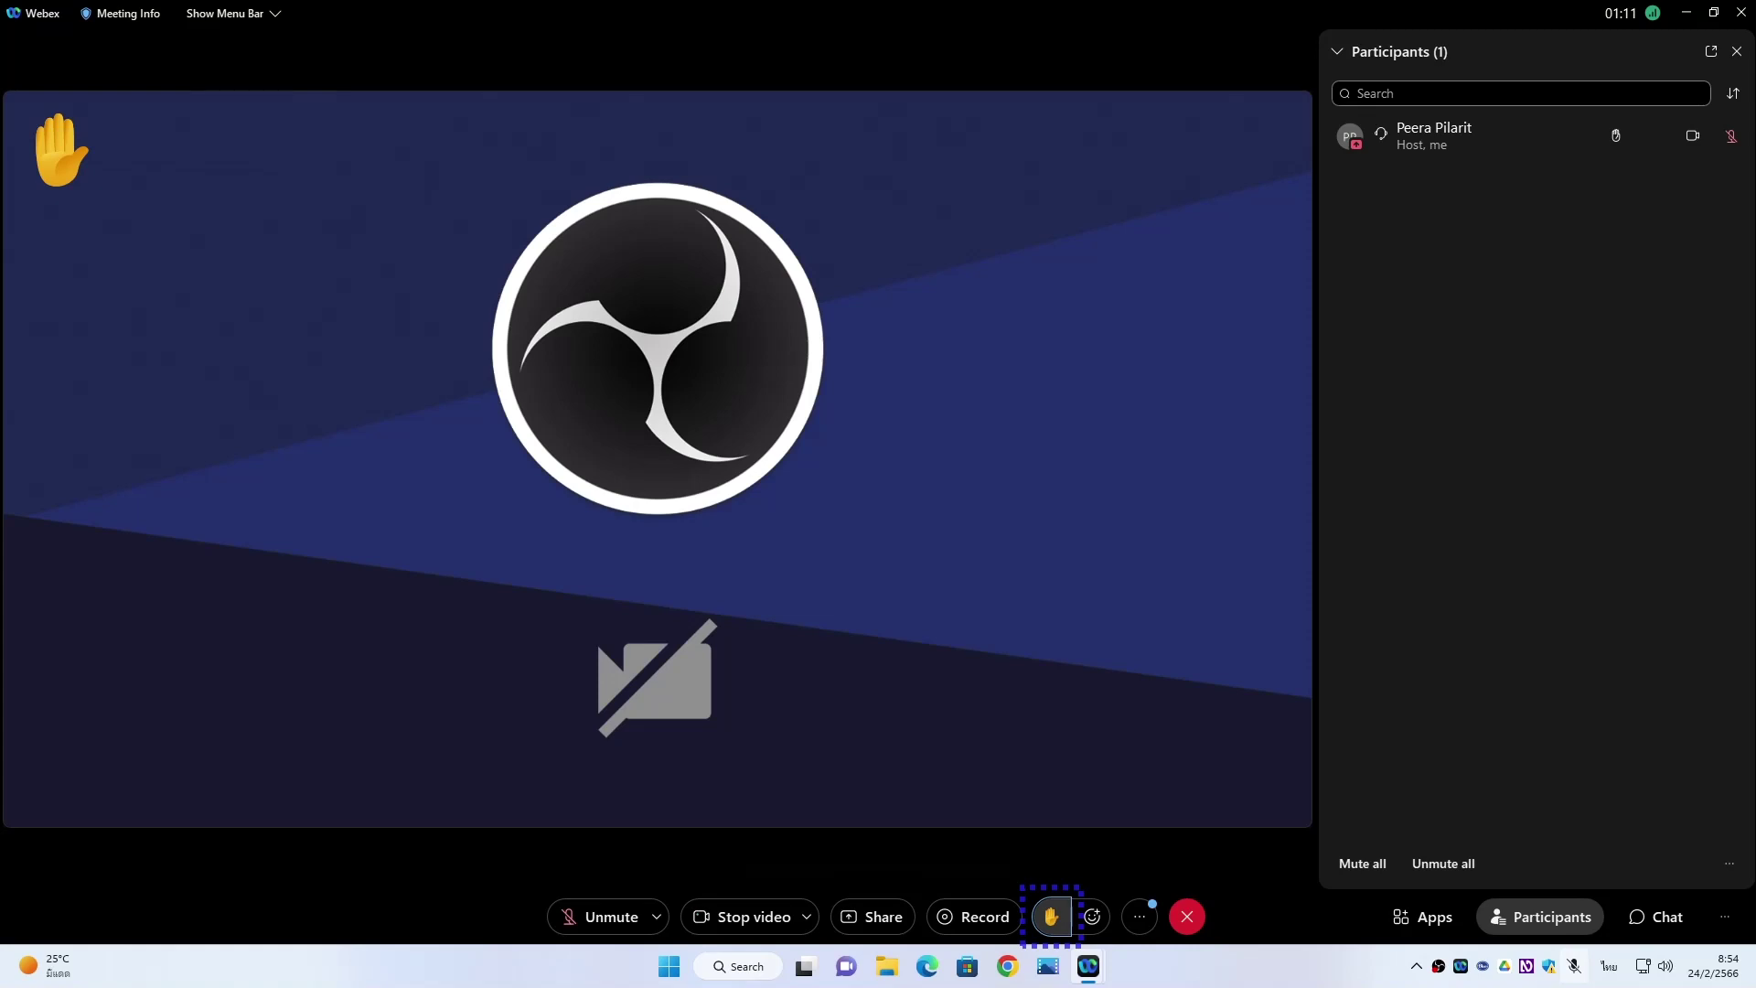
key(space)
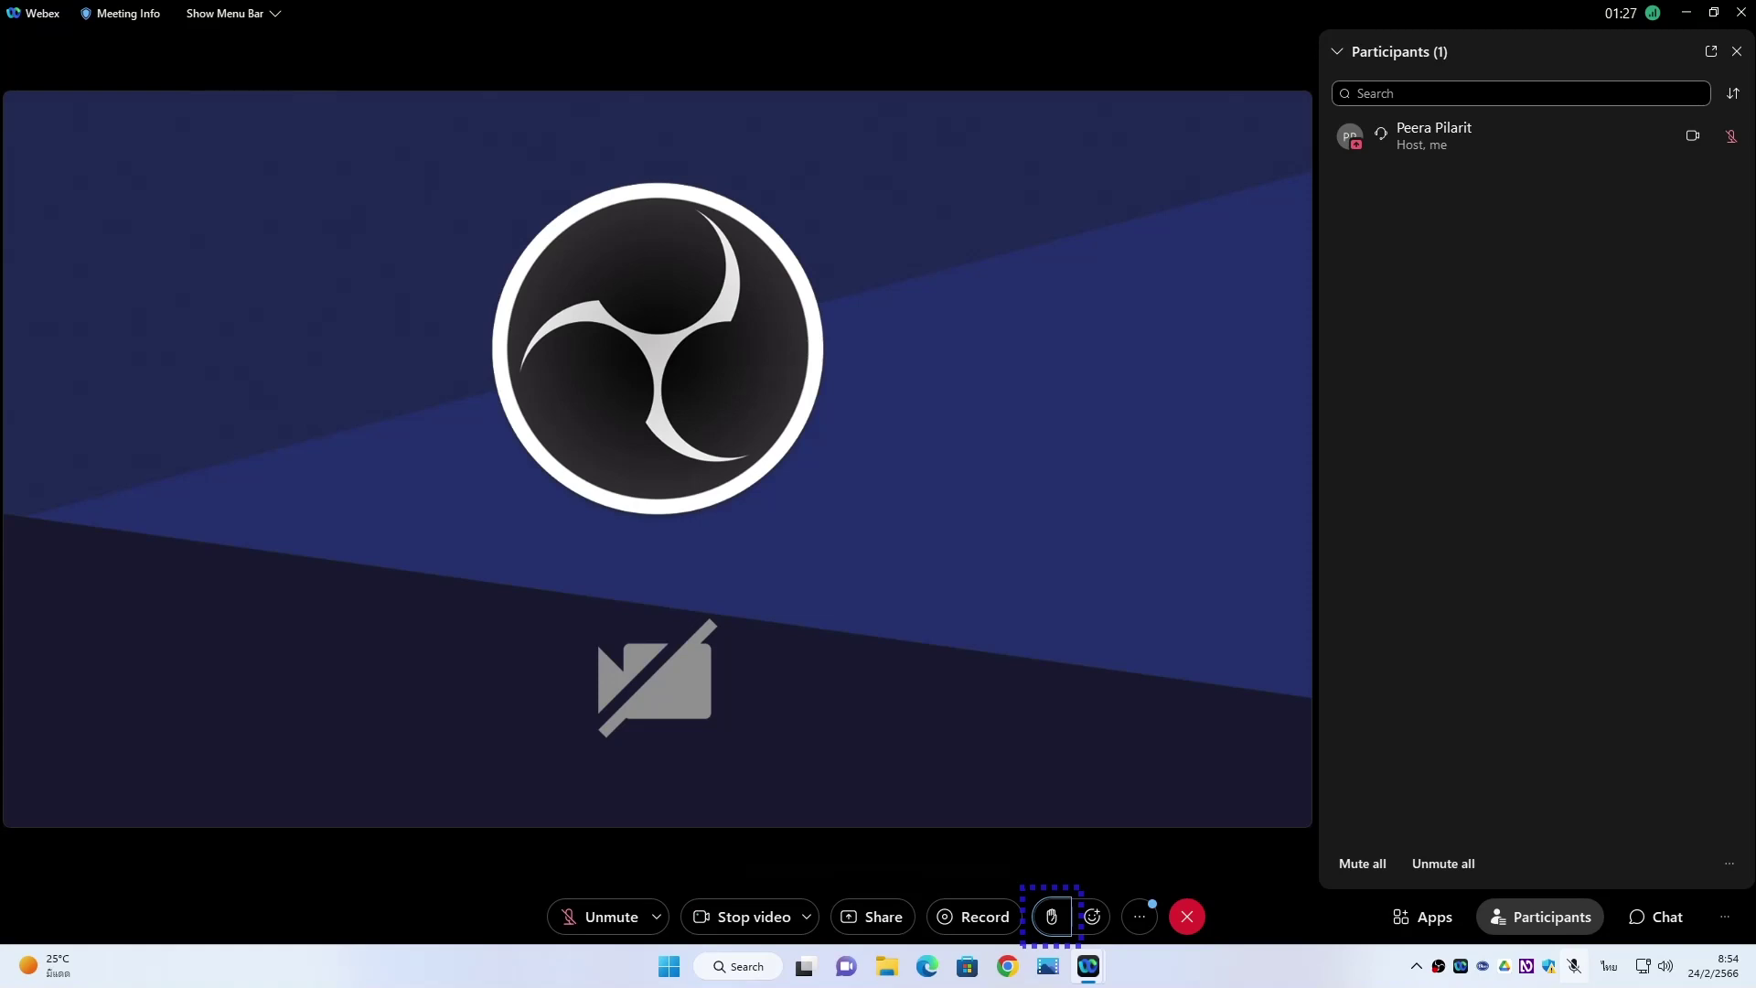
- Examine the meeting's reactions, more options, end meeting, Apps, Participants, Chat, panel options and hide-control-bar controls
key(Tab)
key(Tab)
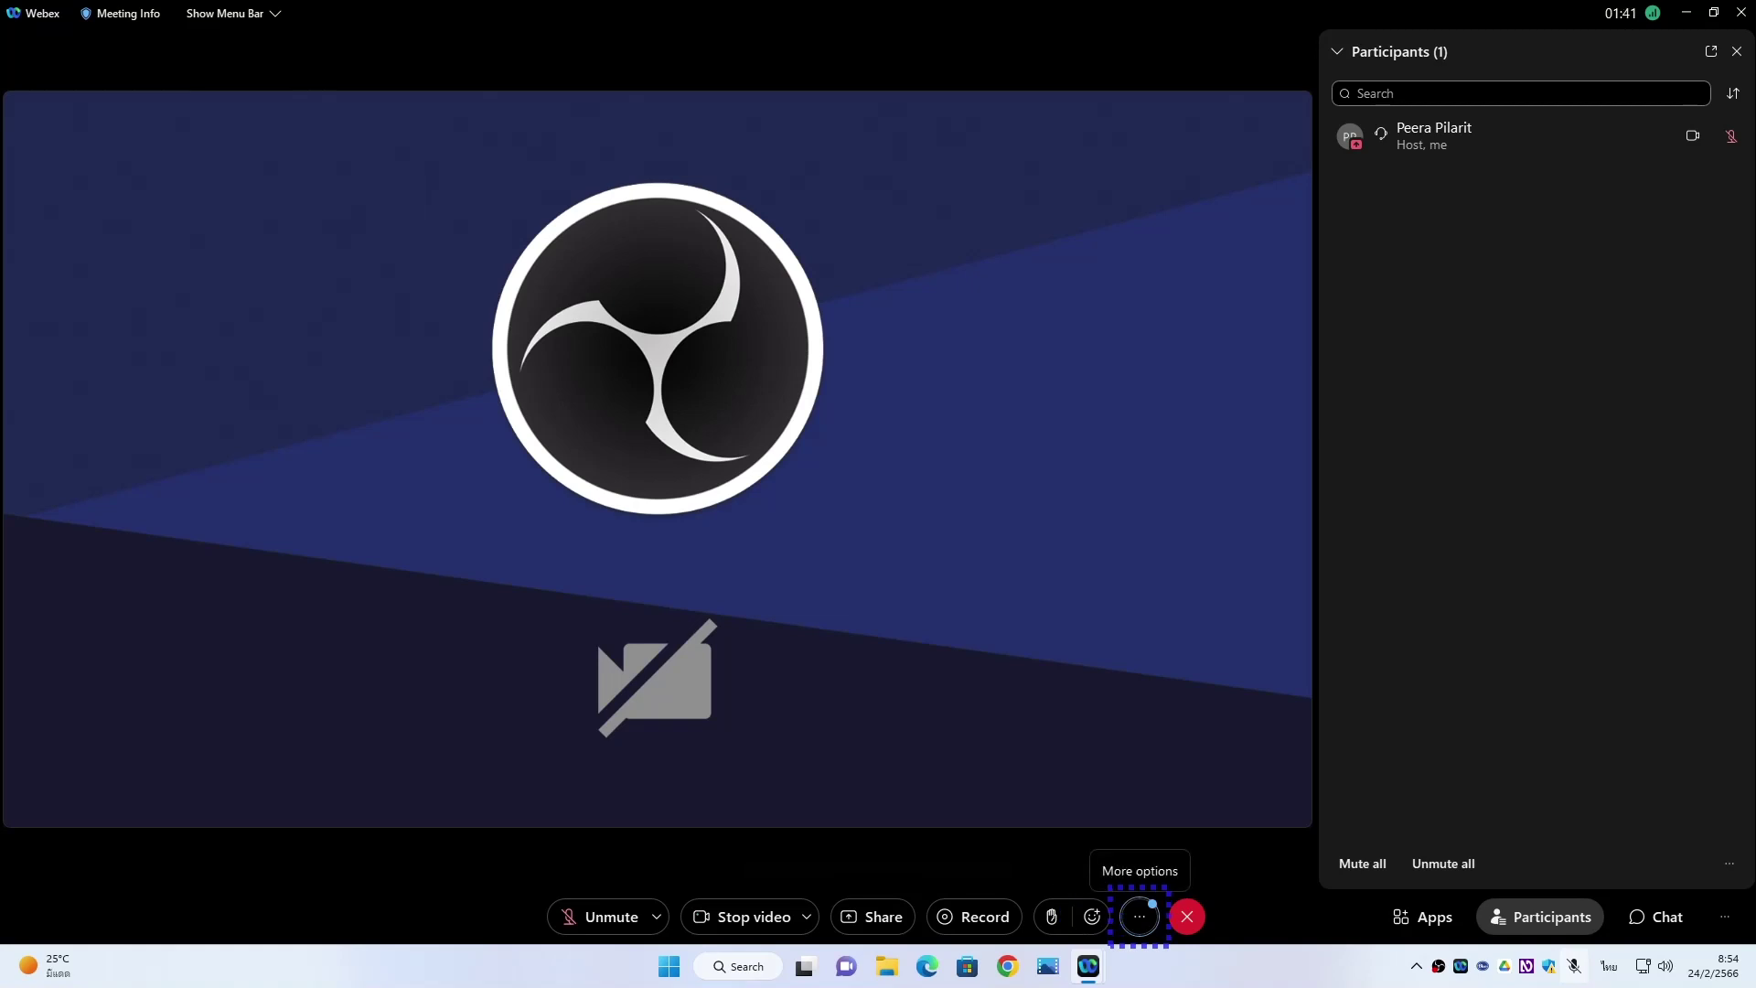
key(Tab)
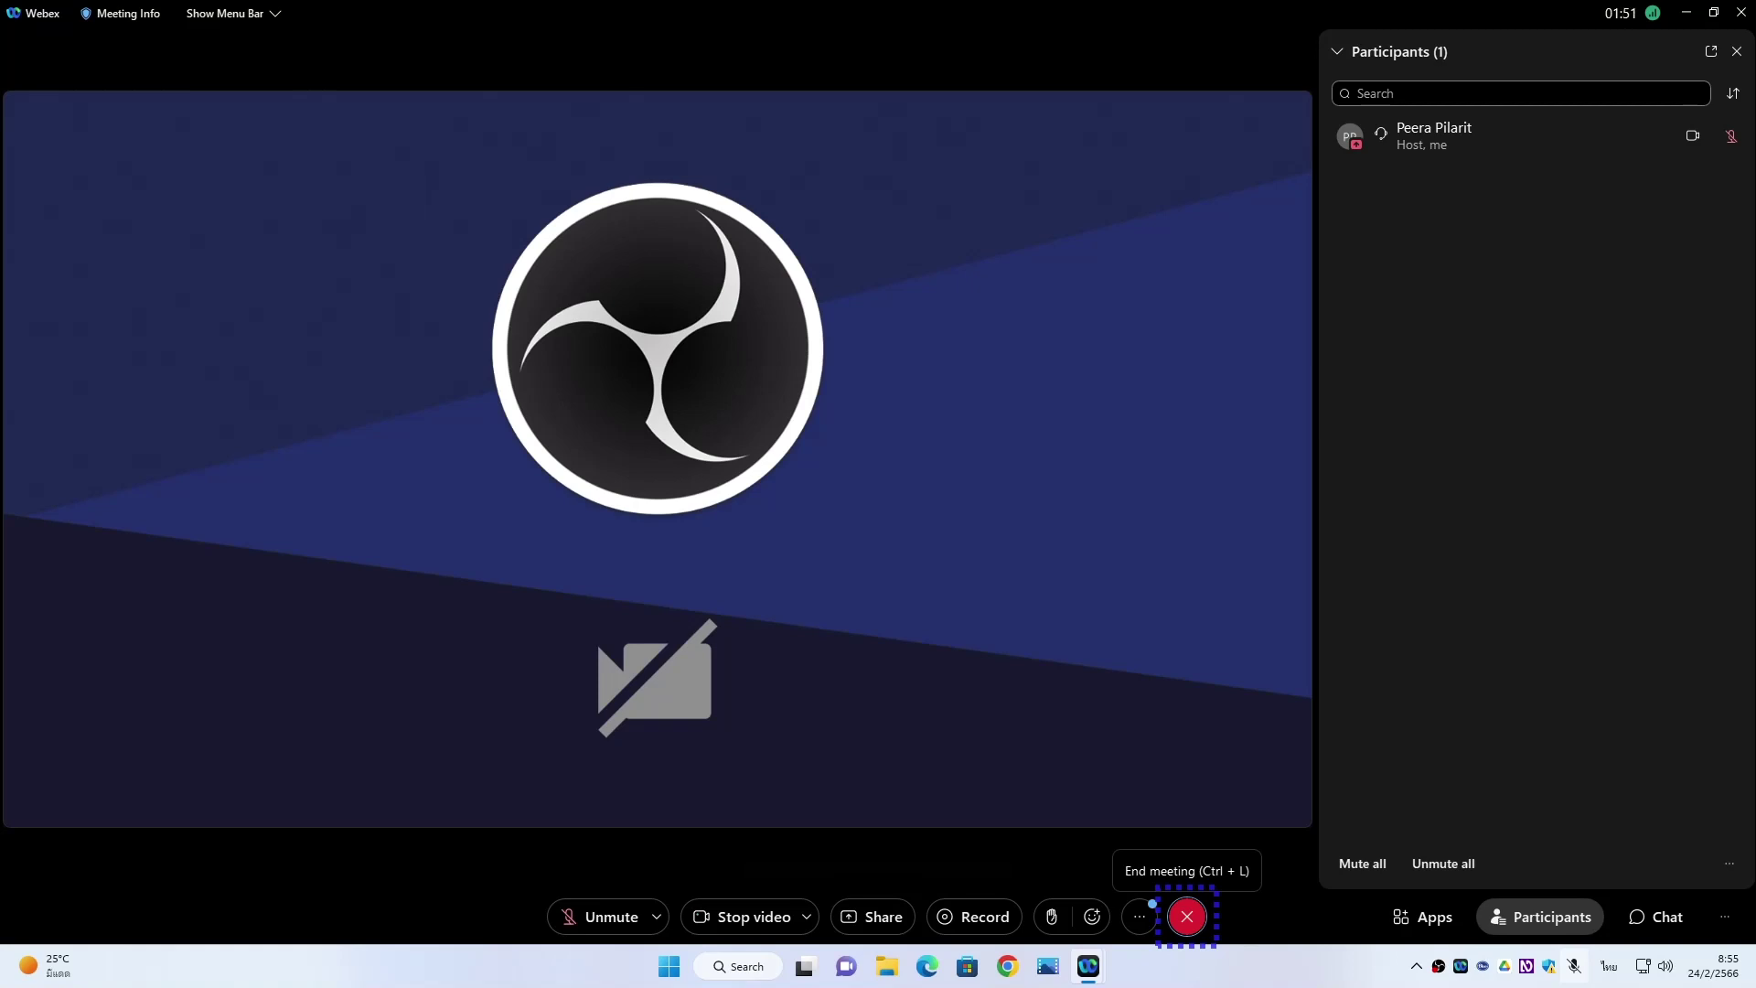
key(Tab)
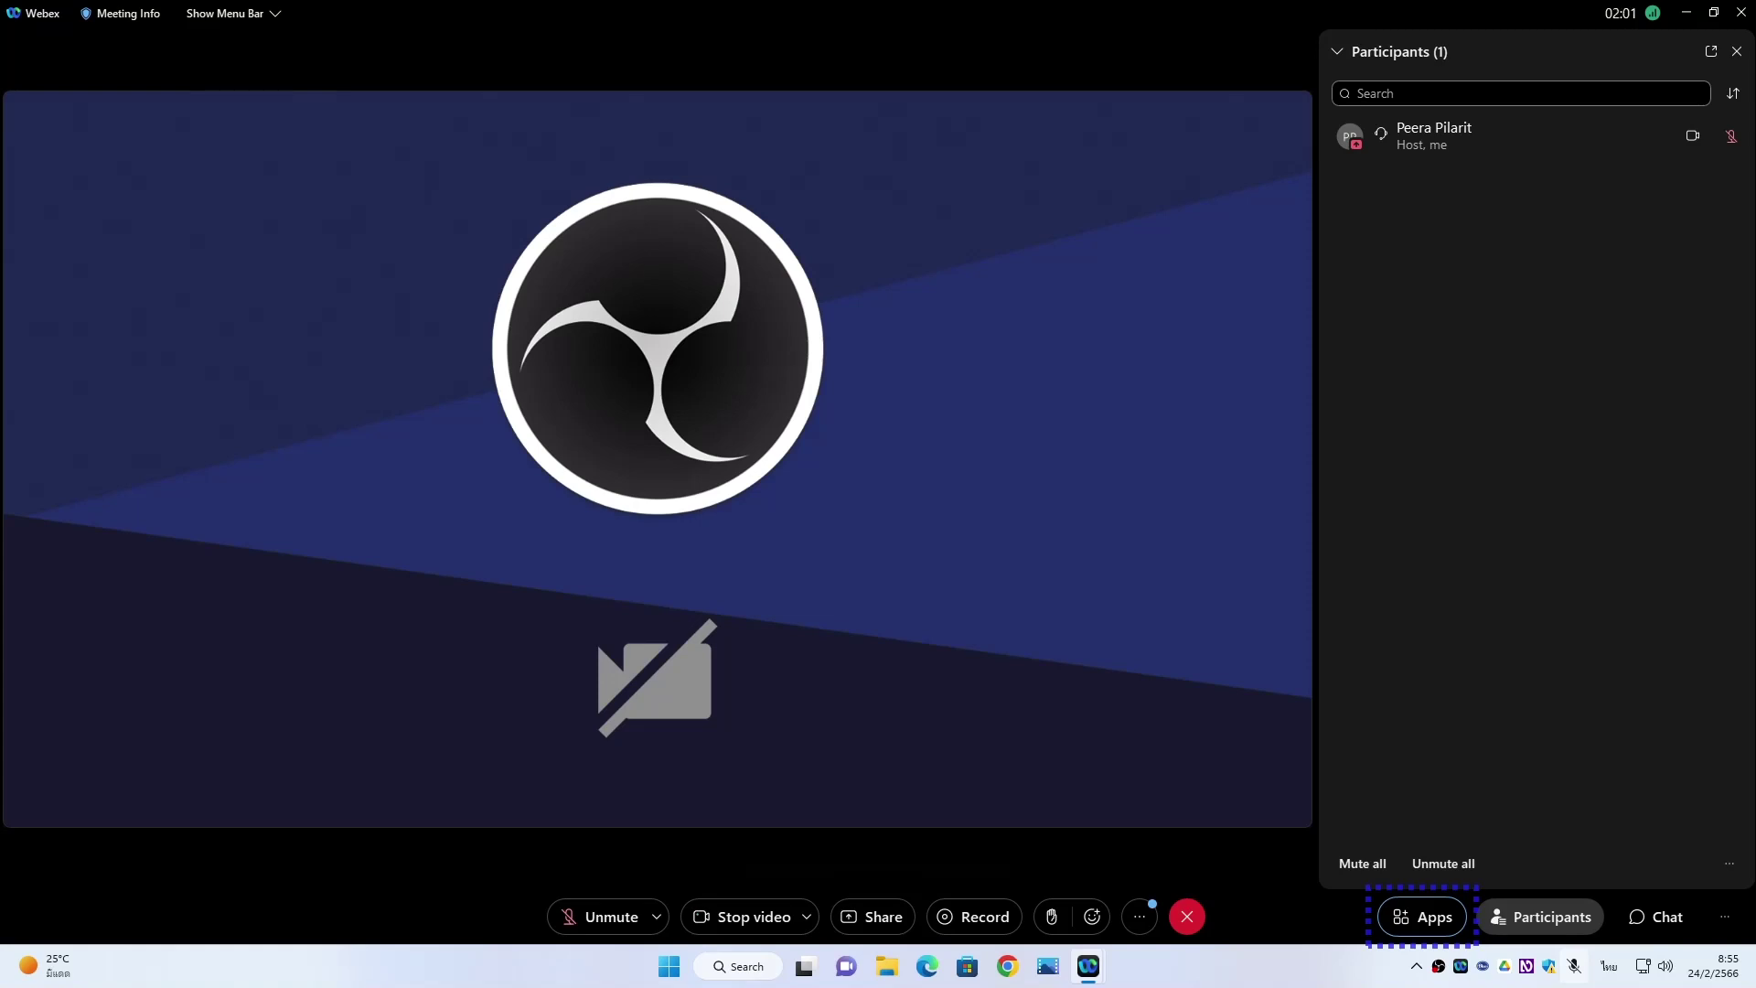
key(Tab)
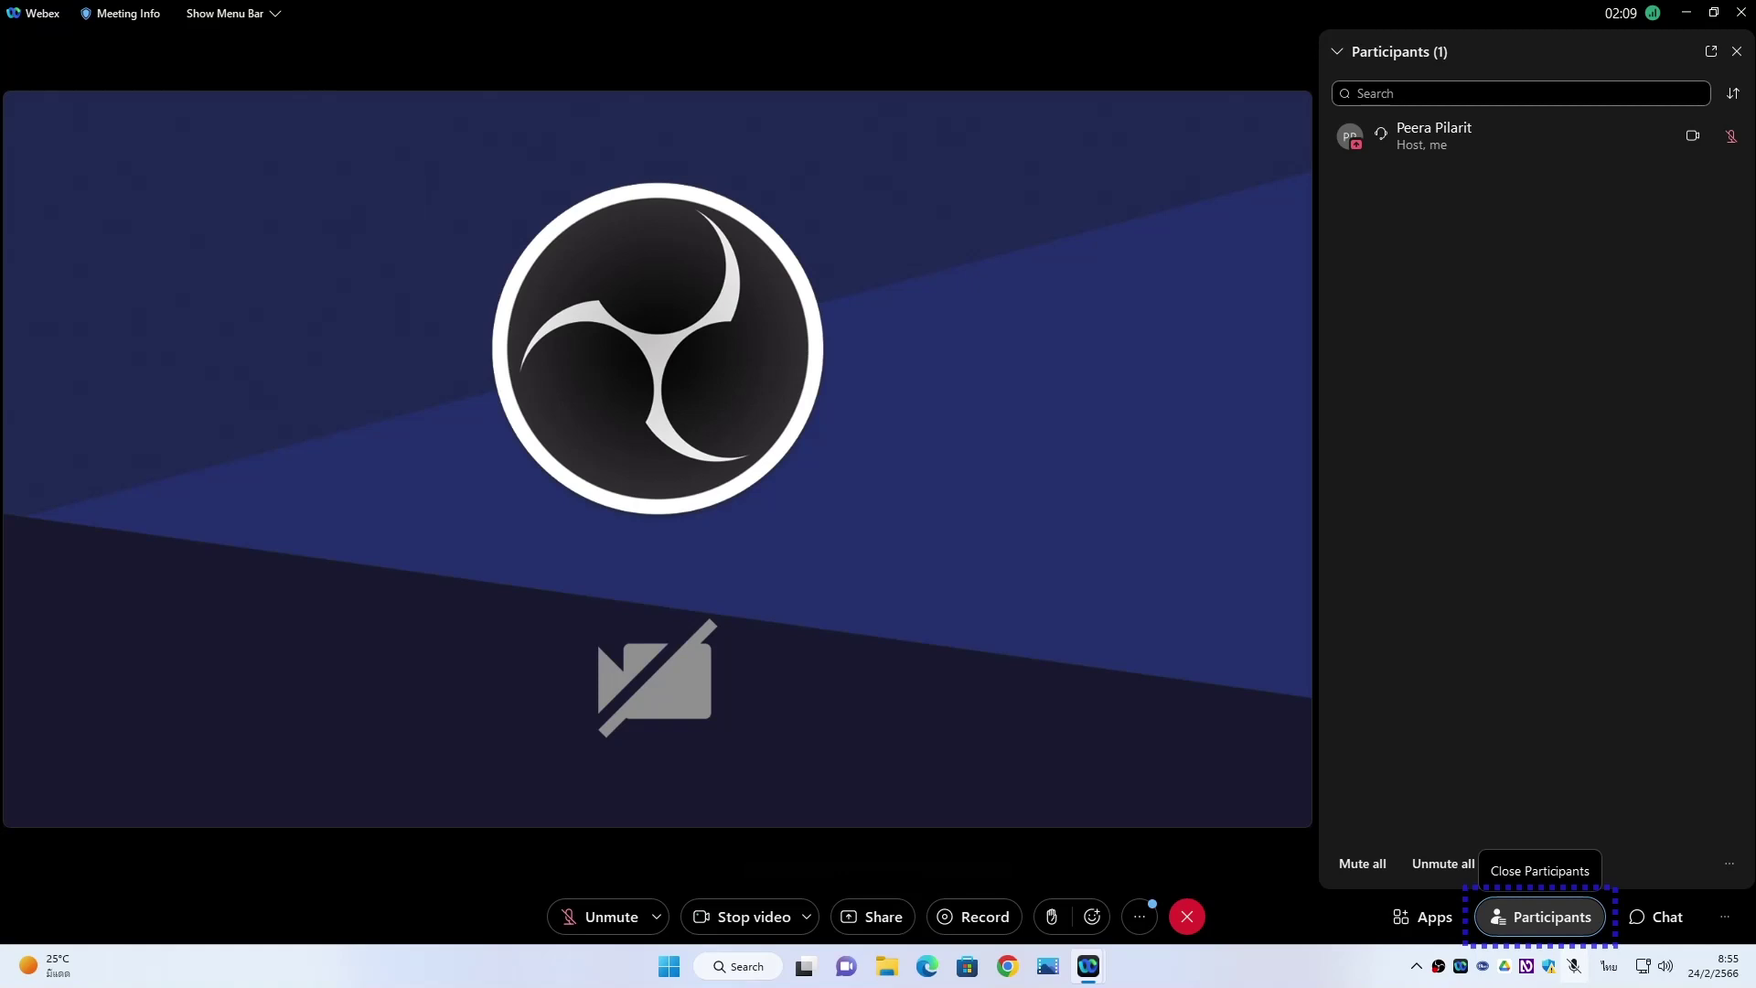
key(Tab)
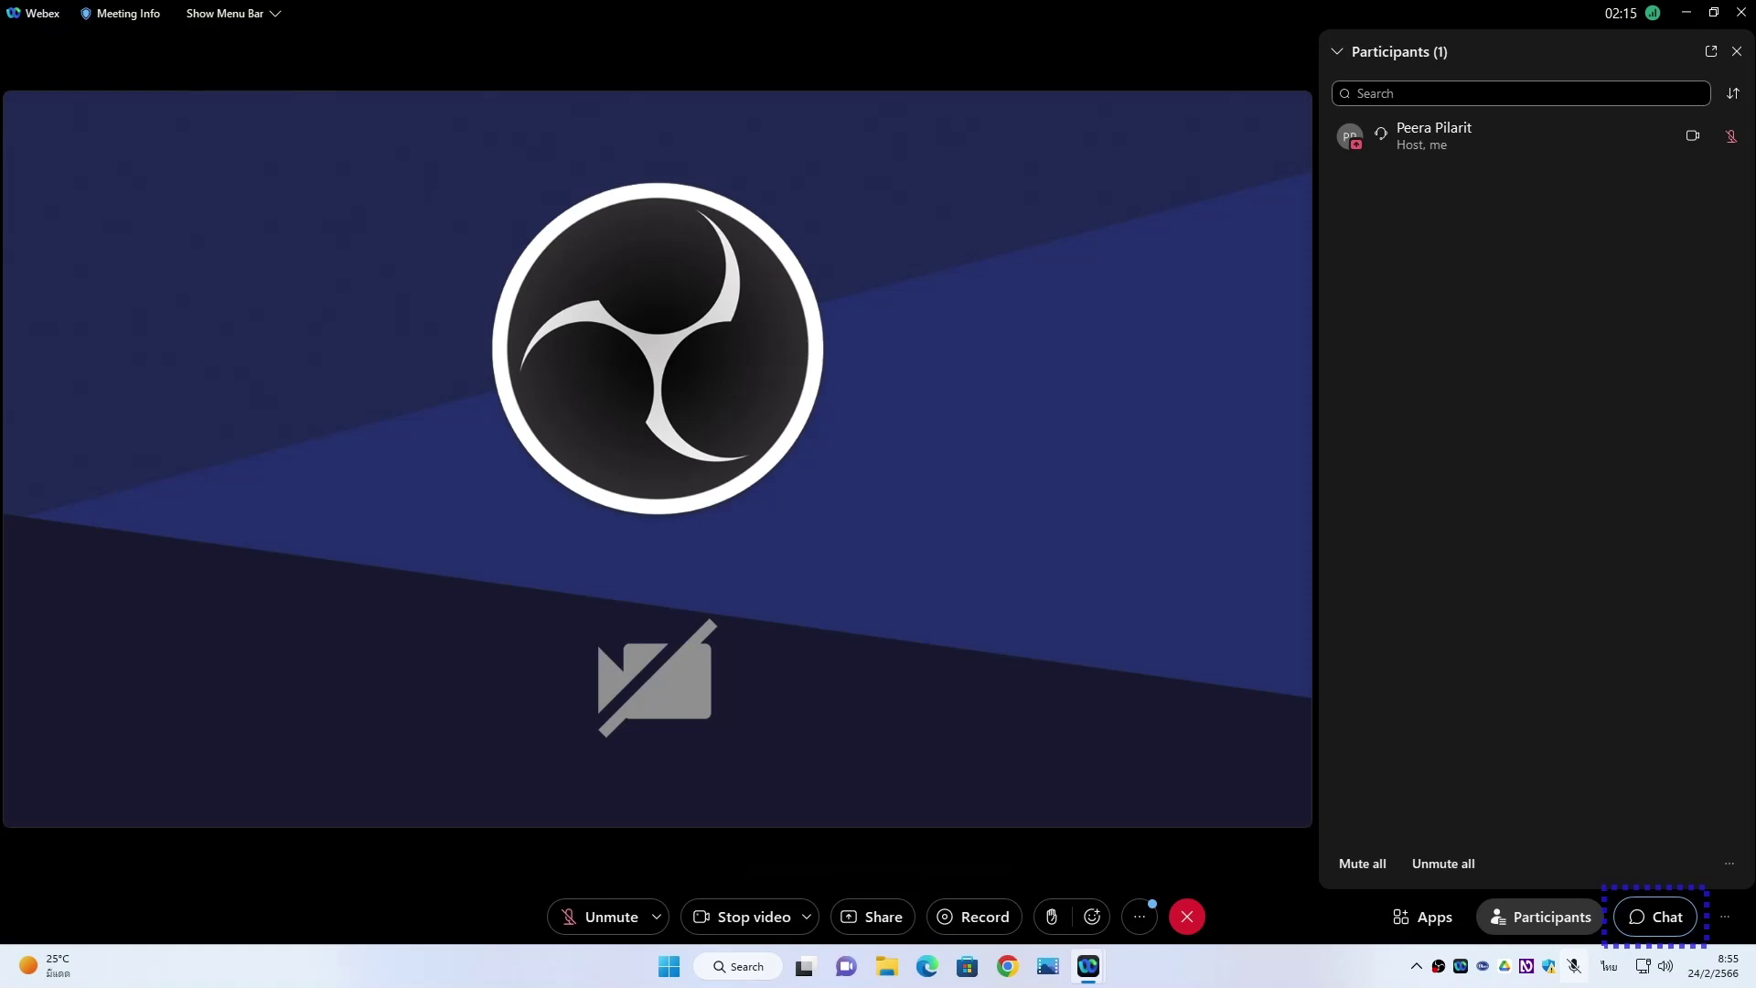
key(Tab)
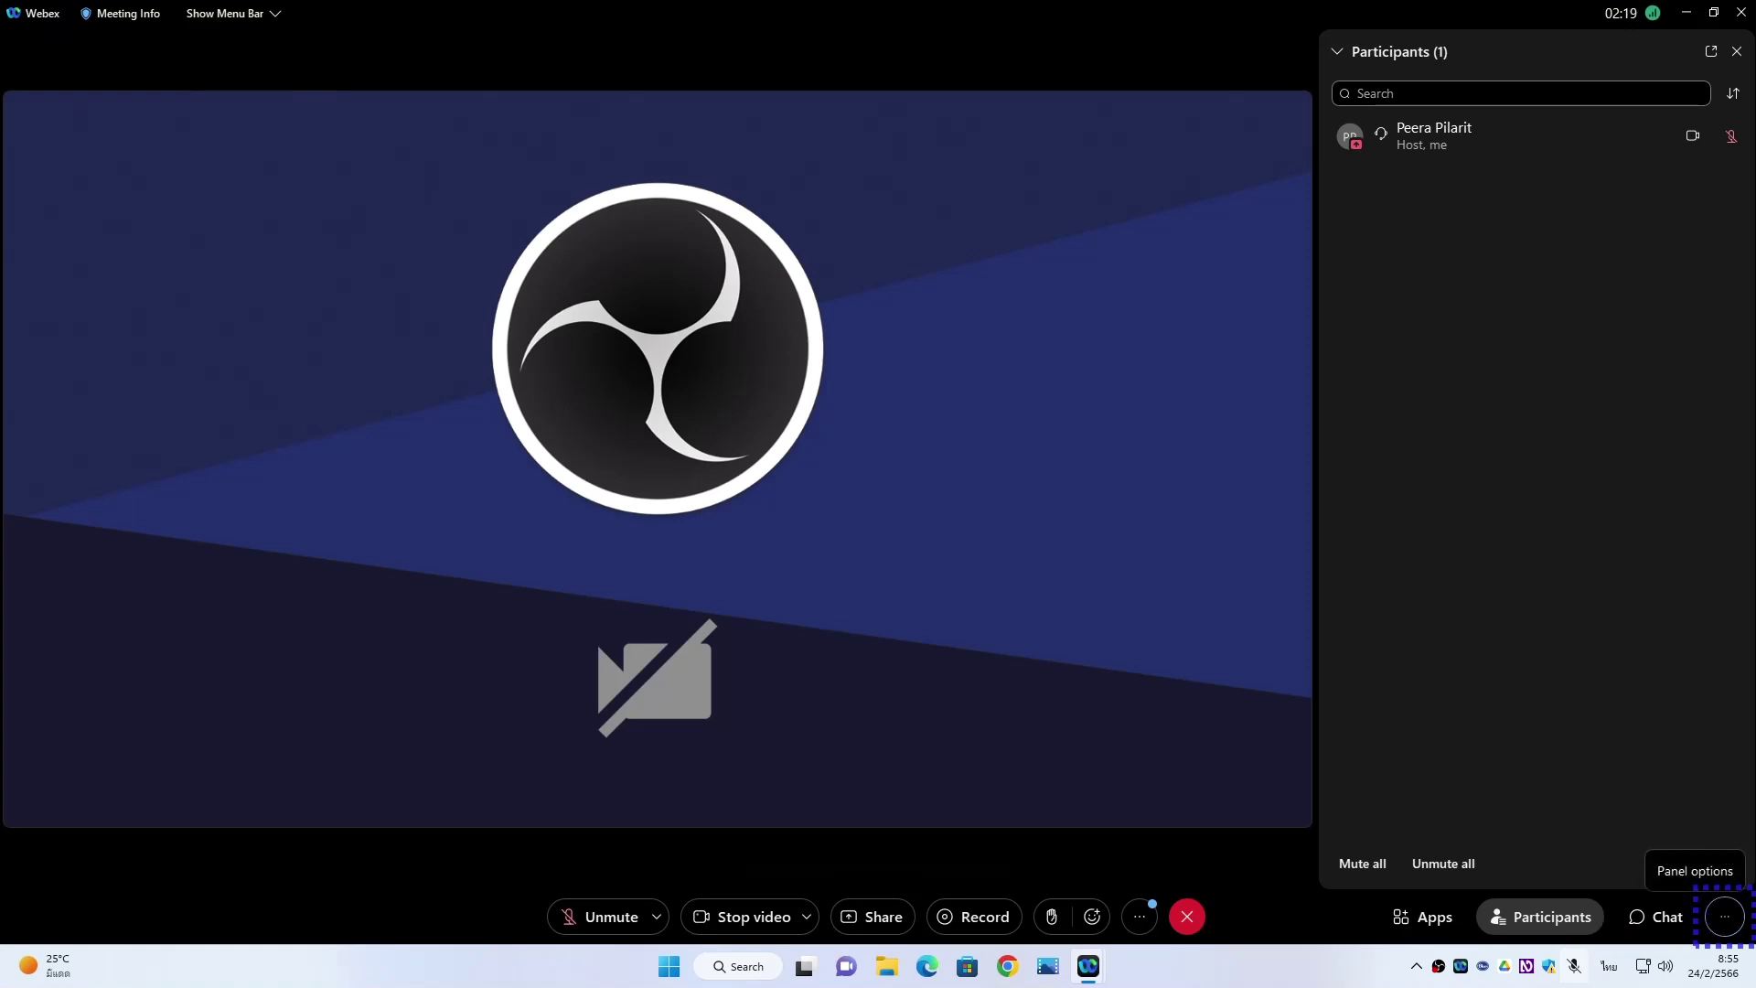
key(Tab)
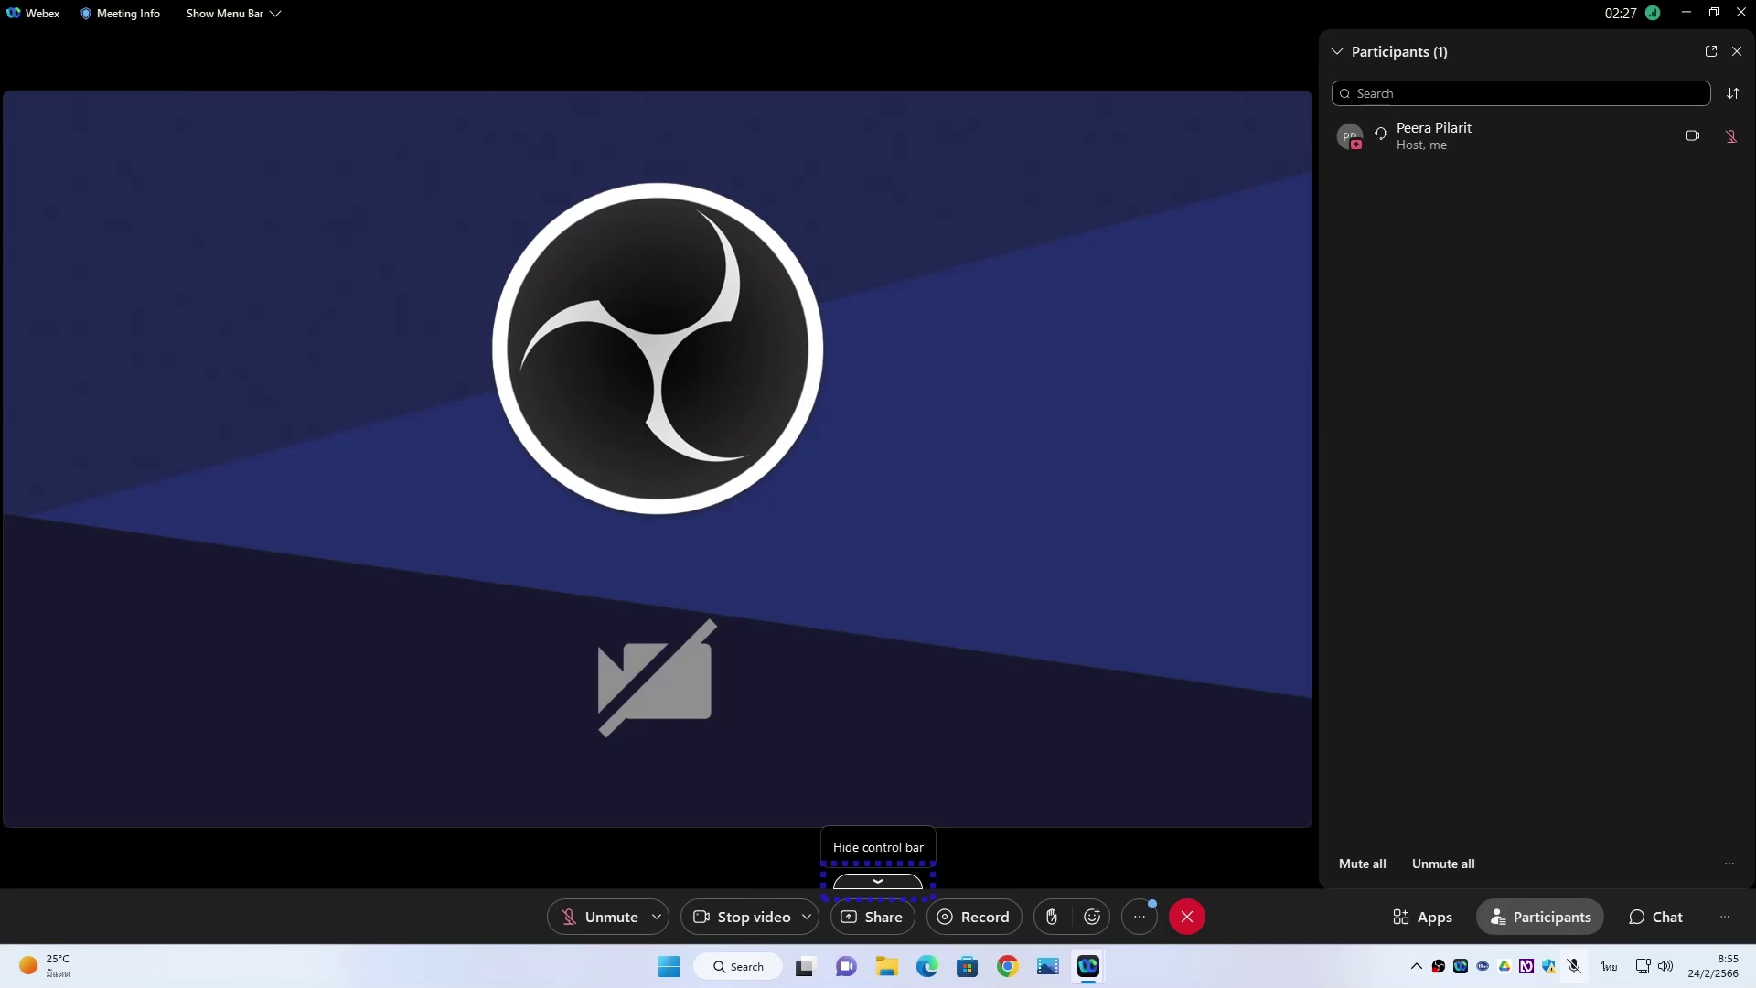
- Examine the Participants panel's collapse, pop-out, close, search and sort controls, ending on your own participant entry
key(Tab)
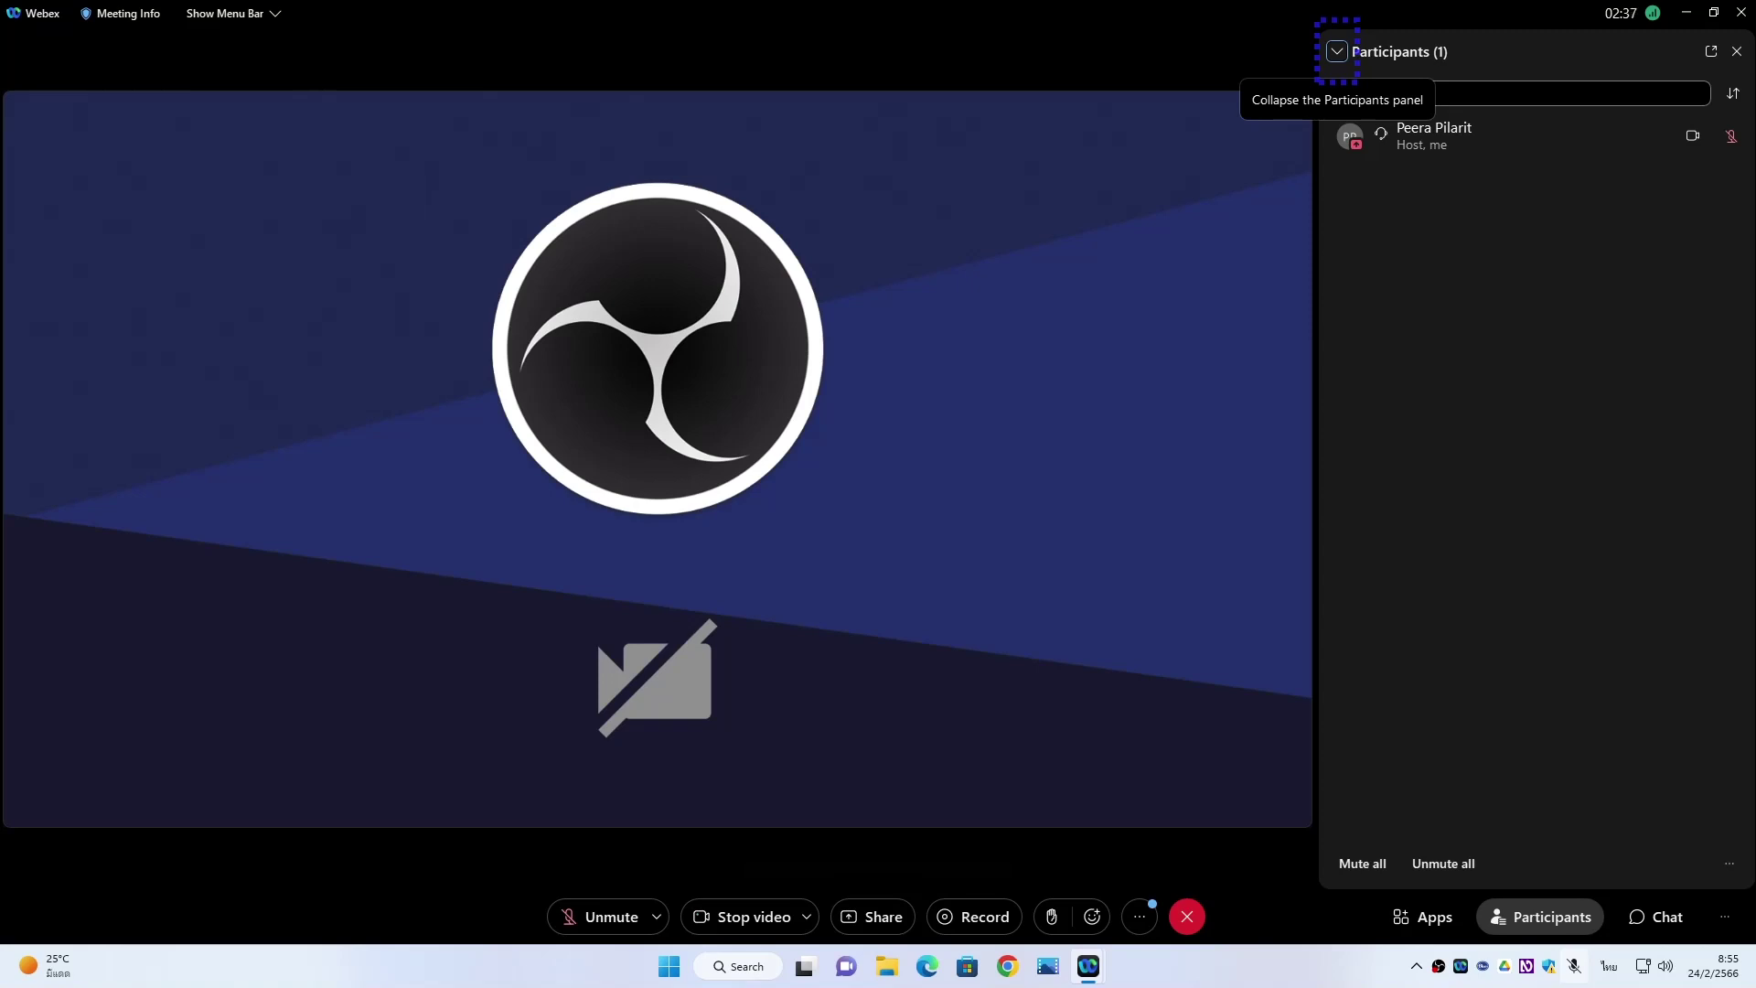
key(Tab)
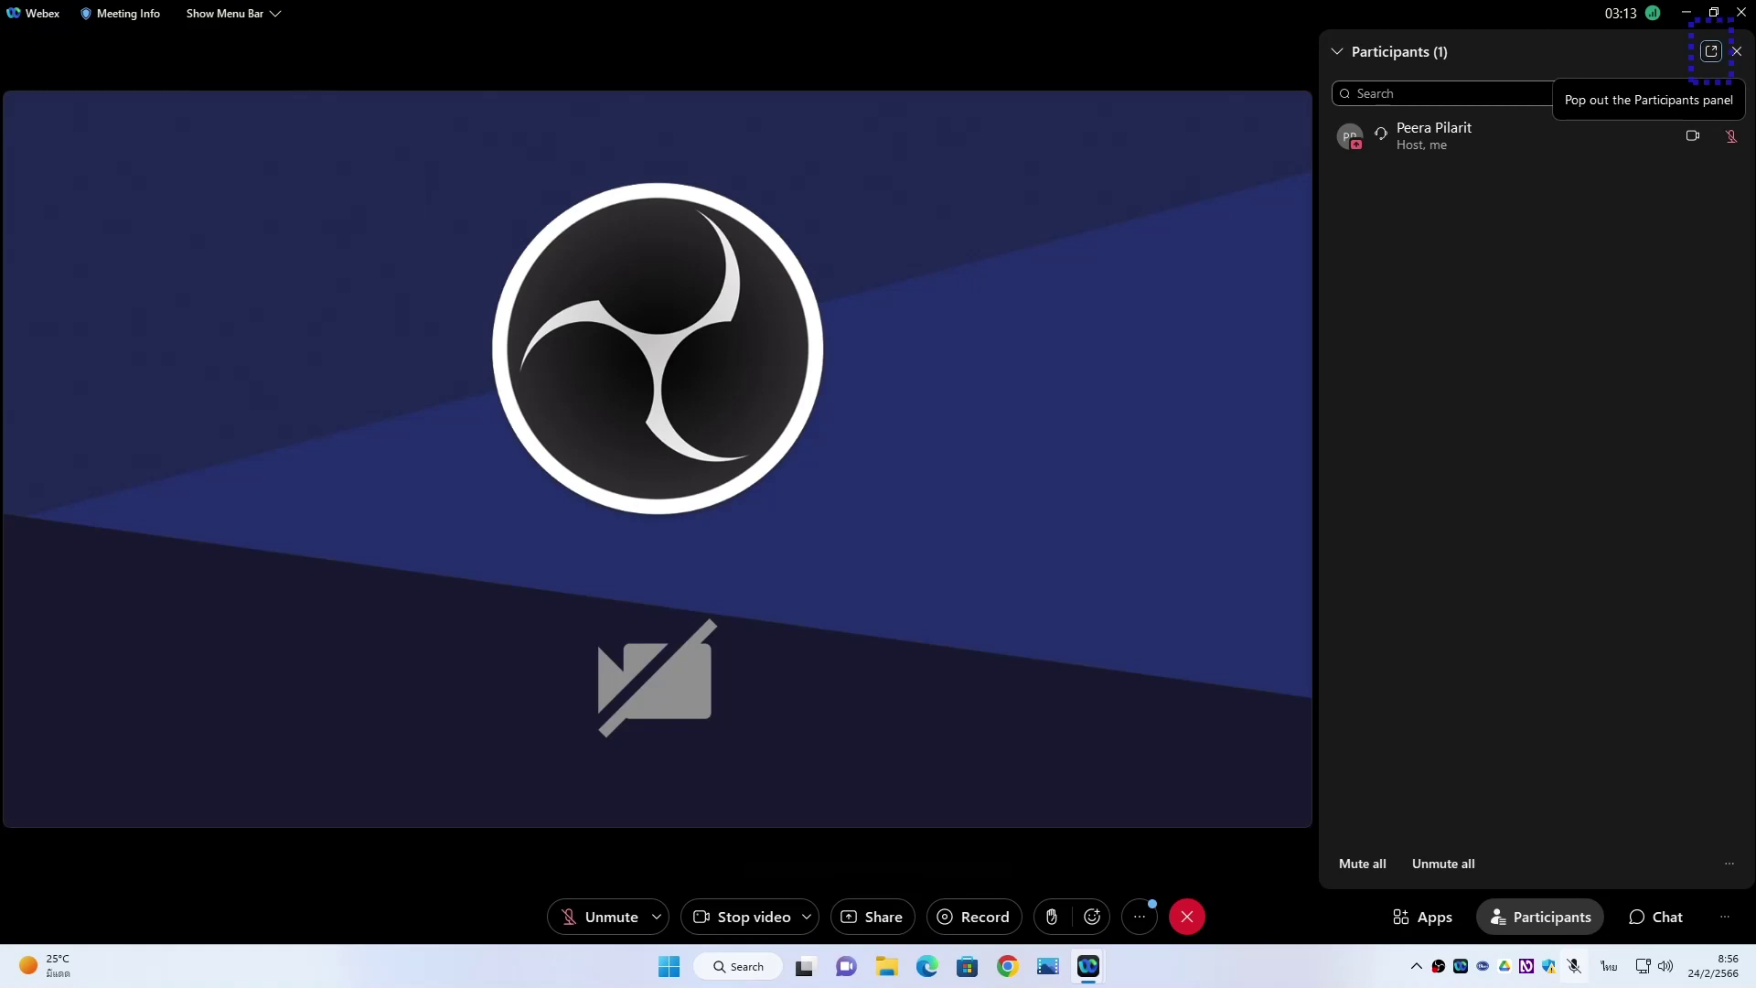
key(Tab)
key(Tab)
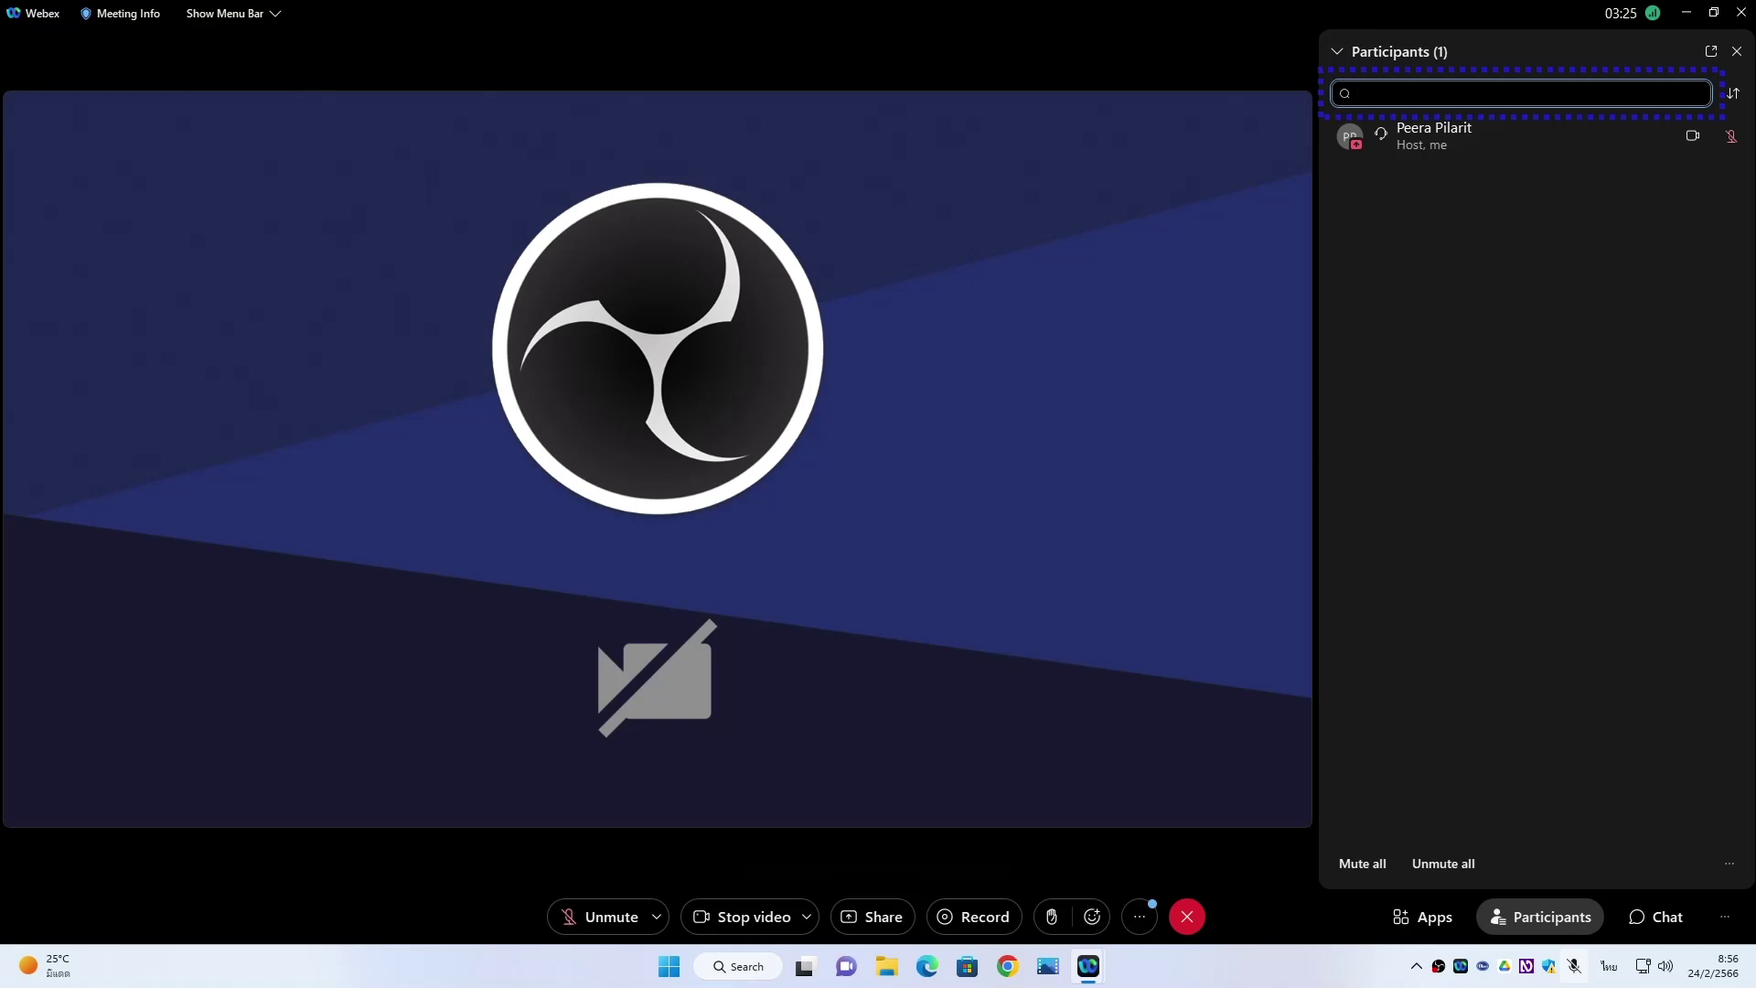
key(Tab)
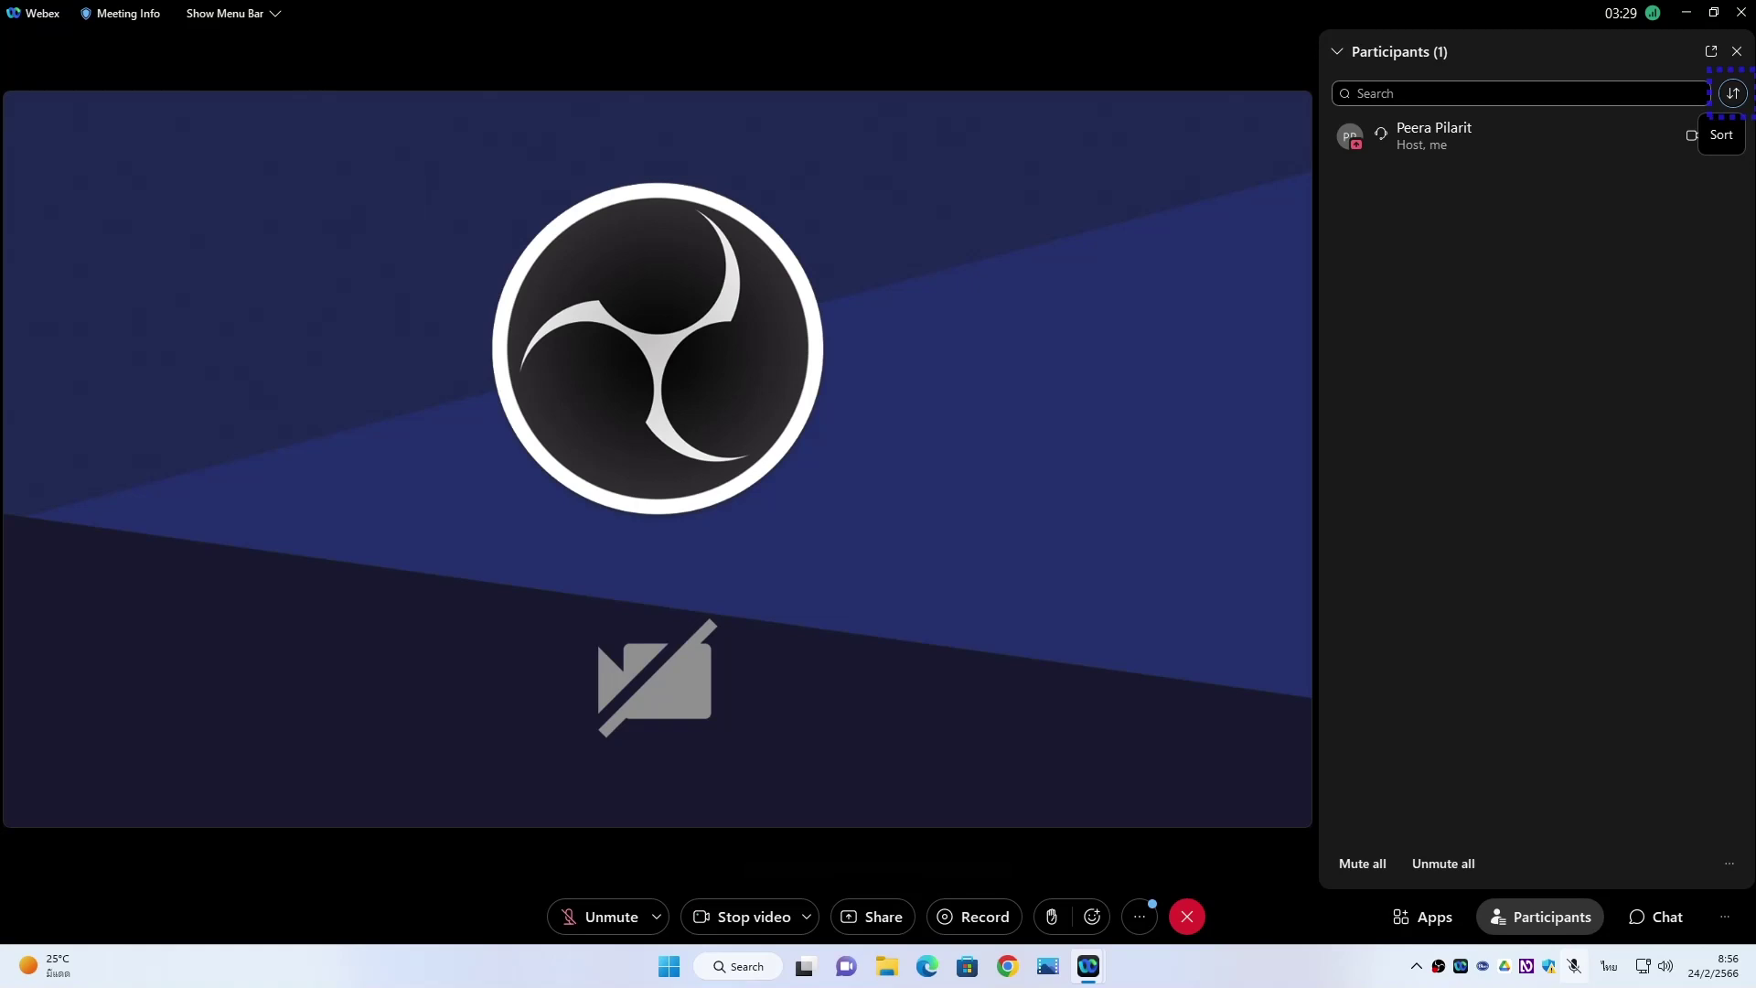
key(Tab)
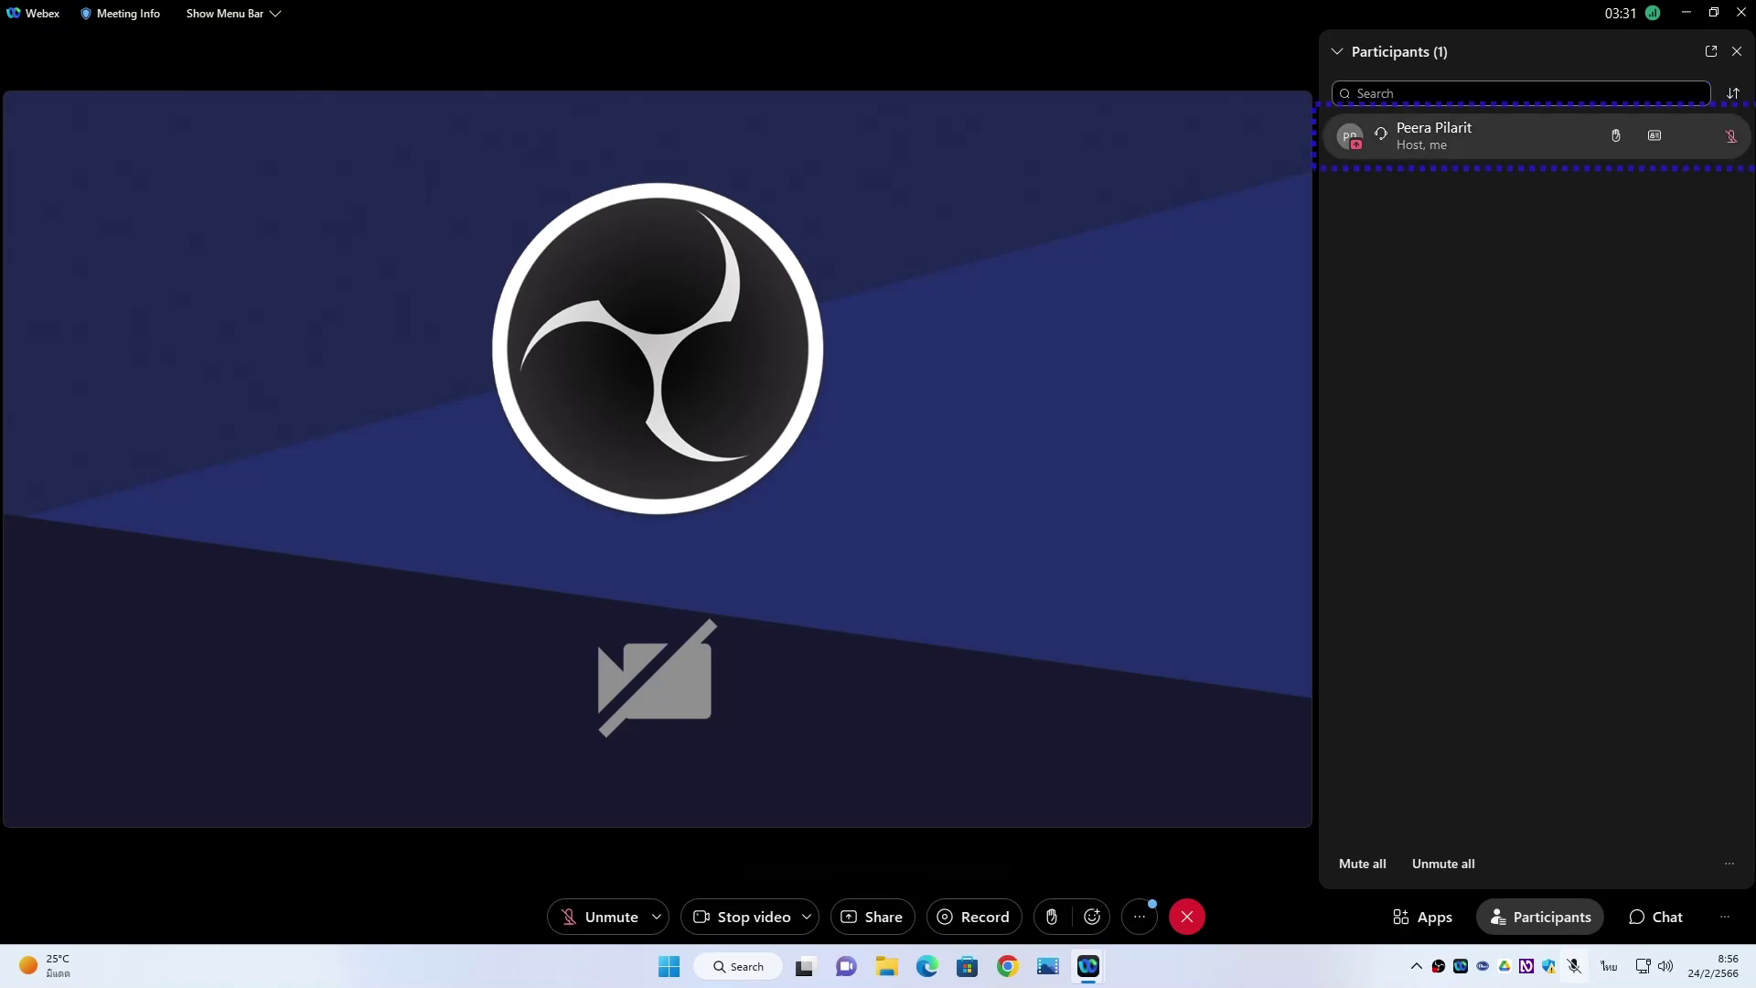
key(shift+Tab)
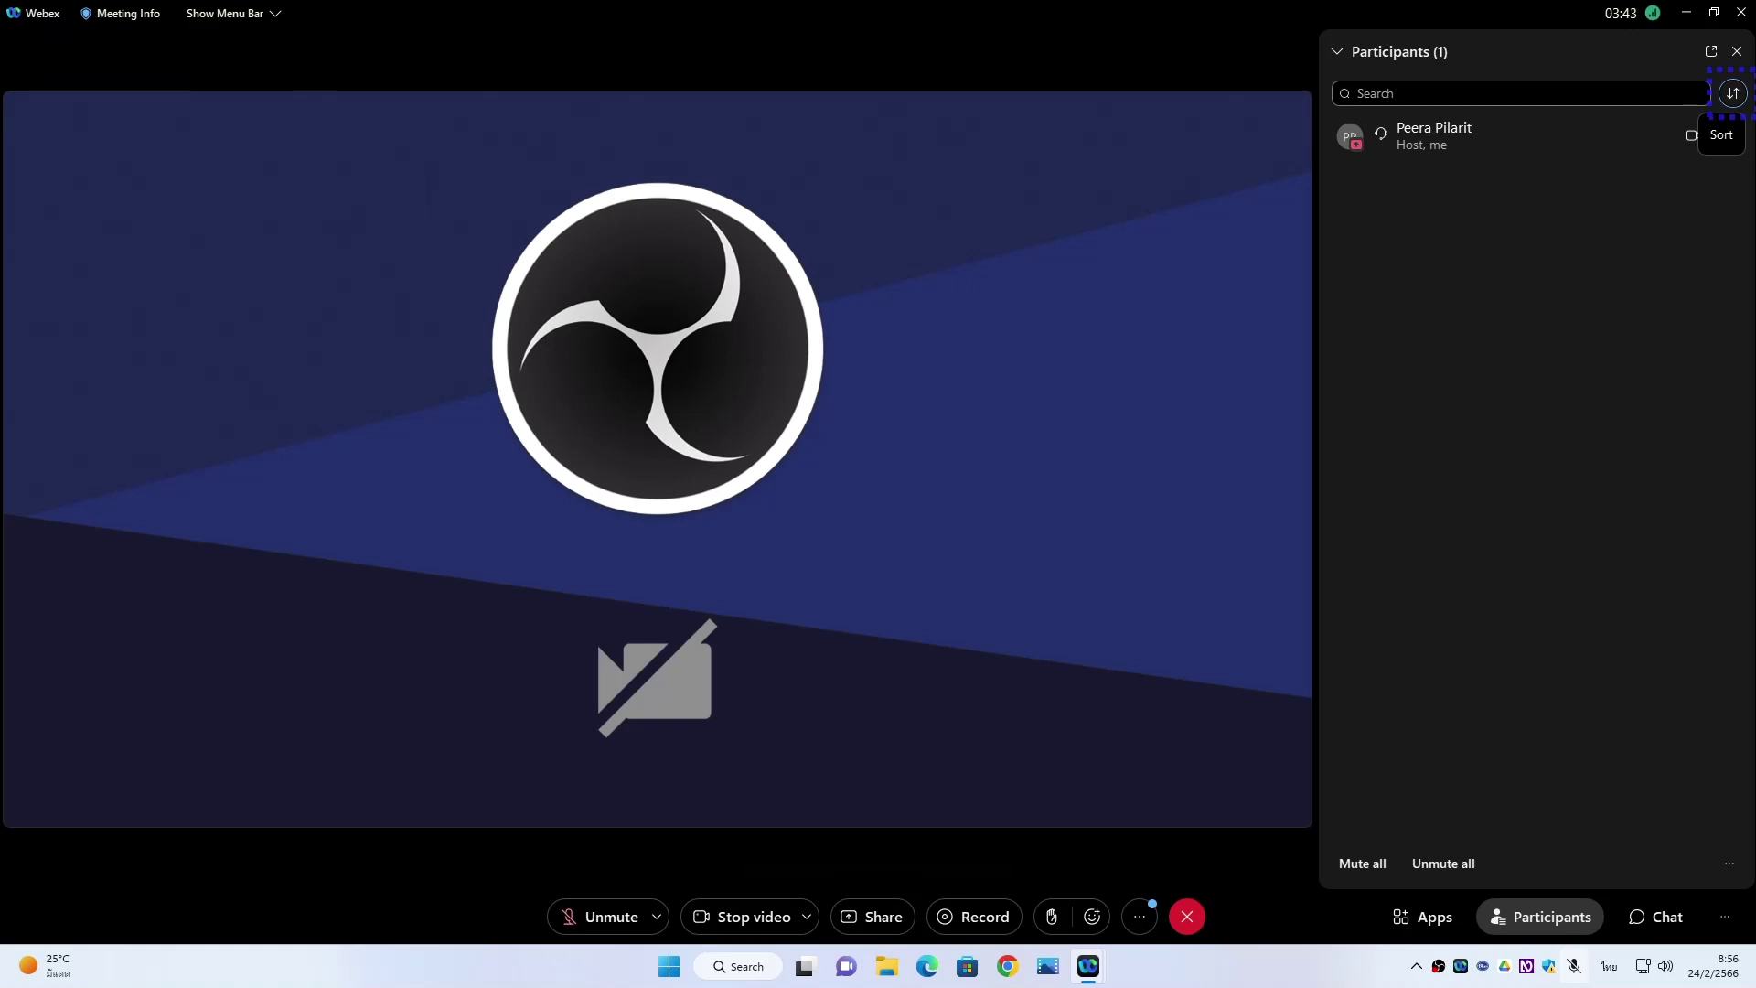
key(Tab)
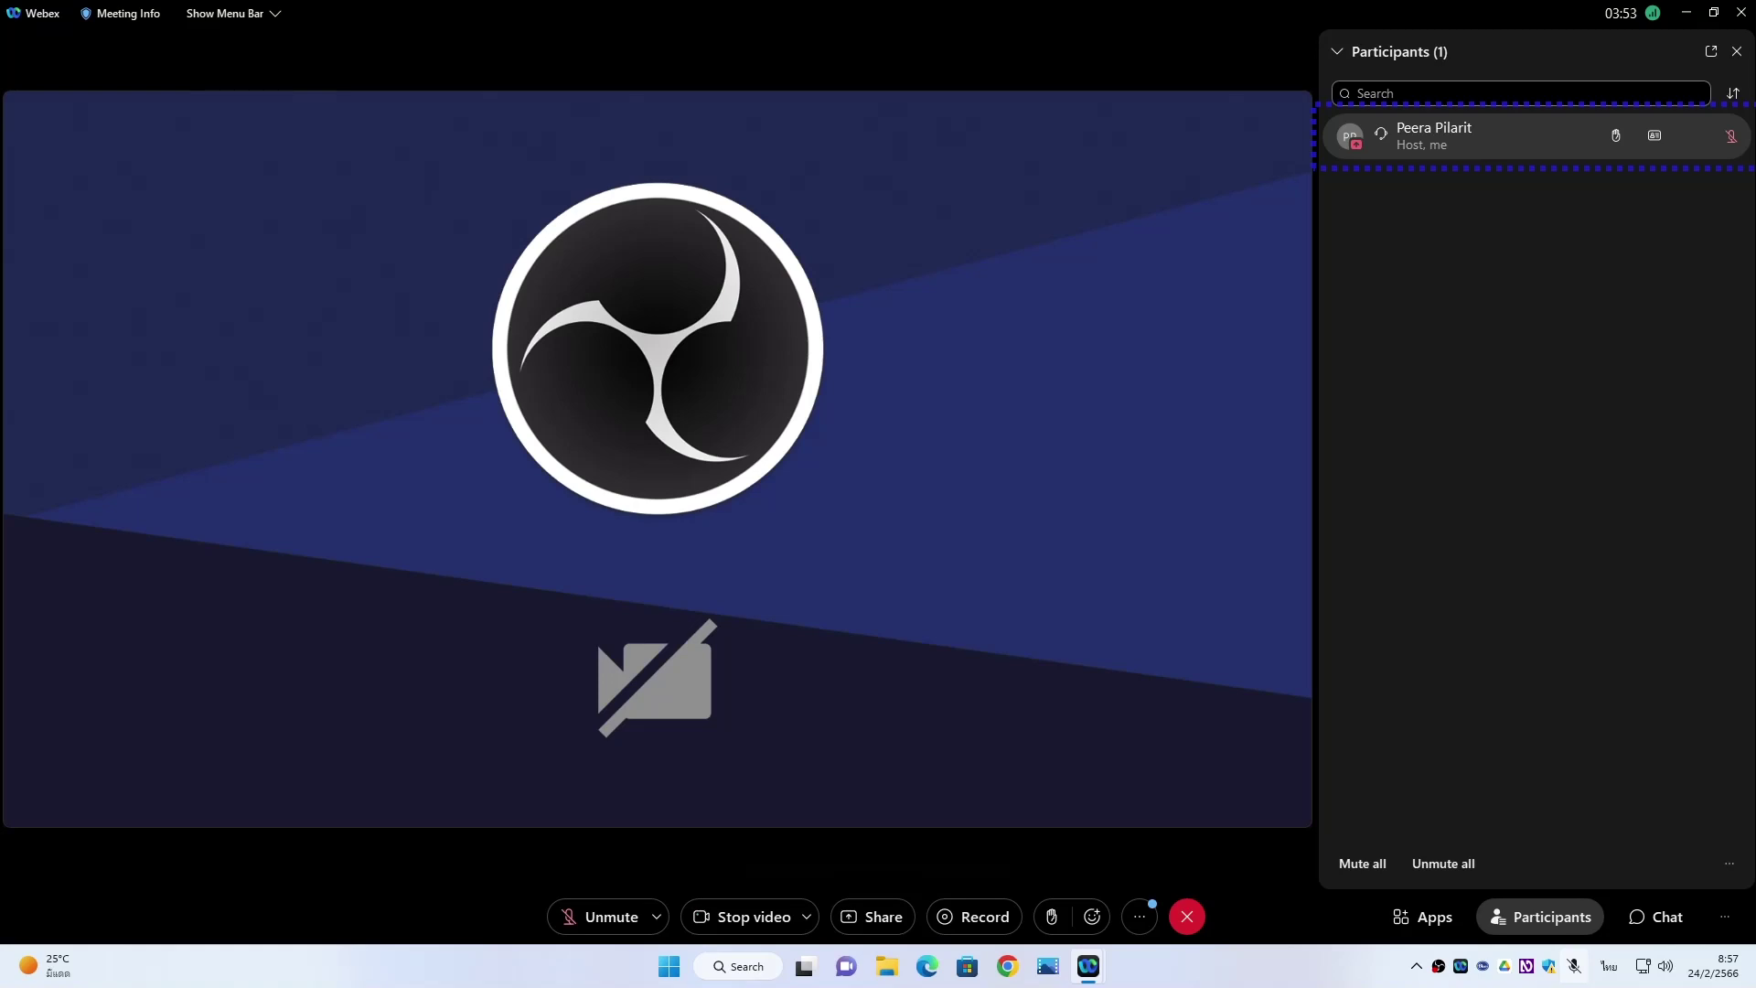
- Examine your participant entry's raise-hand, People Insights and microphone controls, plus the mute-all, unmute-all, more options and Meeting Info controls
key(Tab)
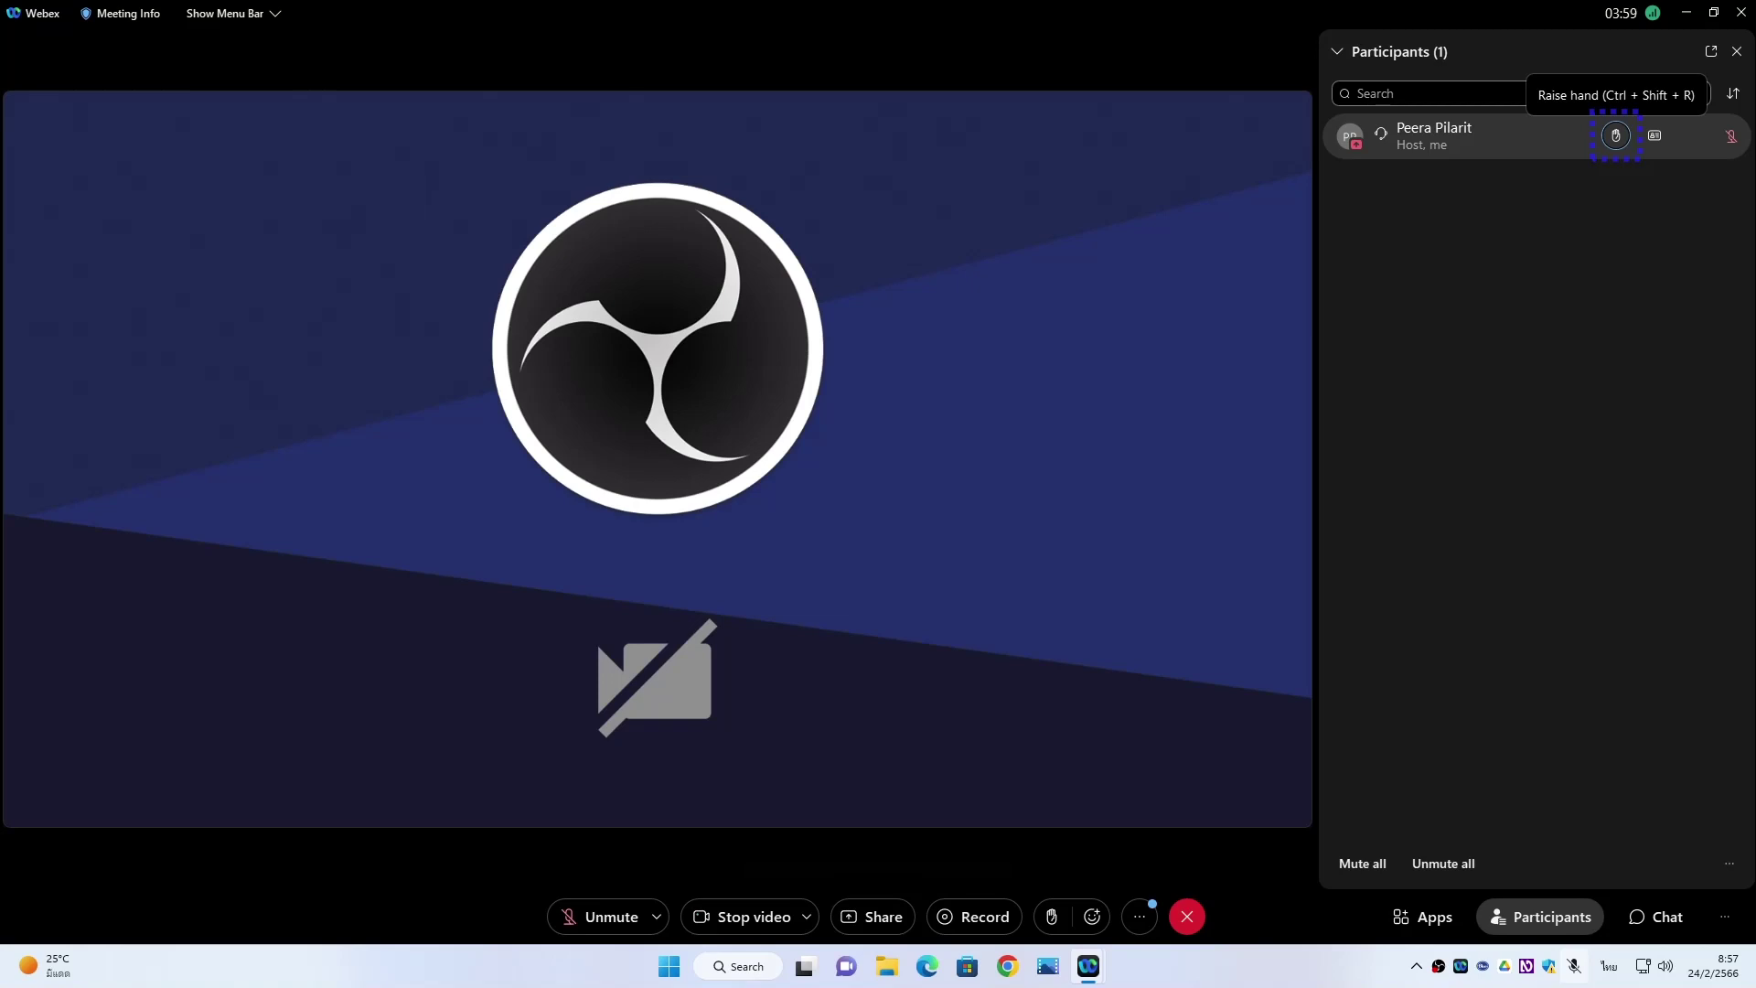
key(Tab)
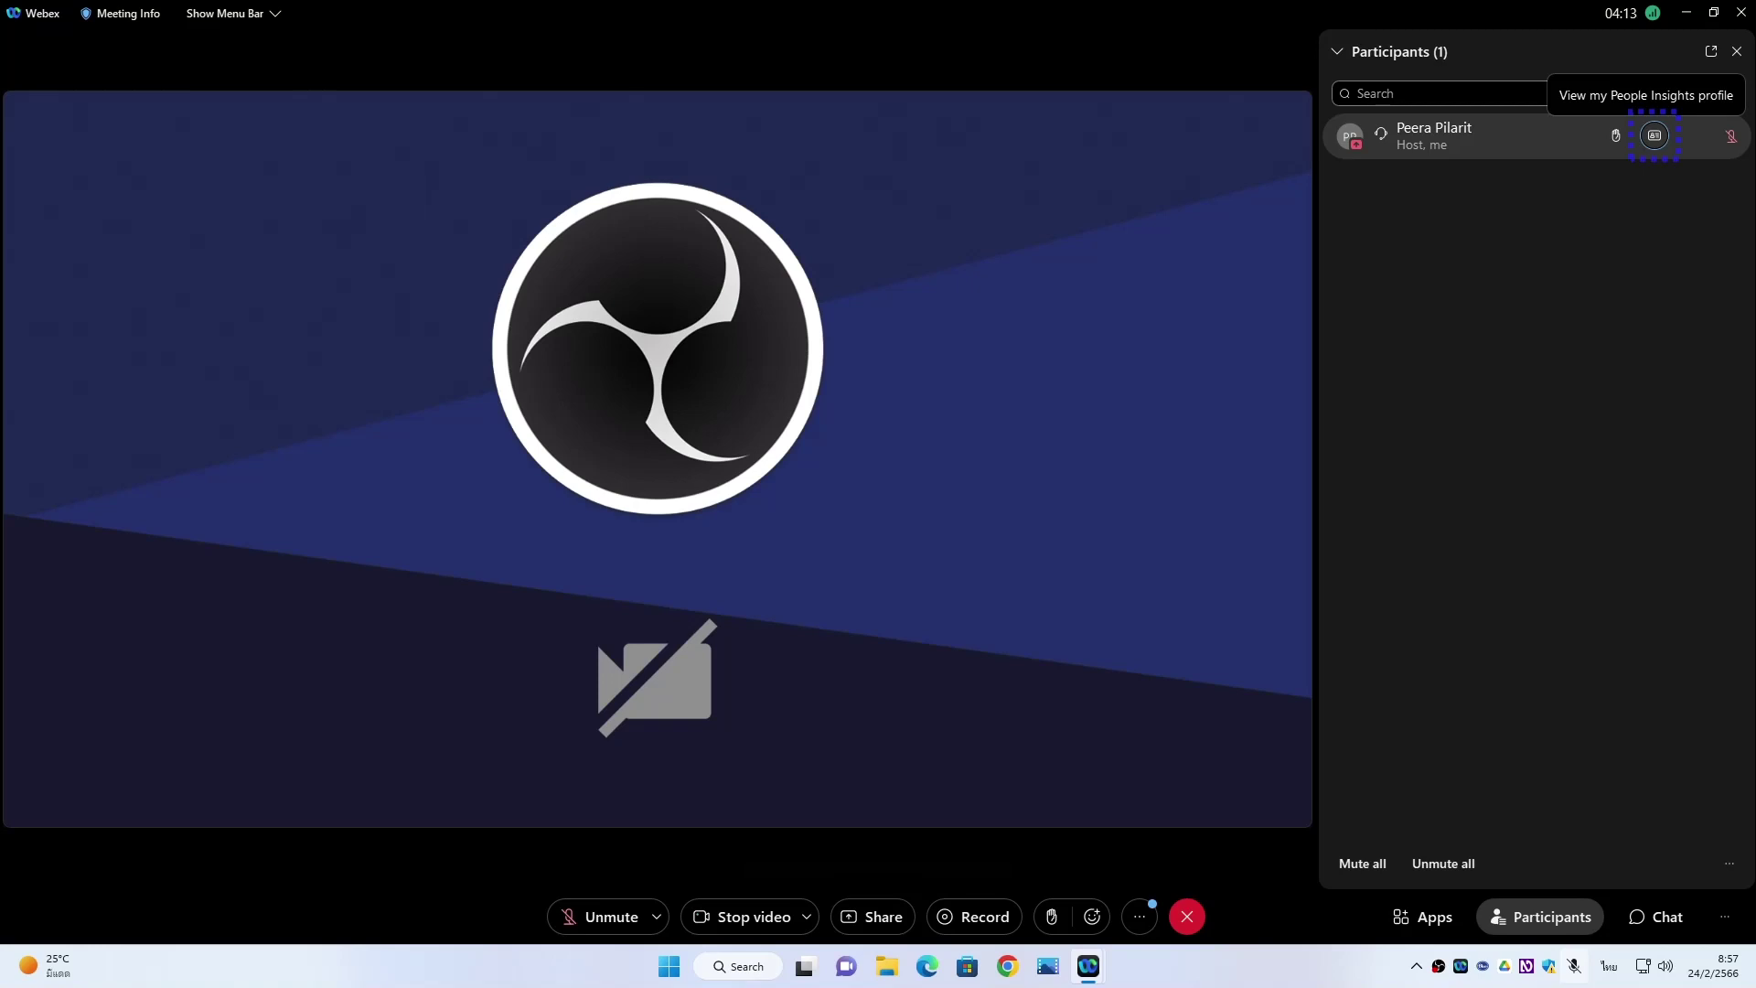
key(Tab)
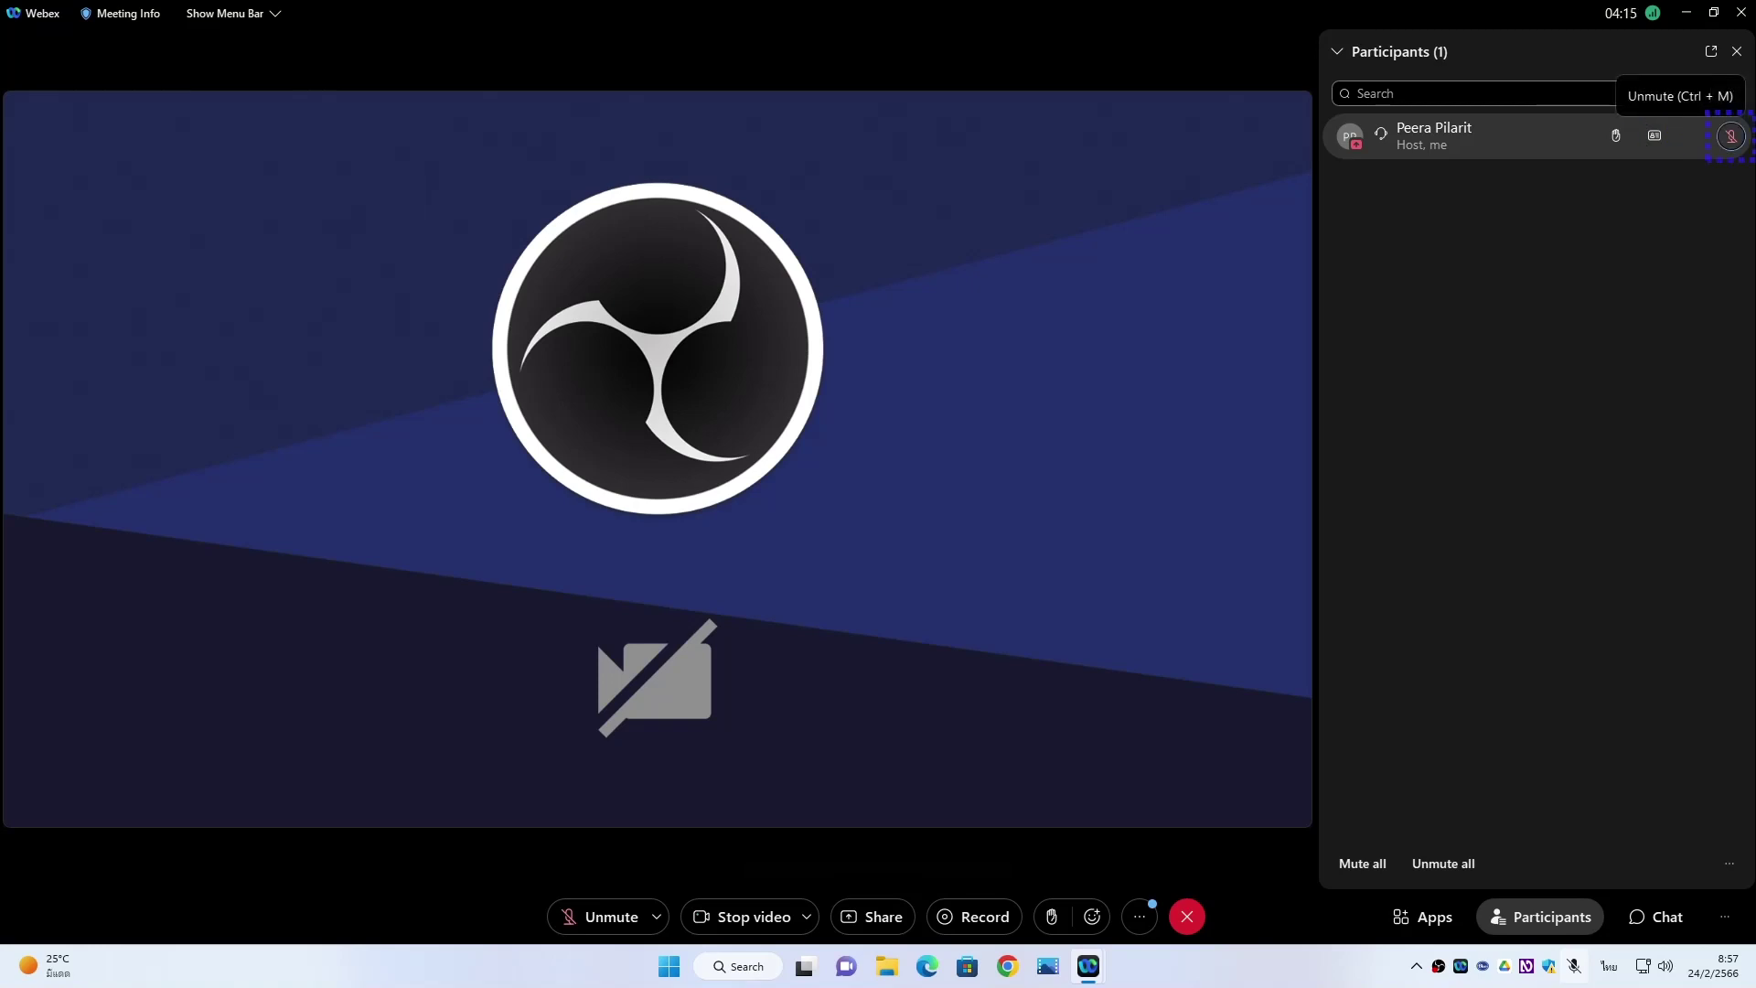
key(Tab)
key(Tab)
key(Tab)
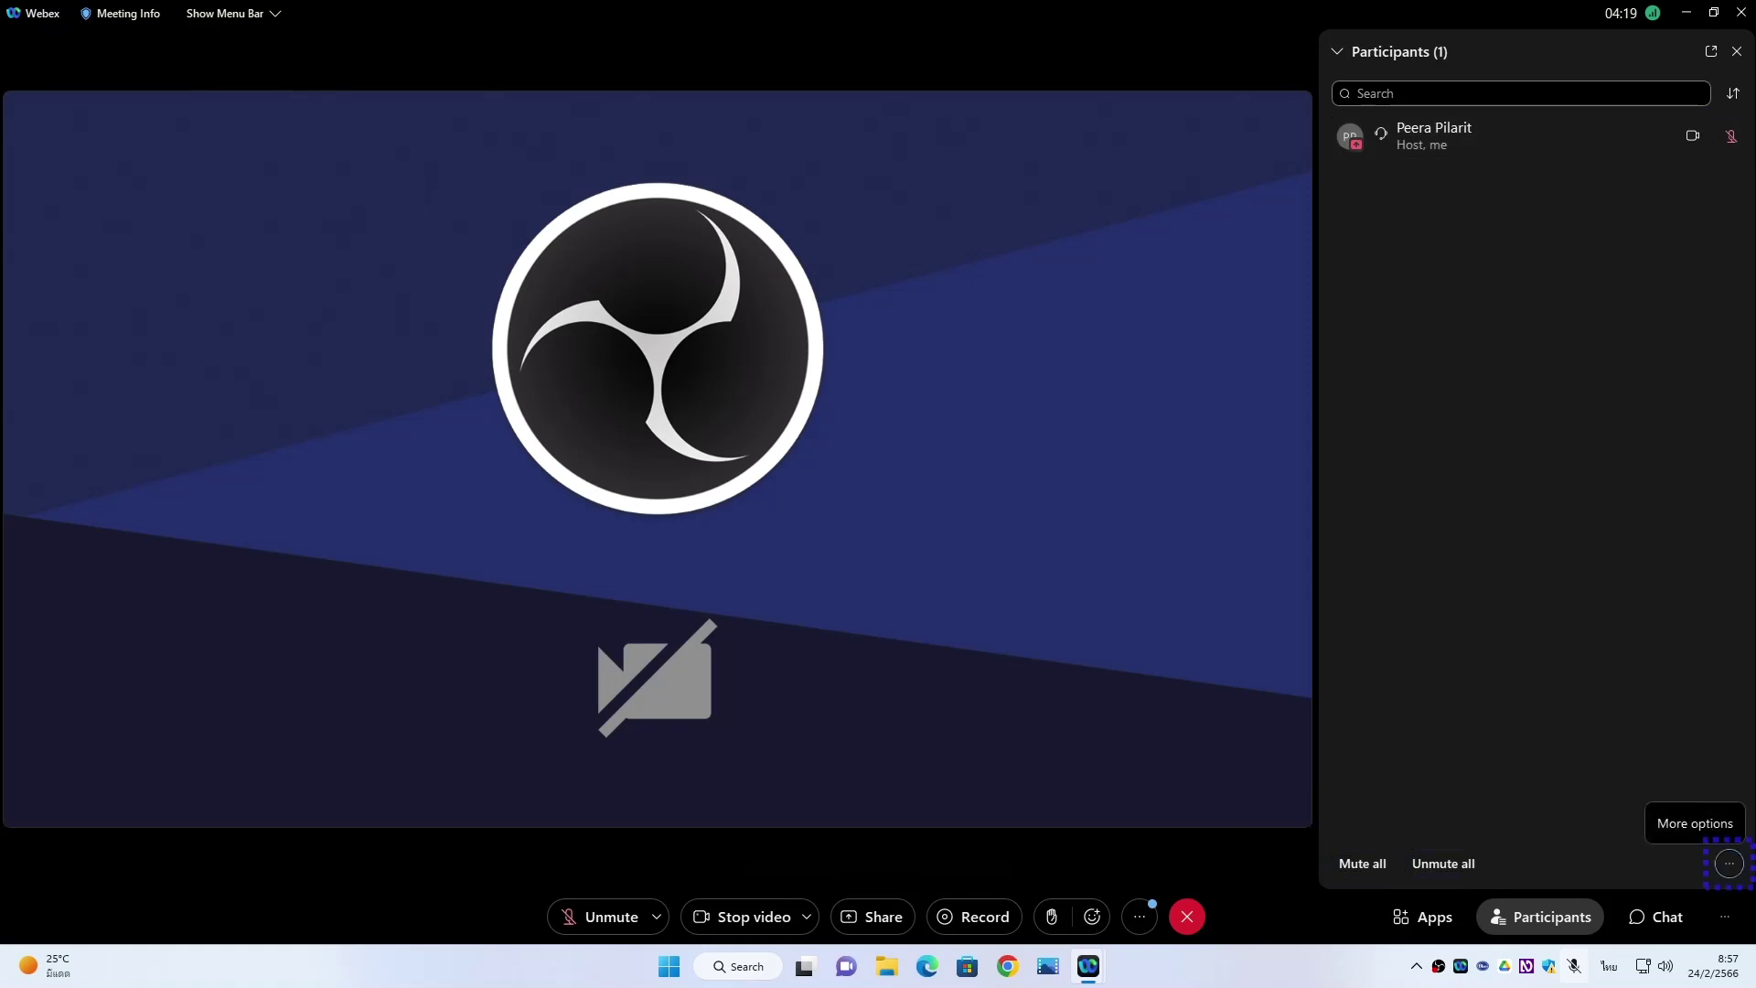
key(Tab)
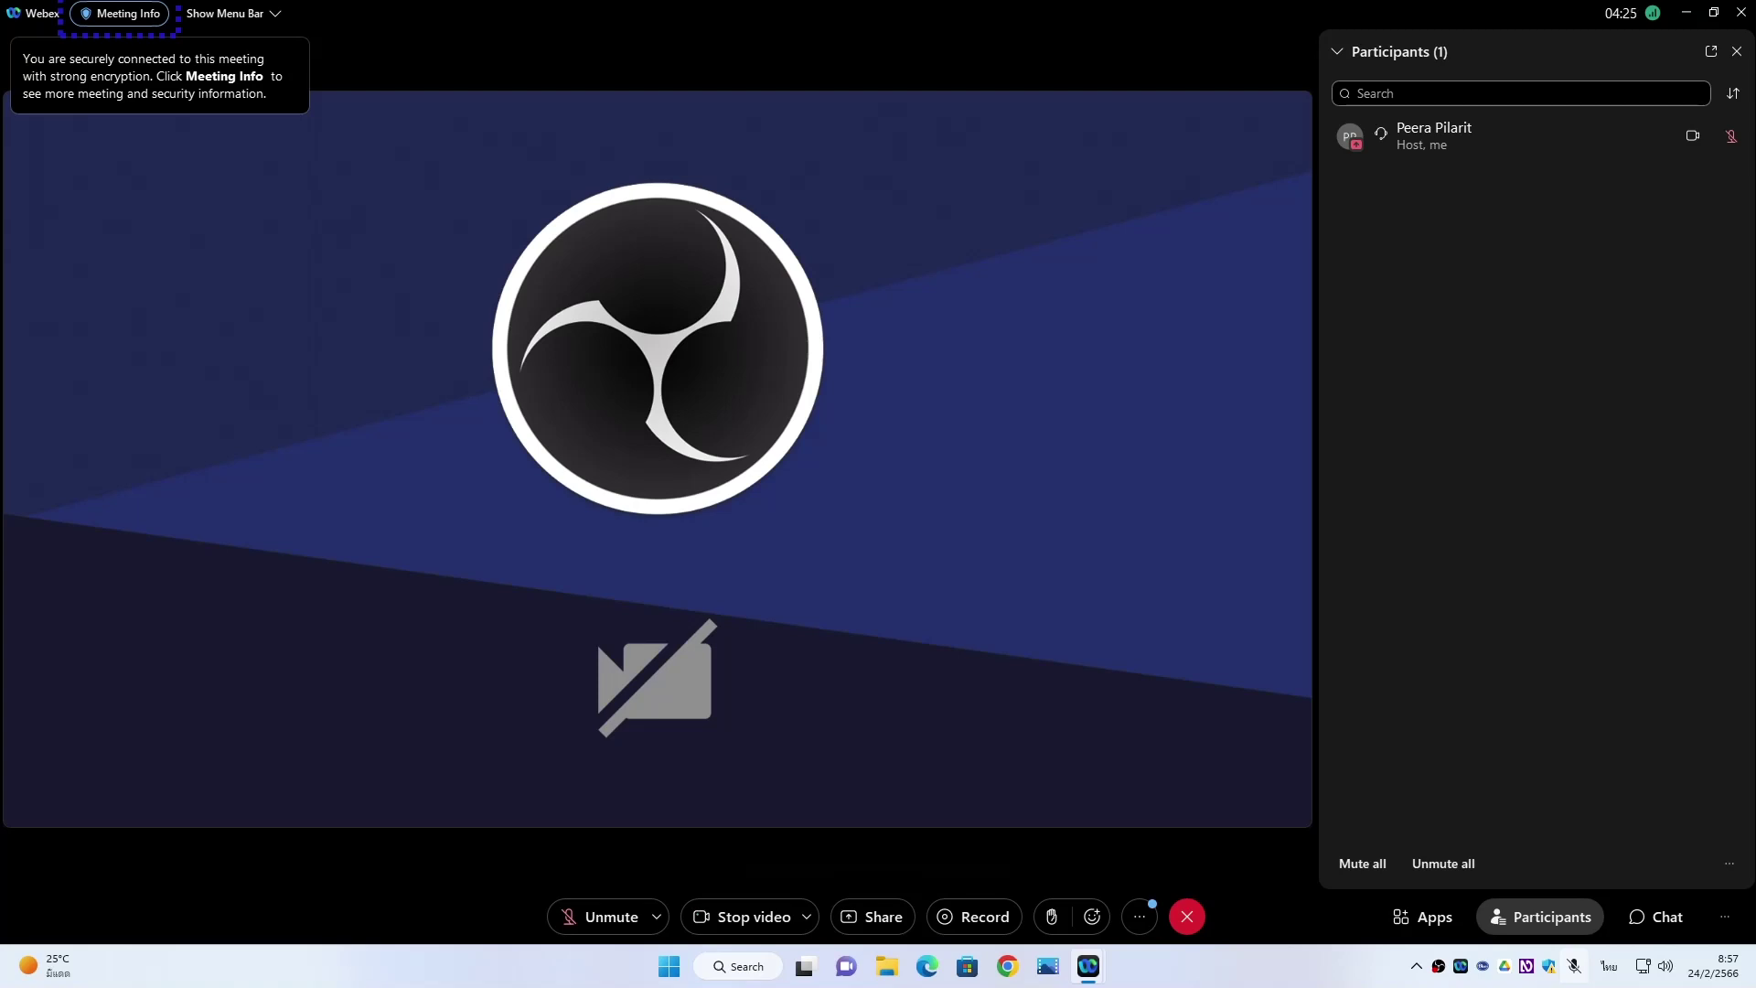
- Go back to your own participant entry and review its raise-hand and People Insights profile controls
key(shift+Tab)
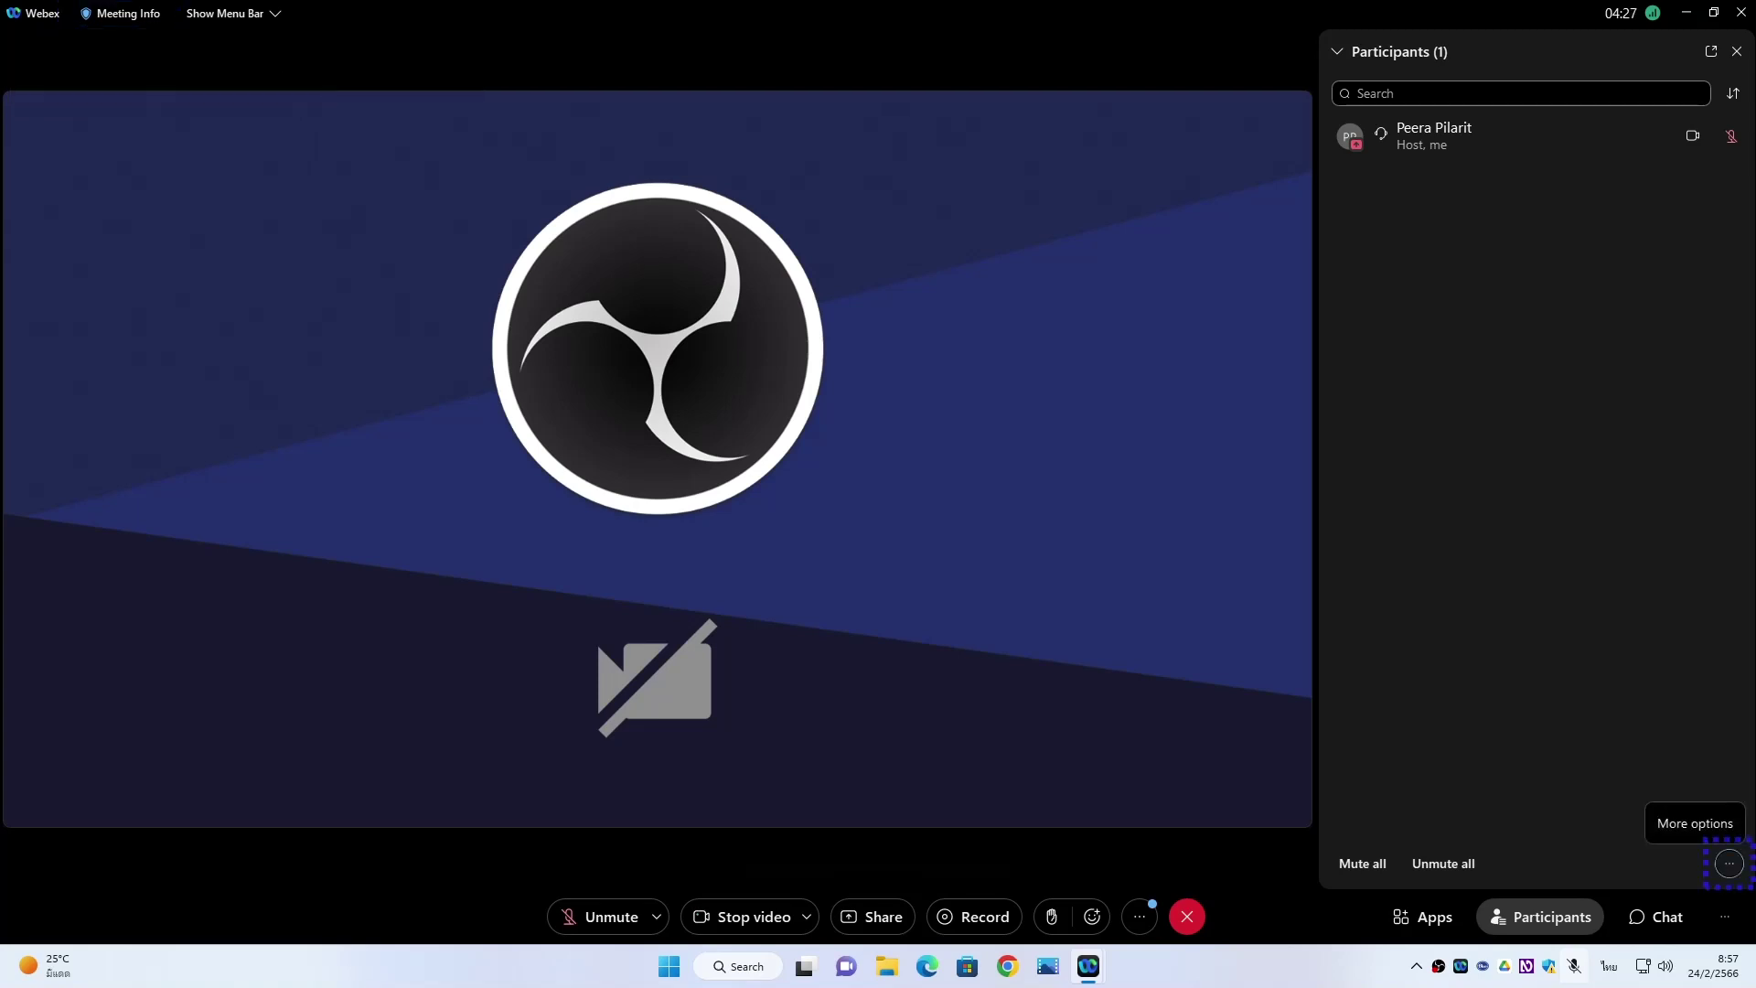
key(Tab)
key(shift+Tab)
key(shift+Tab)
key(Tab)
key(shift+Tab)
key(shift+Tab)
key(shift+Tab)
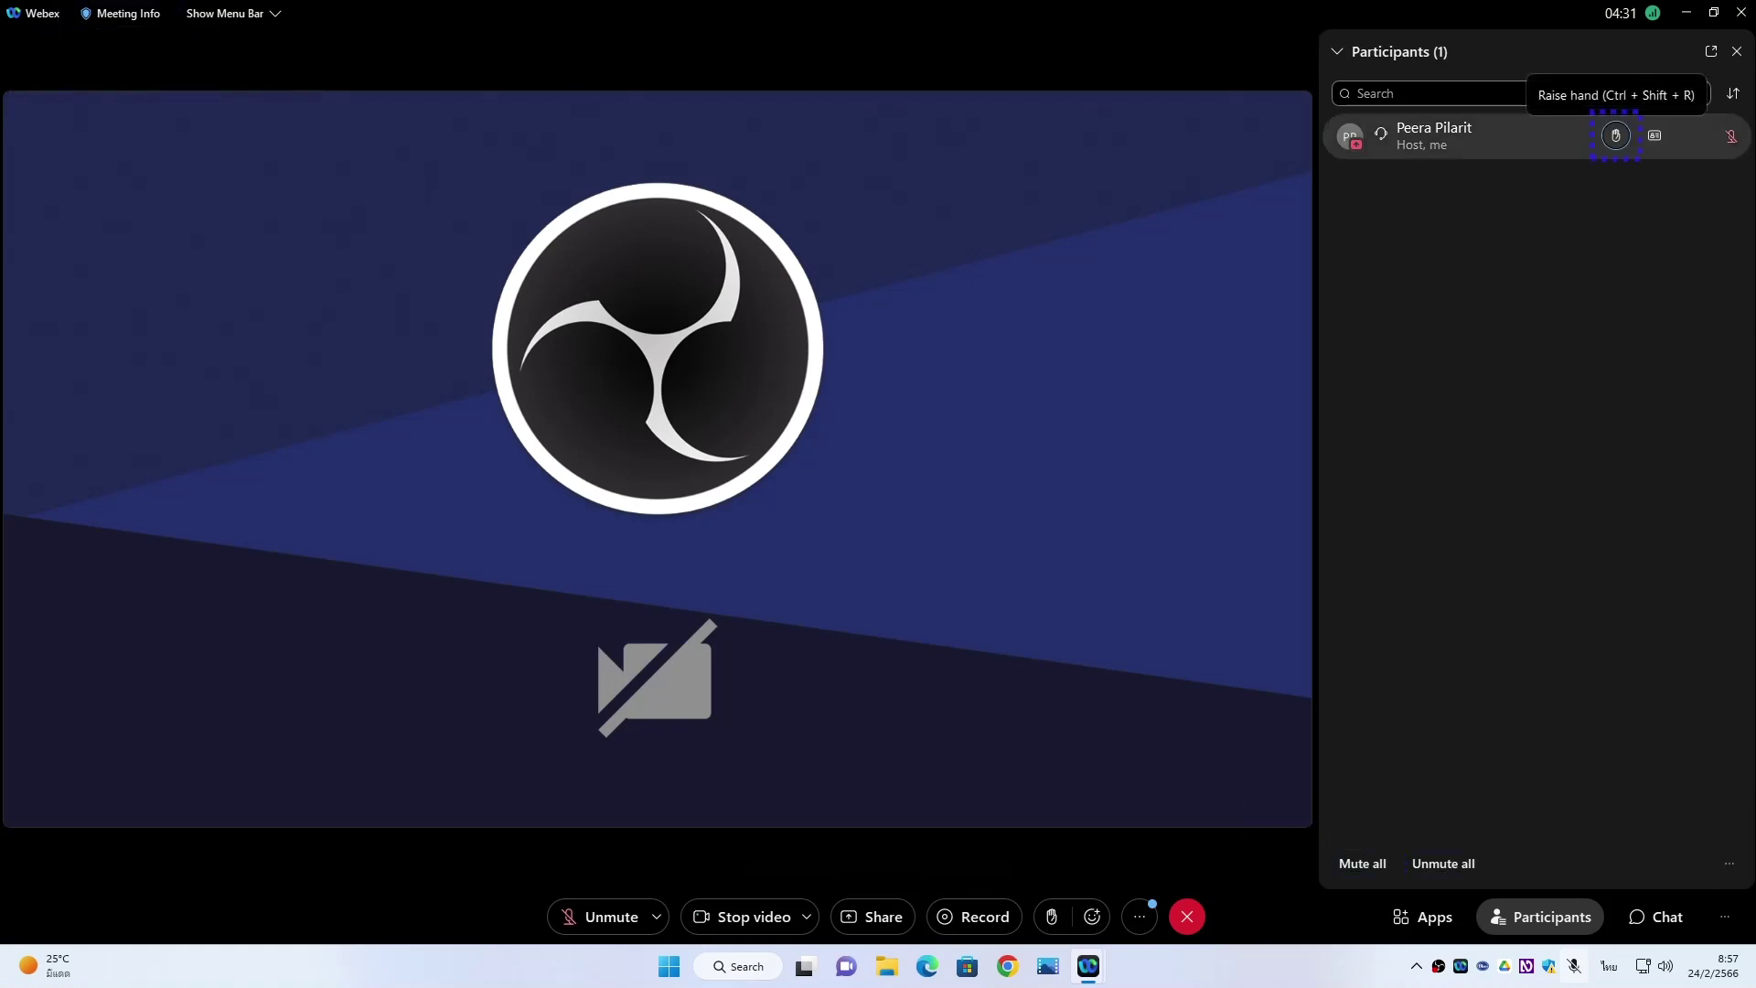
key(shift+Tab)
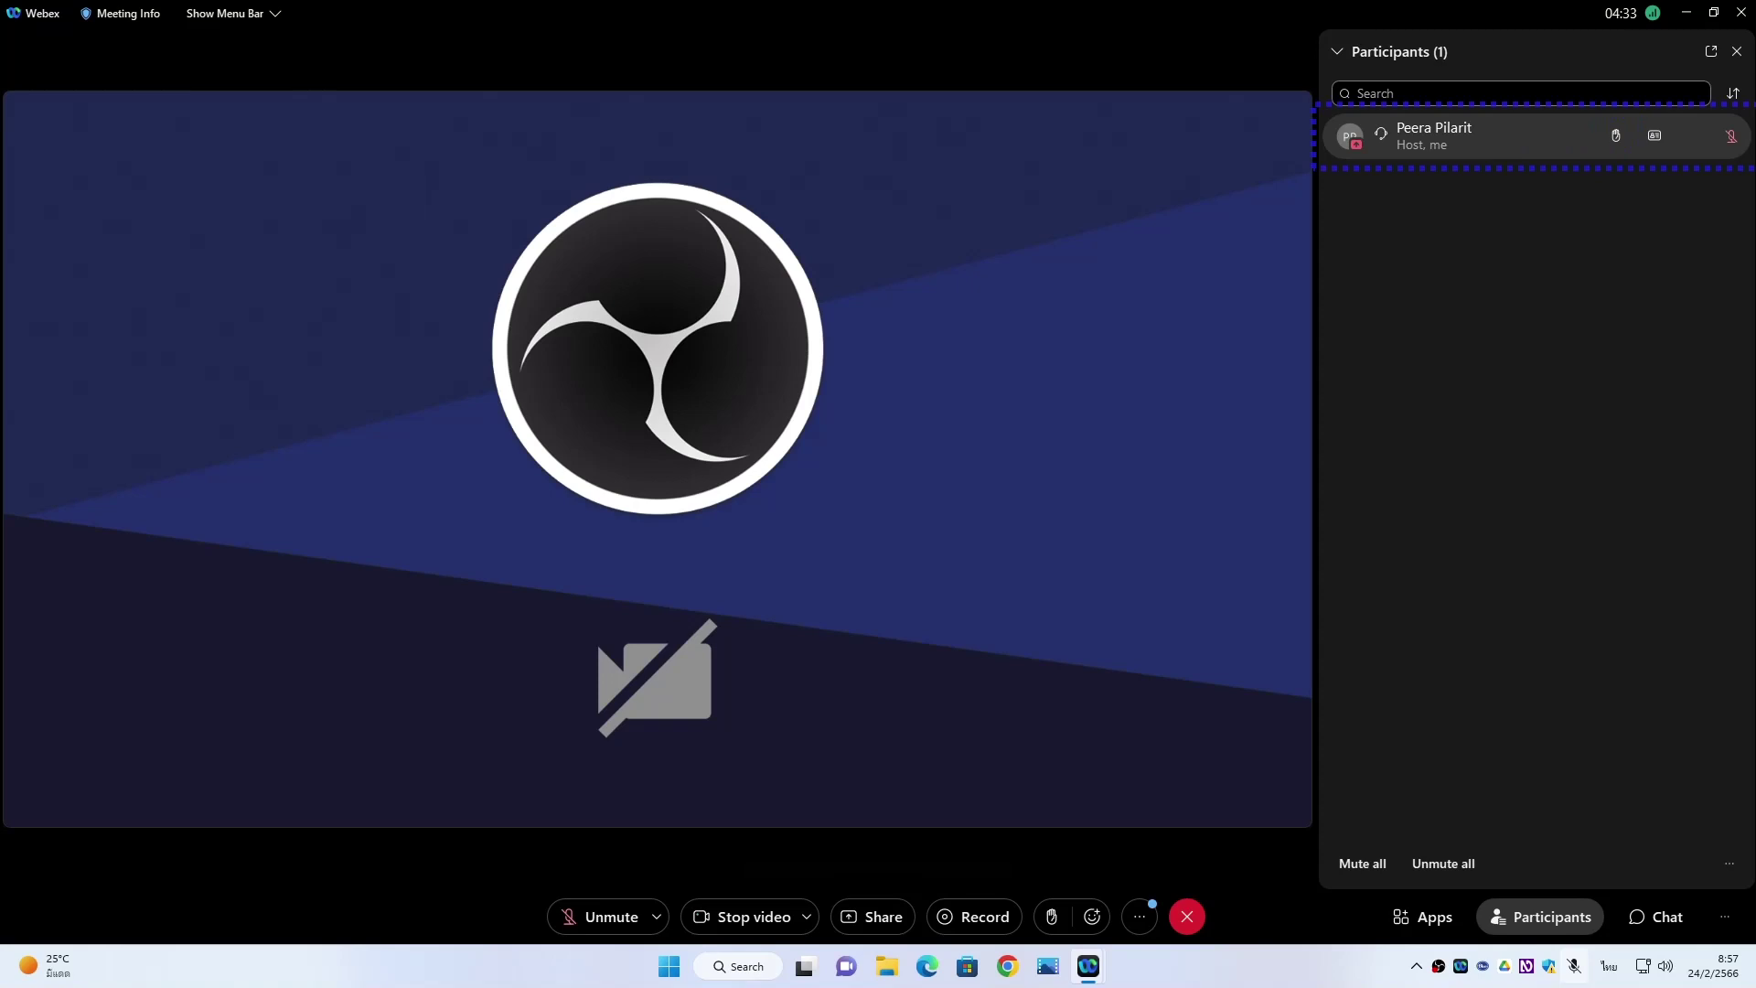
key(Tab)
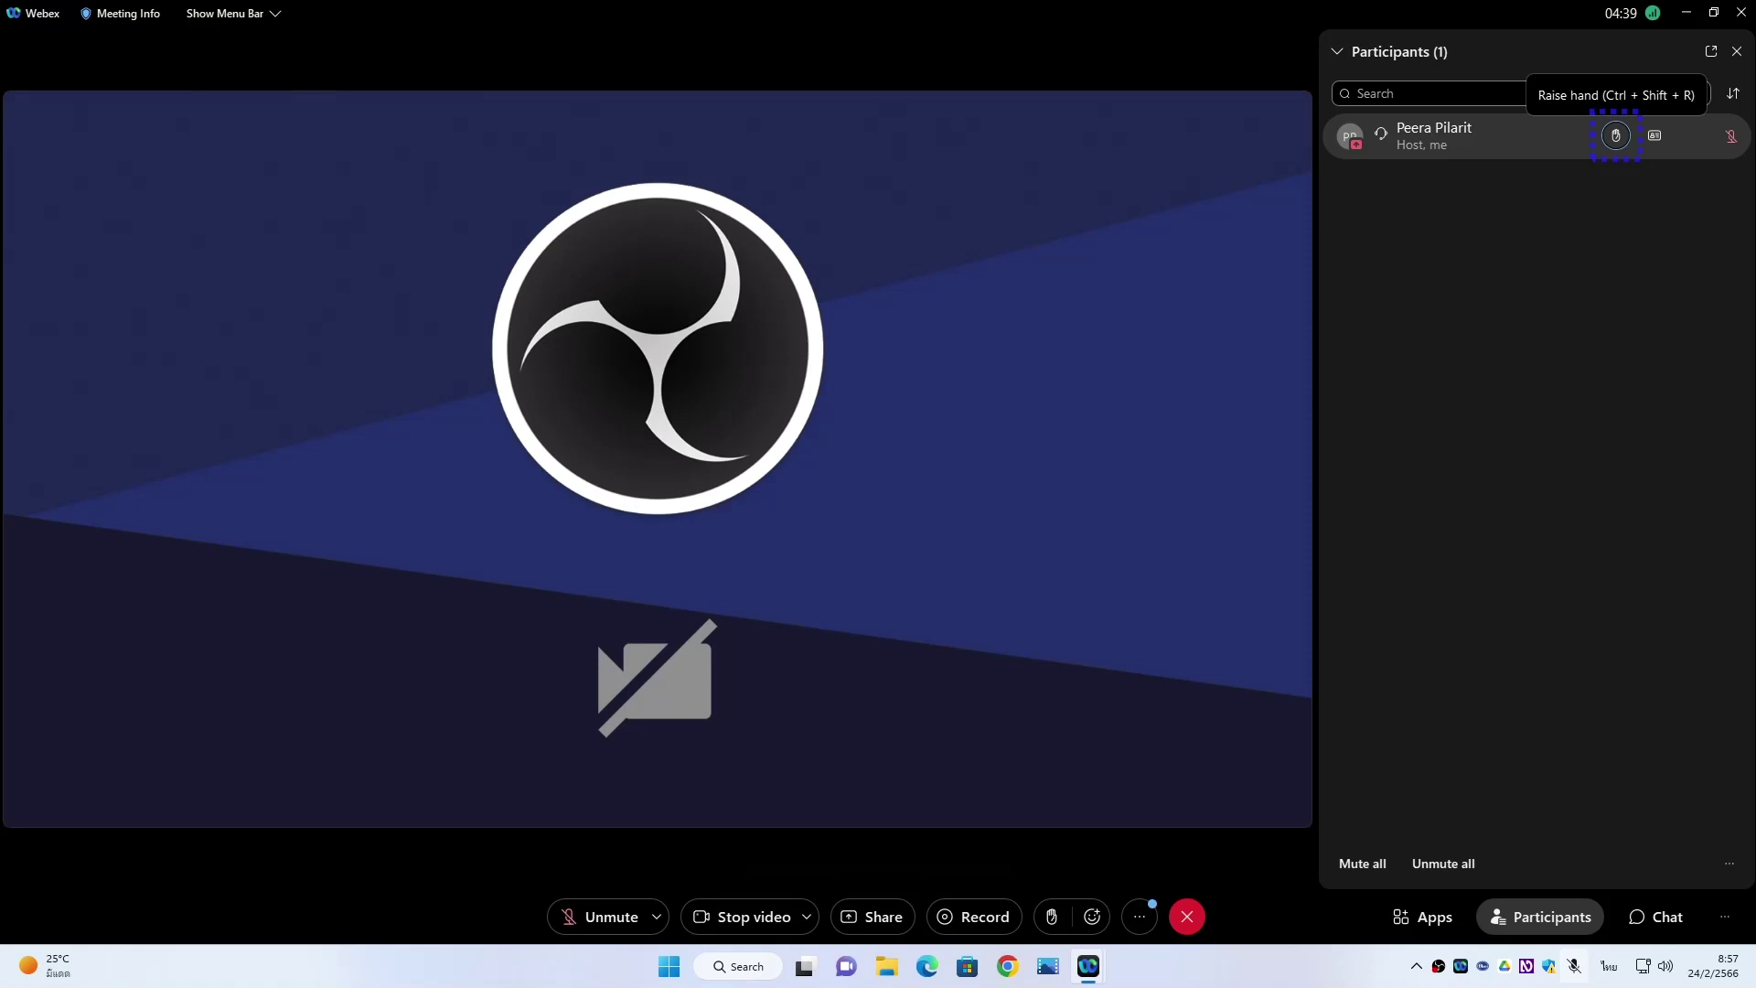
key(Tab)
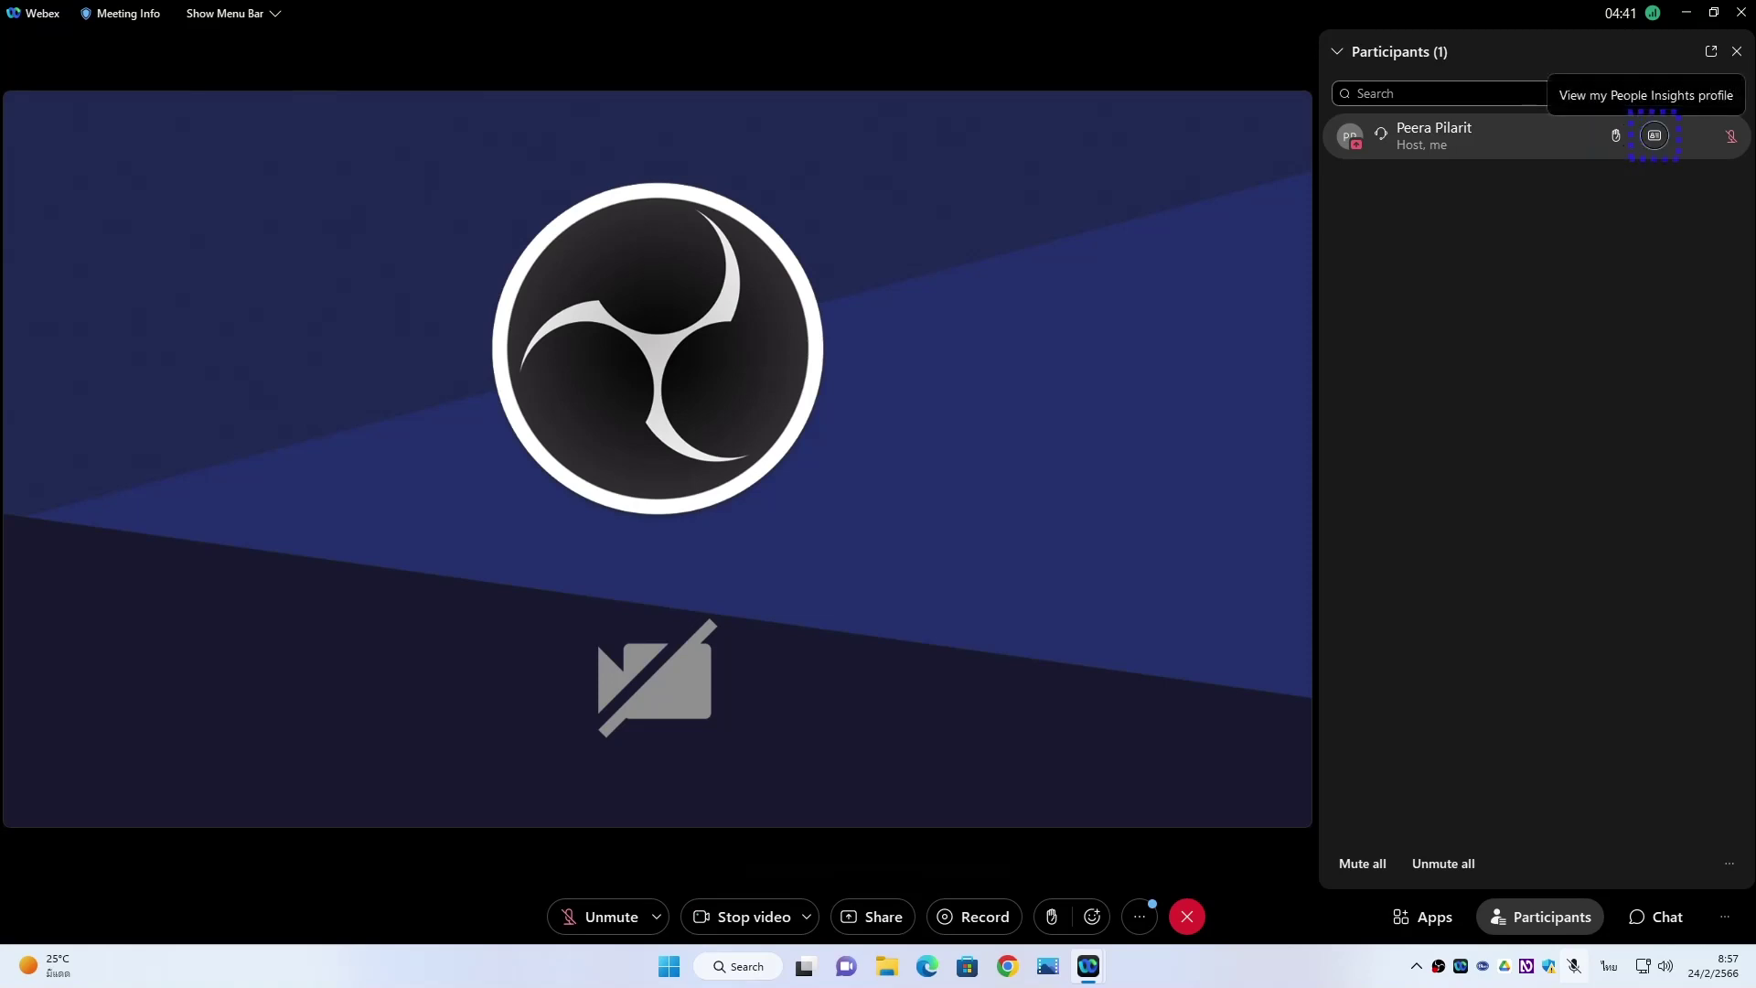
- Unmute your microphone at your participant entry and mute it again
key(Tab)
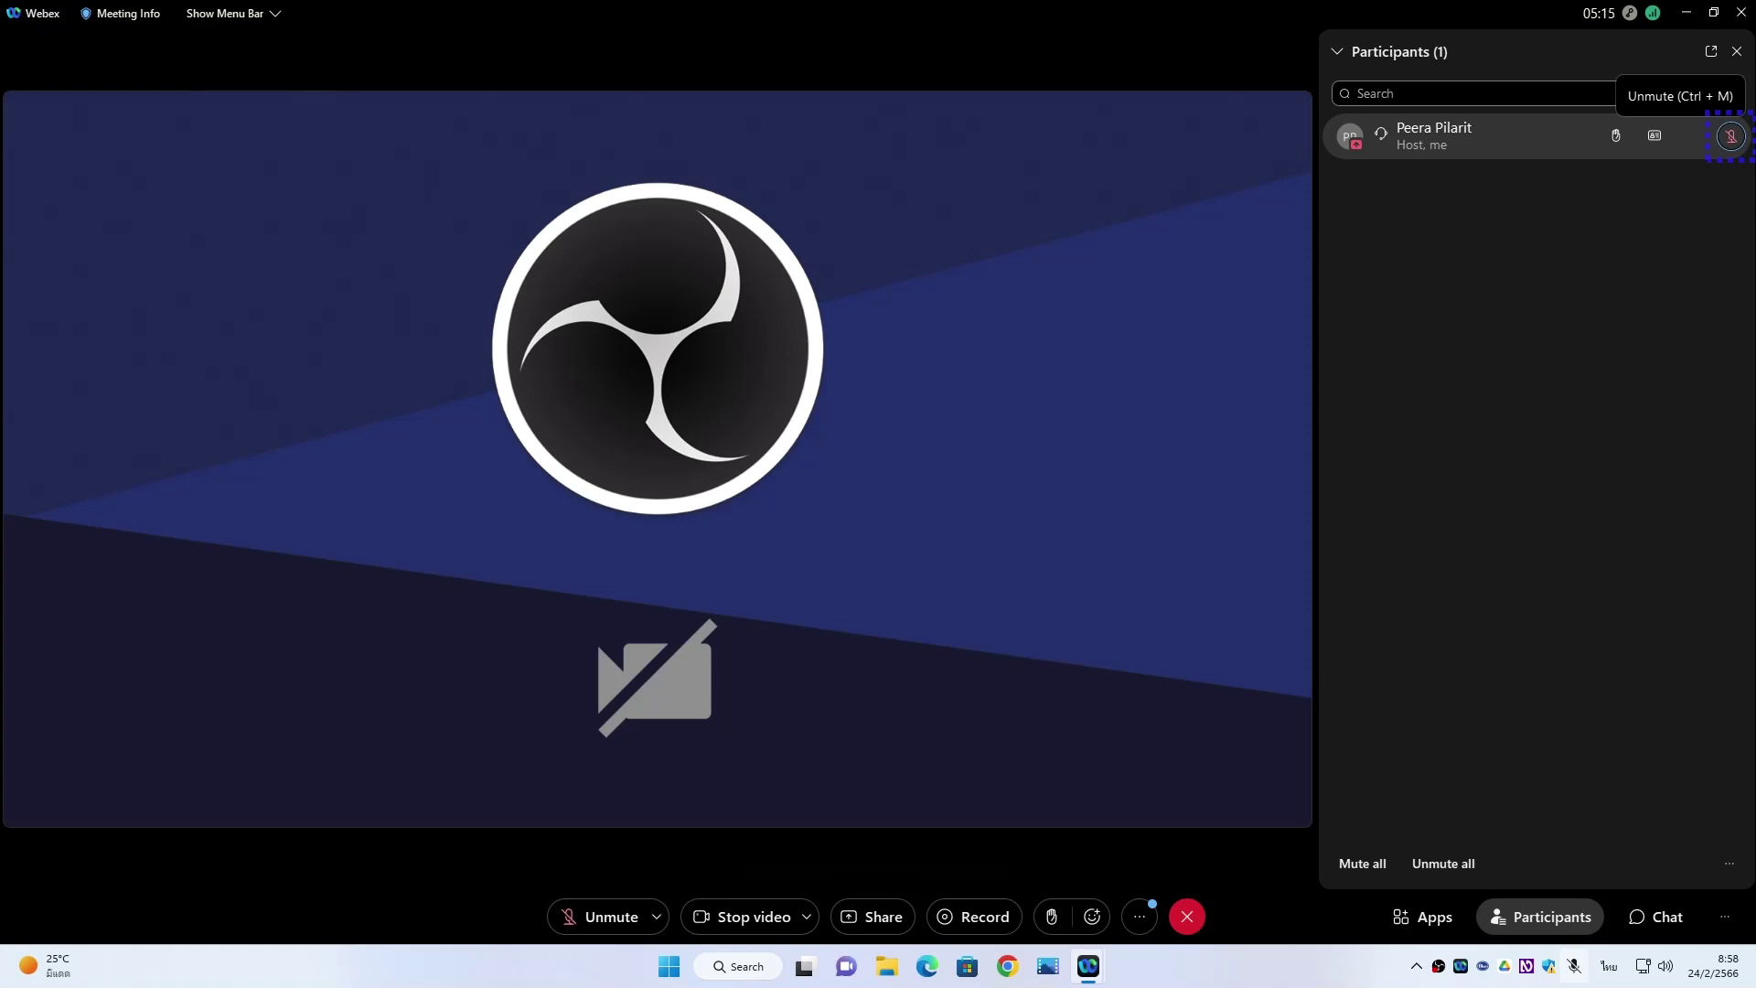
key(ctrl+m)
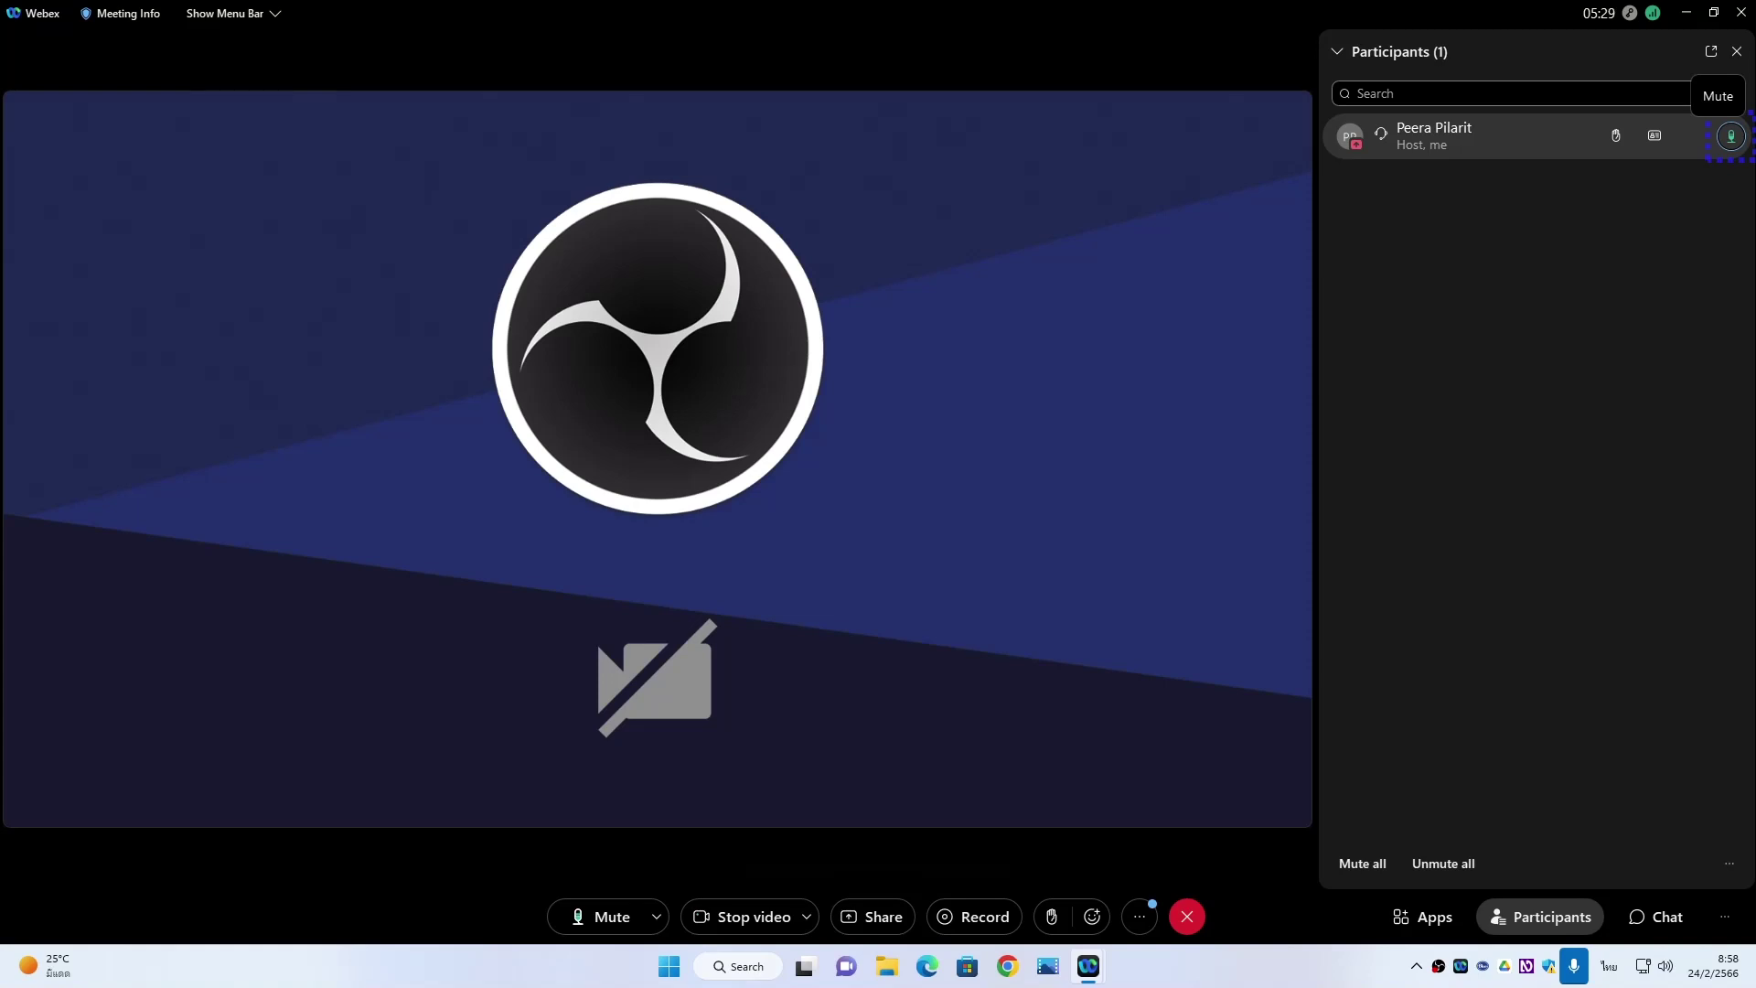
key(space)
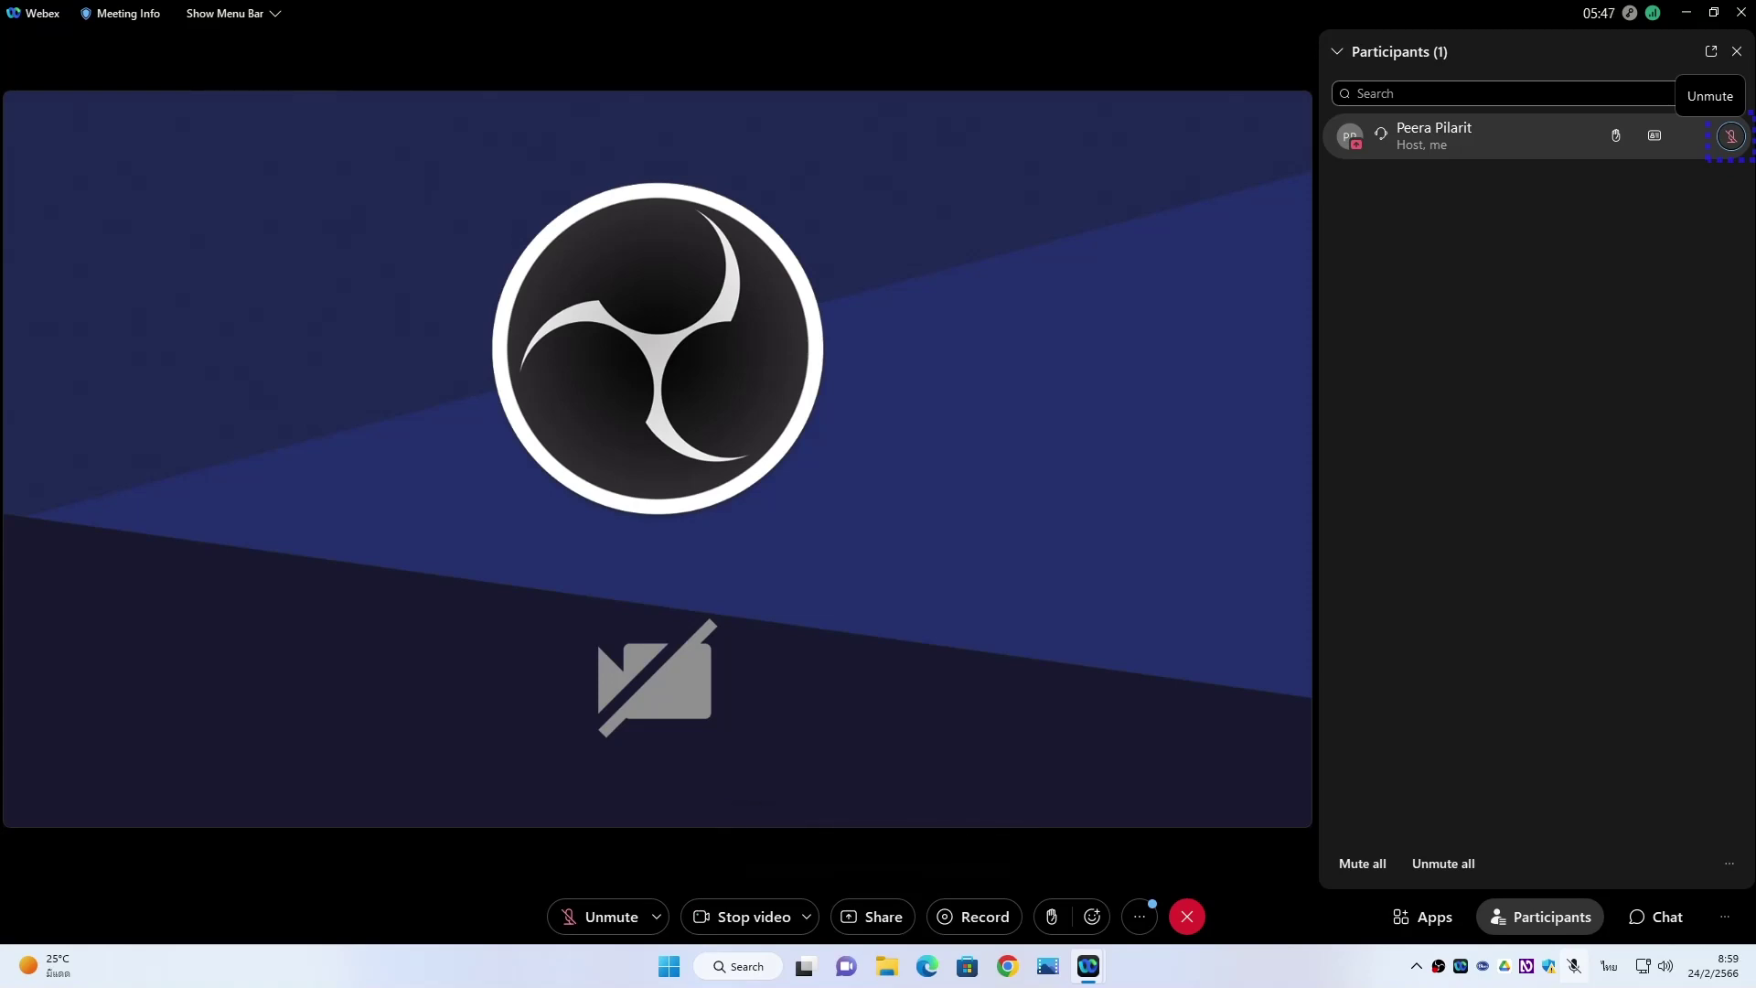
- Mute all attendees while keeping them allowed to unmute themselves
key(Tab)
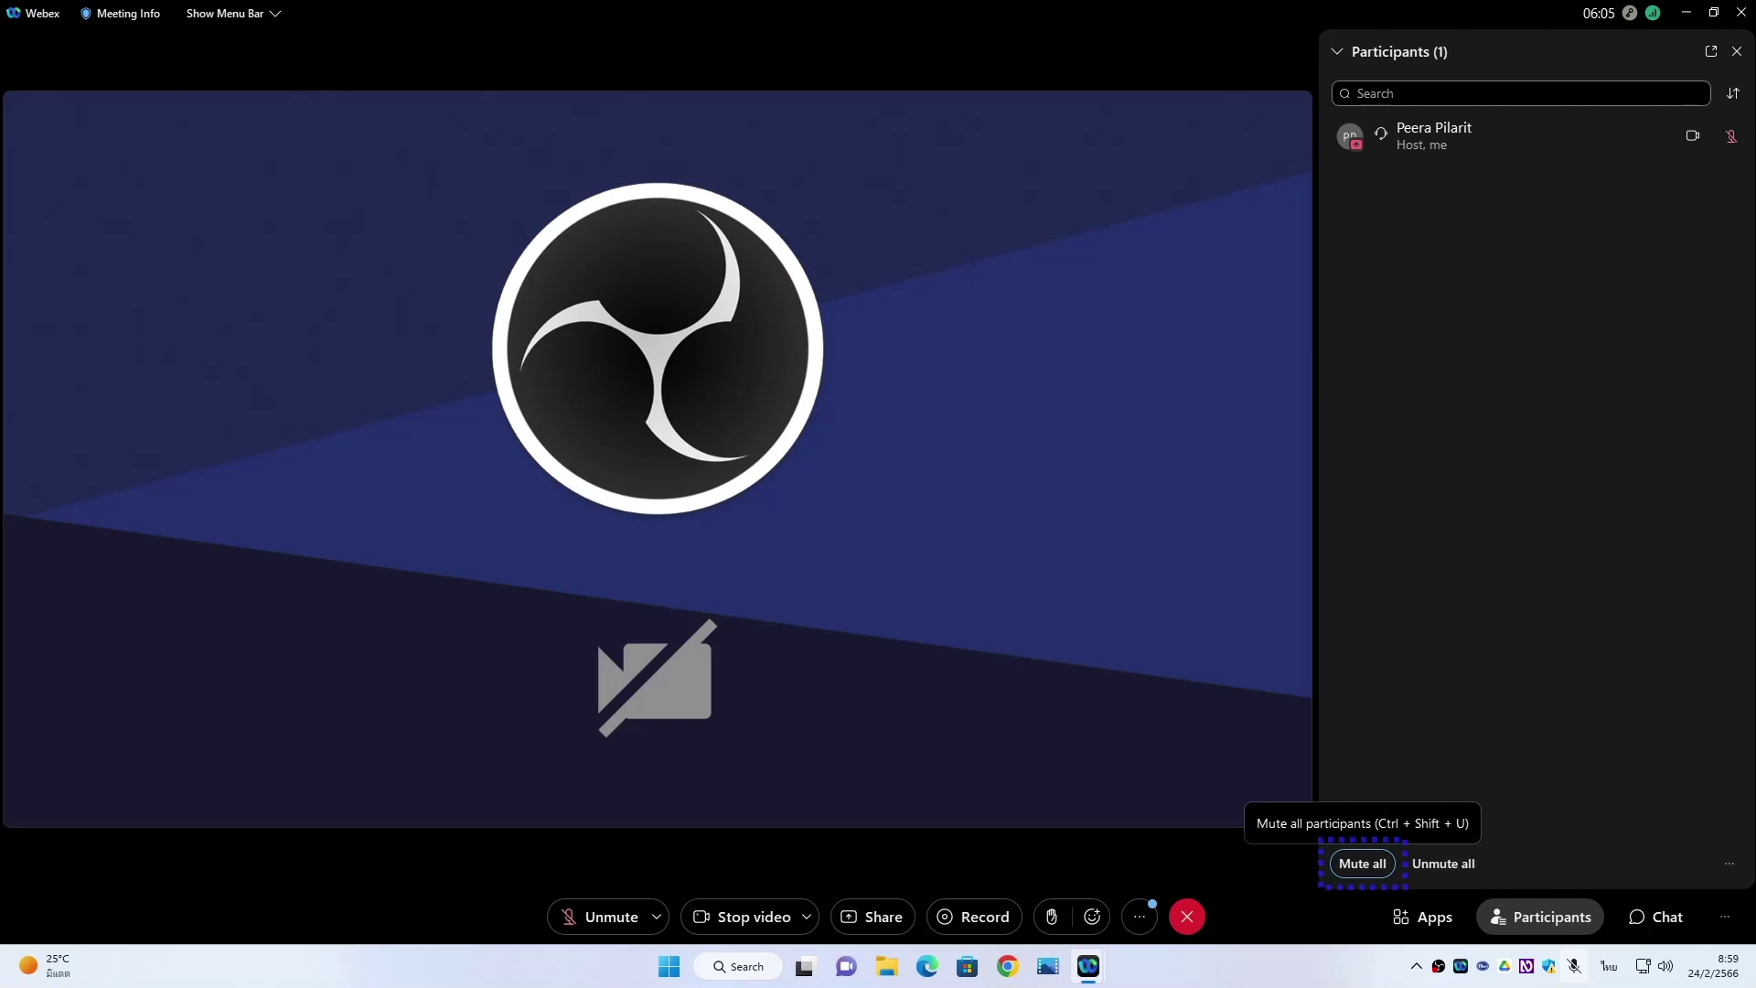
key(Return)
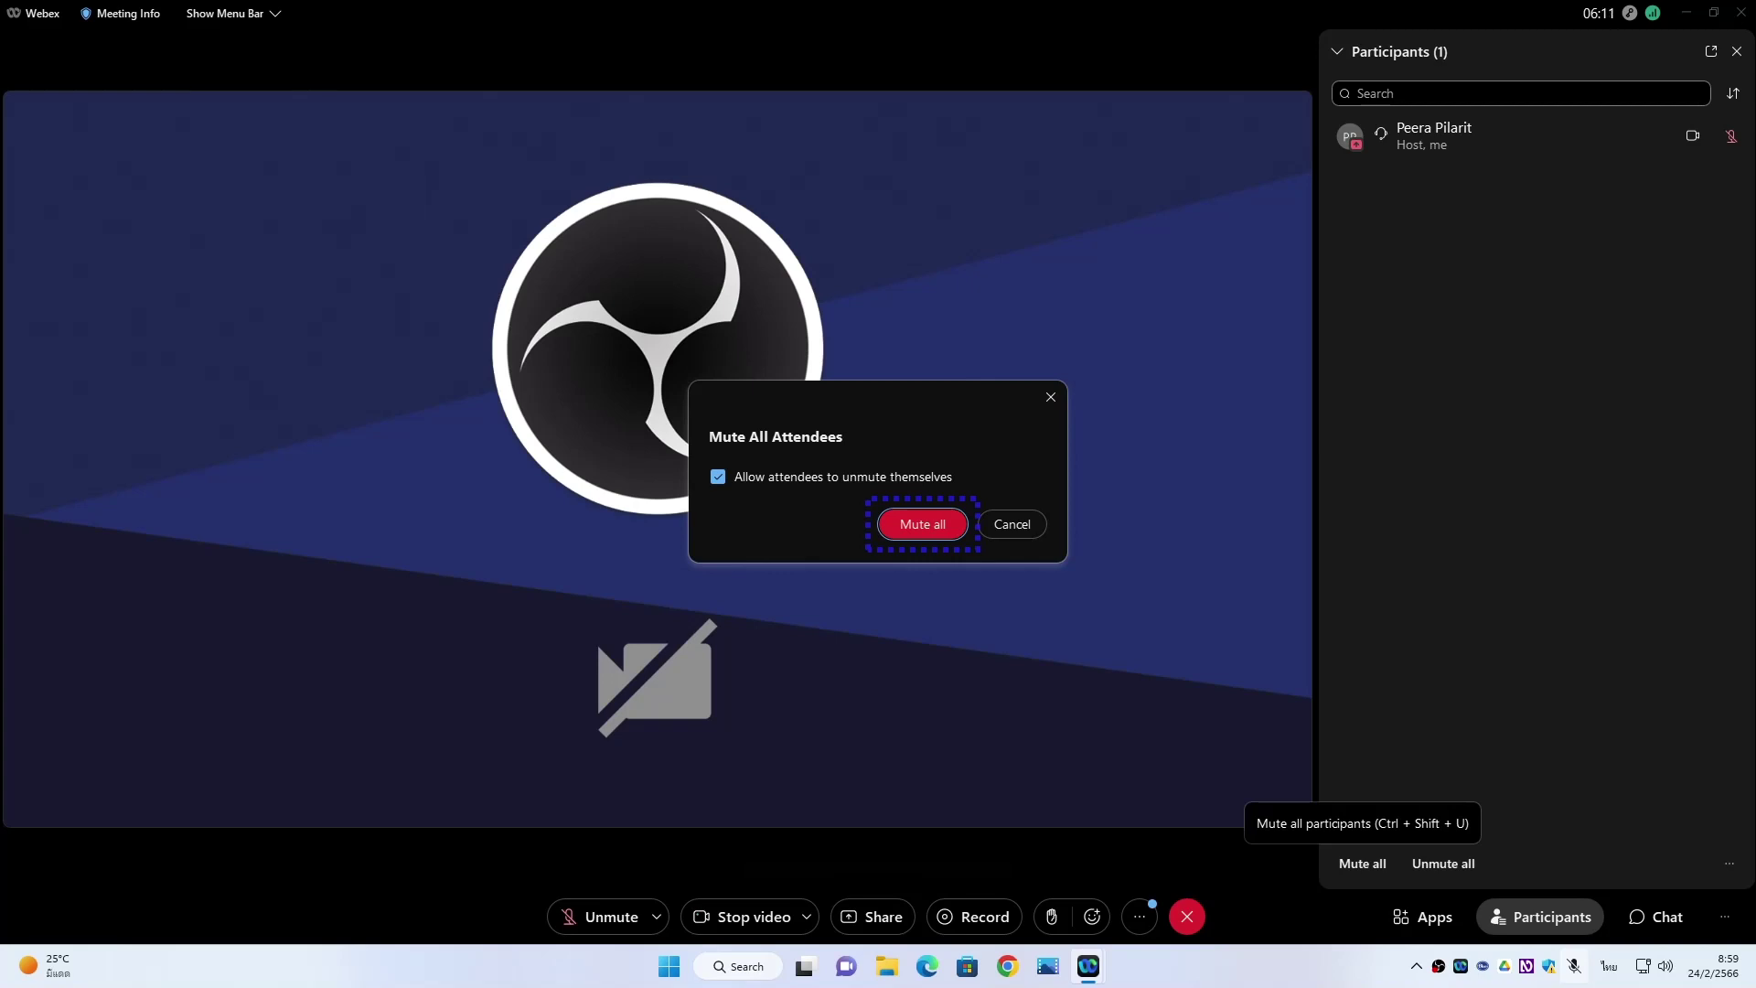
key(Return)
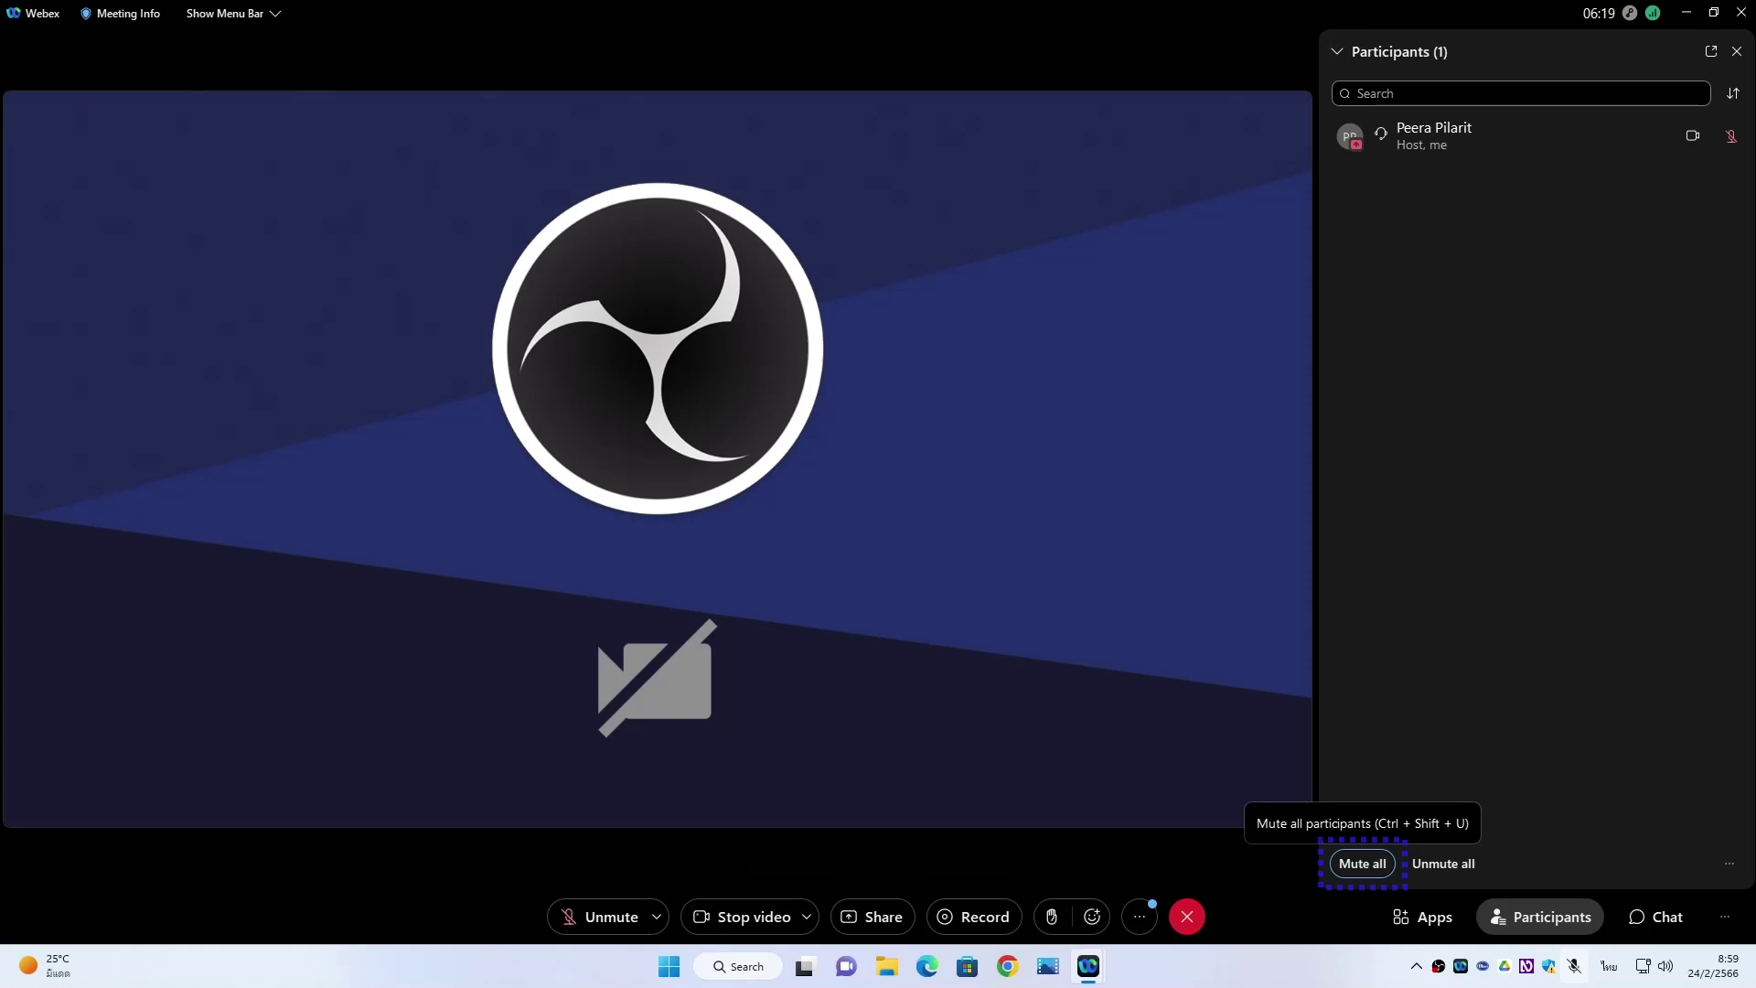
- Unmute all participants and check the panel's more options and the Meeting Info control
key(Tab)
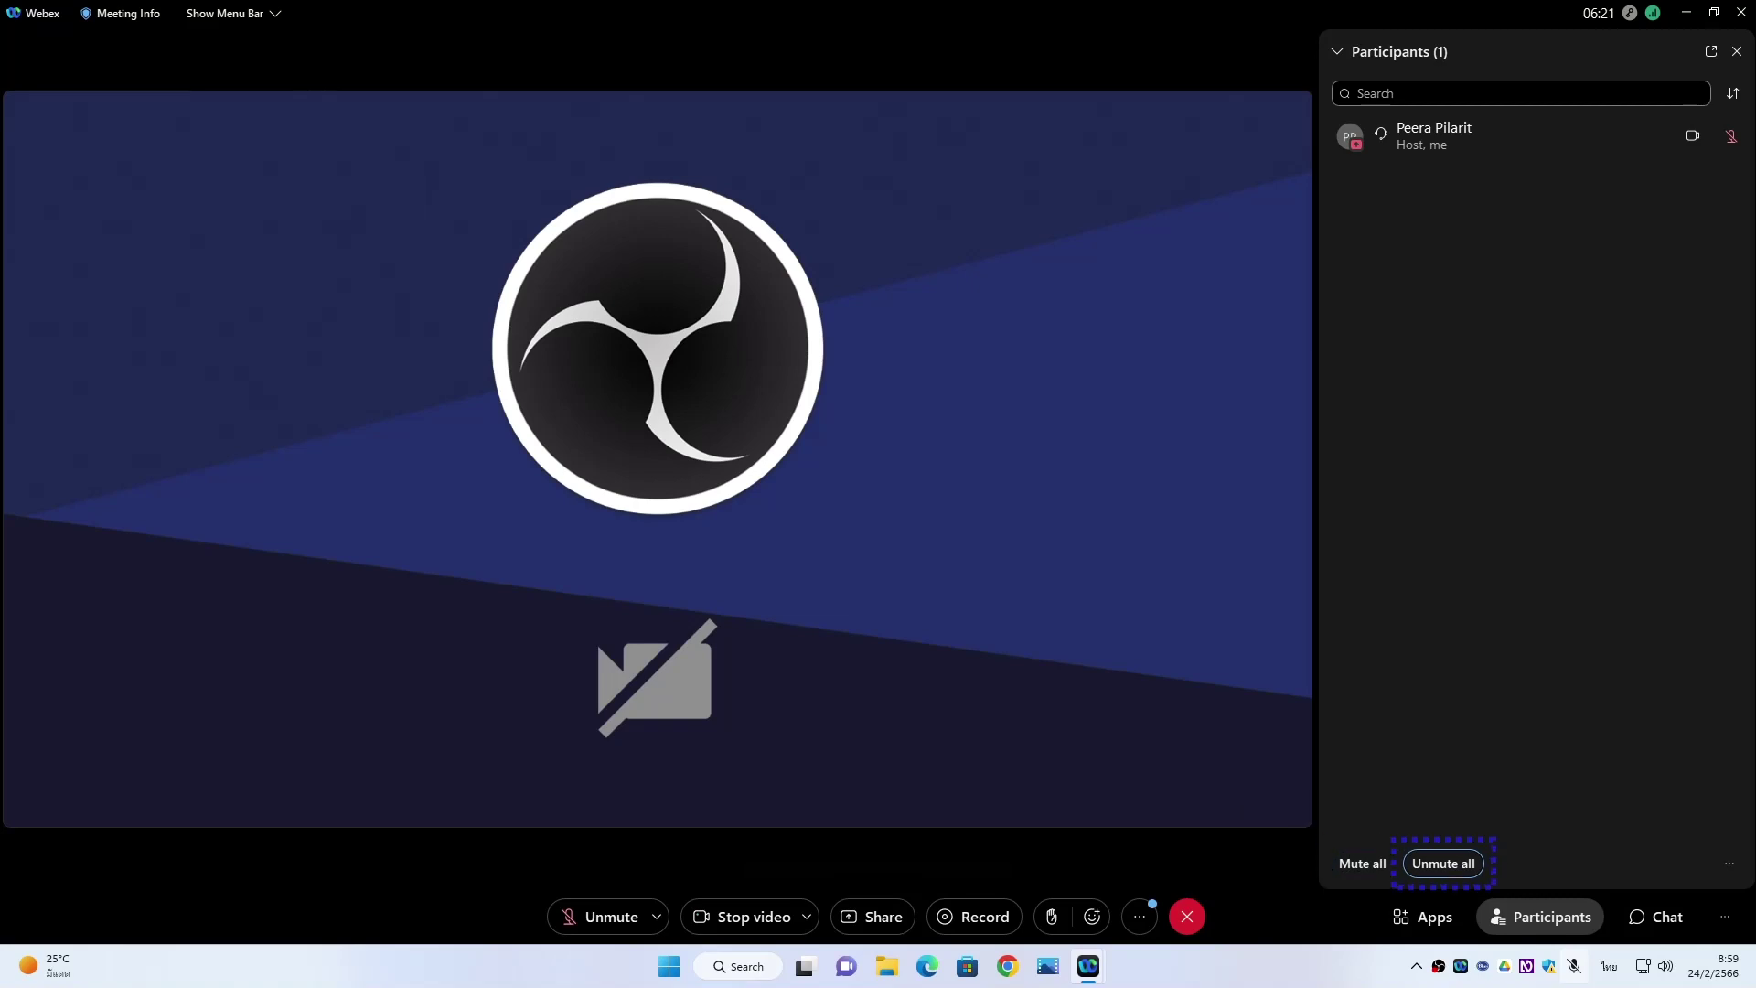
key(shift+Tab)
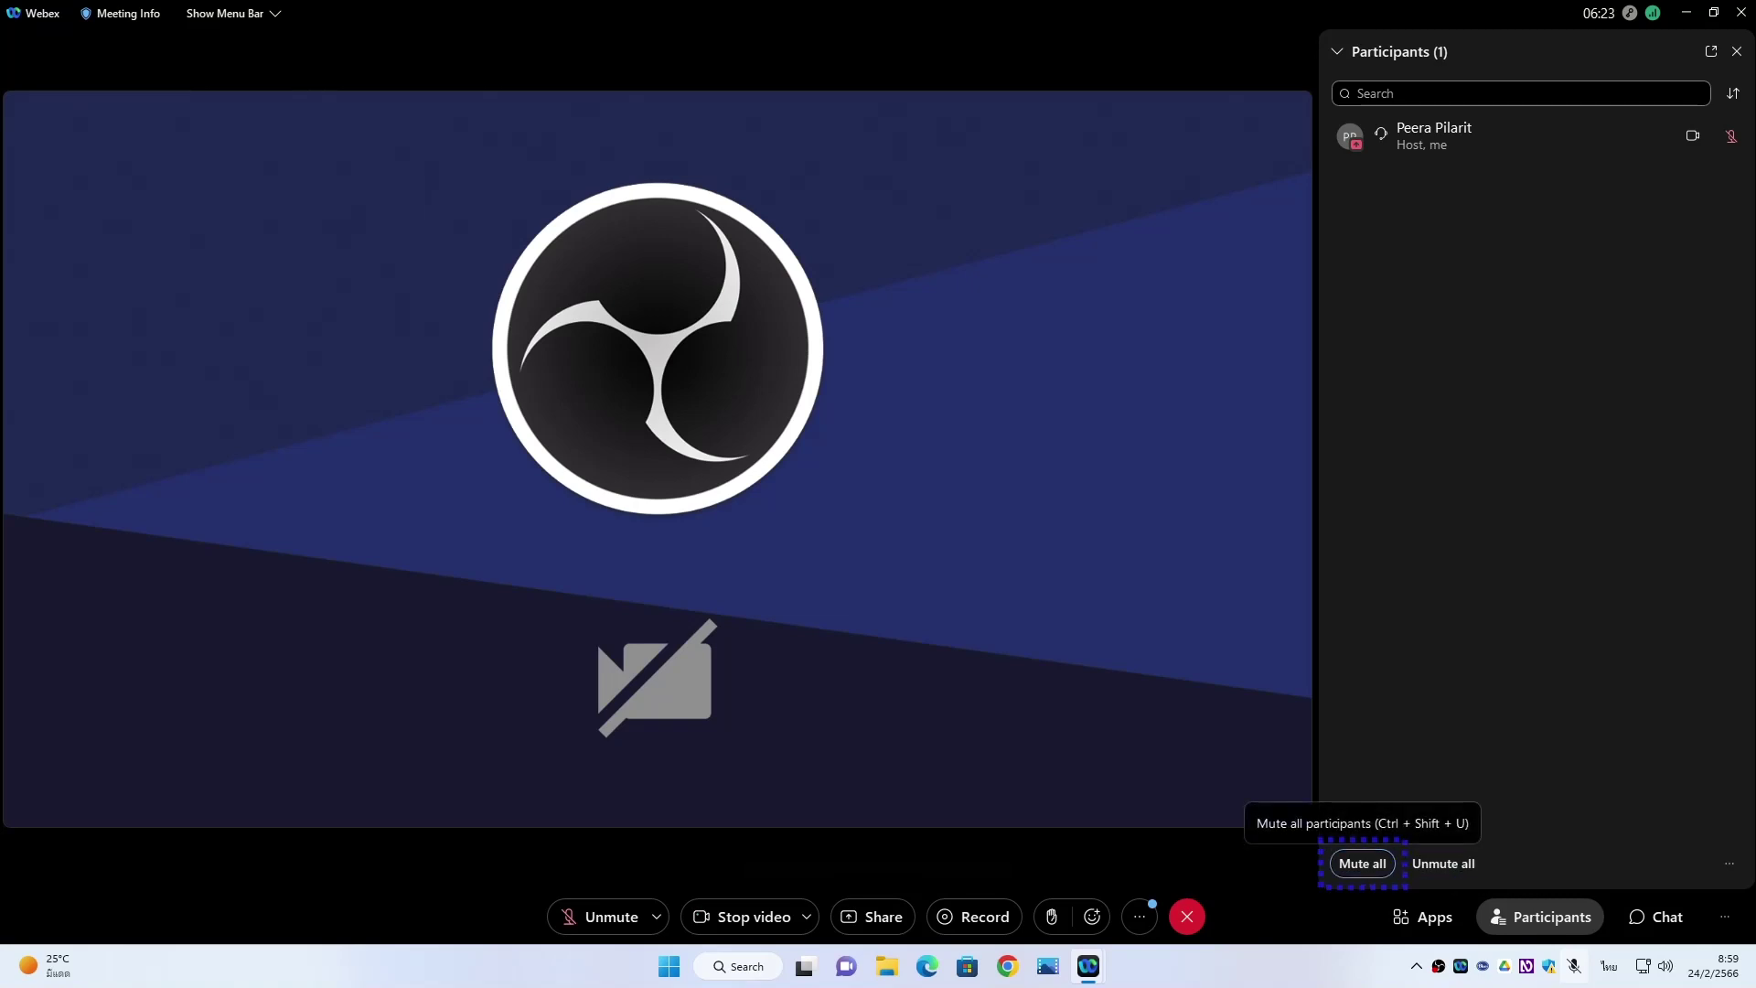
key(Tab)
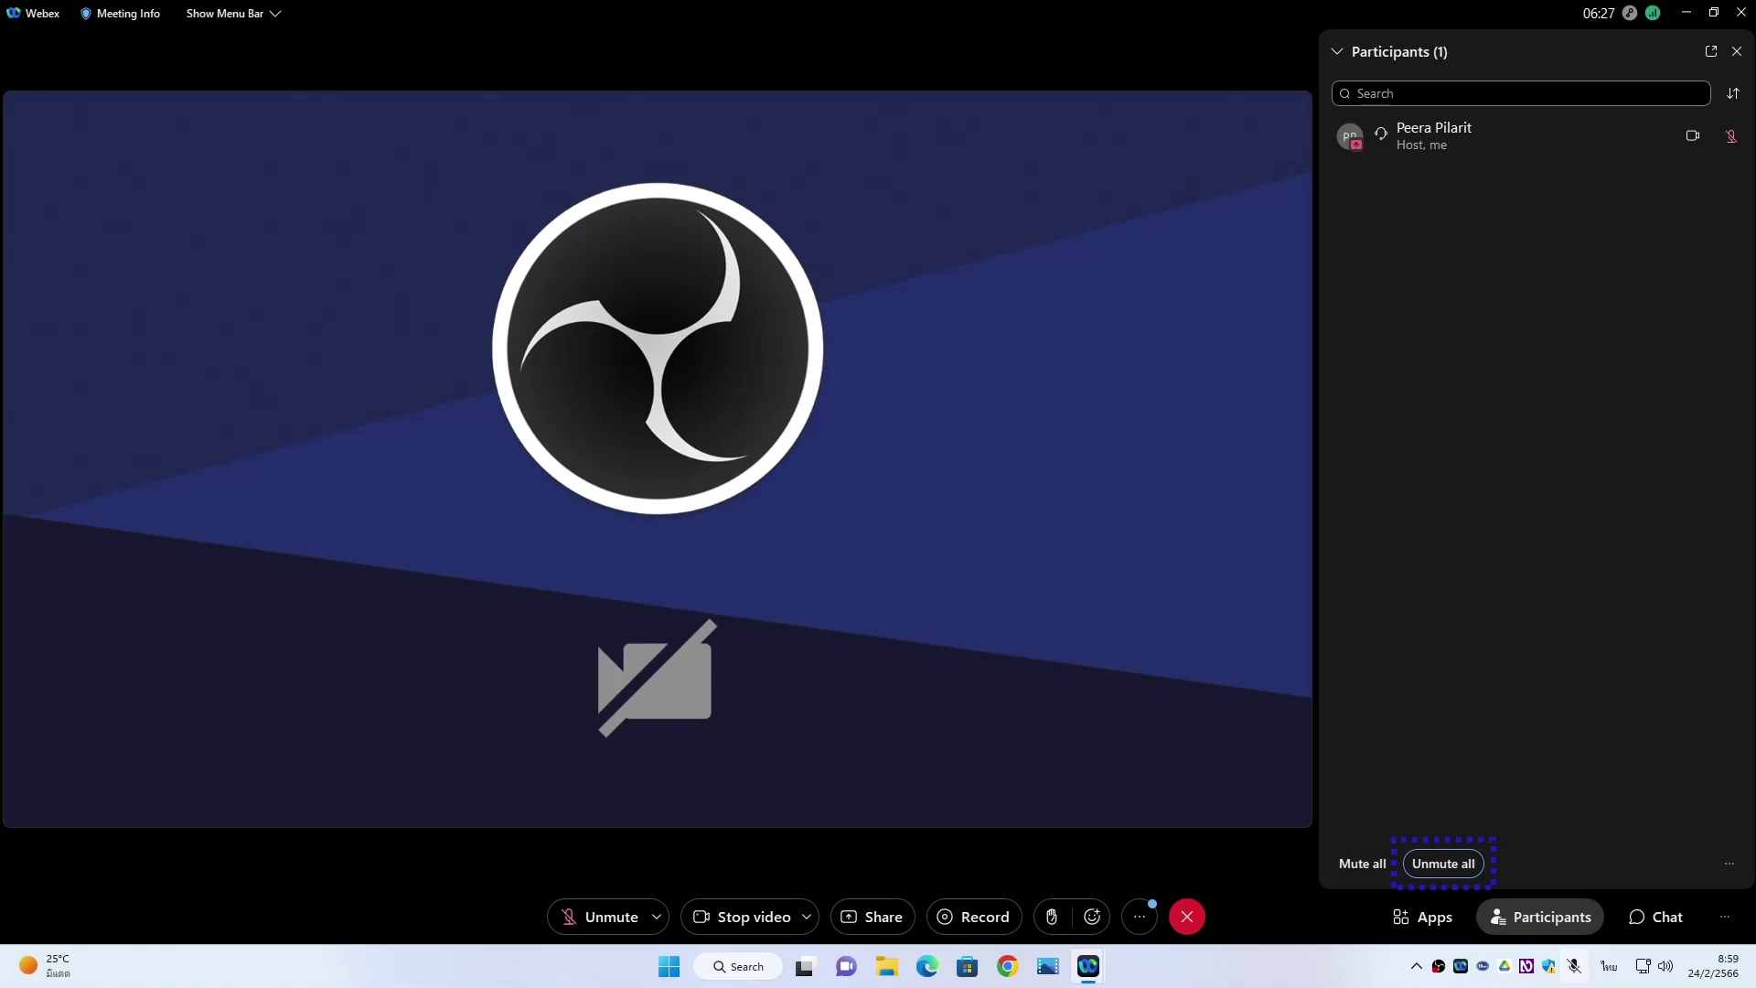
key(Return)
key(Tab)
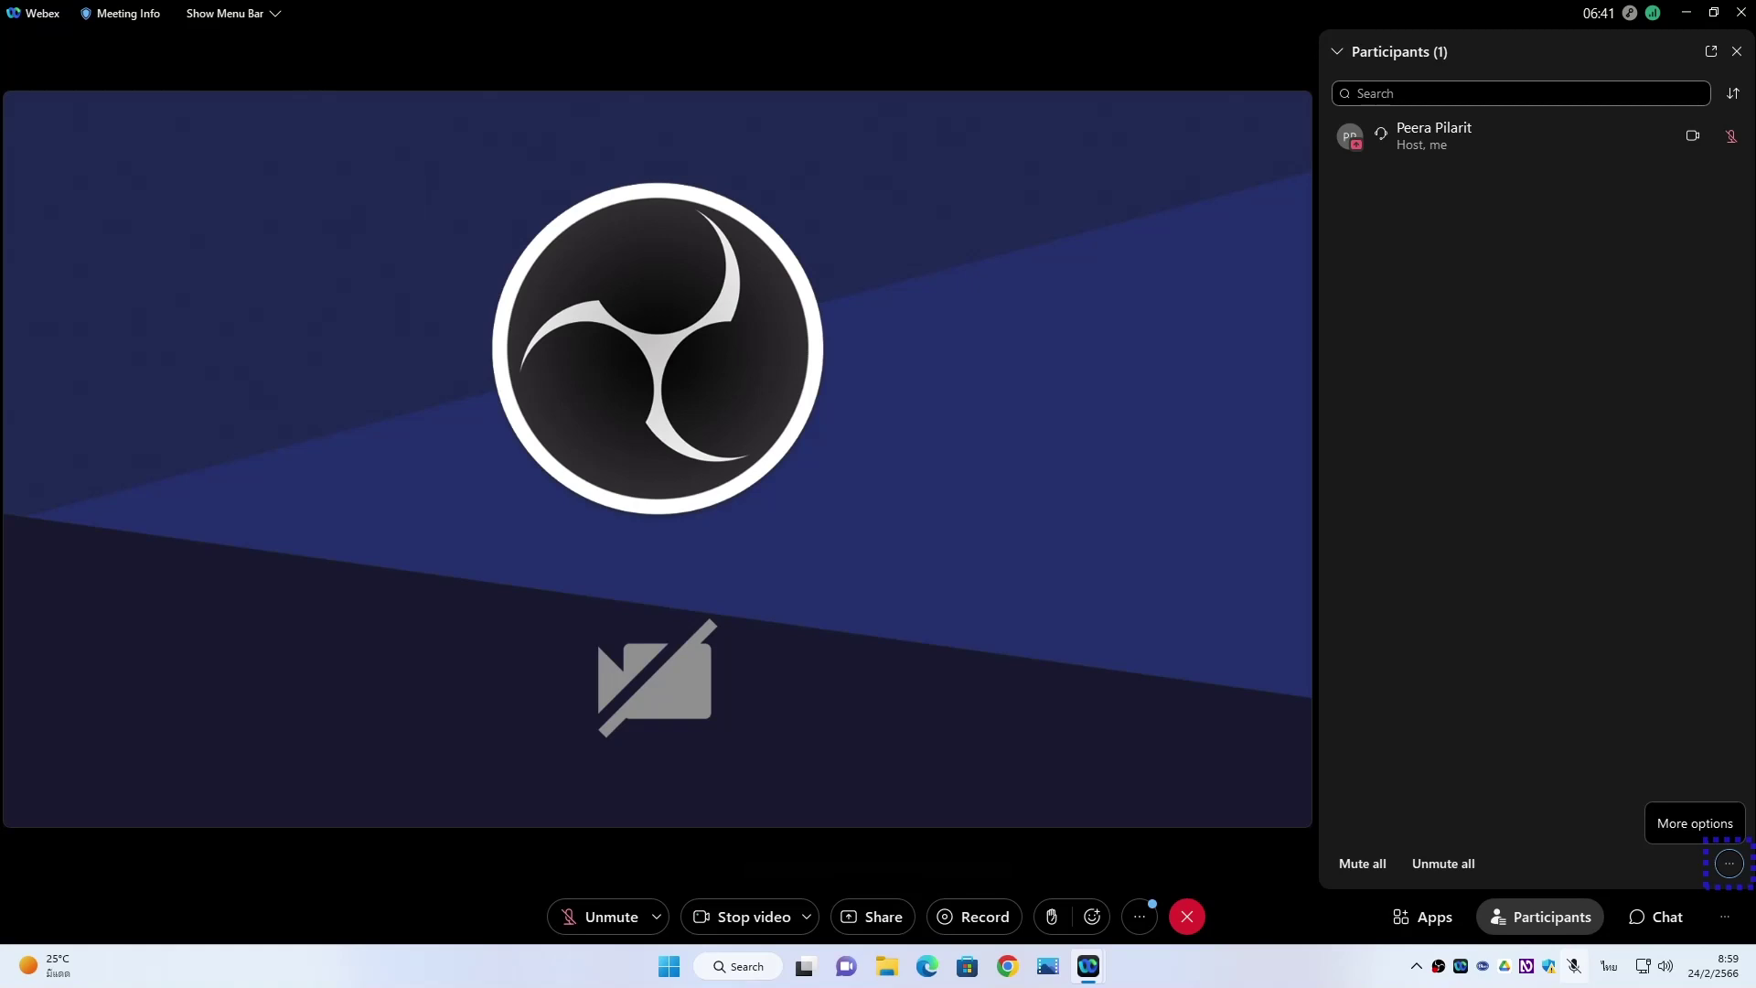
key(Tab)
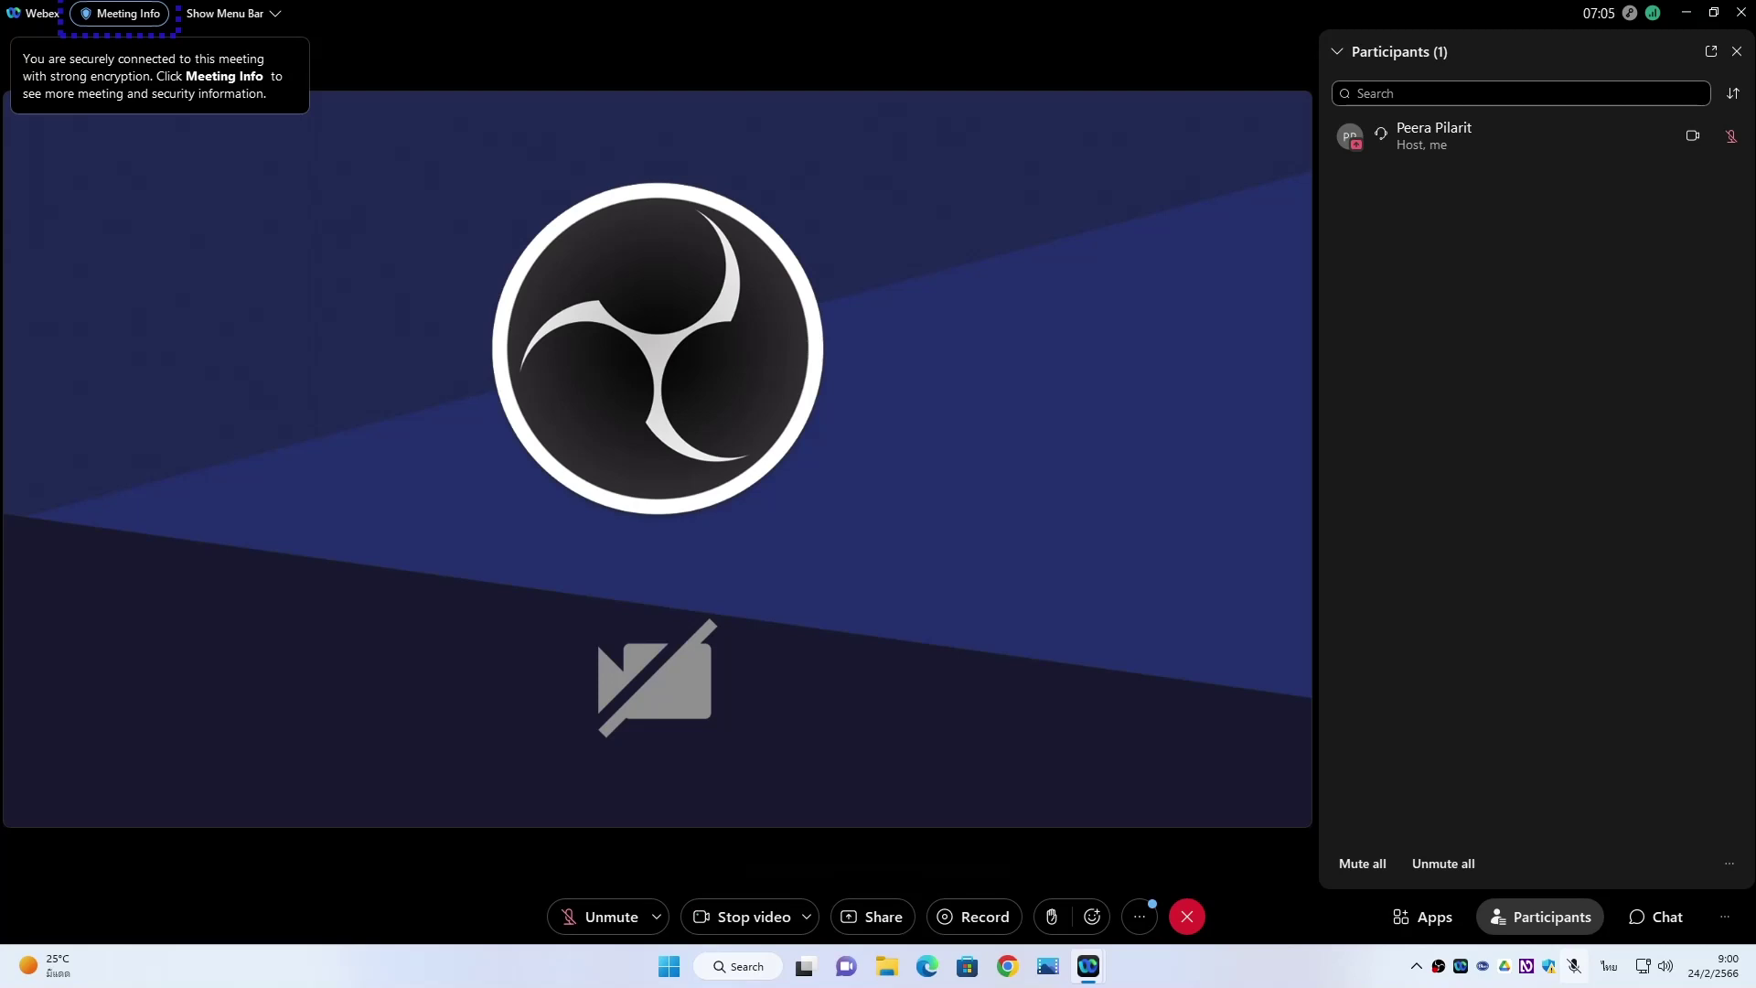
- Review the meeting window's menu bar, lock status, connection status, video options and audio and video controls
key(Tab)
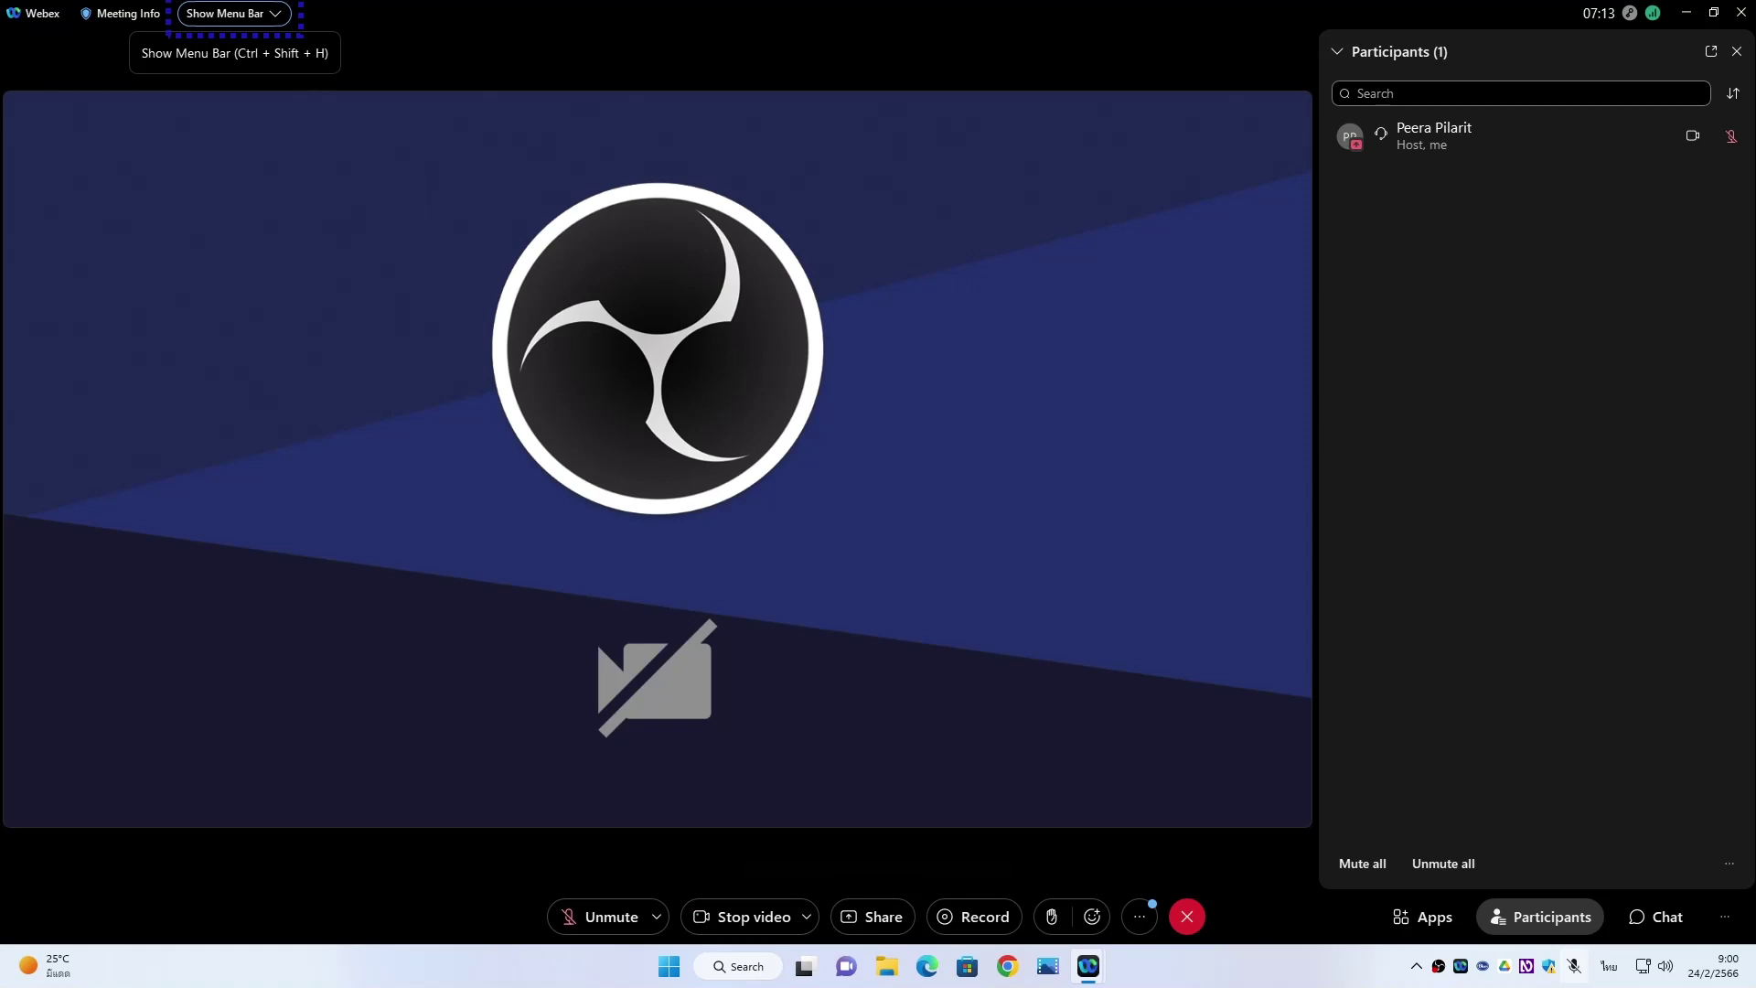
key(Tab)
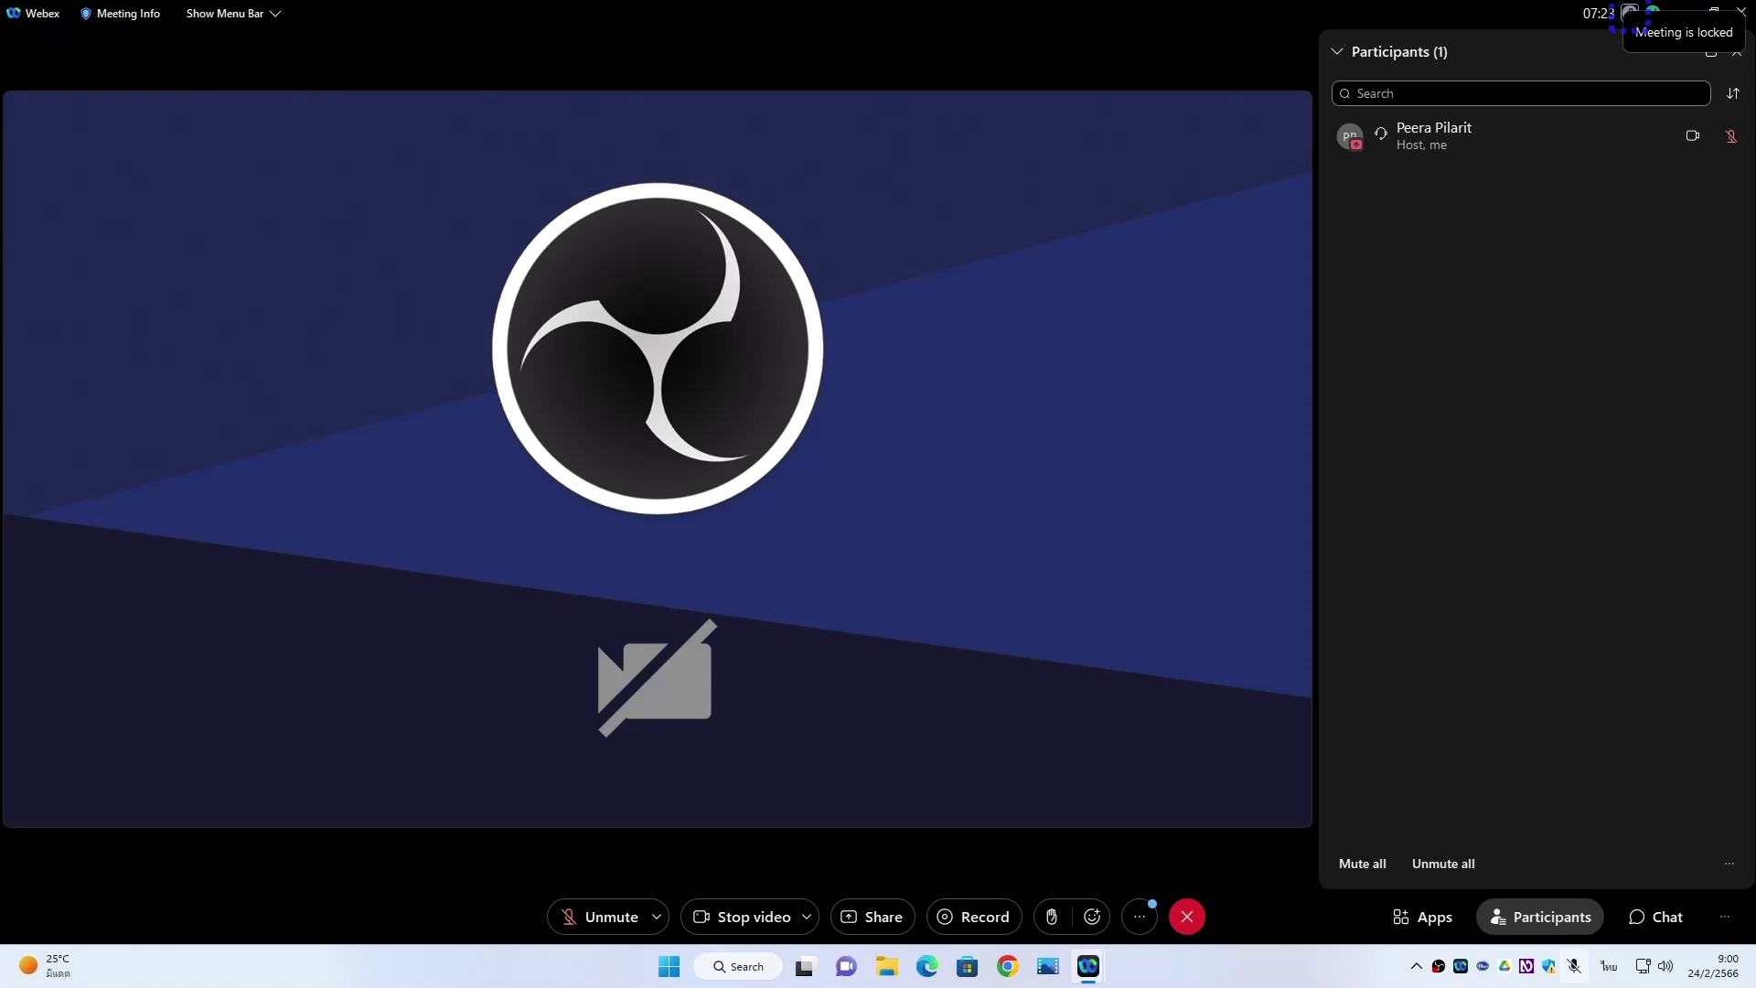
key(Tab)
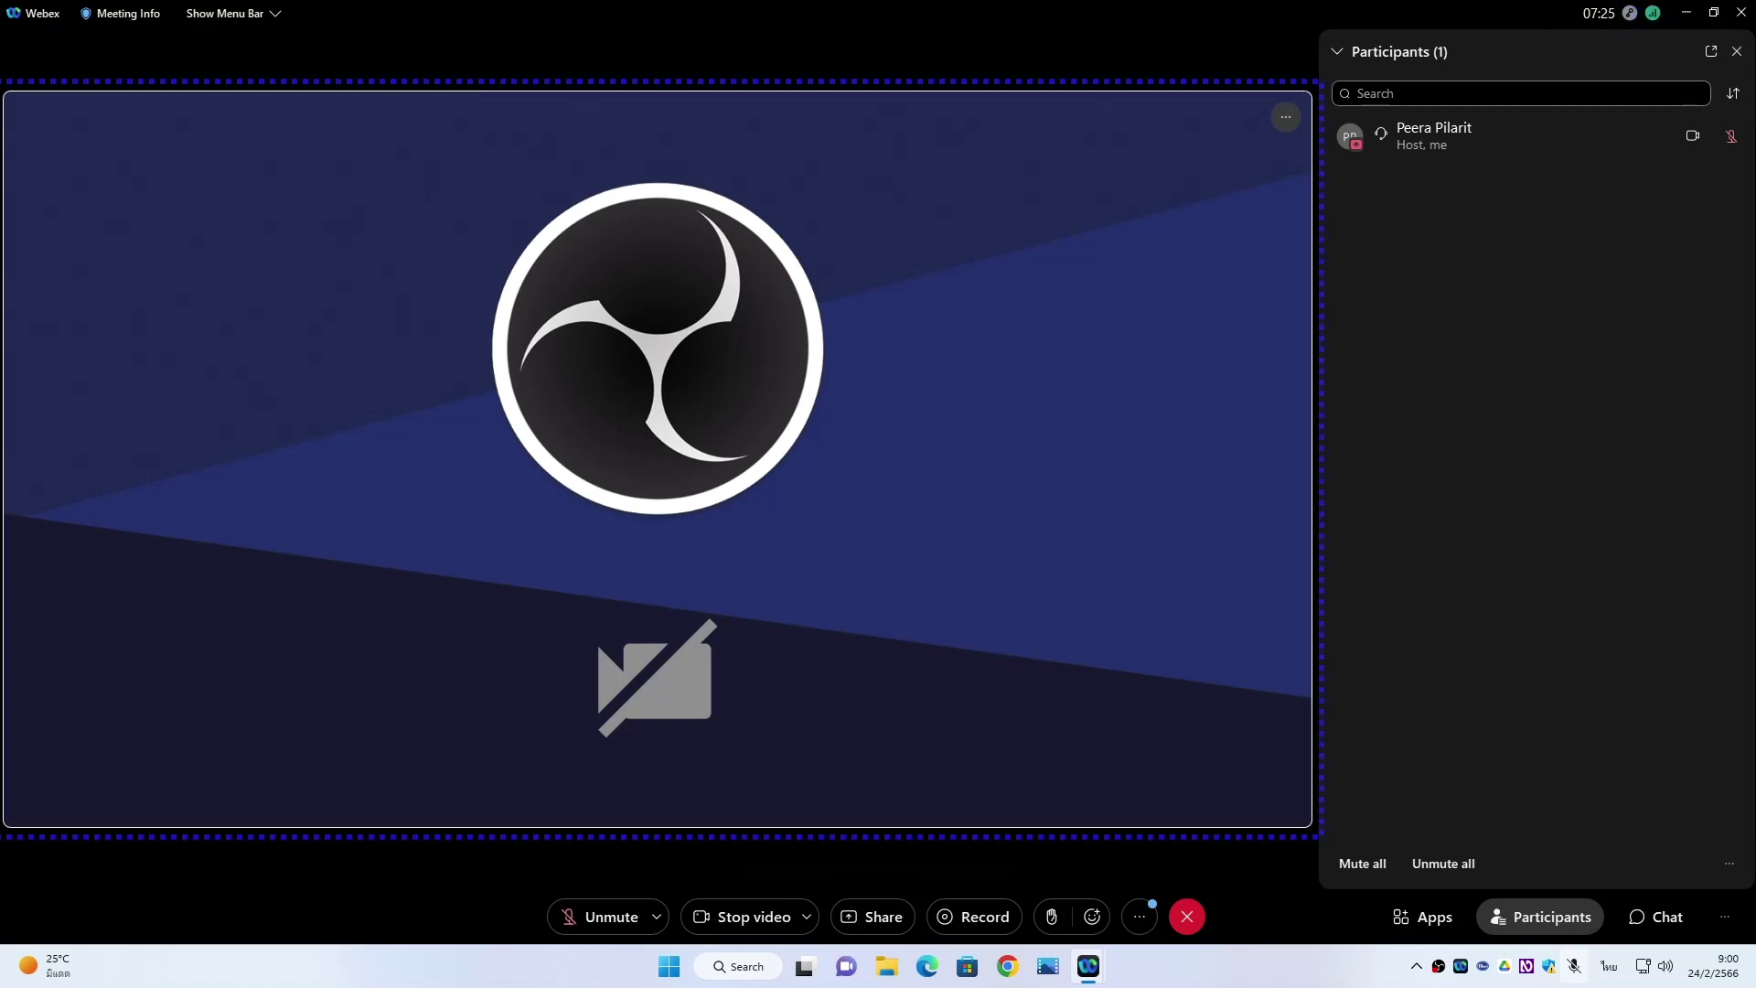
key(shift+Tab)
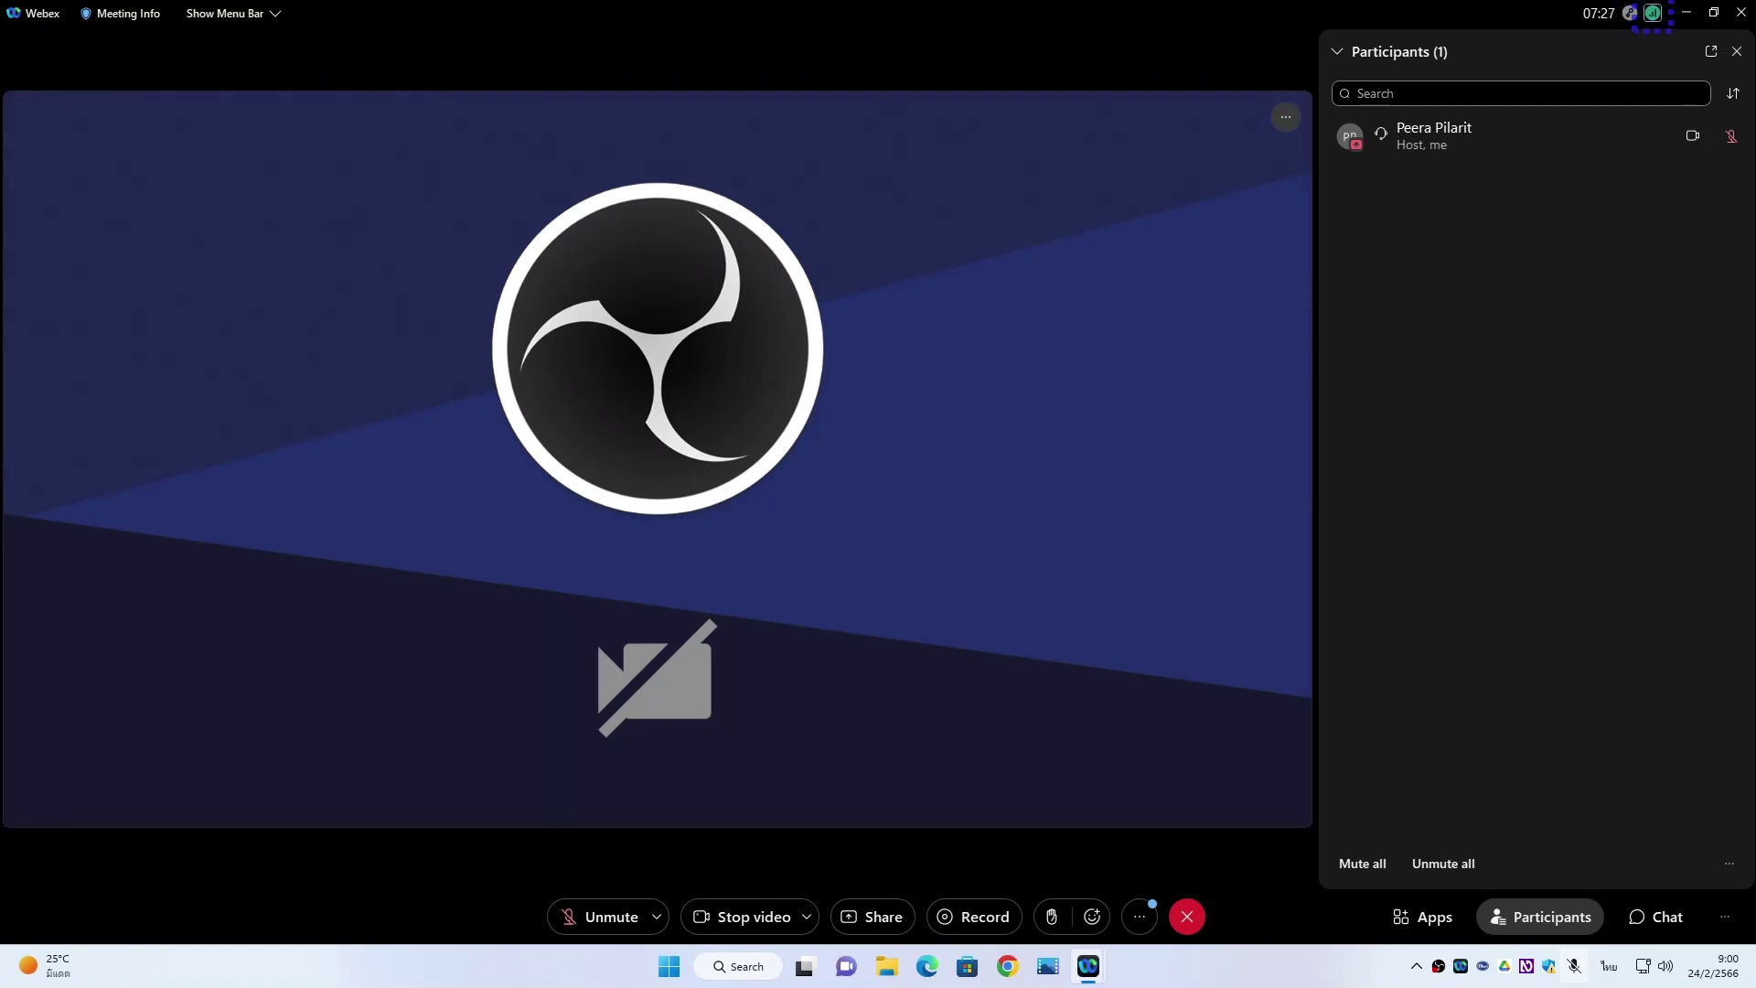
key(Tab)
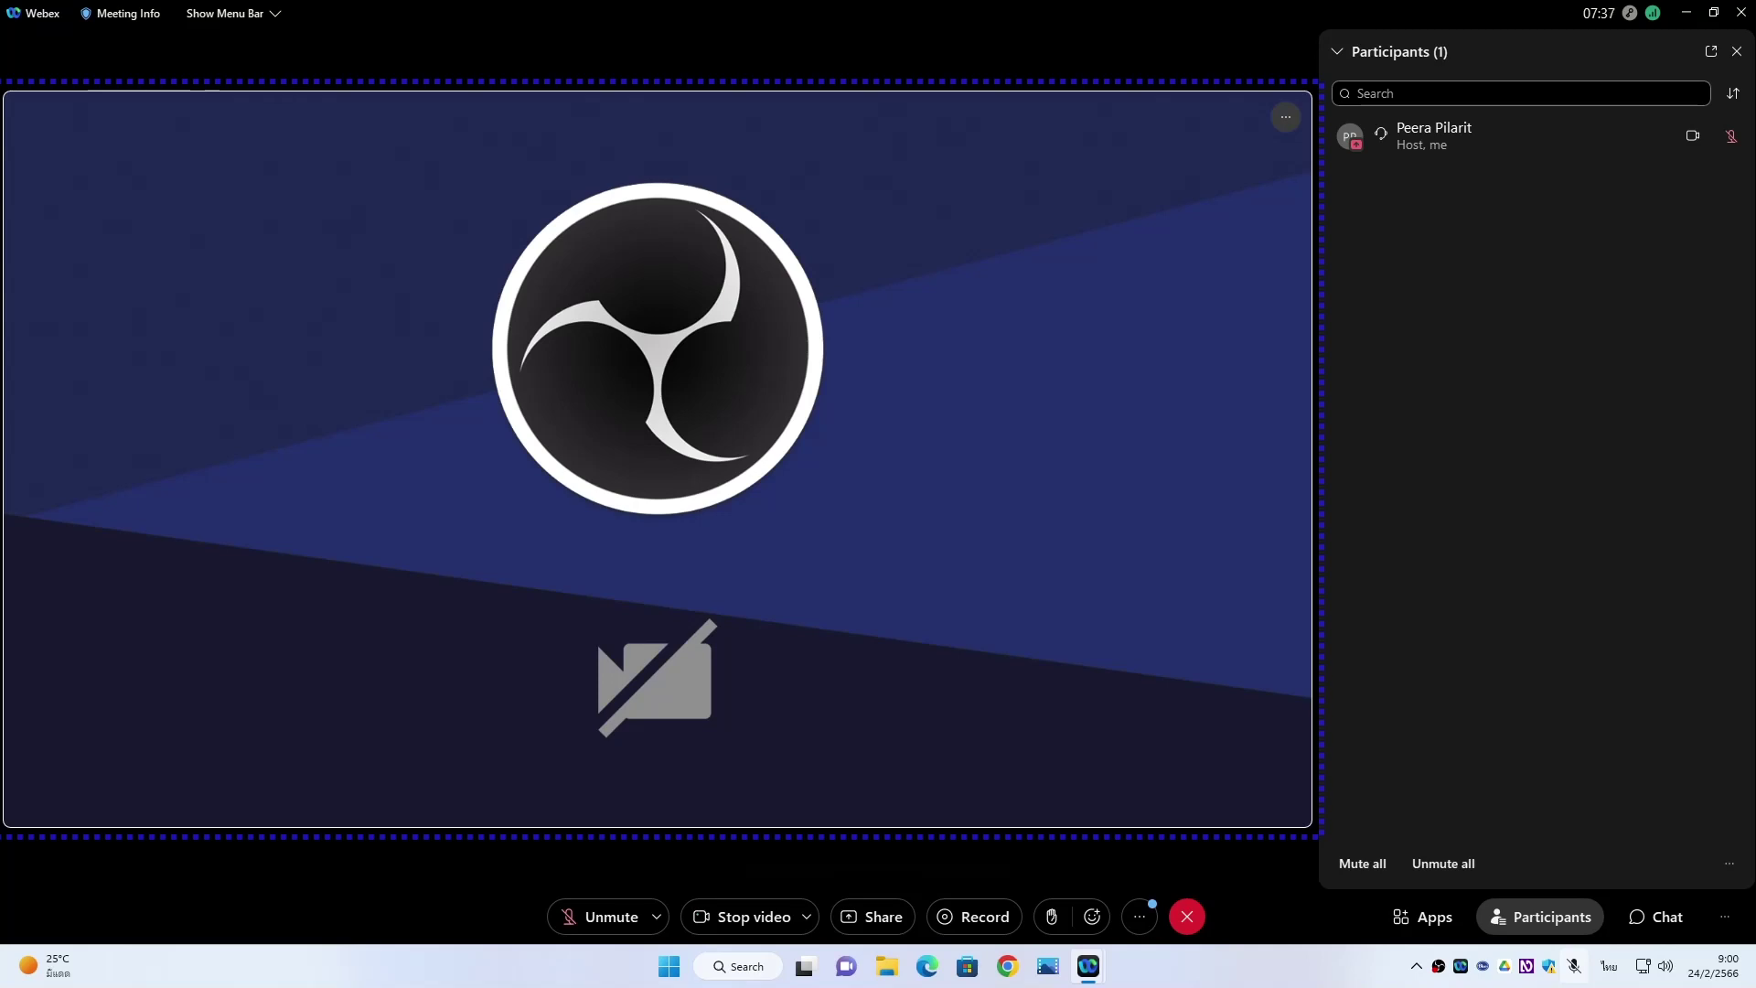
key(Tab)
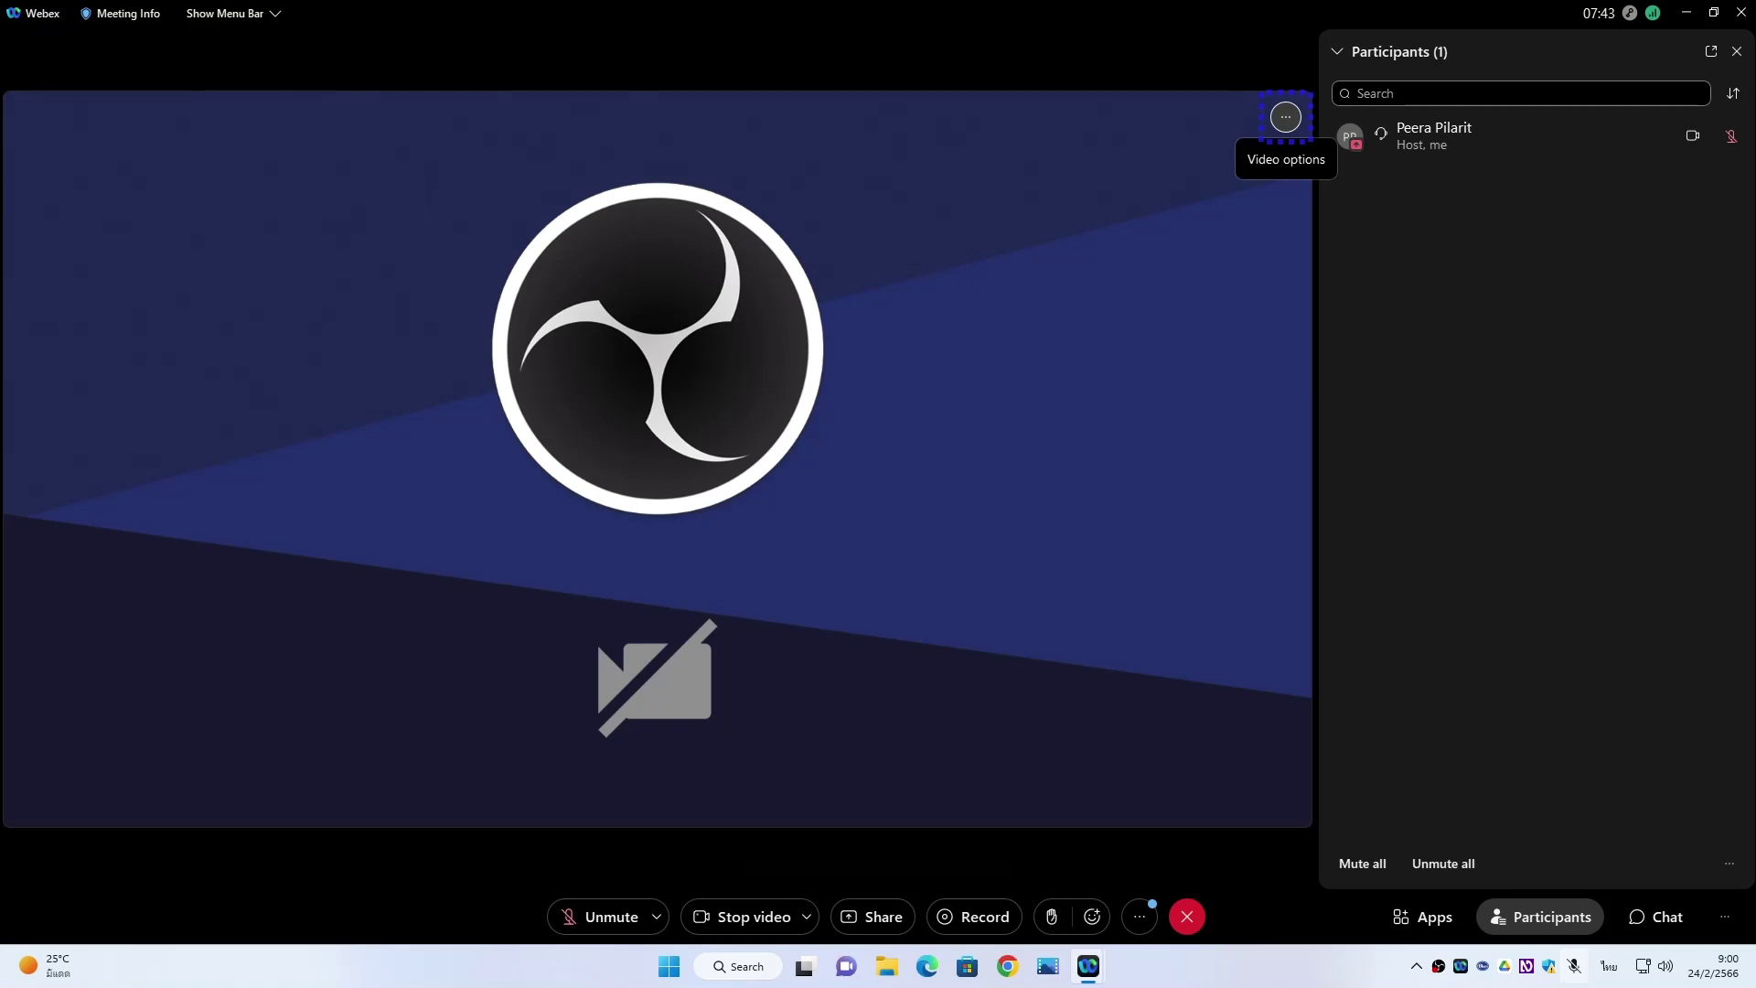
key(Tab)
key(Tab)
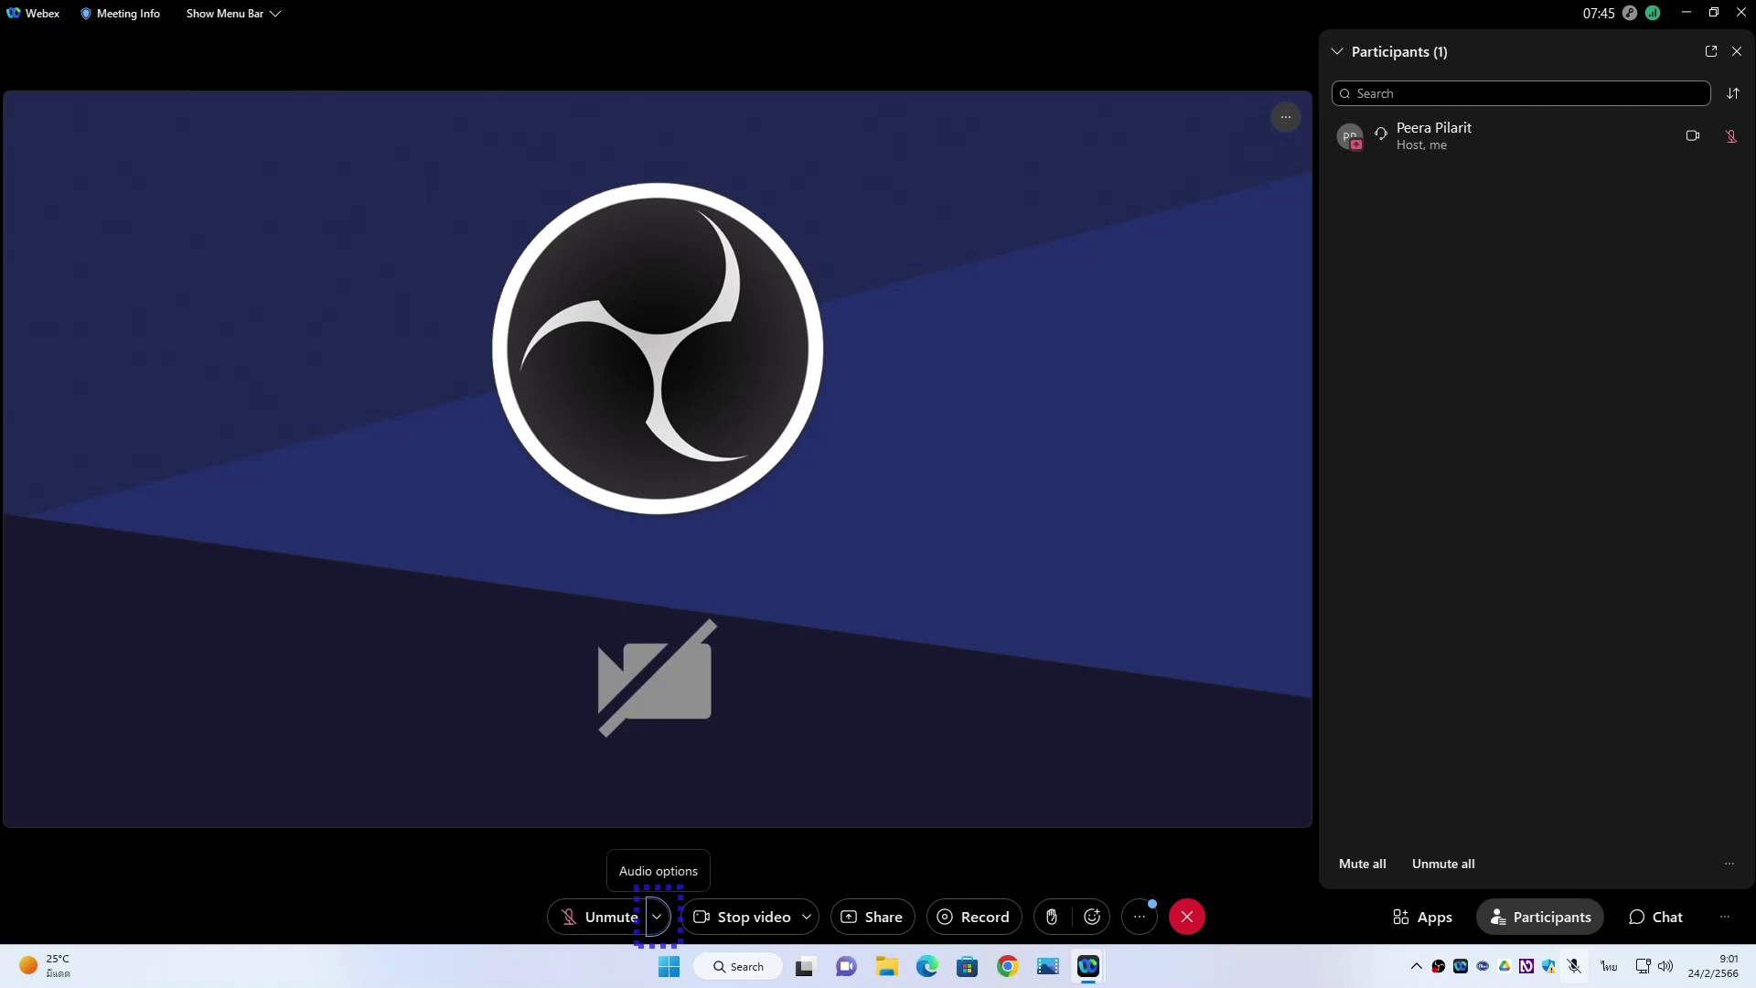
key(Tab)
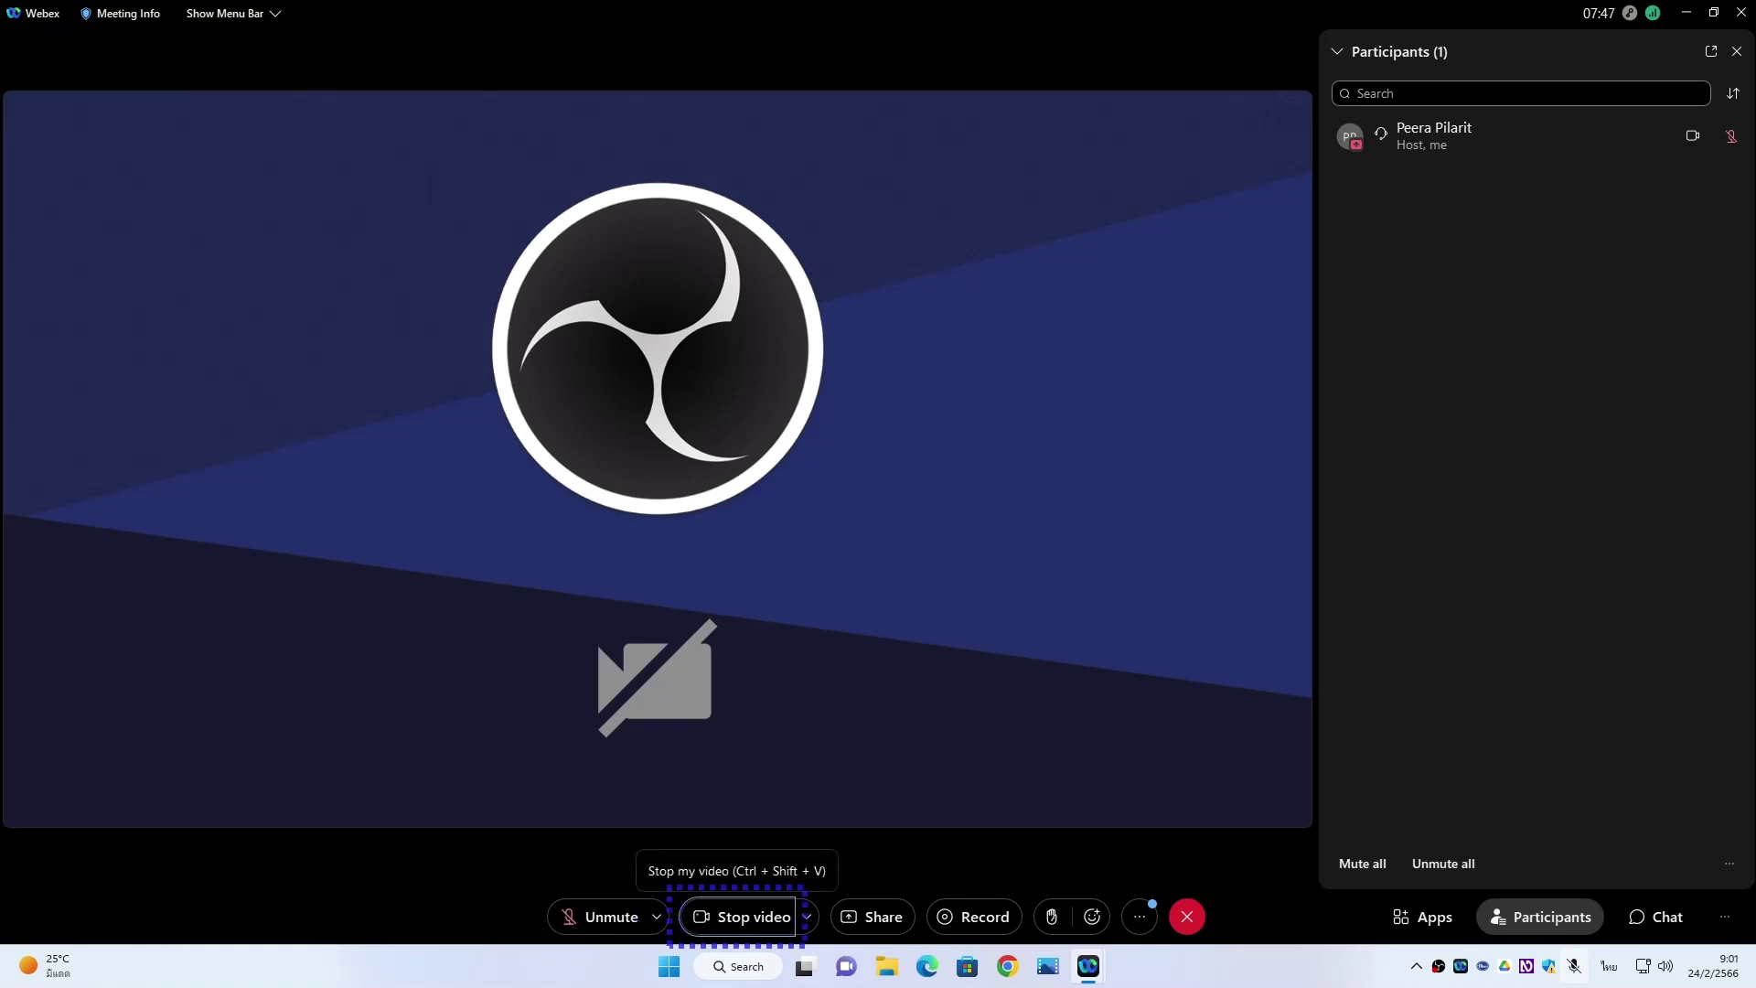
- Unmute your microphone and go back to the Meeting Info control
key(ctrl+m)
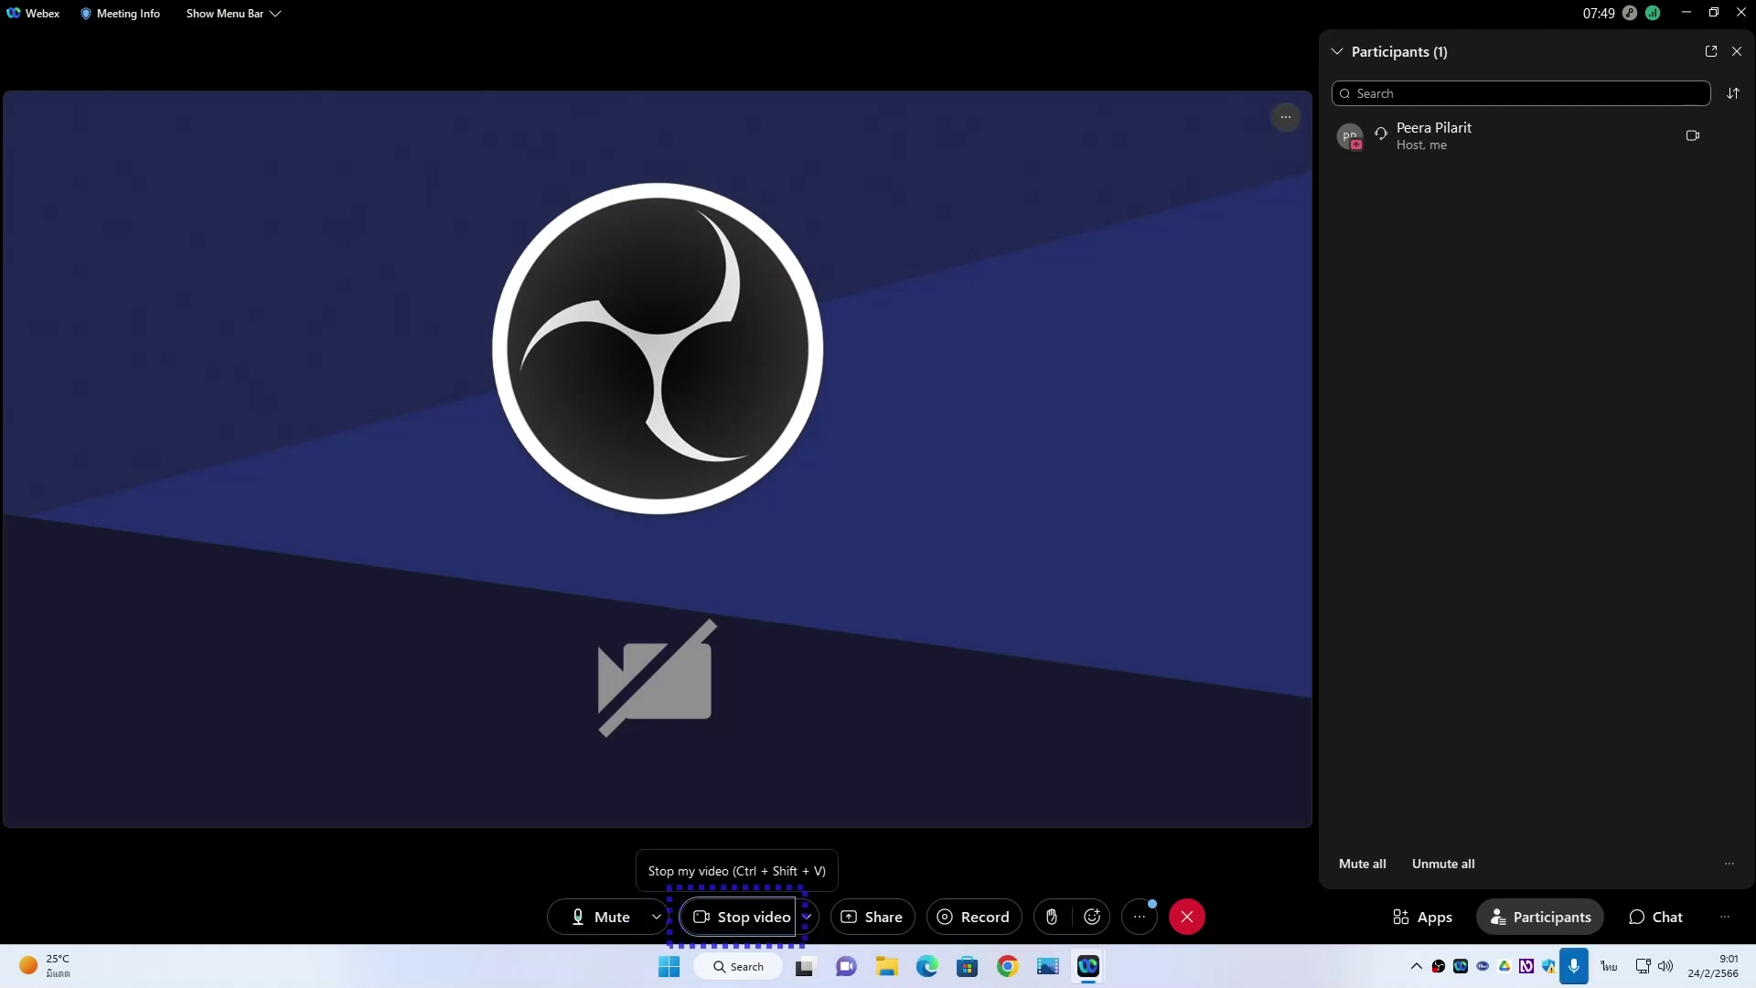
key(shift+Tab)
key(shift+Tab)
key(shift+Tab)
key(shift+Tab)
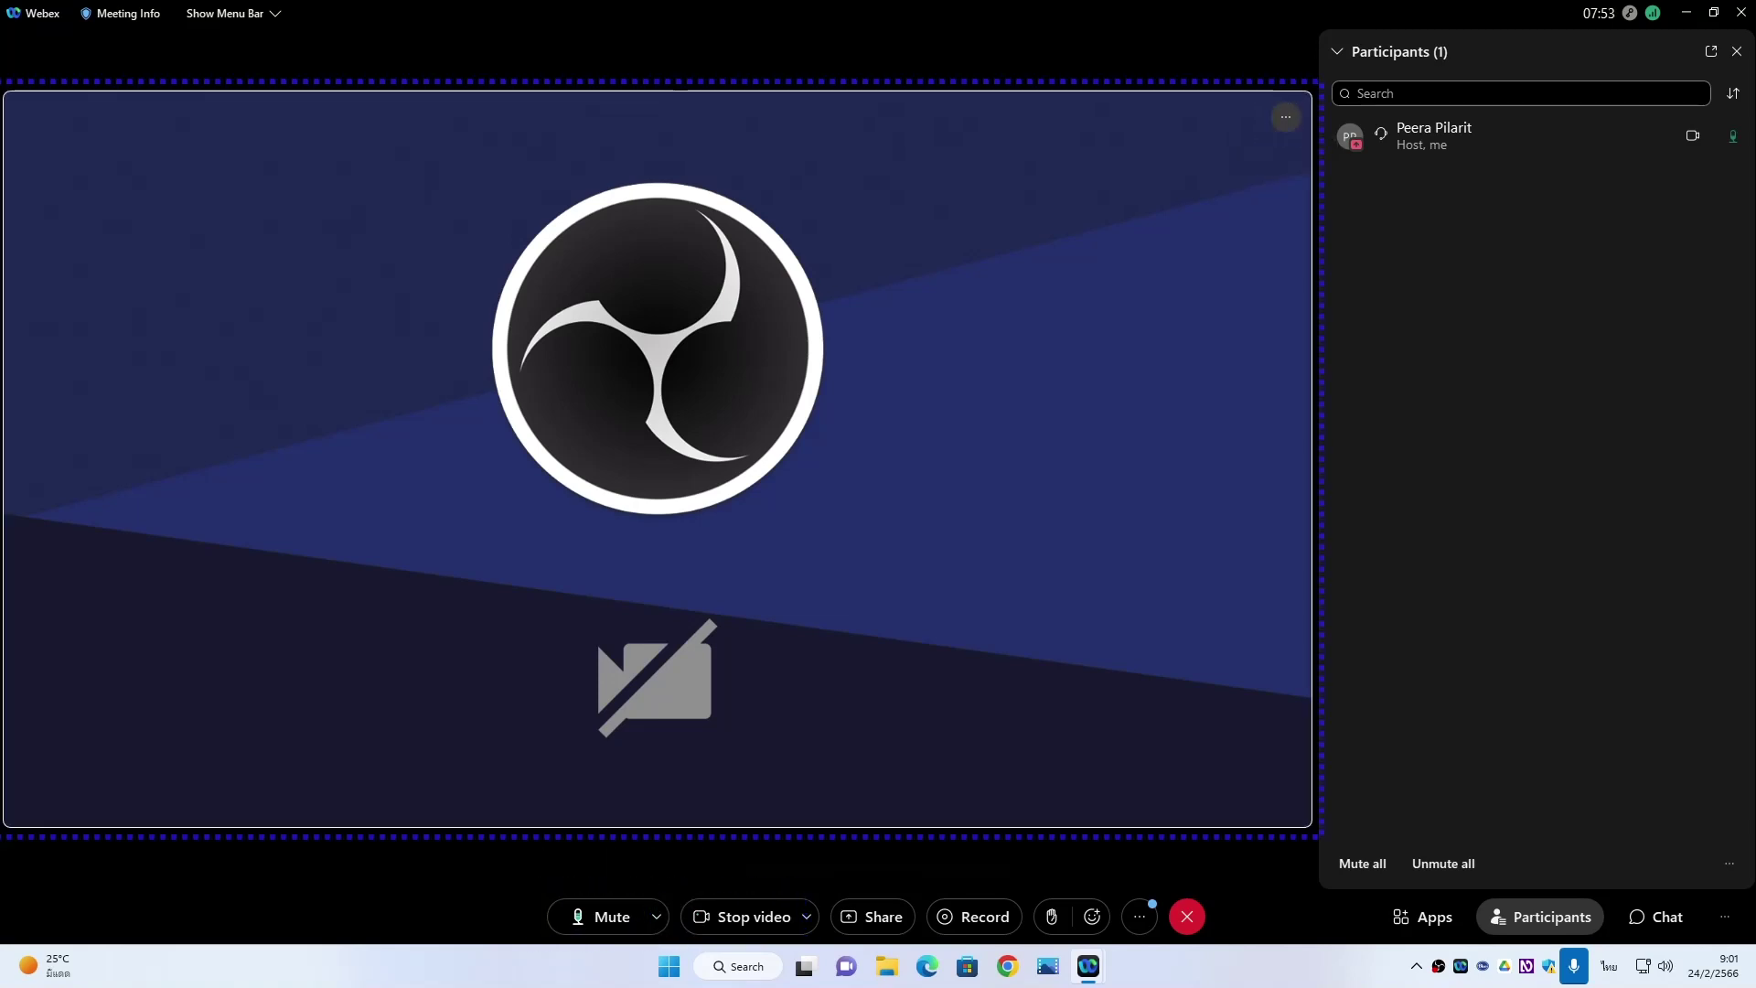
key(shift+Tab)
key(shift+Tab)
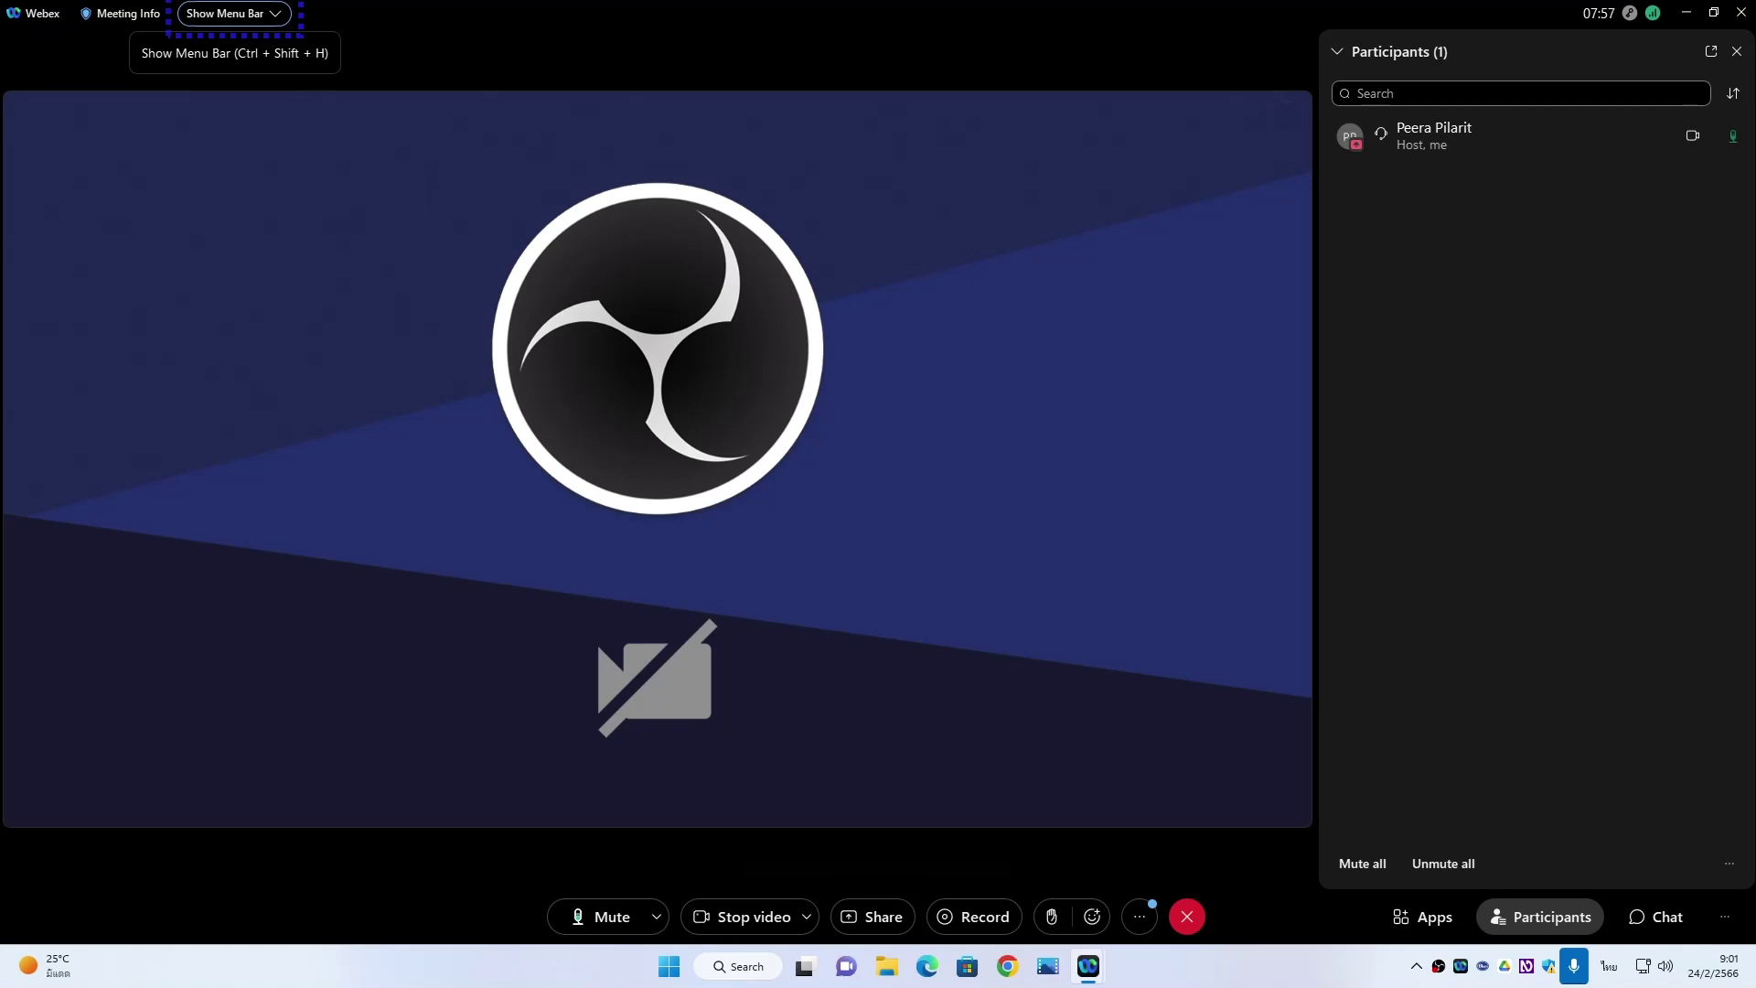
key(shift+Tab)
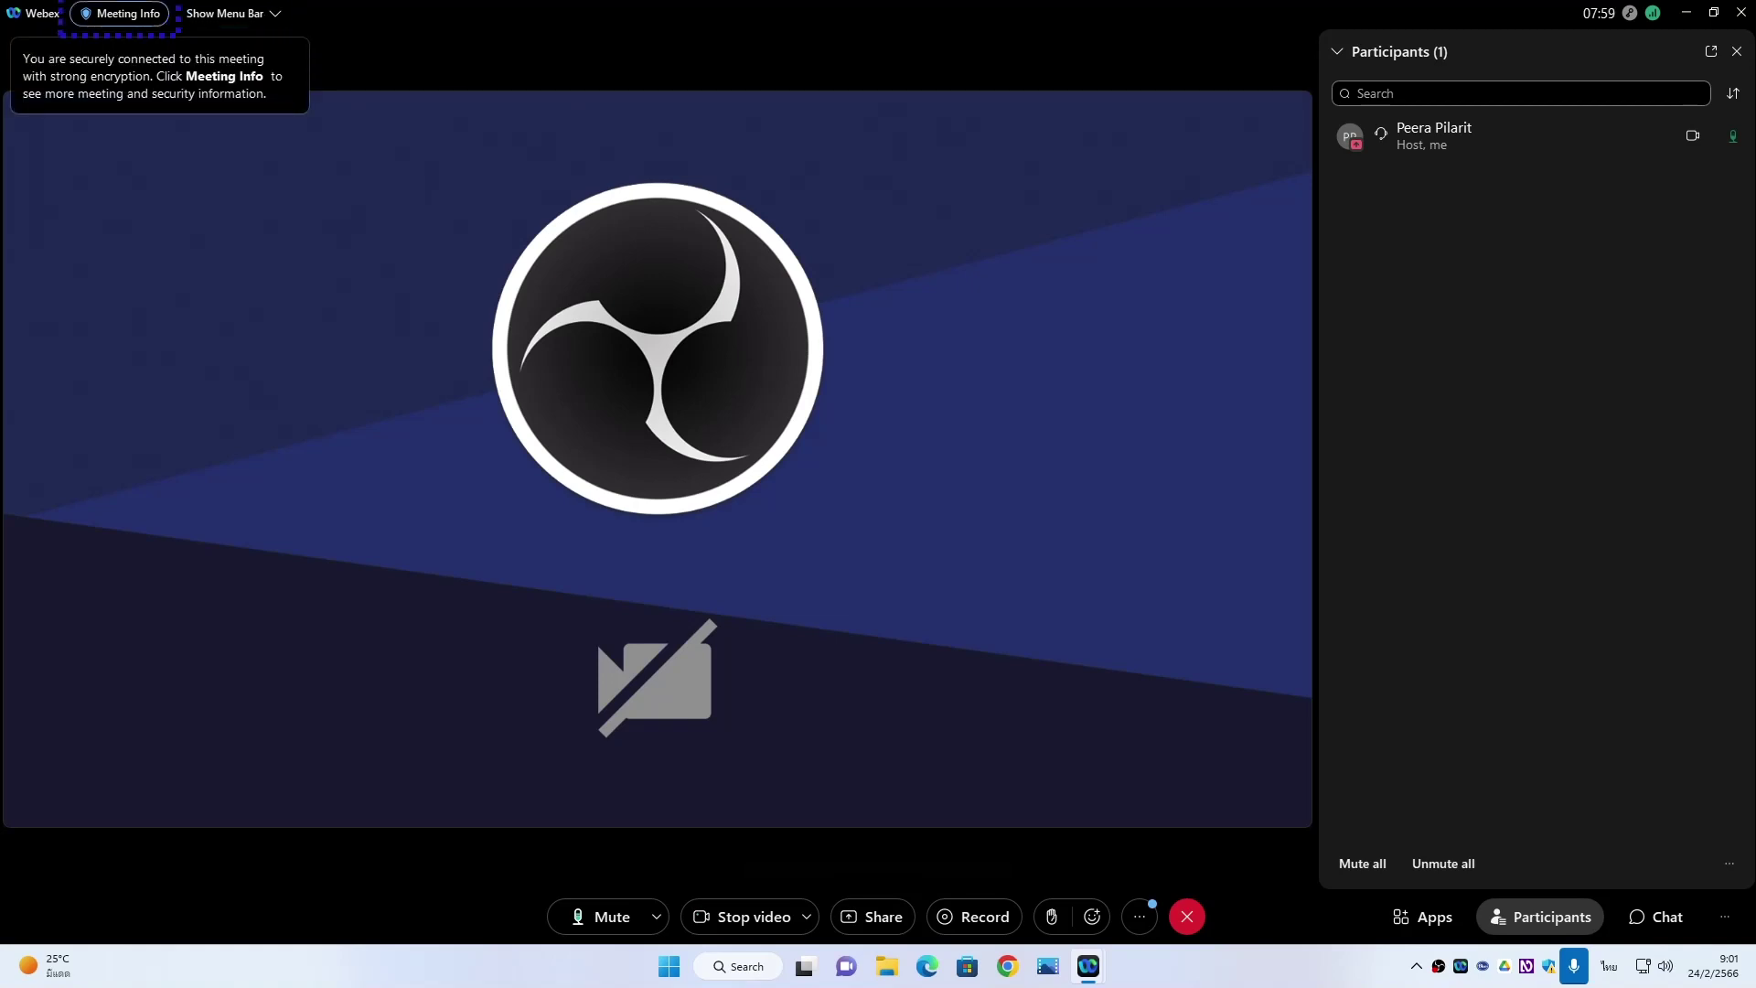
- Open the meeting information, check the room title and host entries, and close it
key(Return)
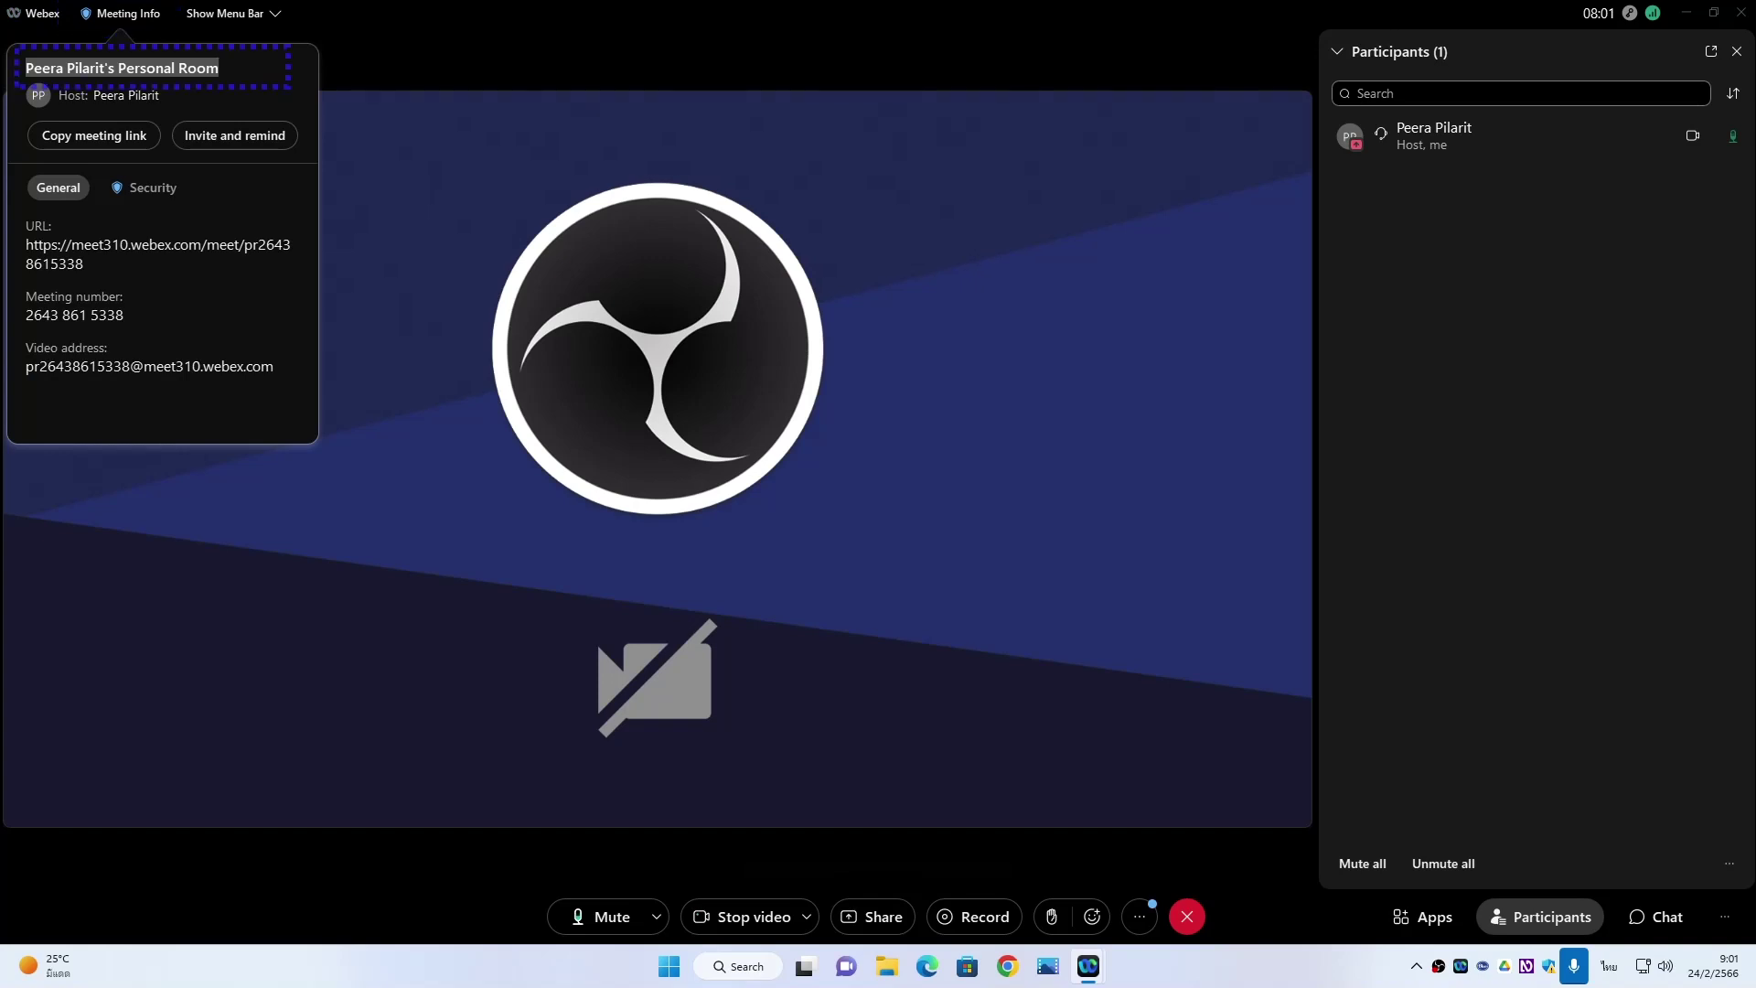
key(Tab)
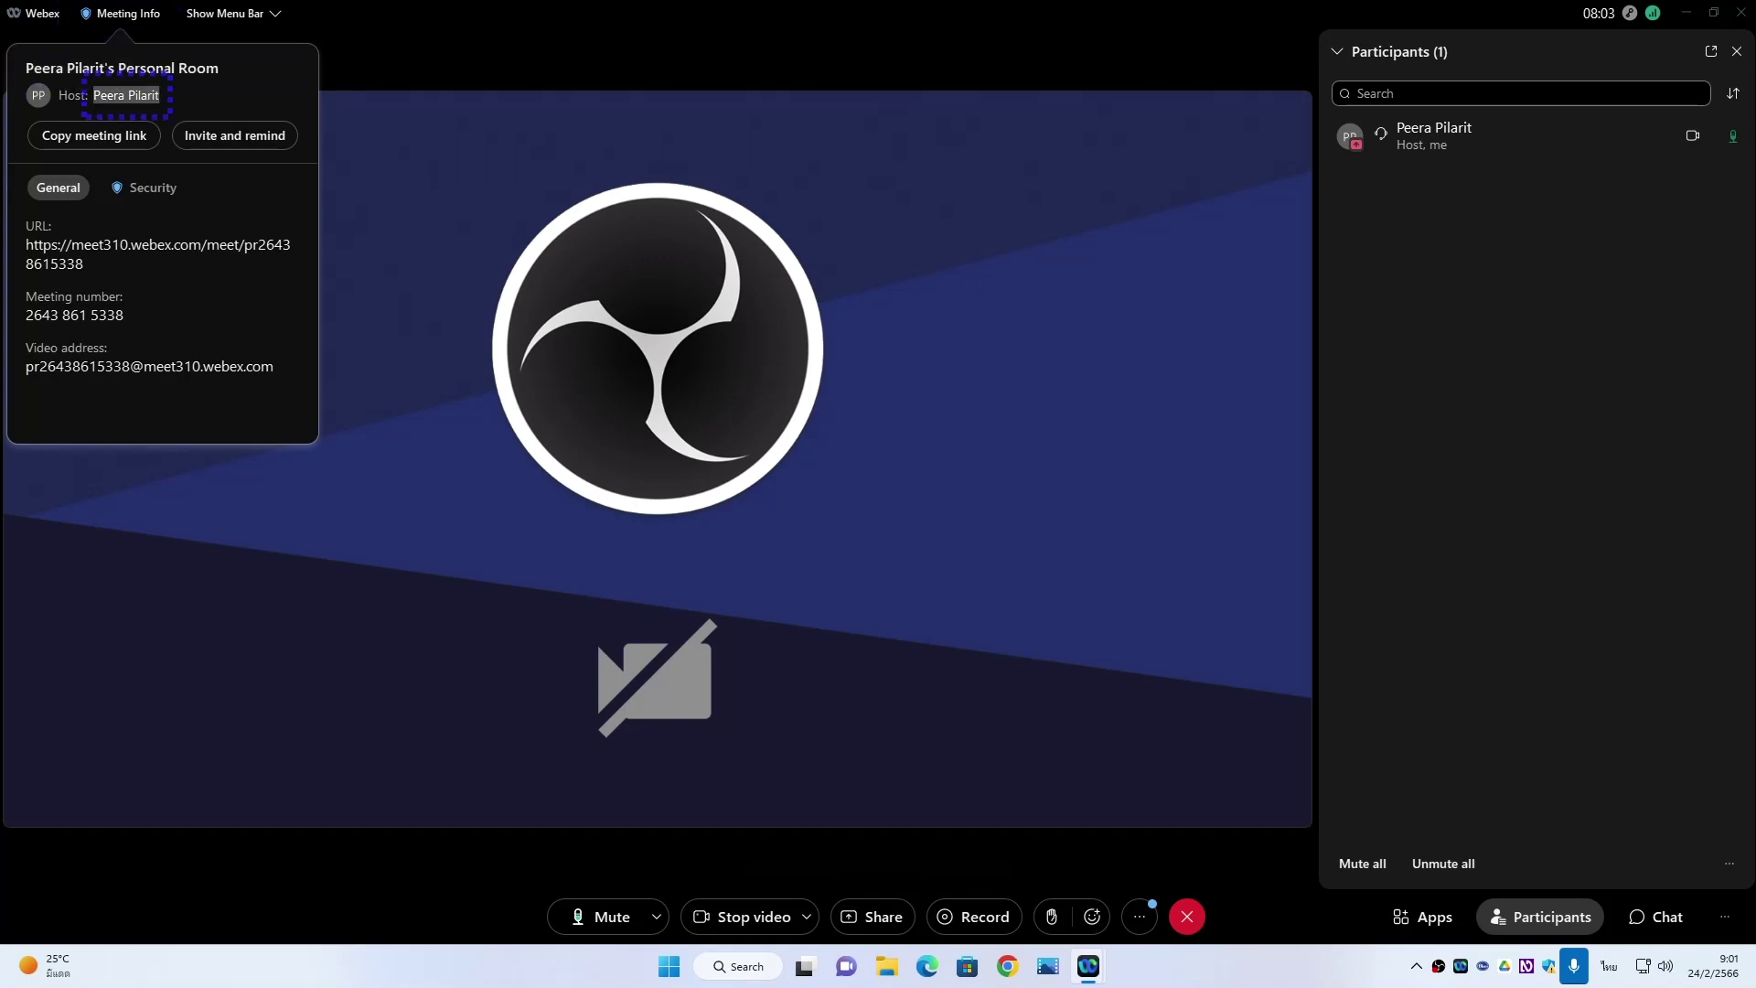
key(Tab)
key(shift+Tab)
key(shift+Tab)
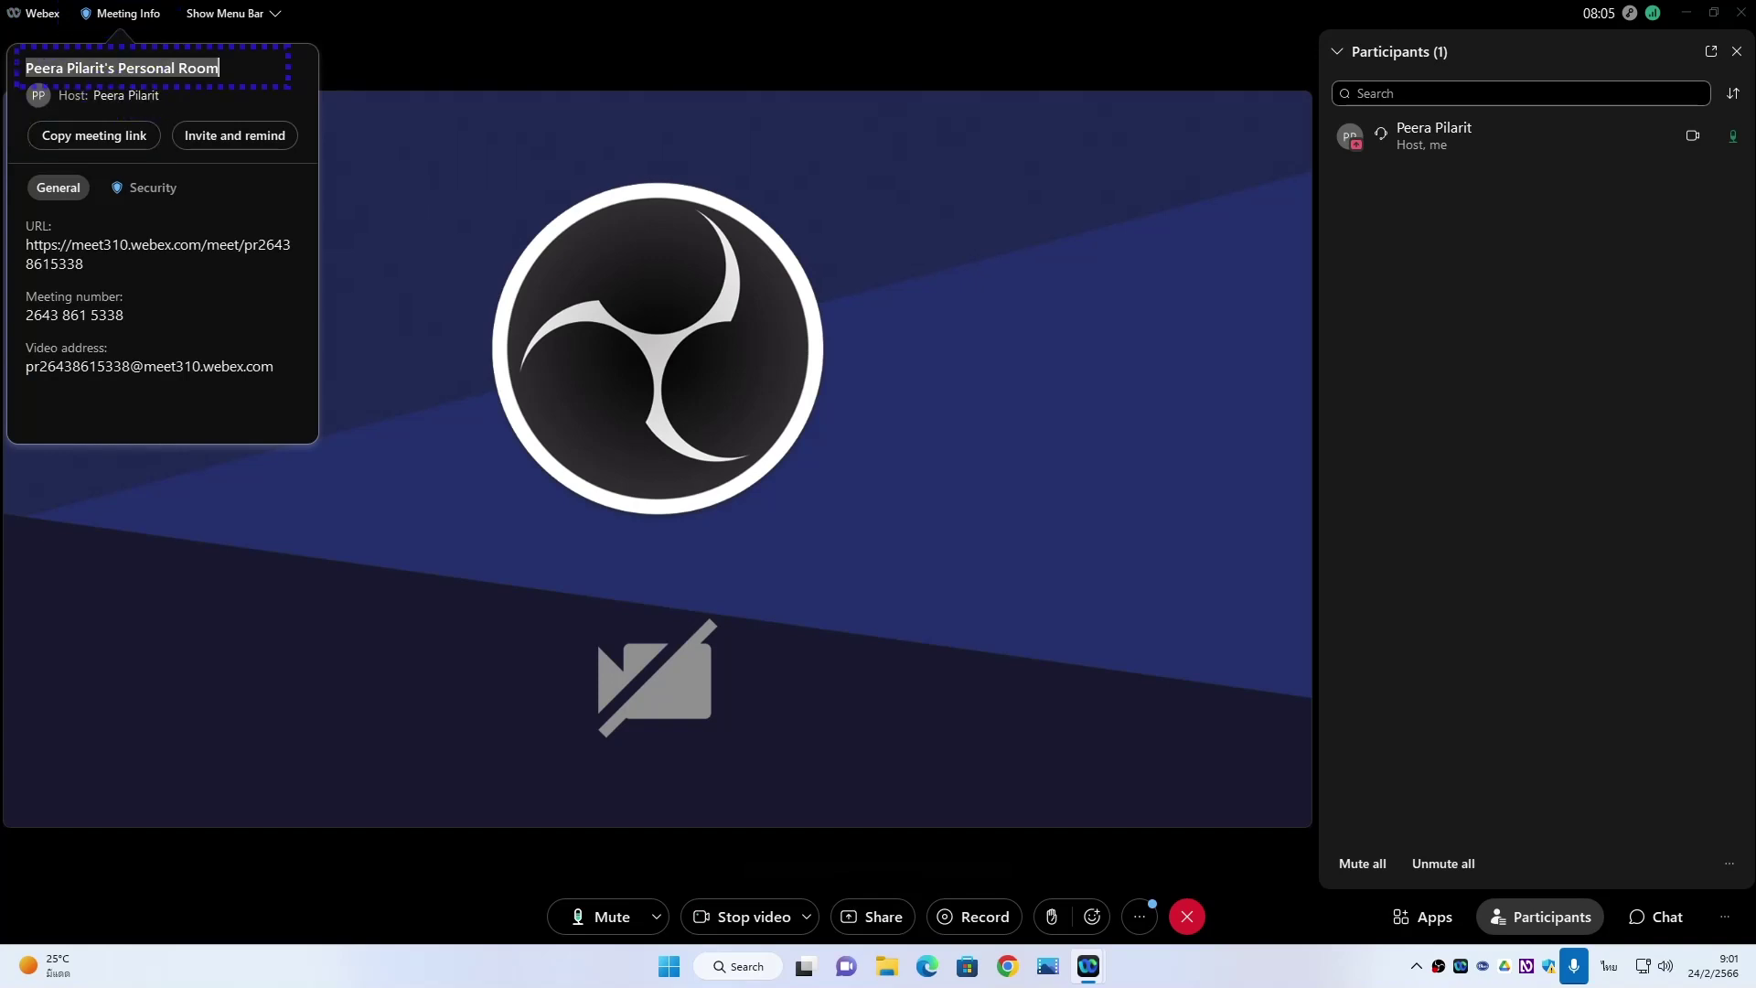
key(End)
key(Escape)
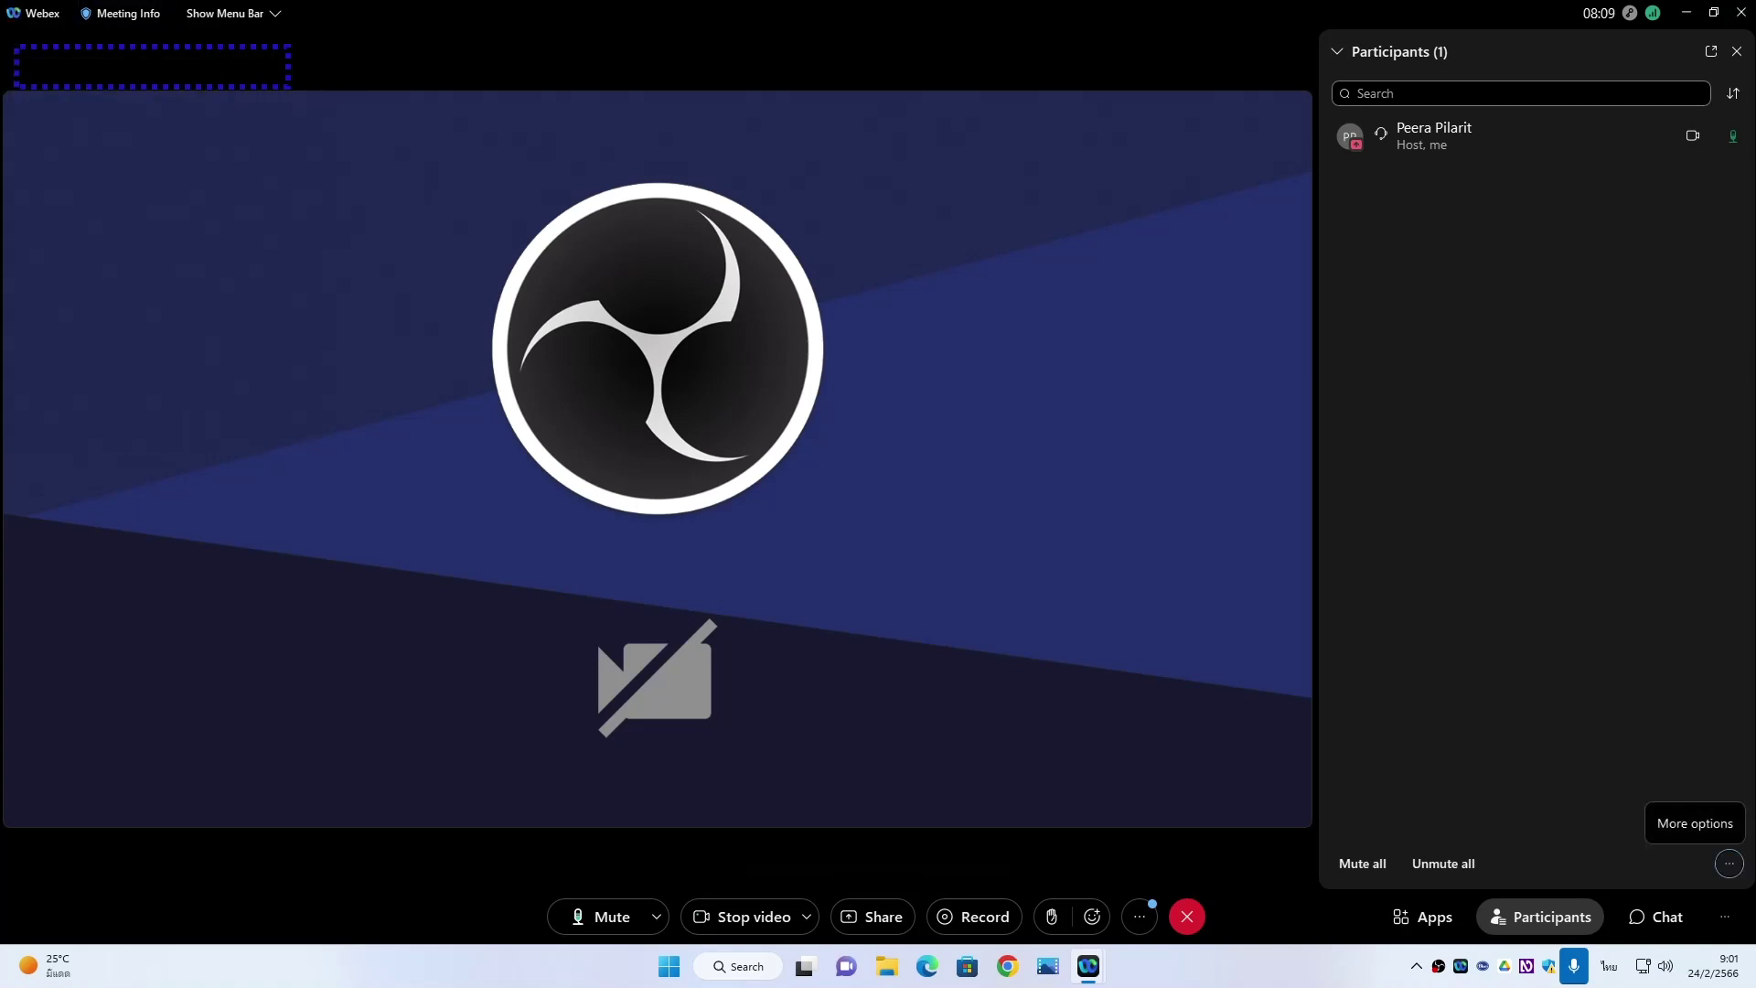
- Reopen the meeting information and read through its host, invitation options, General section, URL, meeting number and video address
key(Tab)
key(shift+Tab)
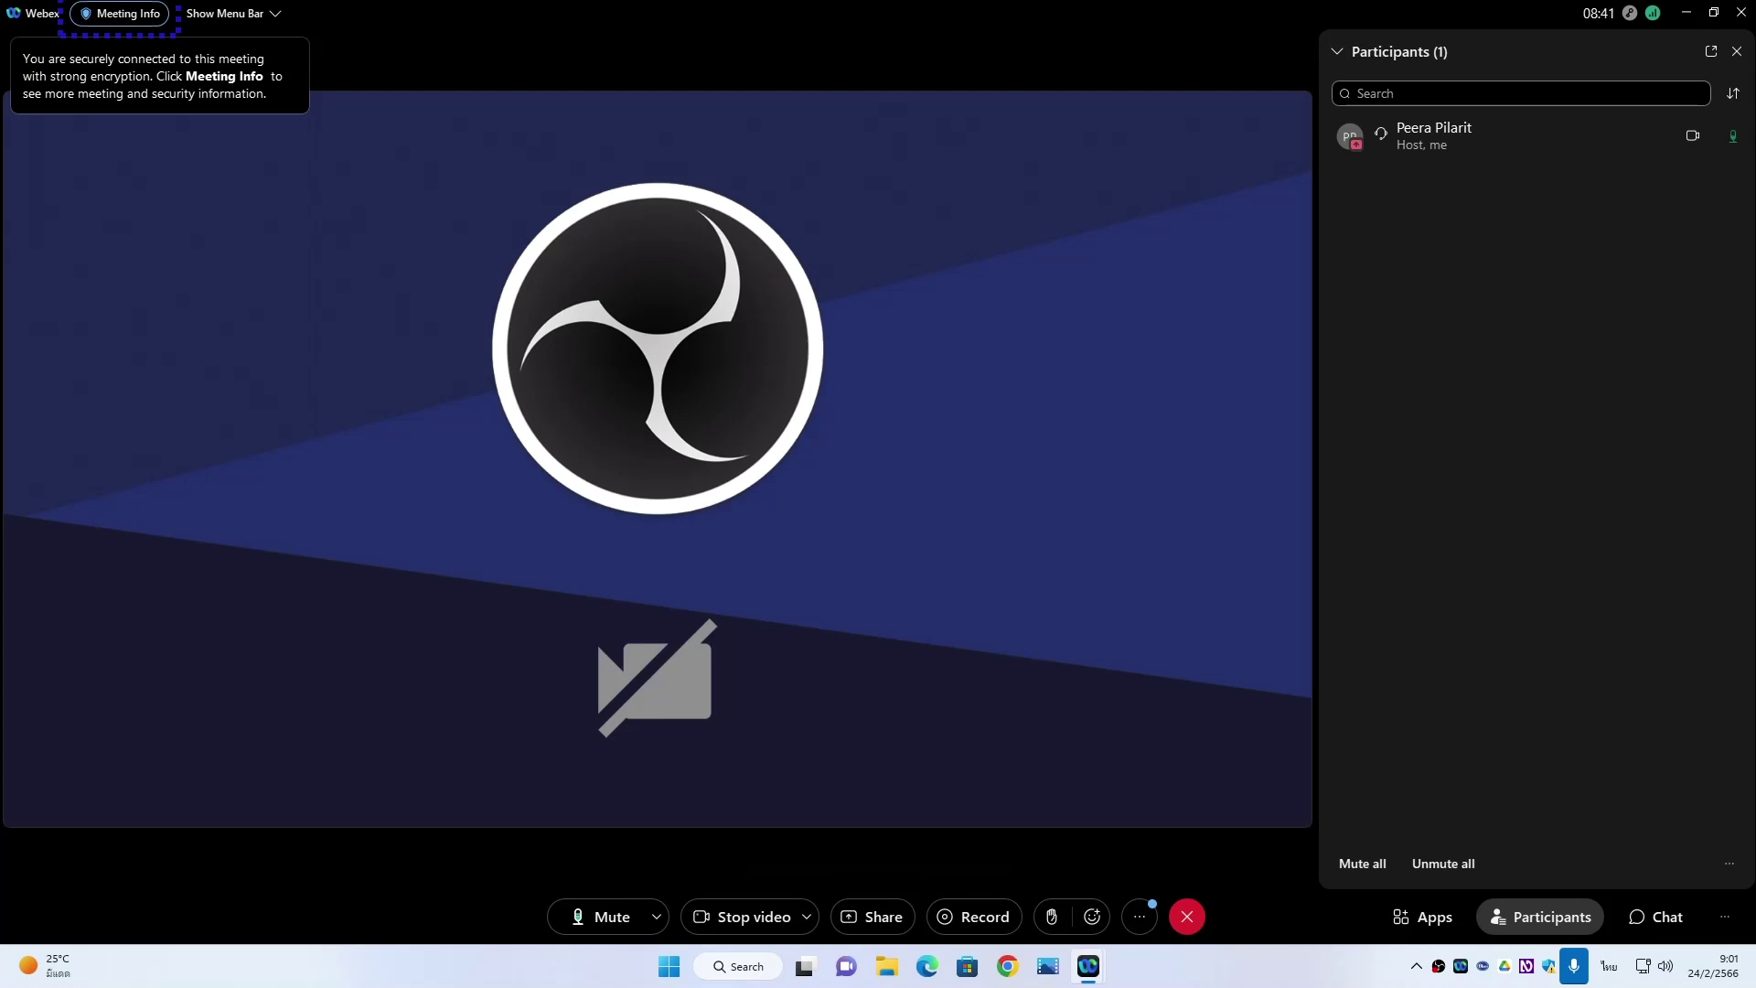
key(Return)
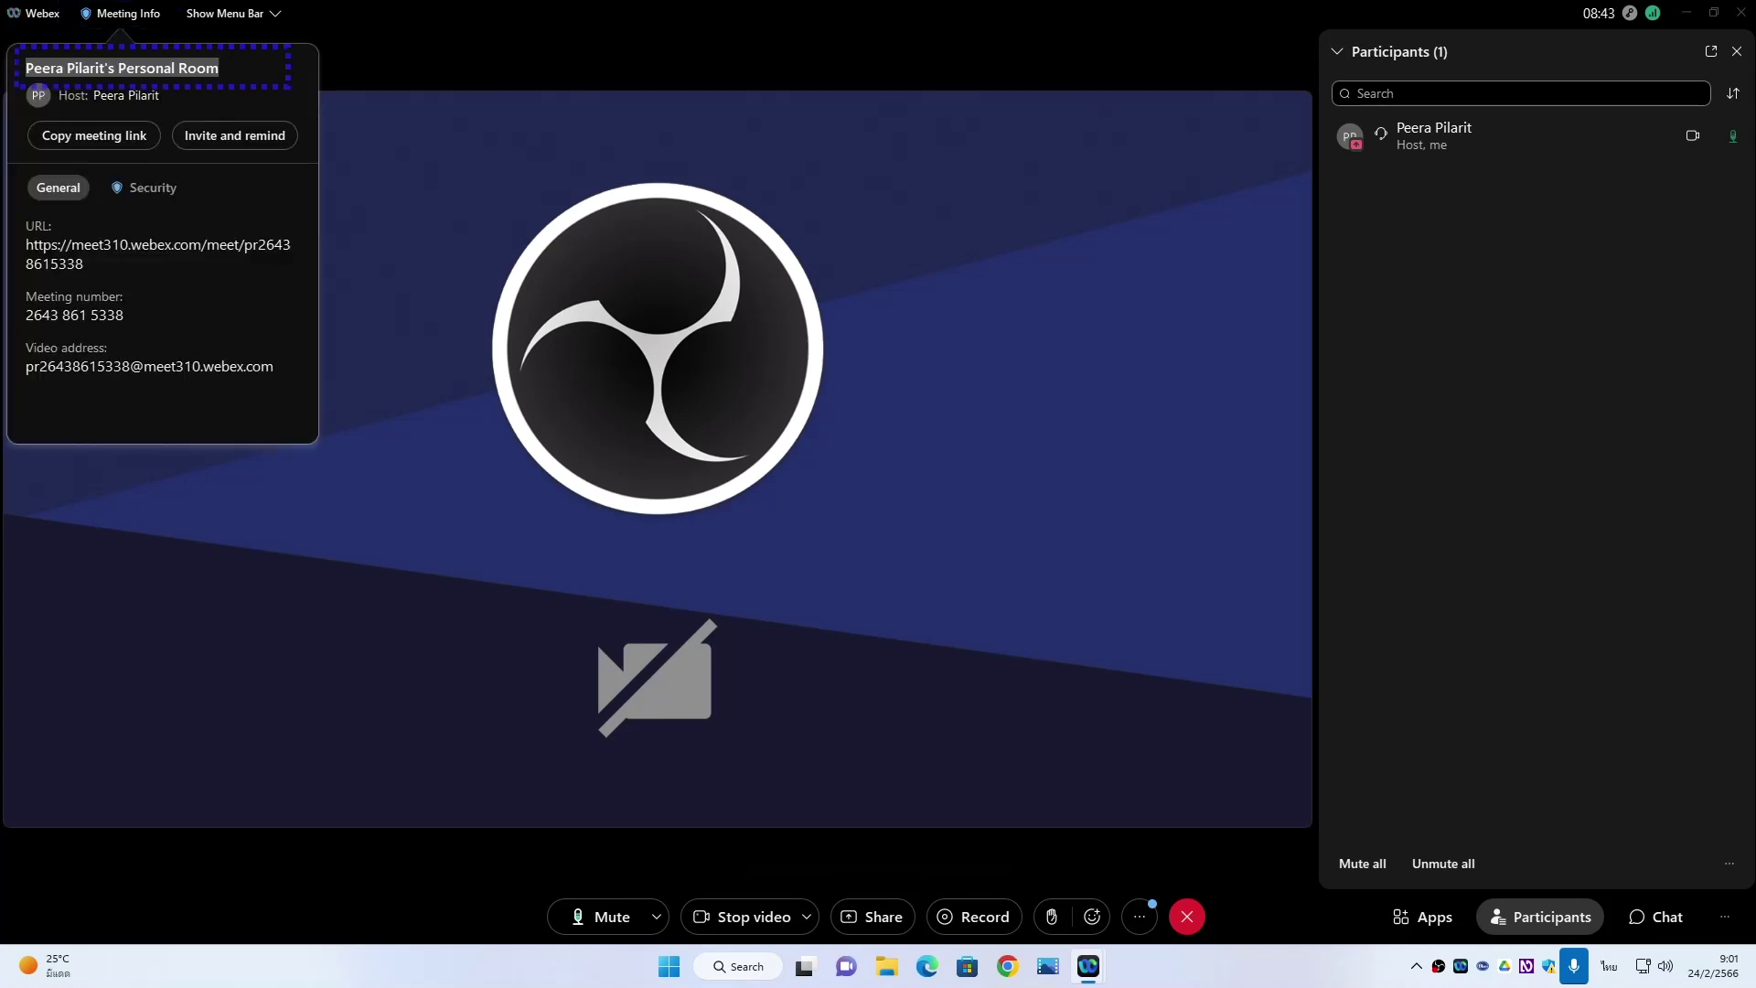
key(Right)
key(Tab)
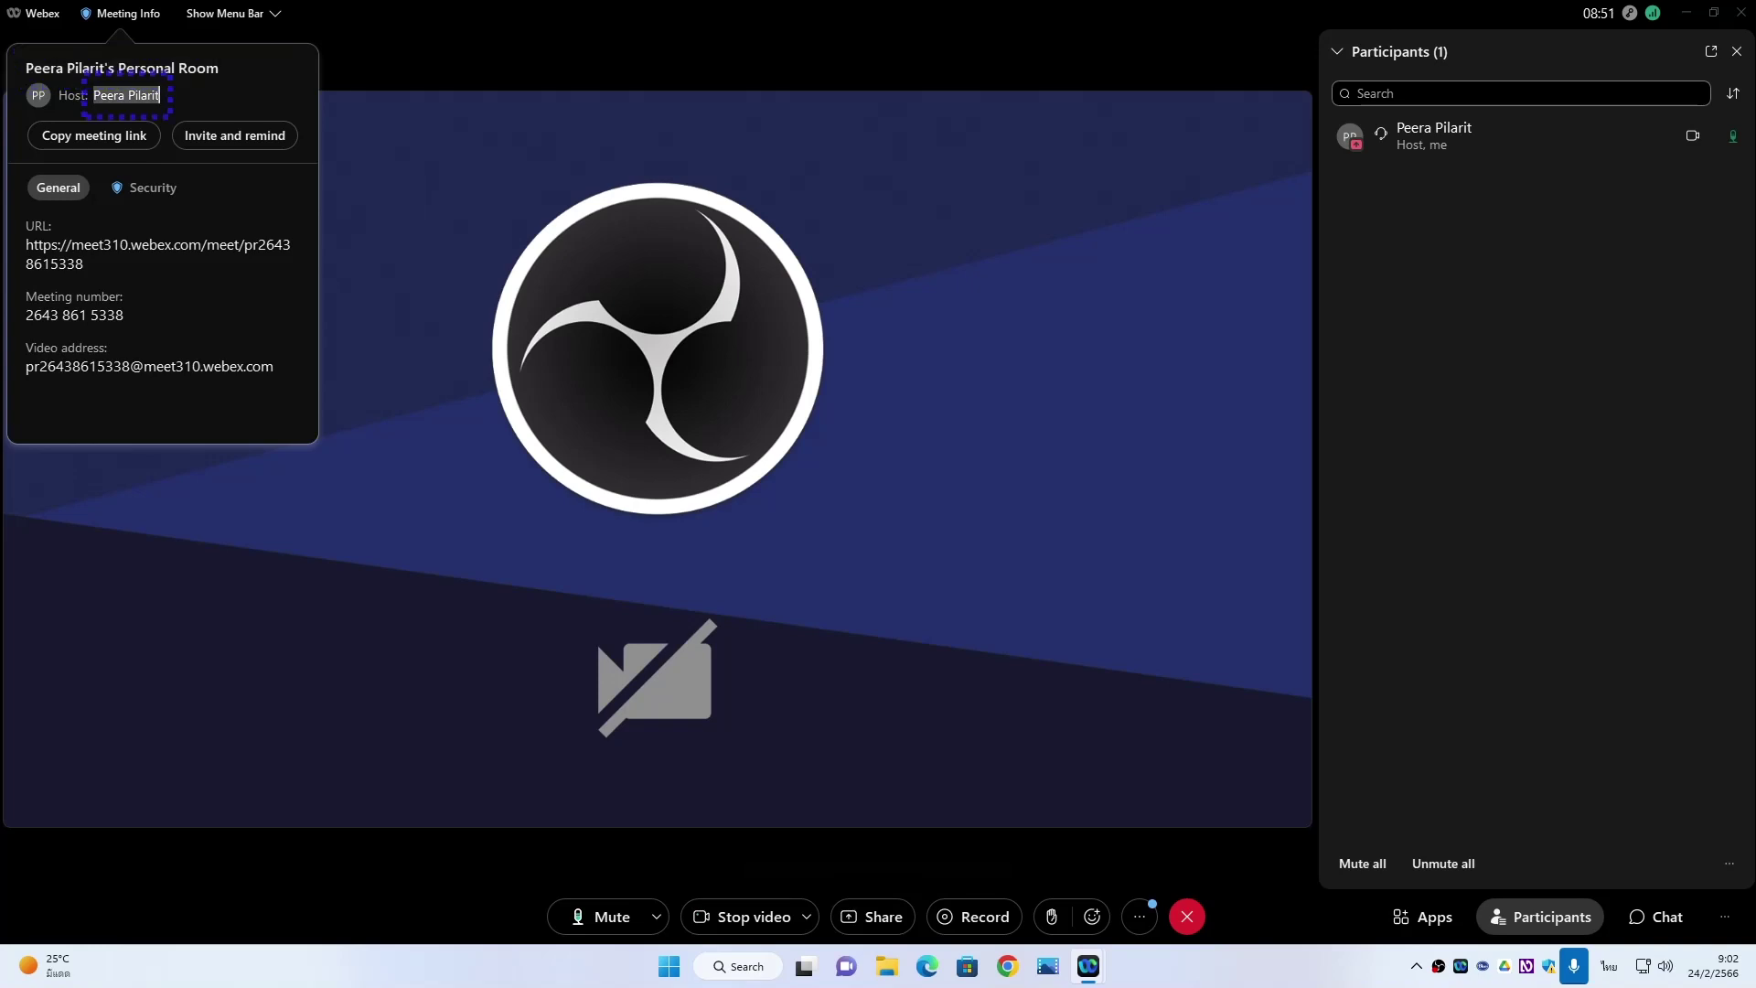
key(Tab)
key(Tab)
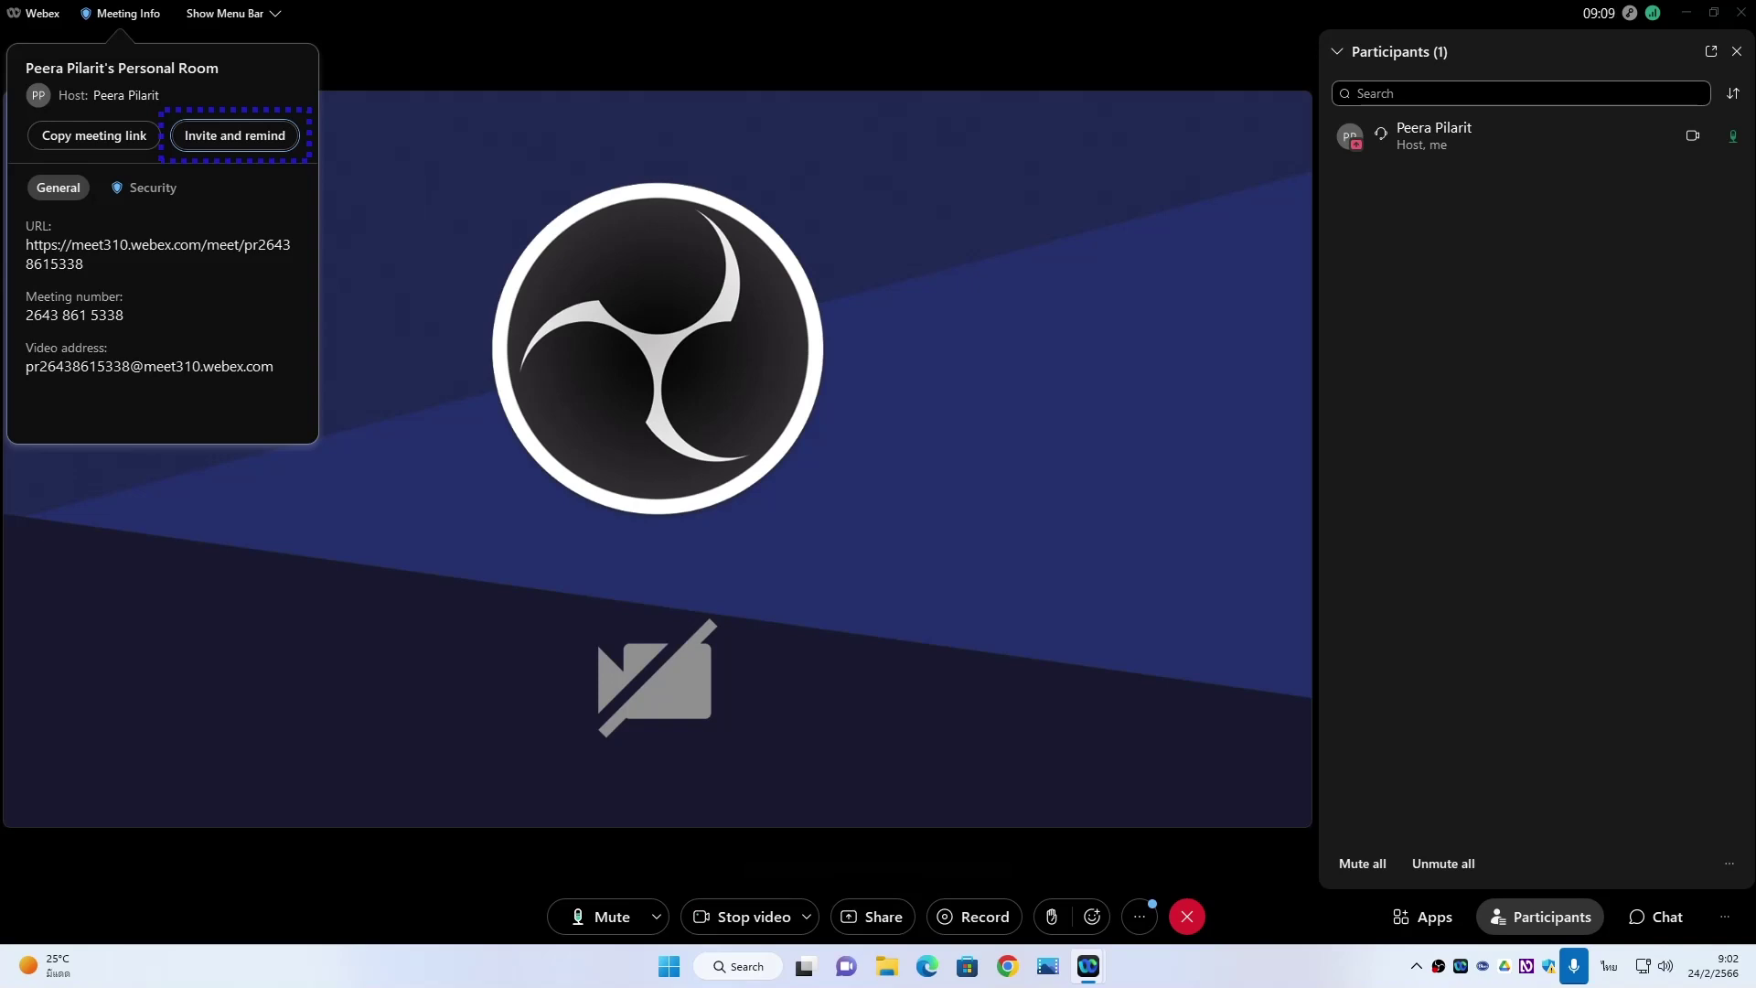
key(Tab)
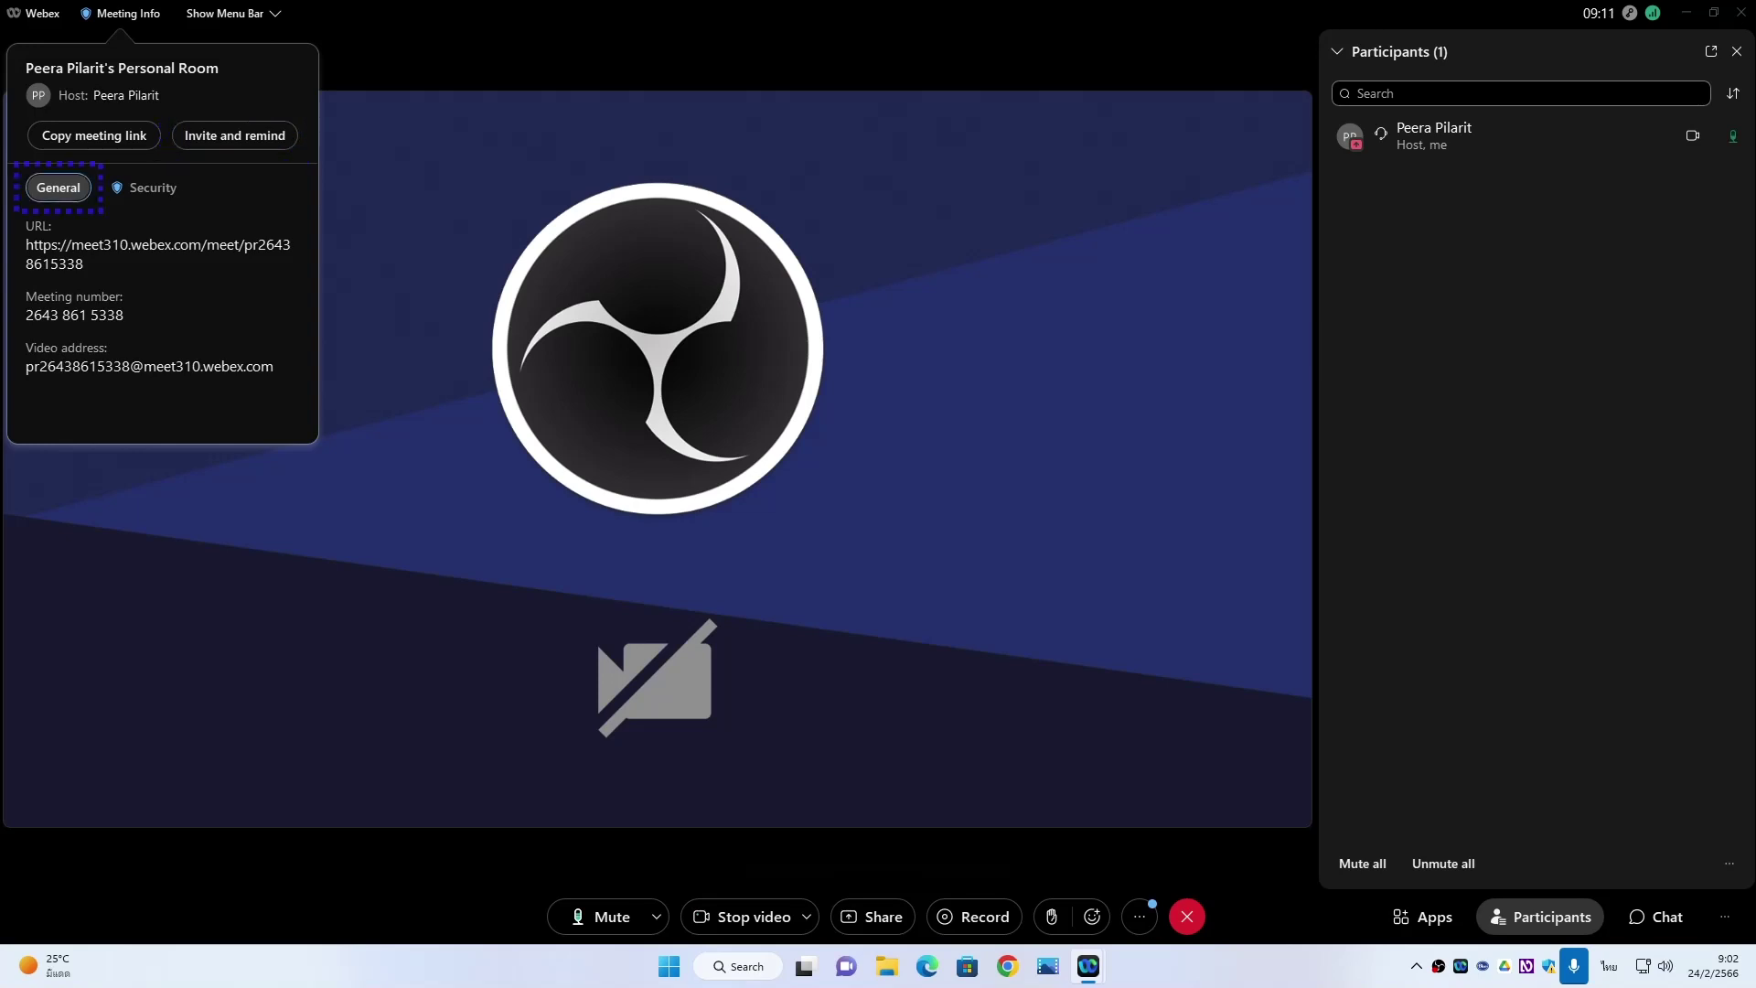
key(Tab)
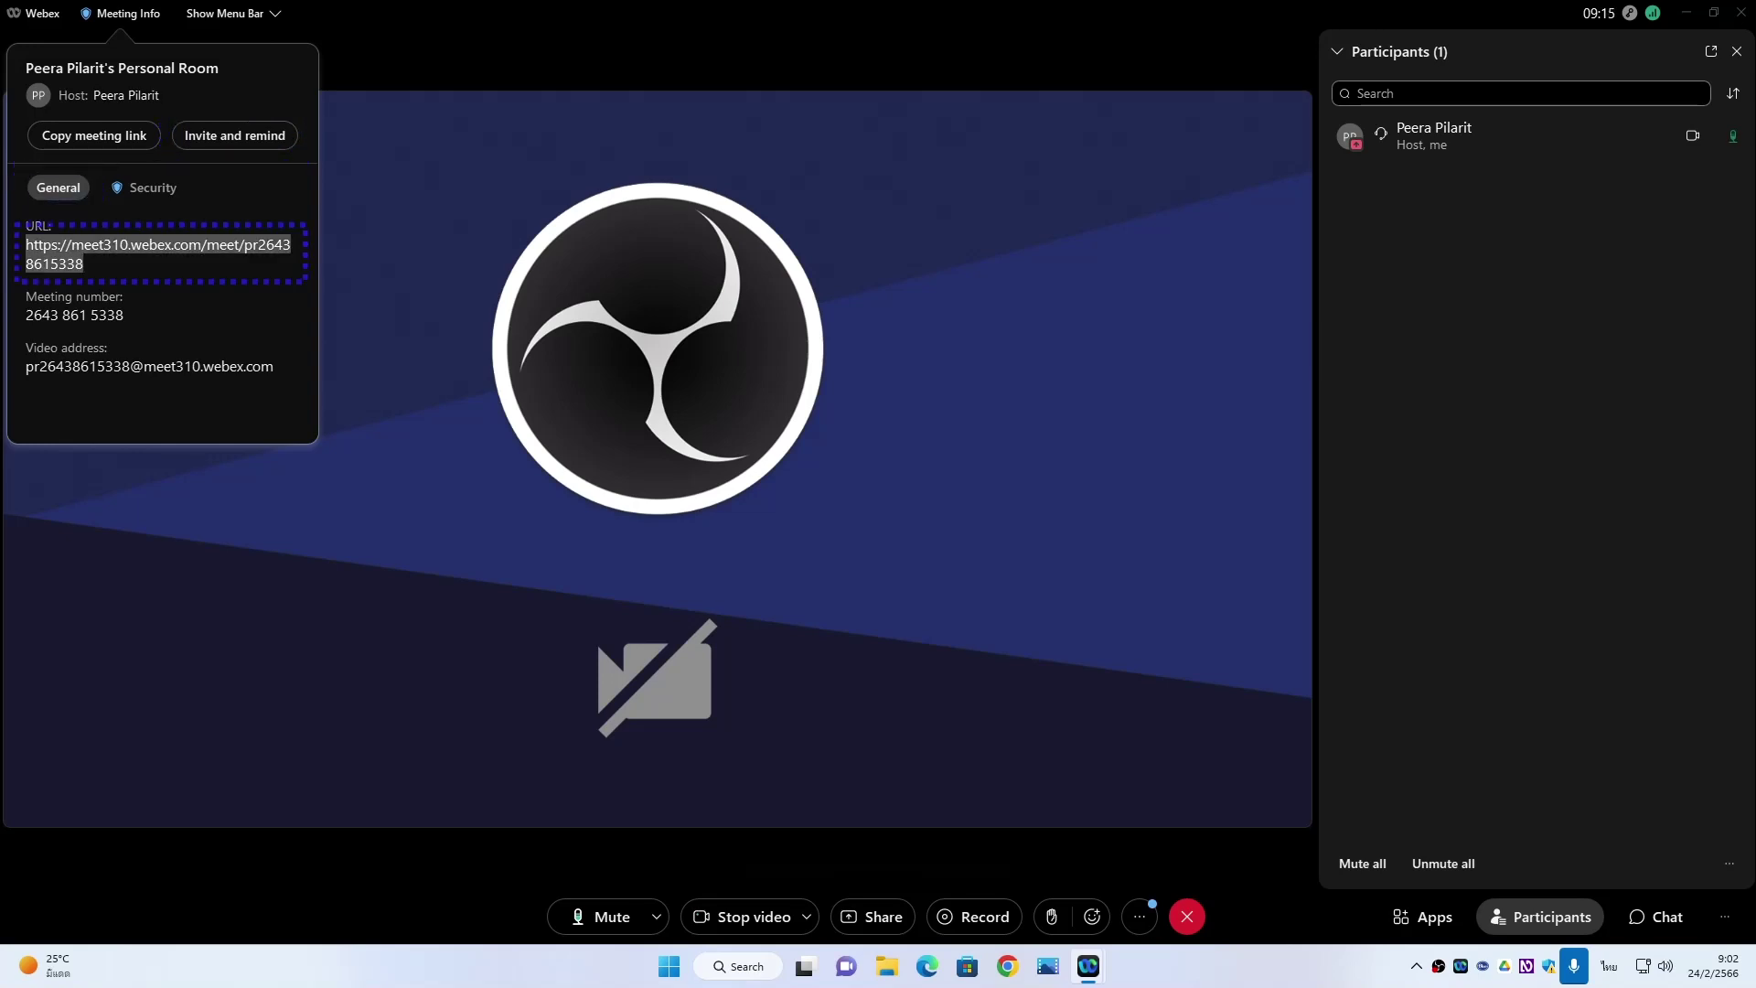
key(Tab)
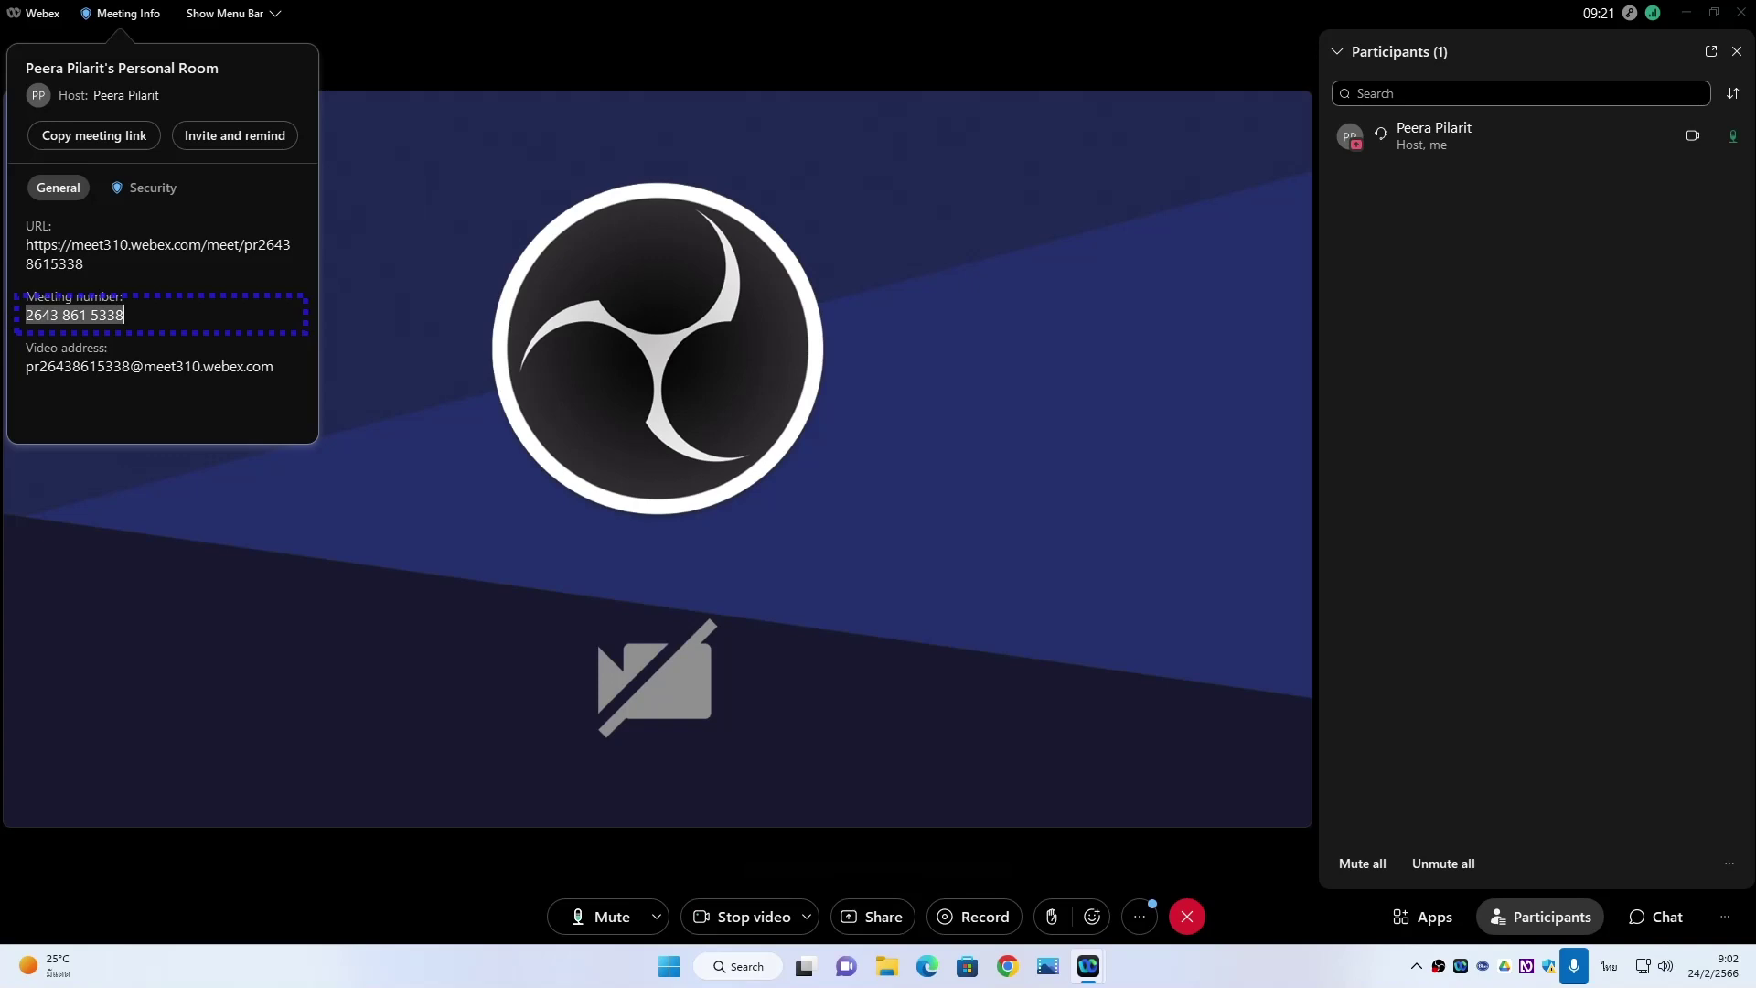
key(Tab)
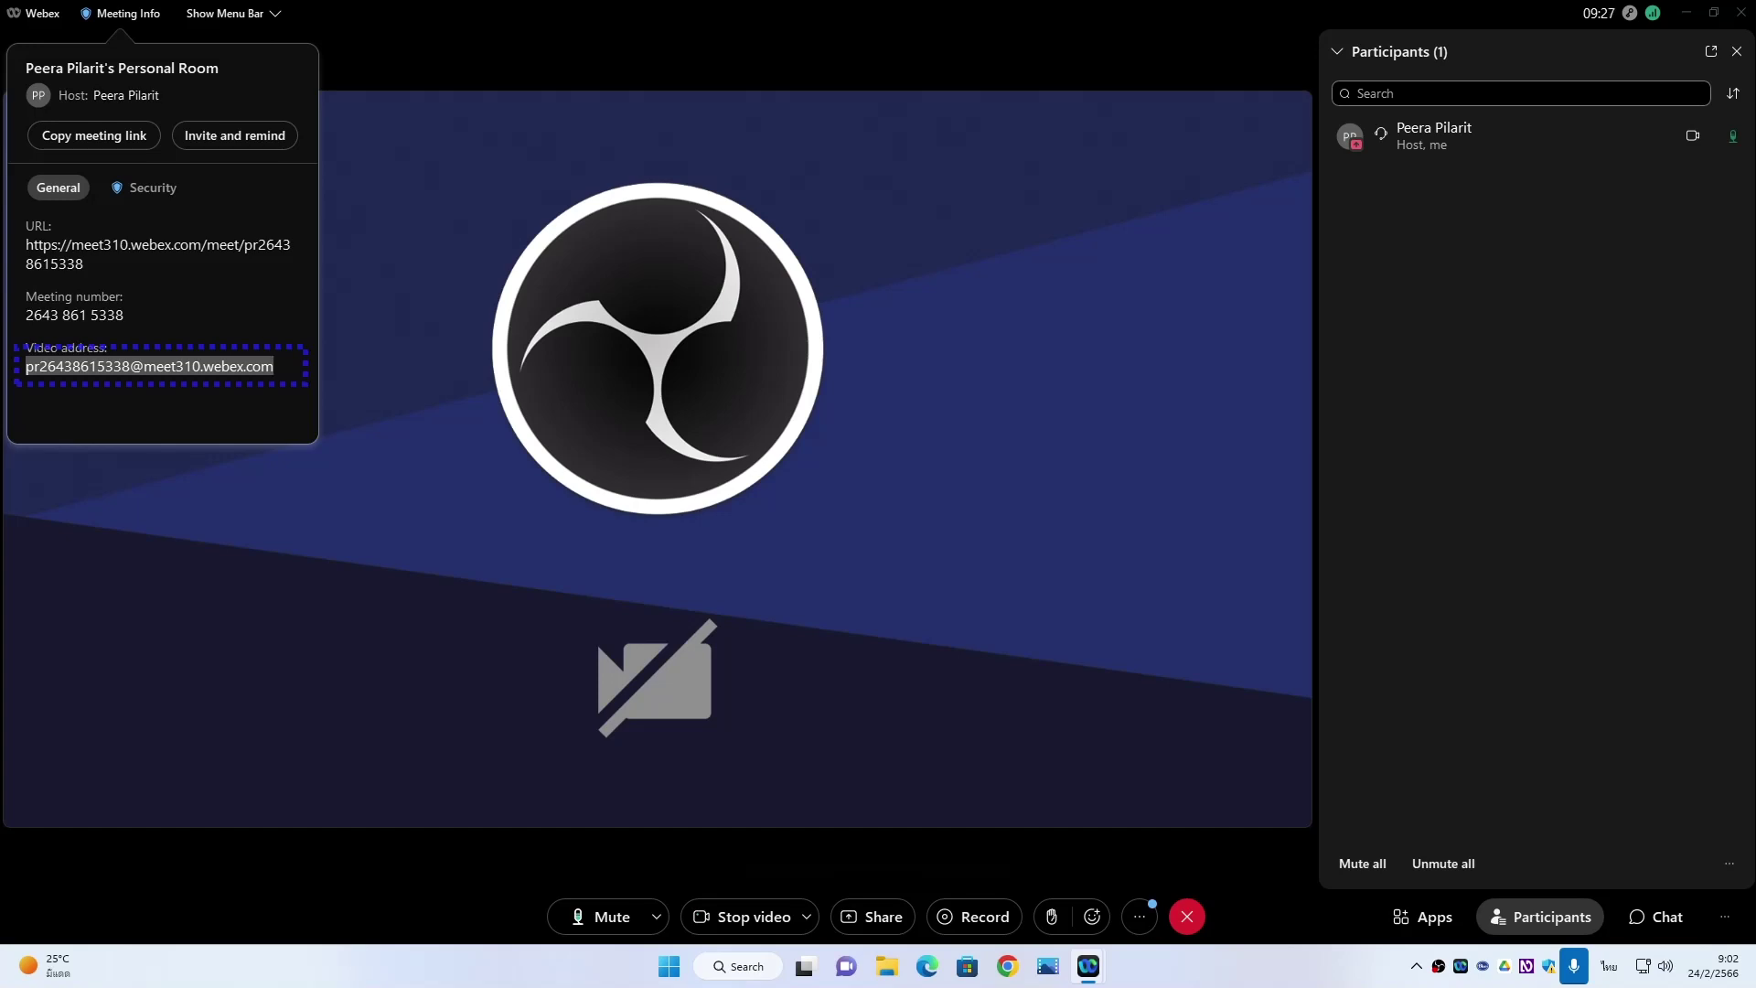
- Copy the personal room's meeting link from the meeting information
key(Tab)
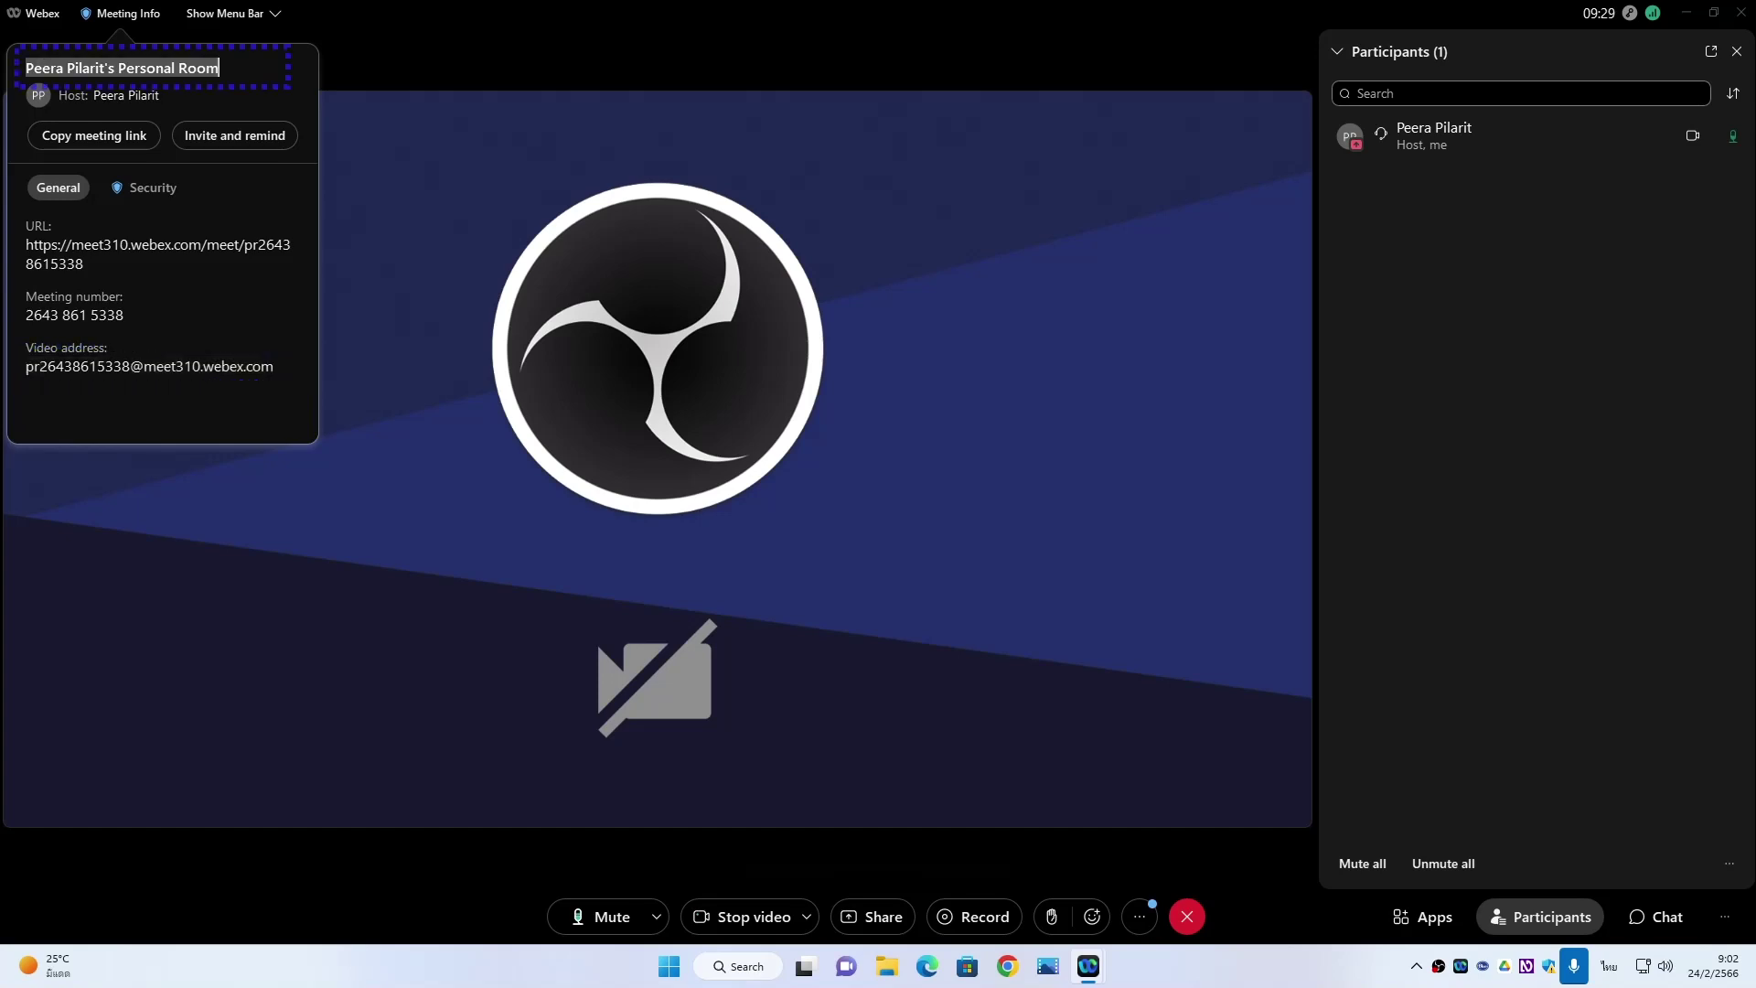
key(Tab)
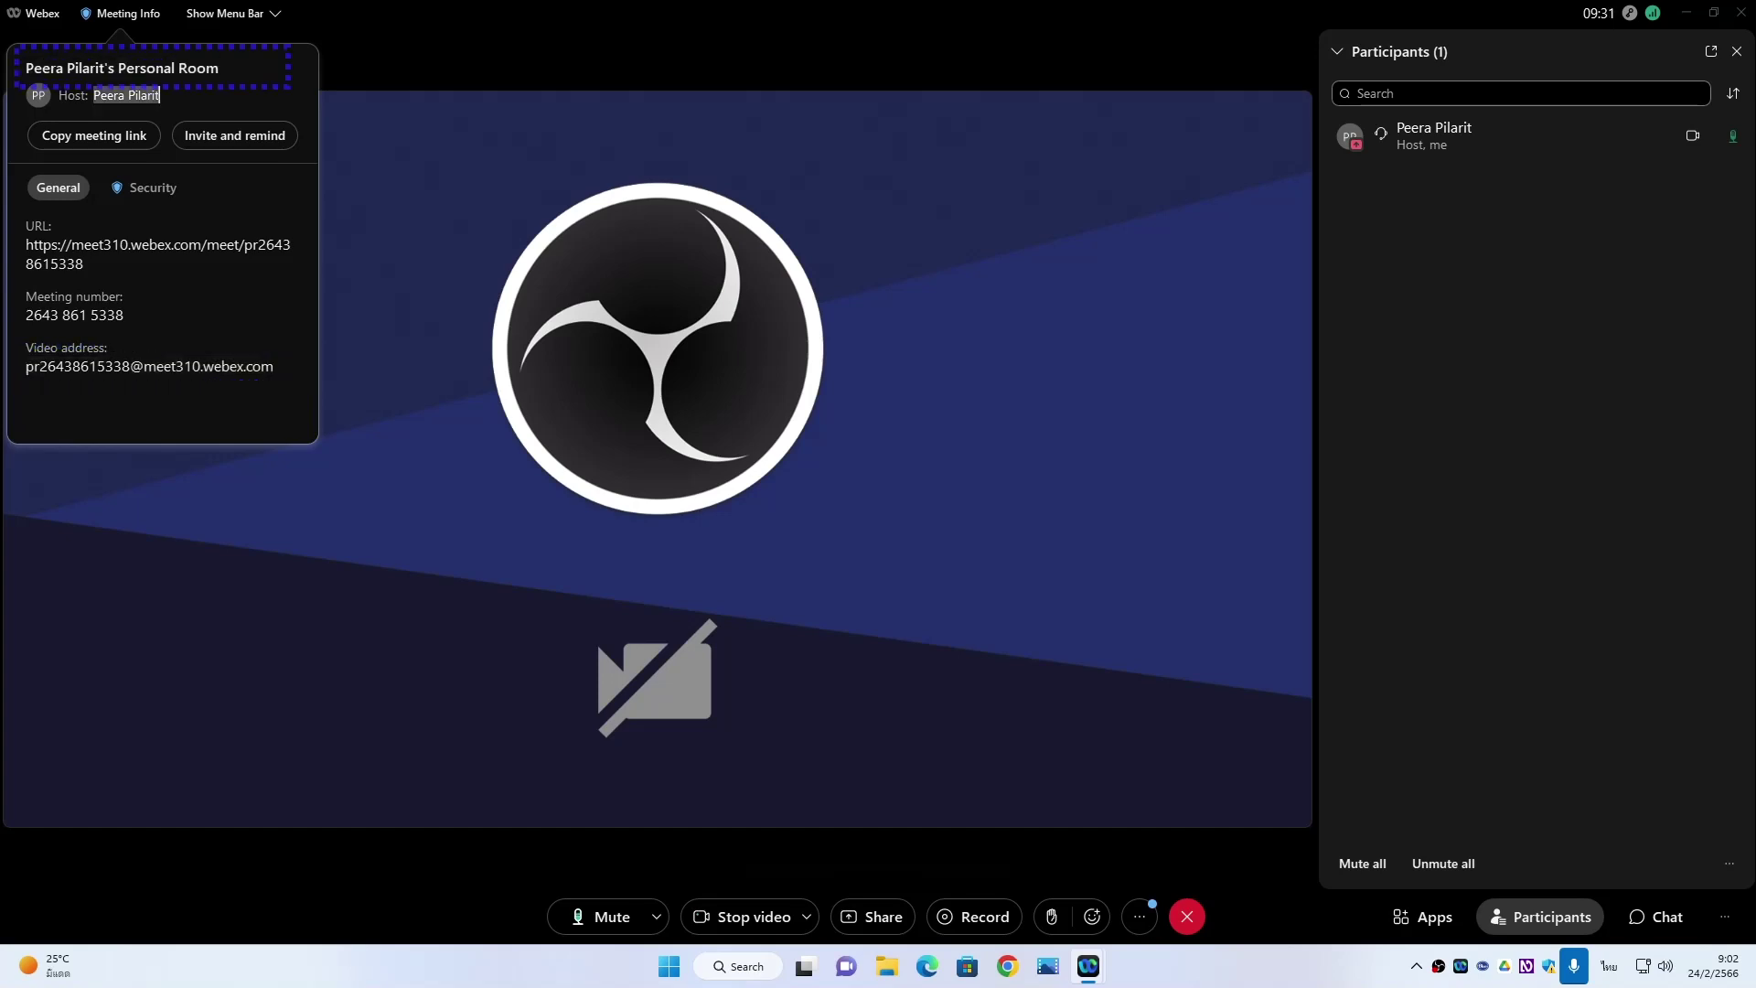
key(Tab)
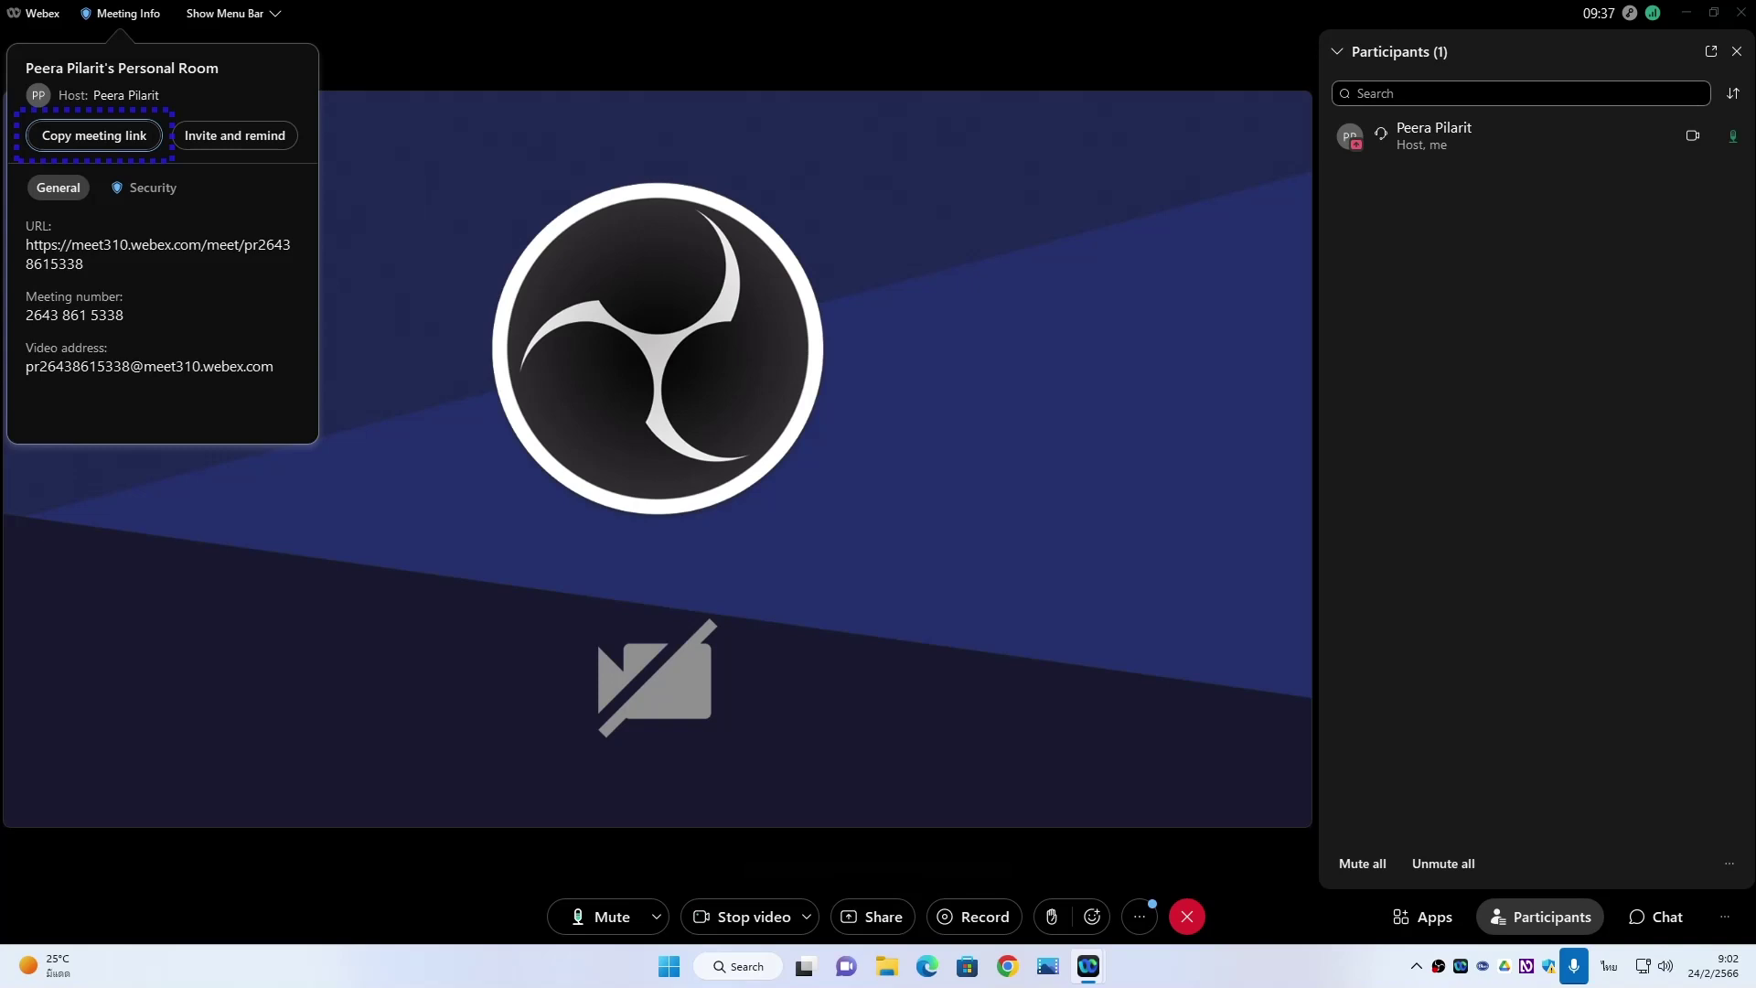
key(Tab)
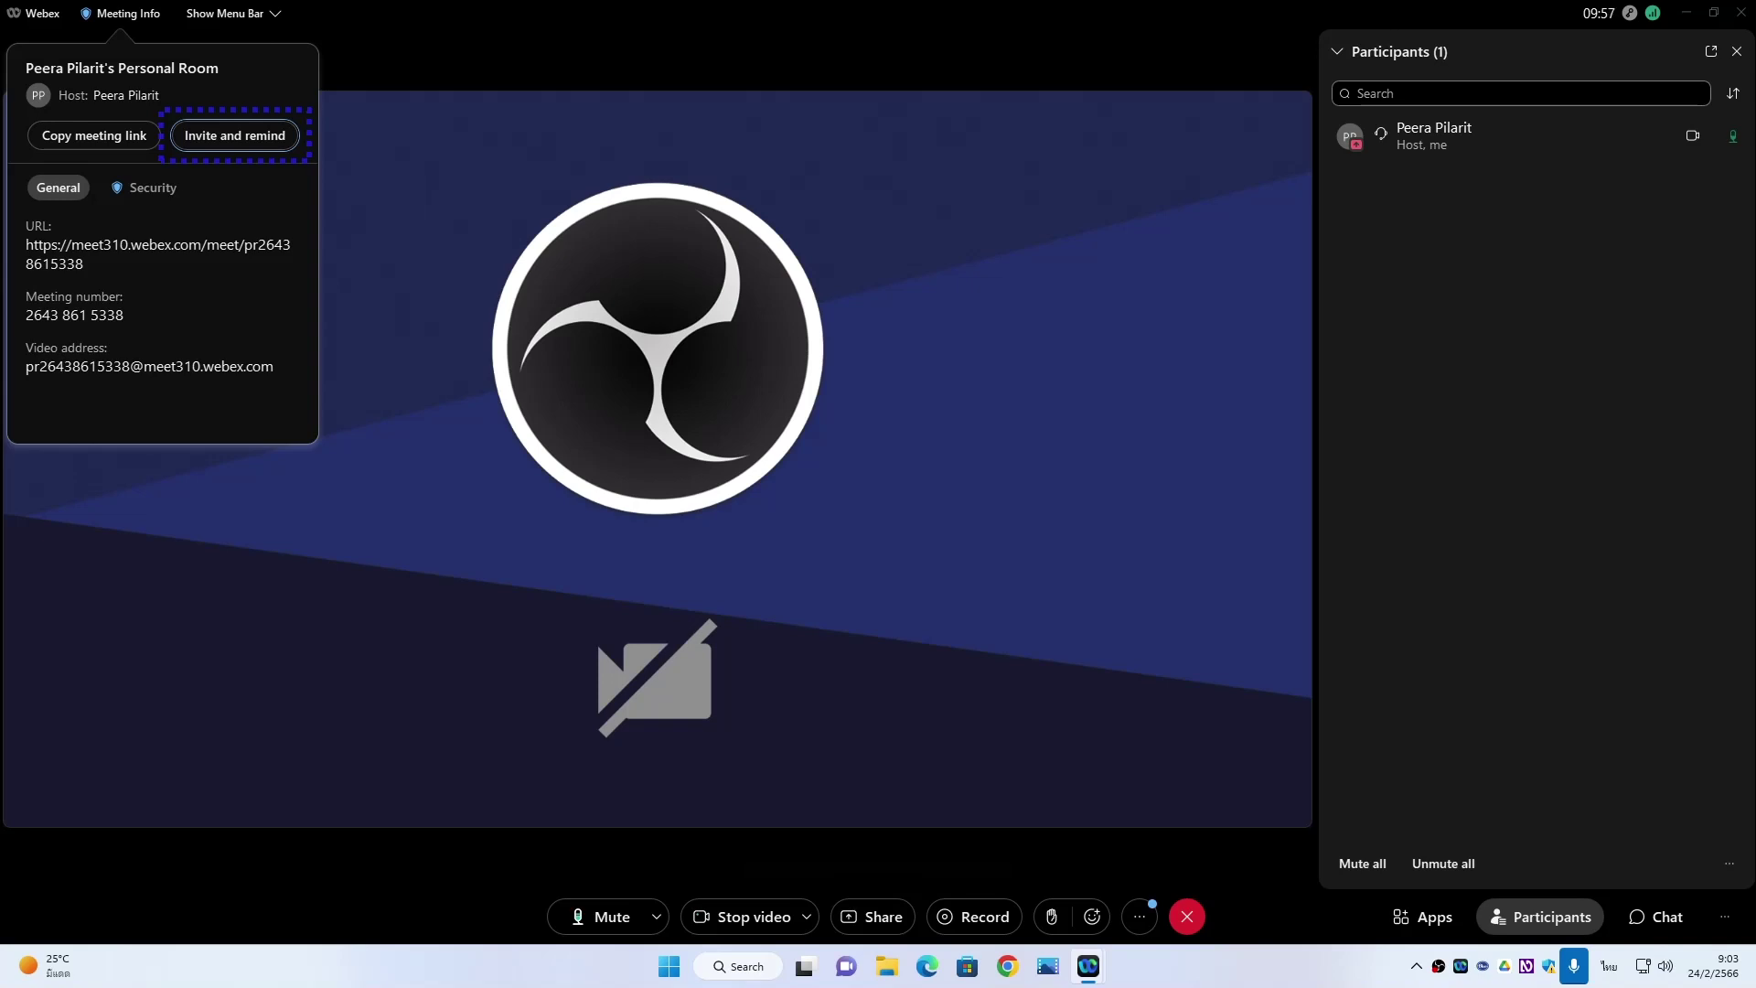
key(shift+Tab)
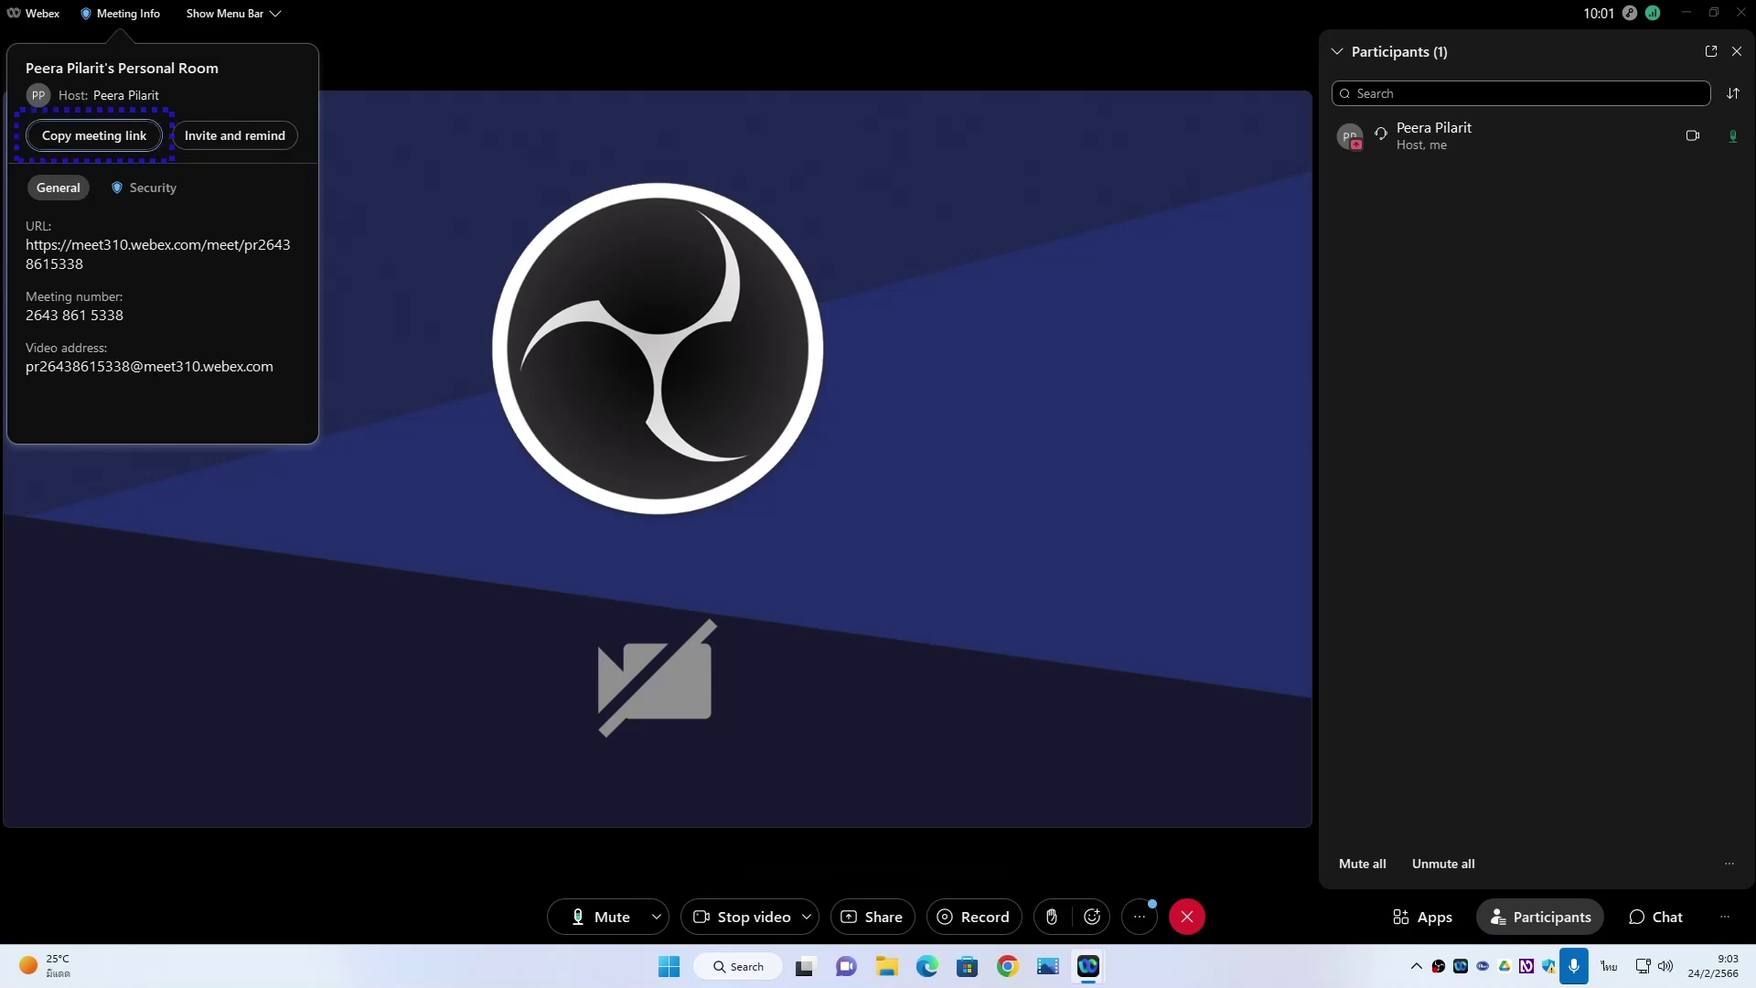
key(Return)
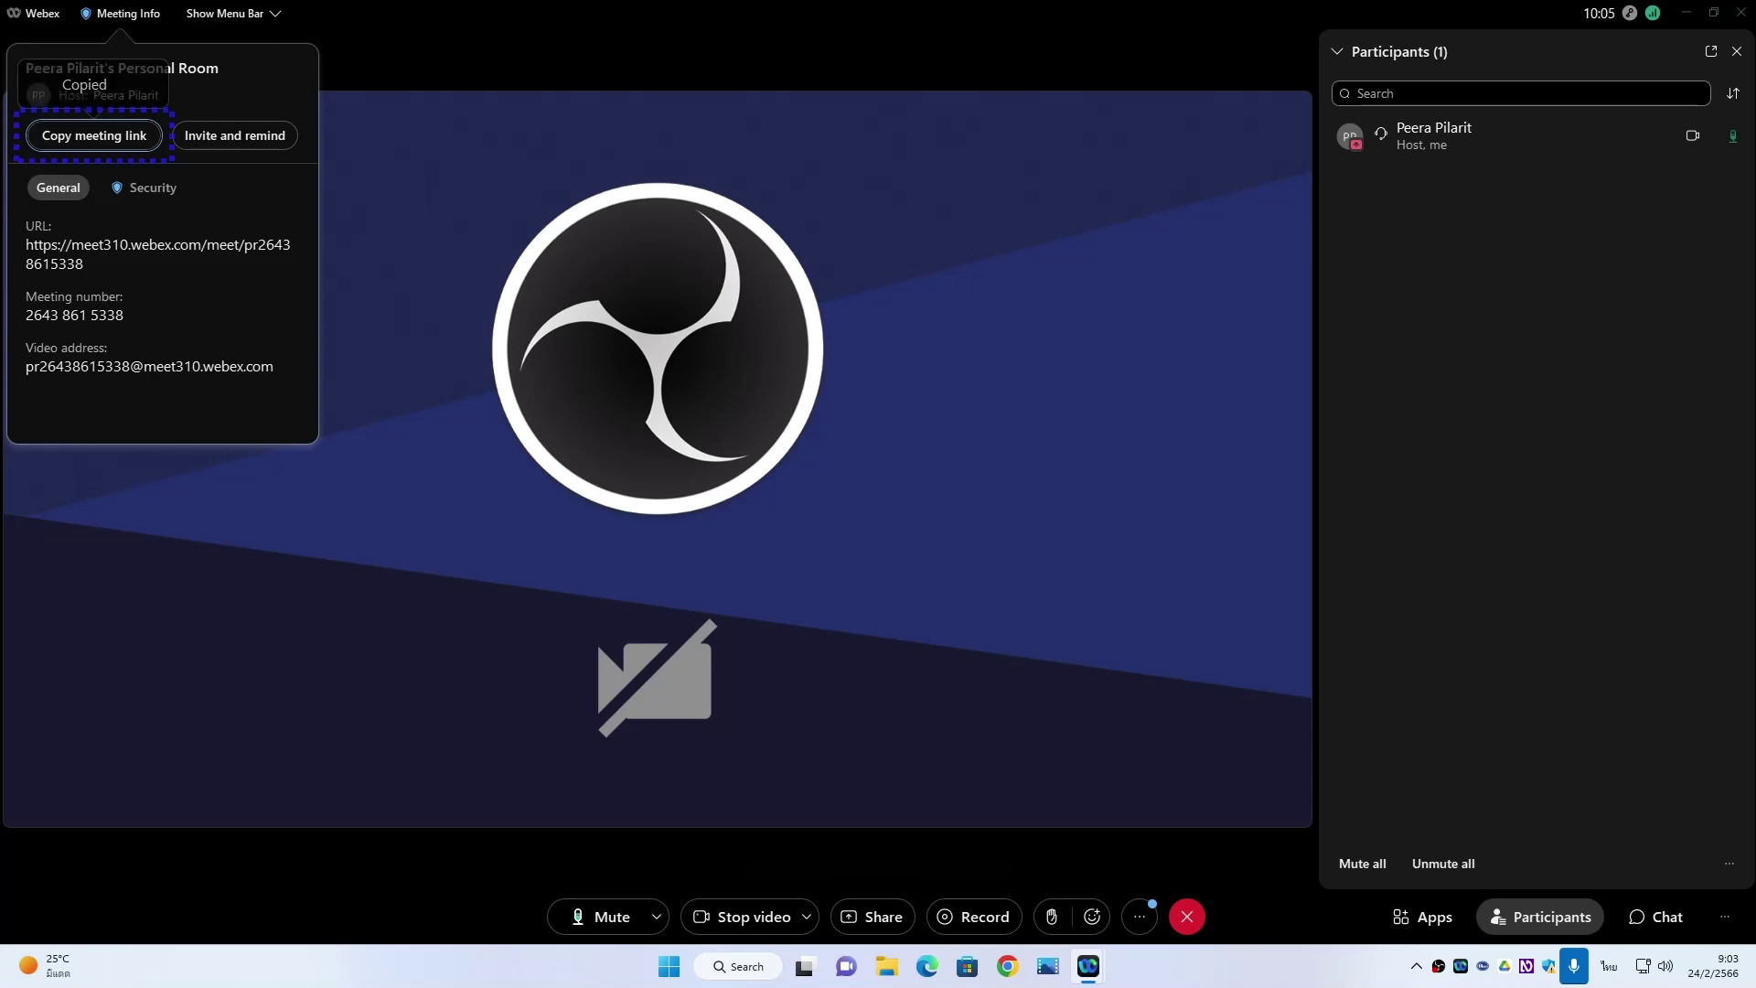
key(Return)
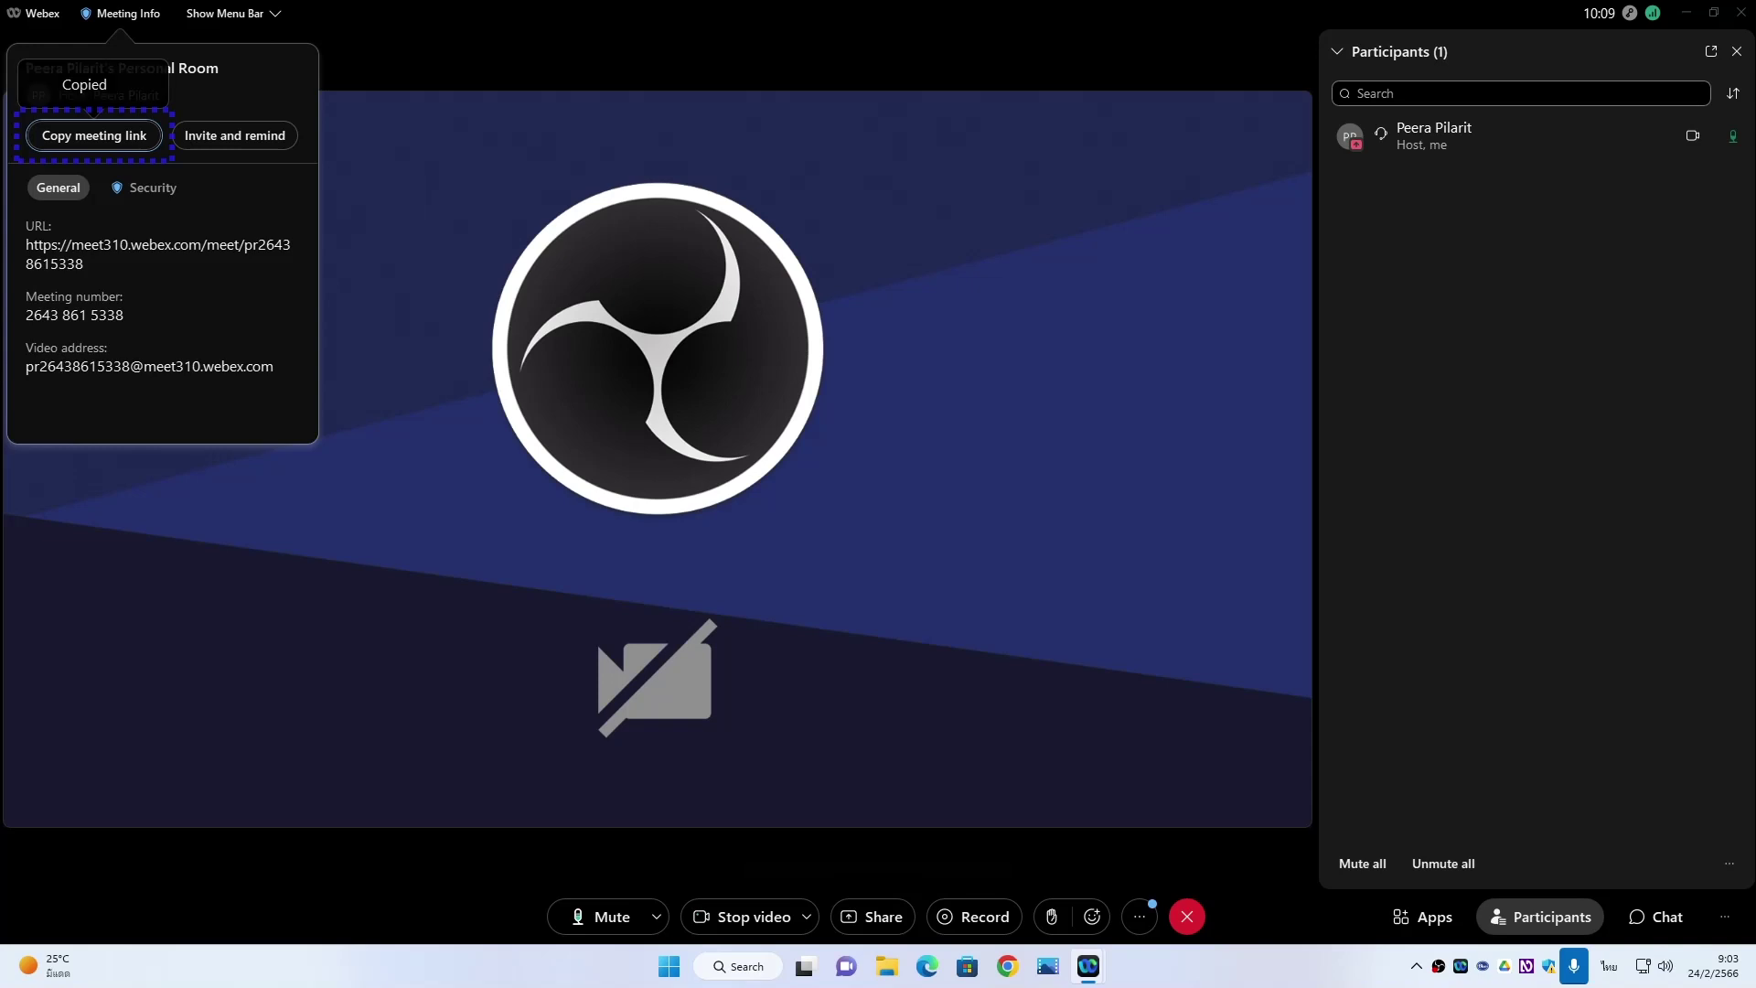
key(Tab)
key(shift+Tab)
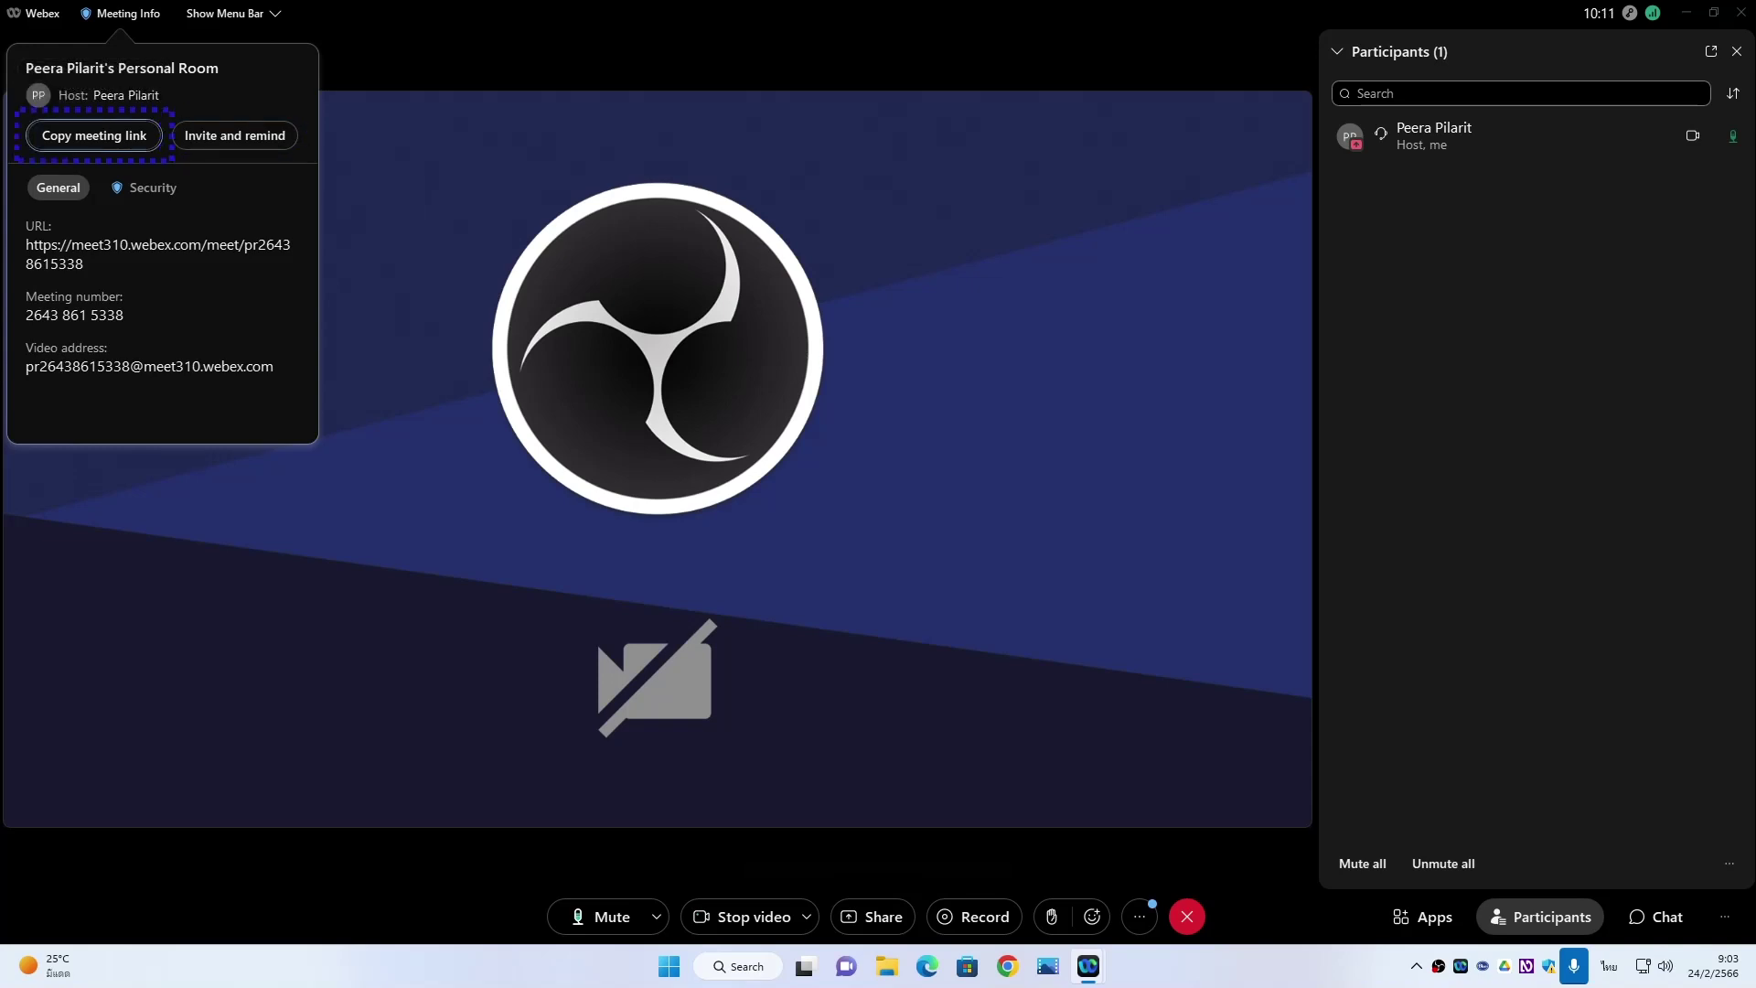
key(Return)
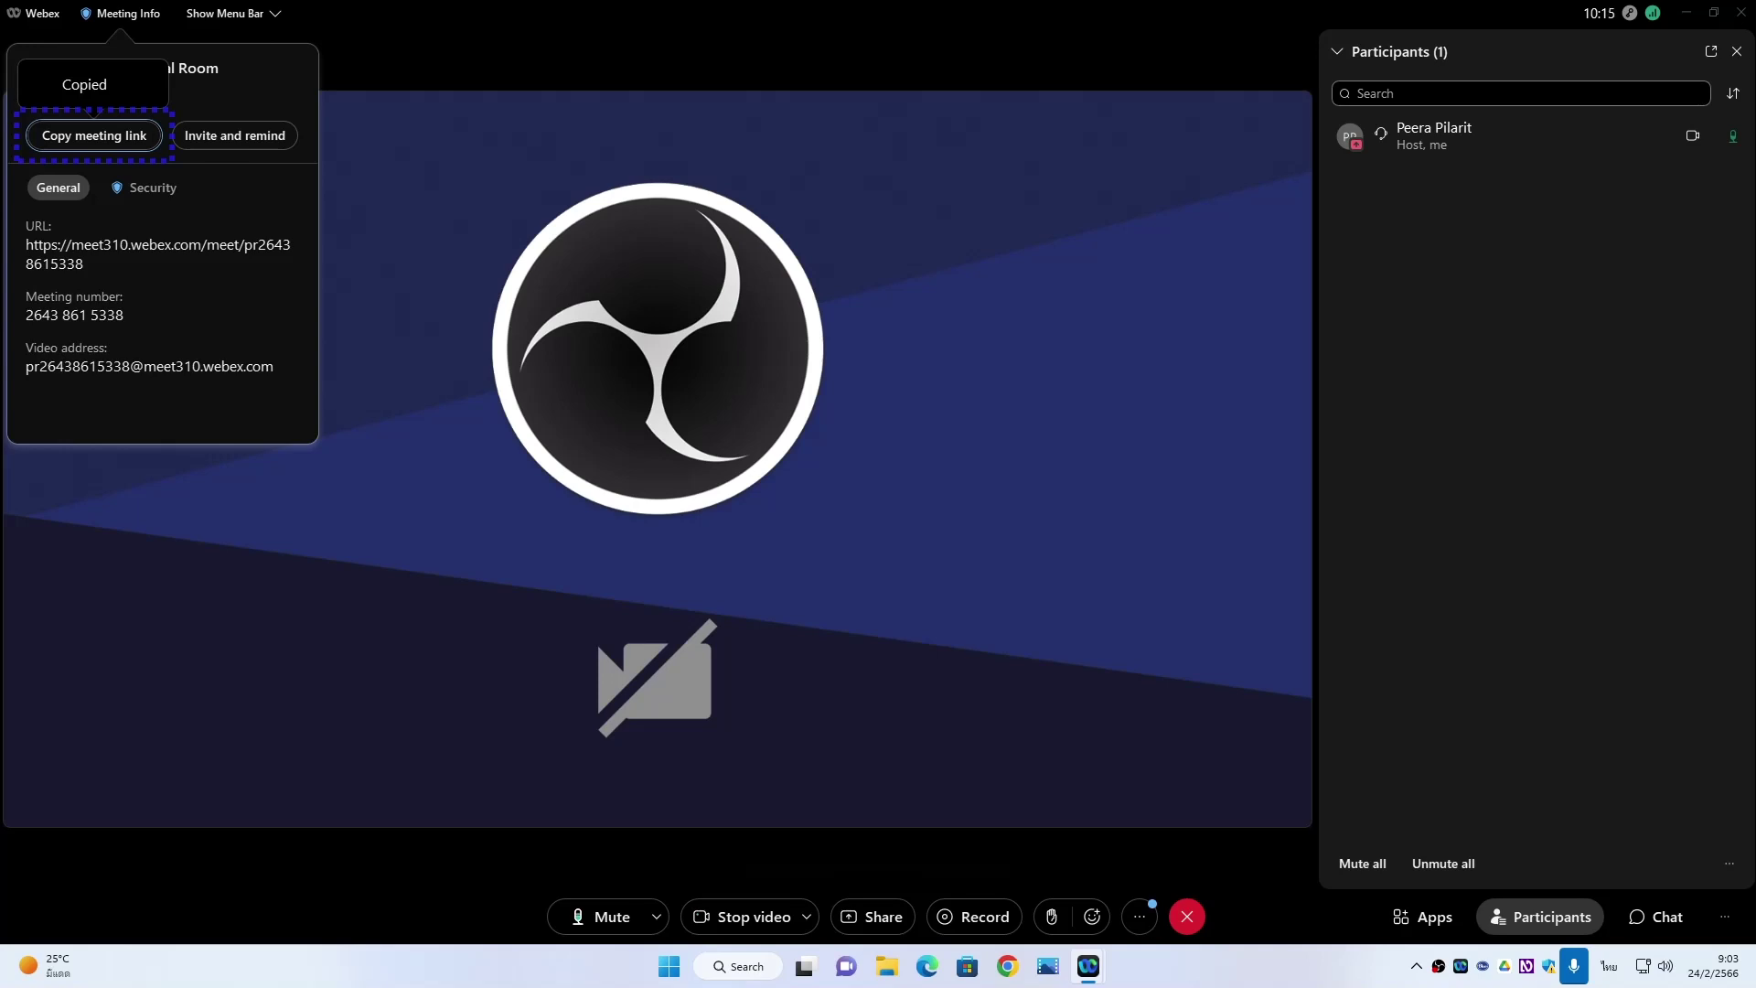
- Open Notepad and paste the copied meeting link into its blank document
key(super+r)
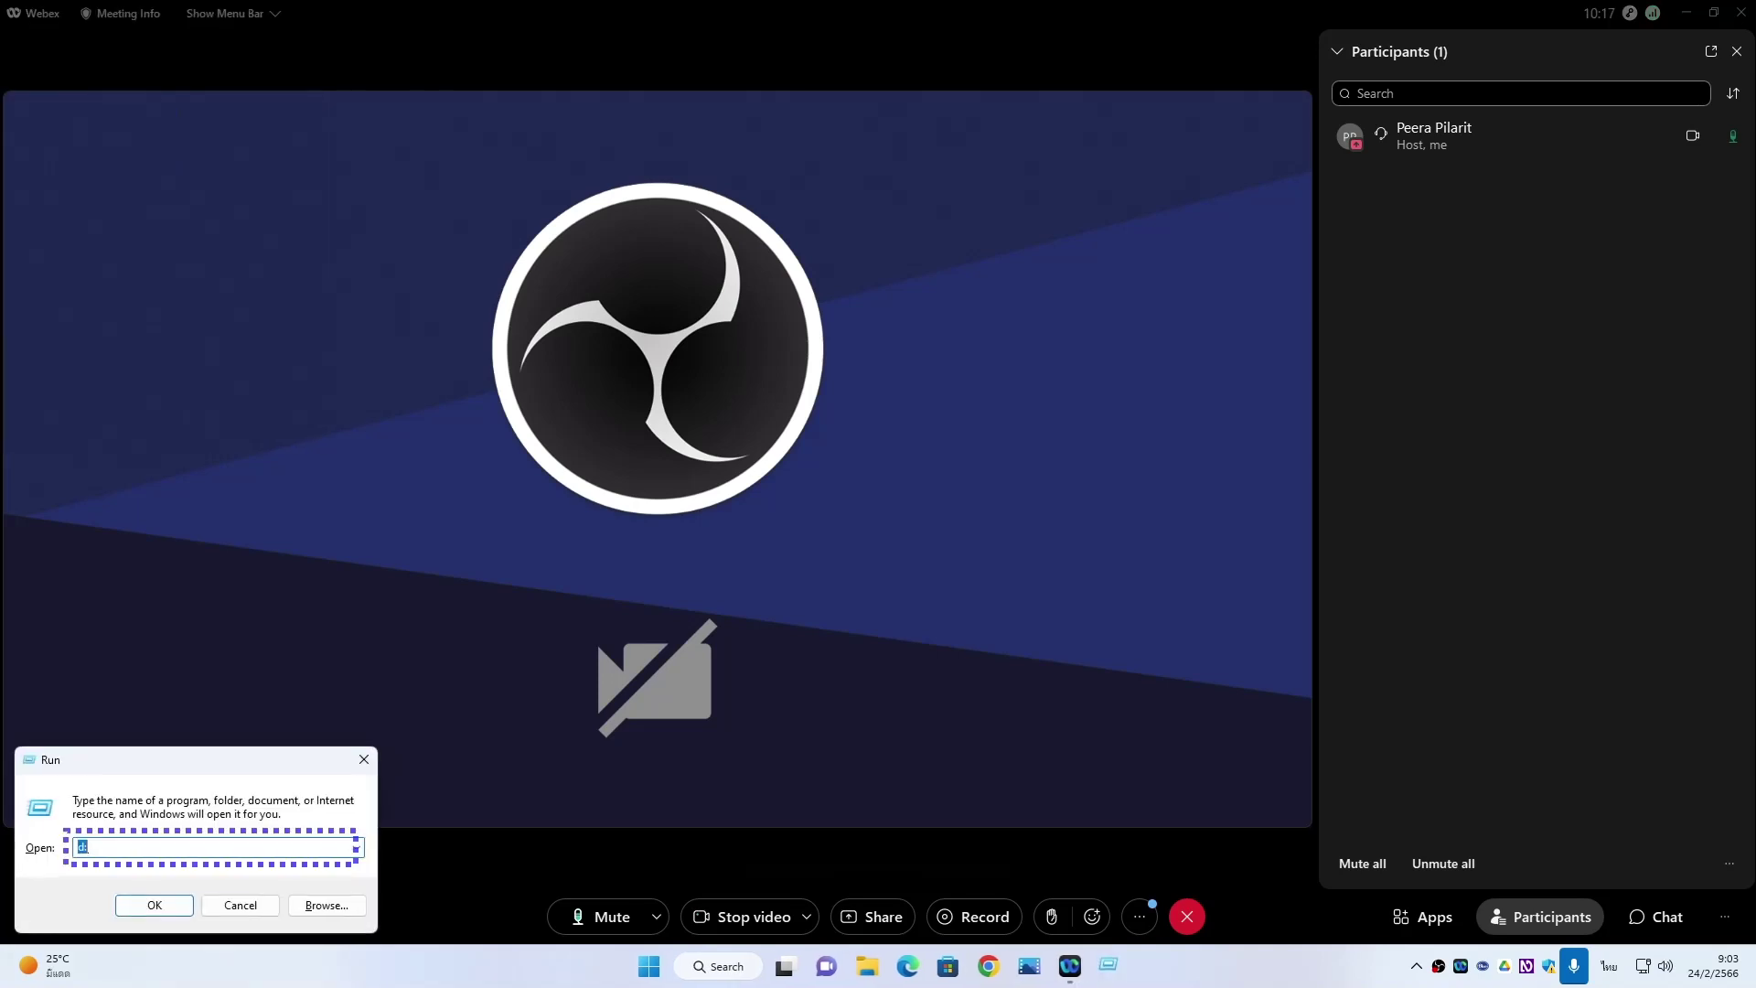
key(grave)
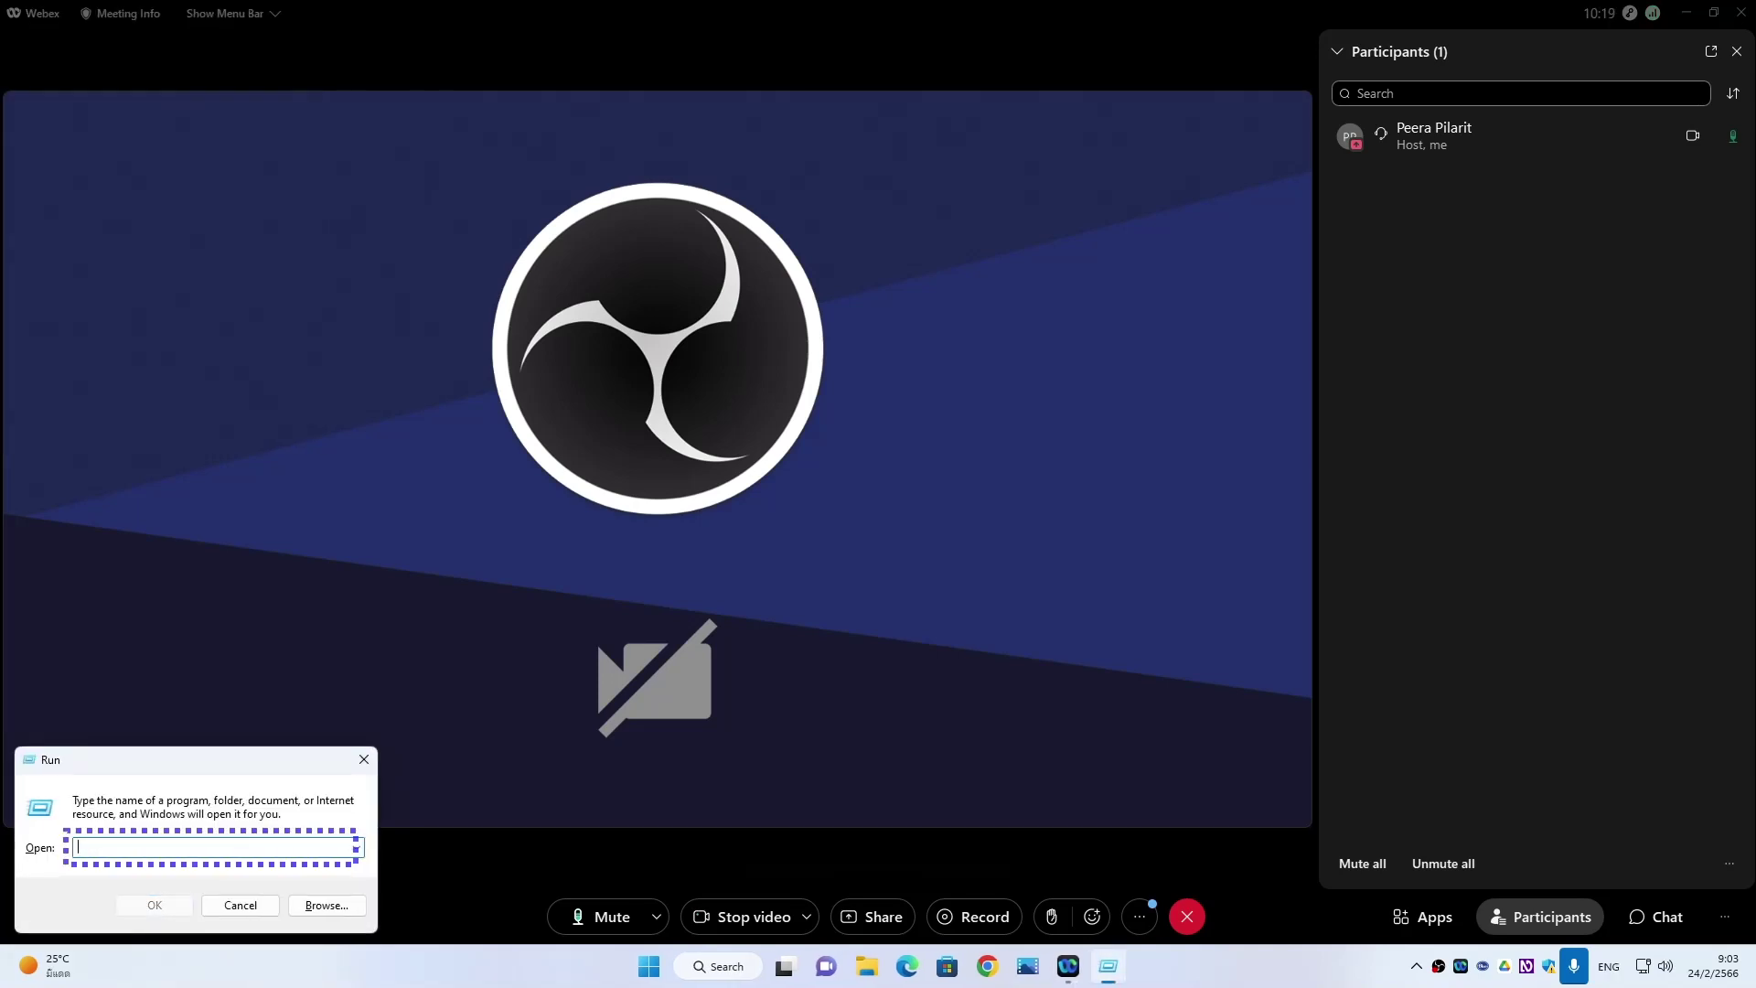
text(notepad)
key(Return)
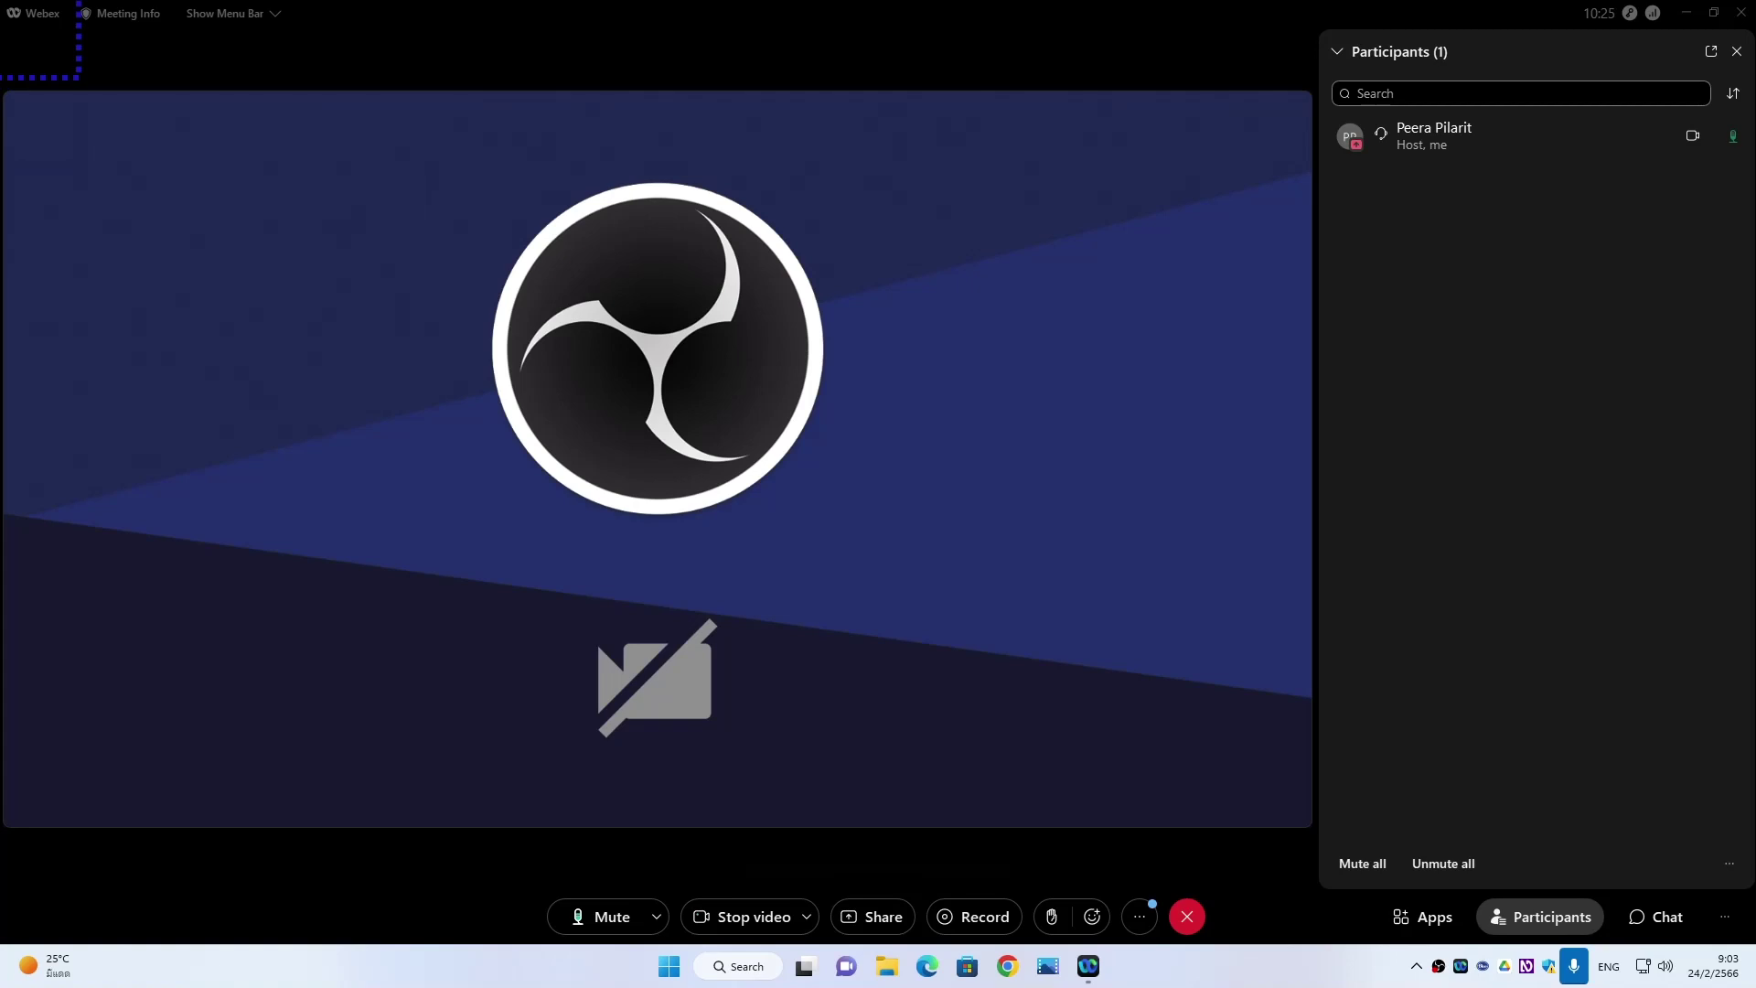
key(alt+Tab)
key(alt+Tab)
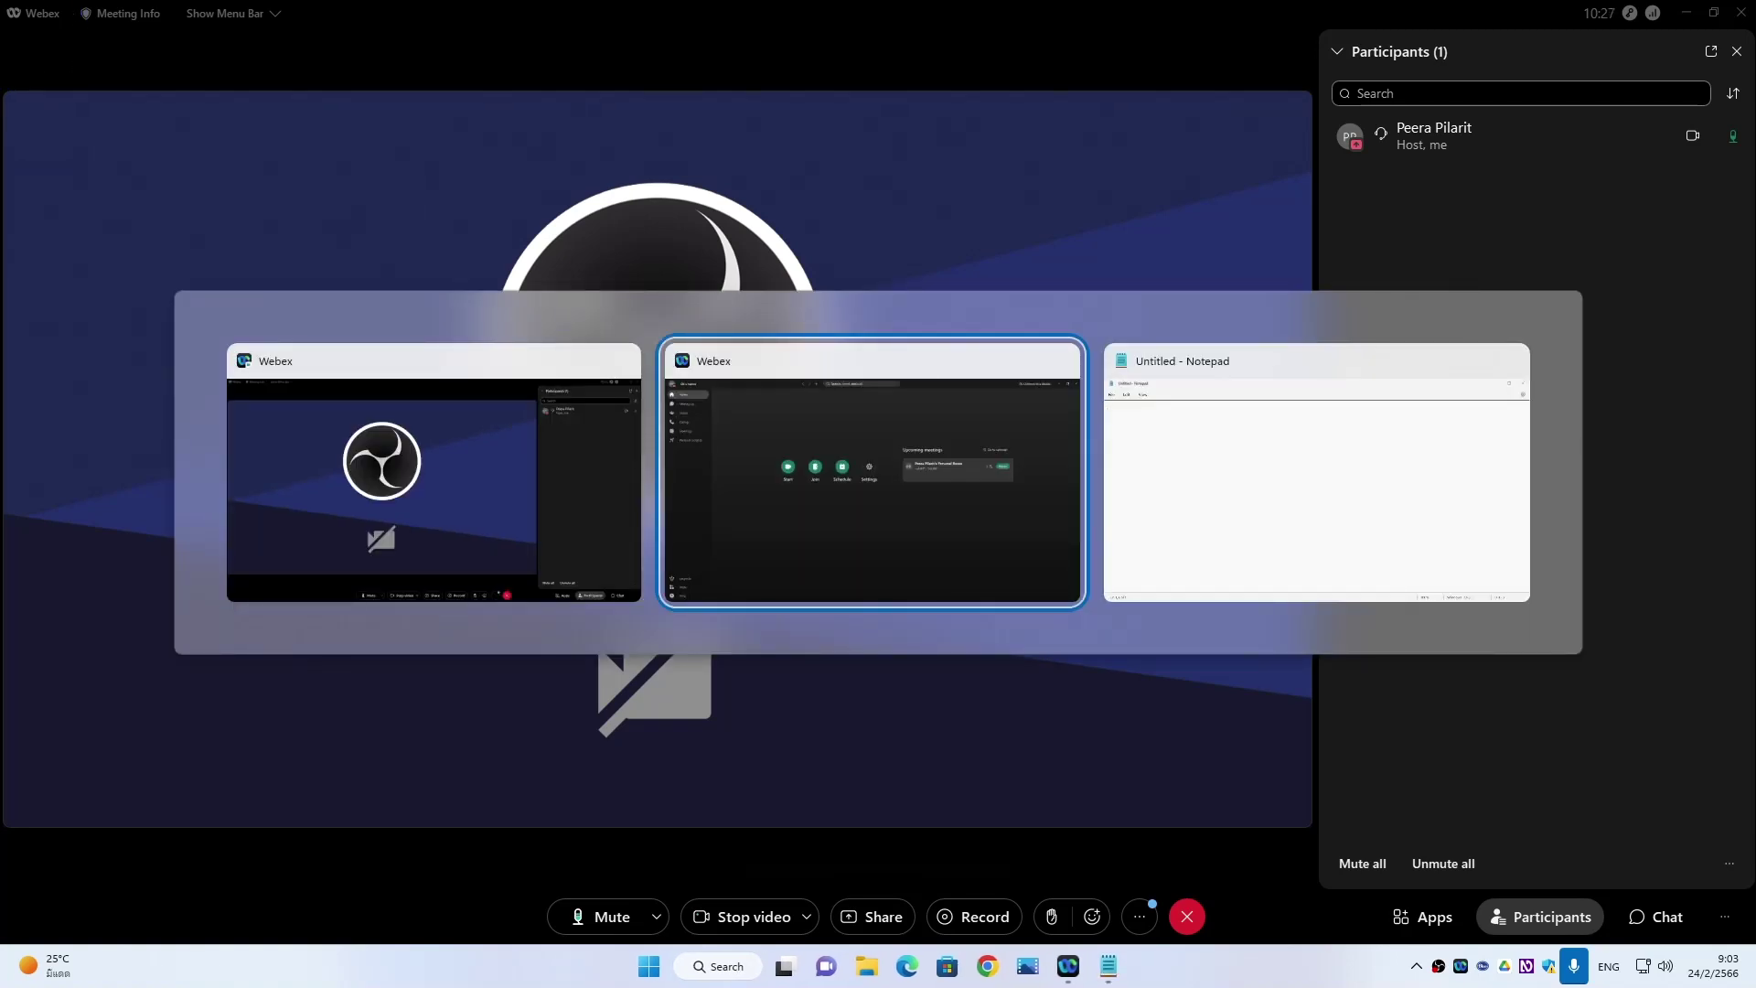
key(alt+Tab)
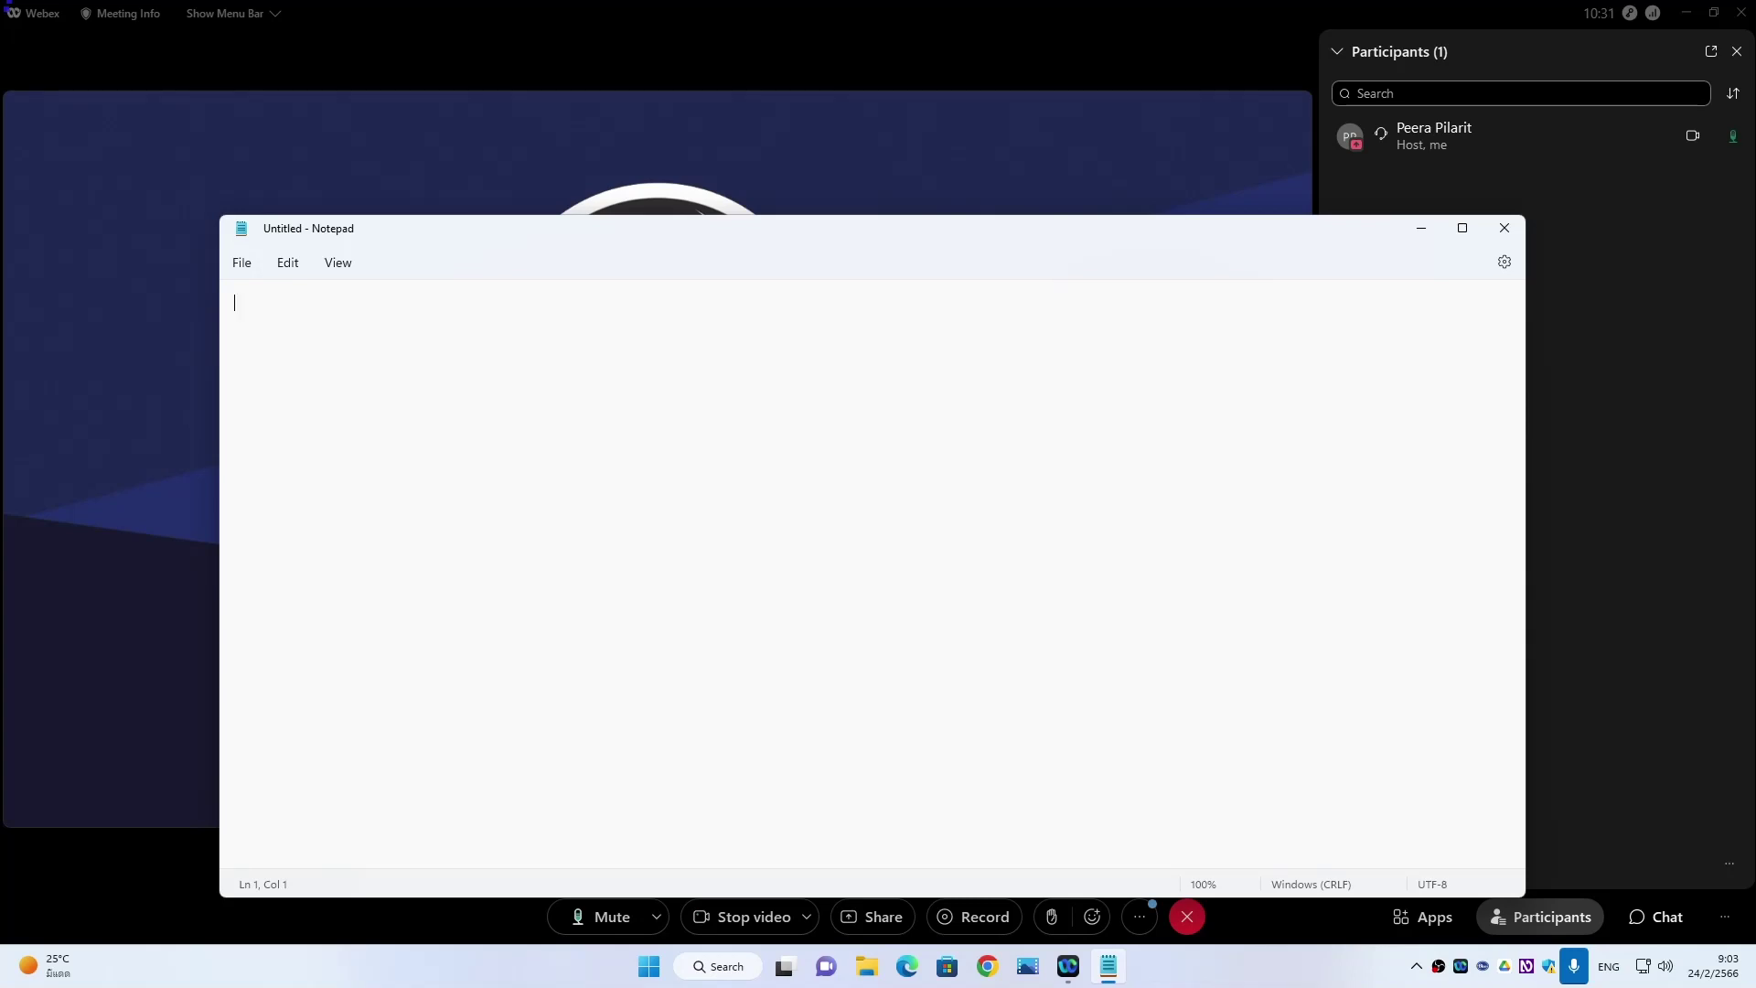
key(ctrl+v)
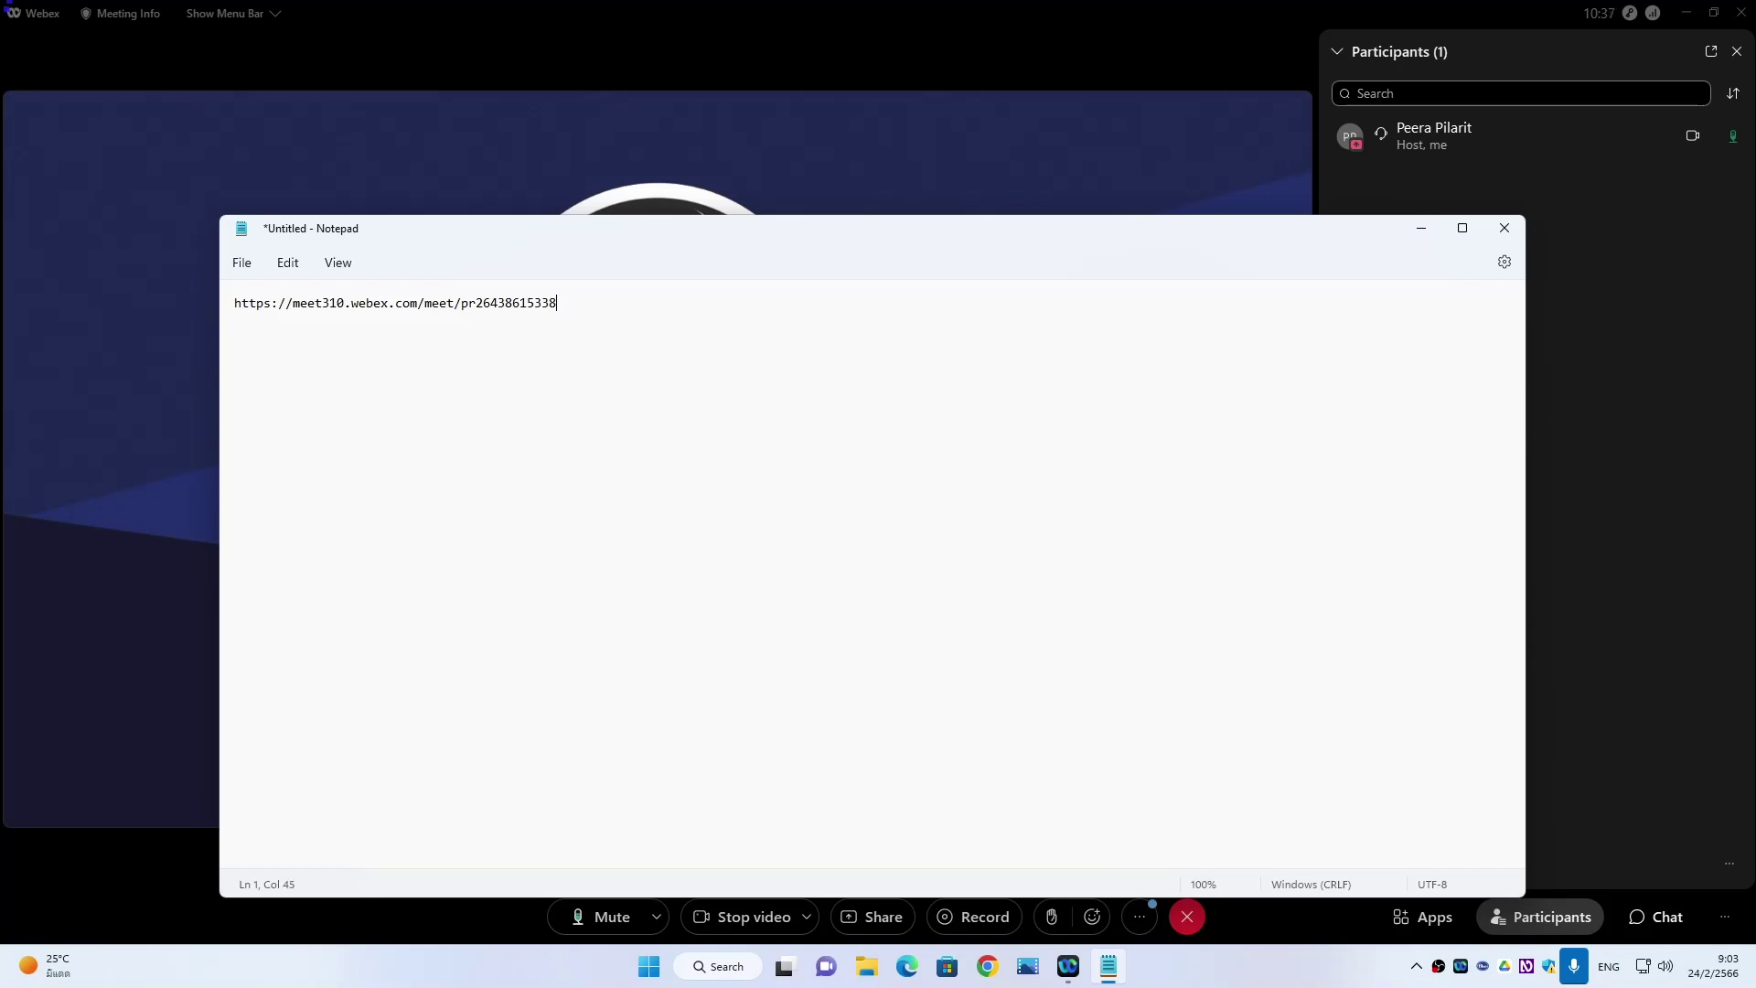
- Switch back to the Webex meeting window, return to the Meeting Info control, and show the menu bar
key(alt+Tab)
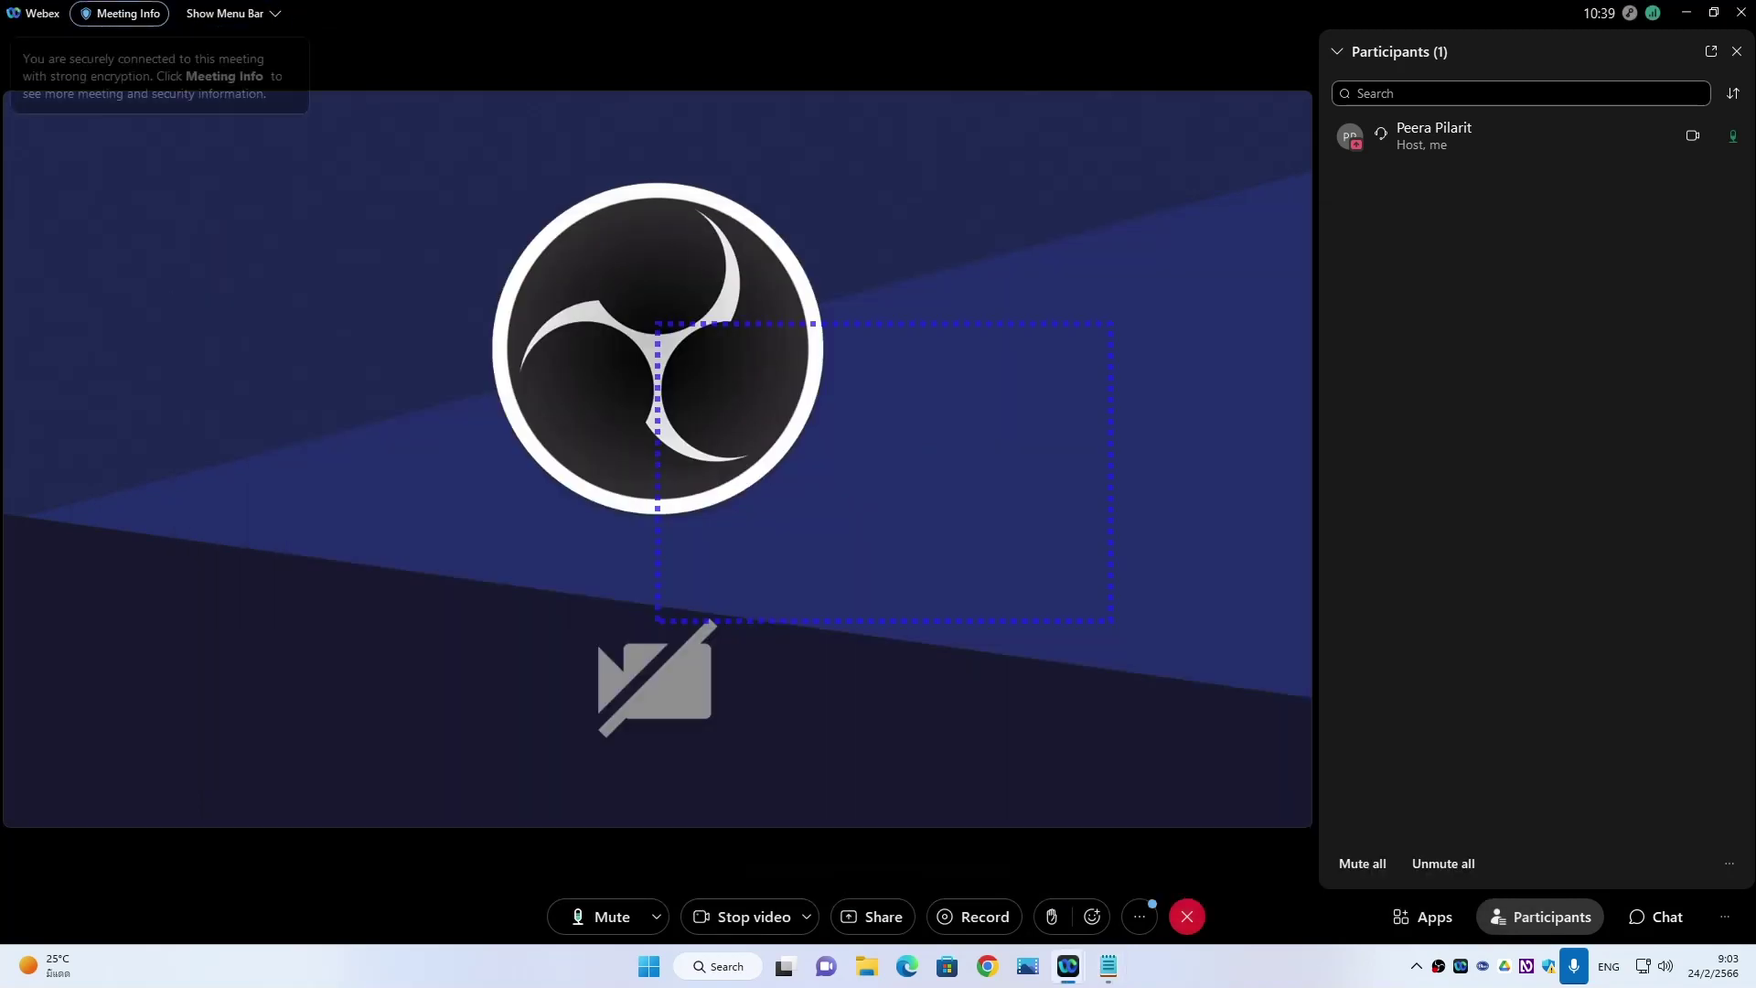
key(Tab)
key(Tab)
key(shift+Tab)
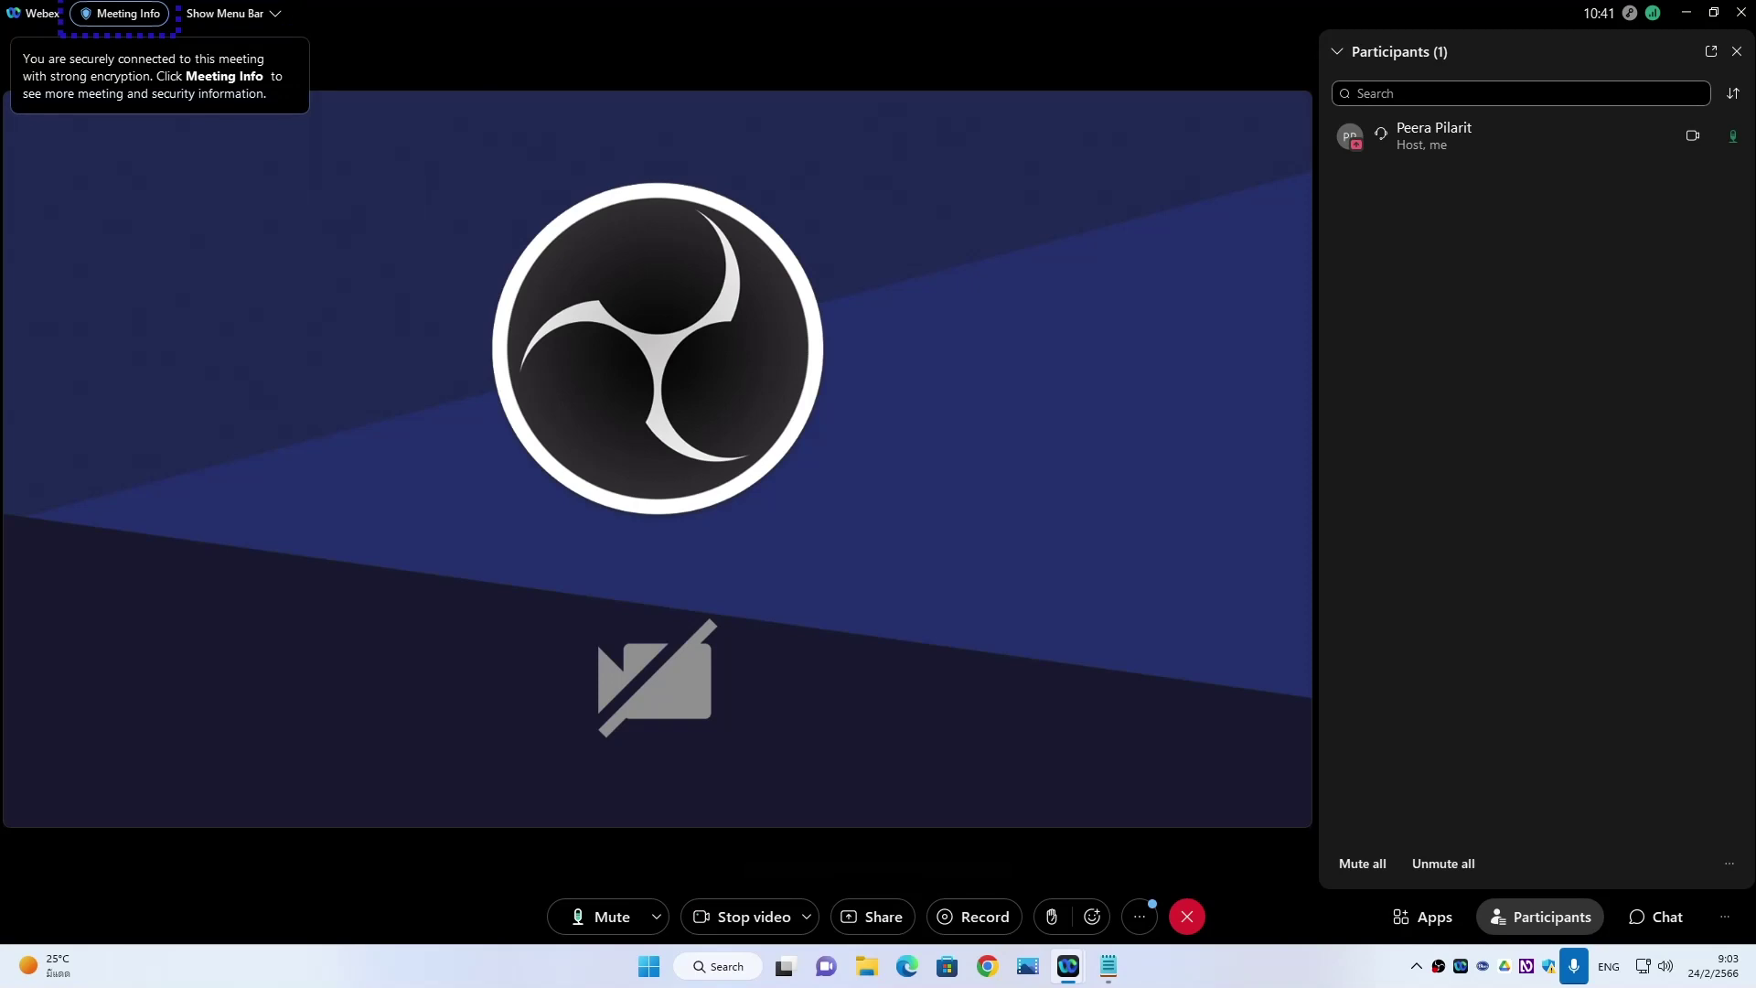
key(alt+Tab)
key(alt+Tab)
key(alt+Tab)
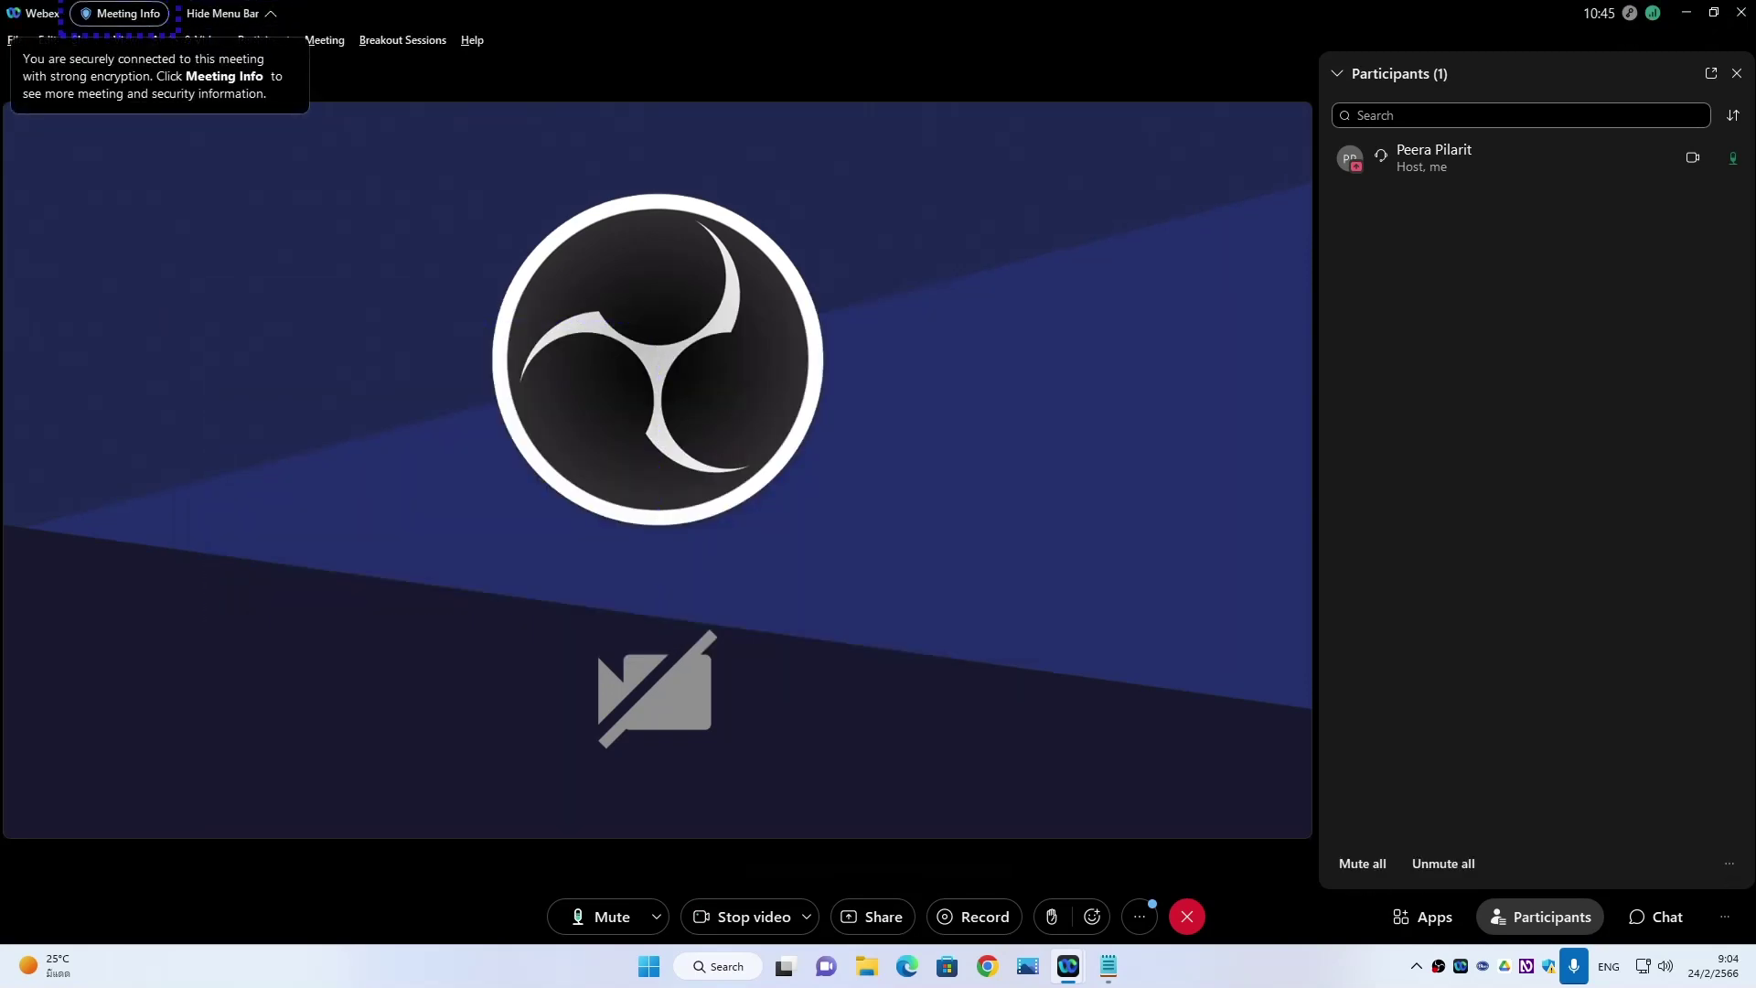
key(alt+Tab)
key(alt+Tab)
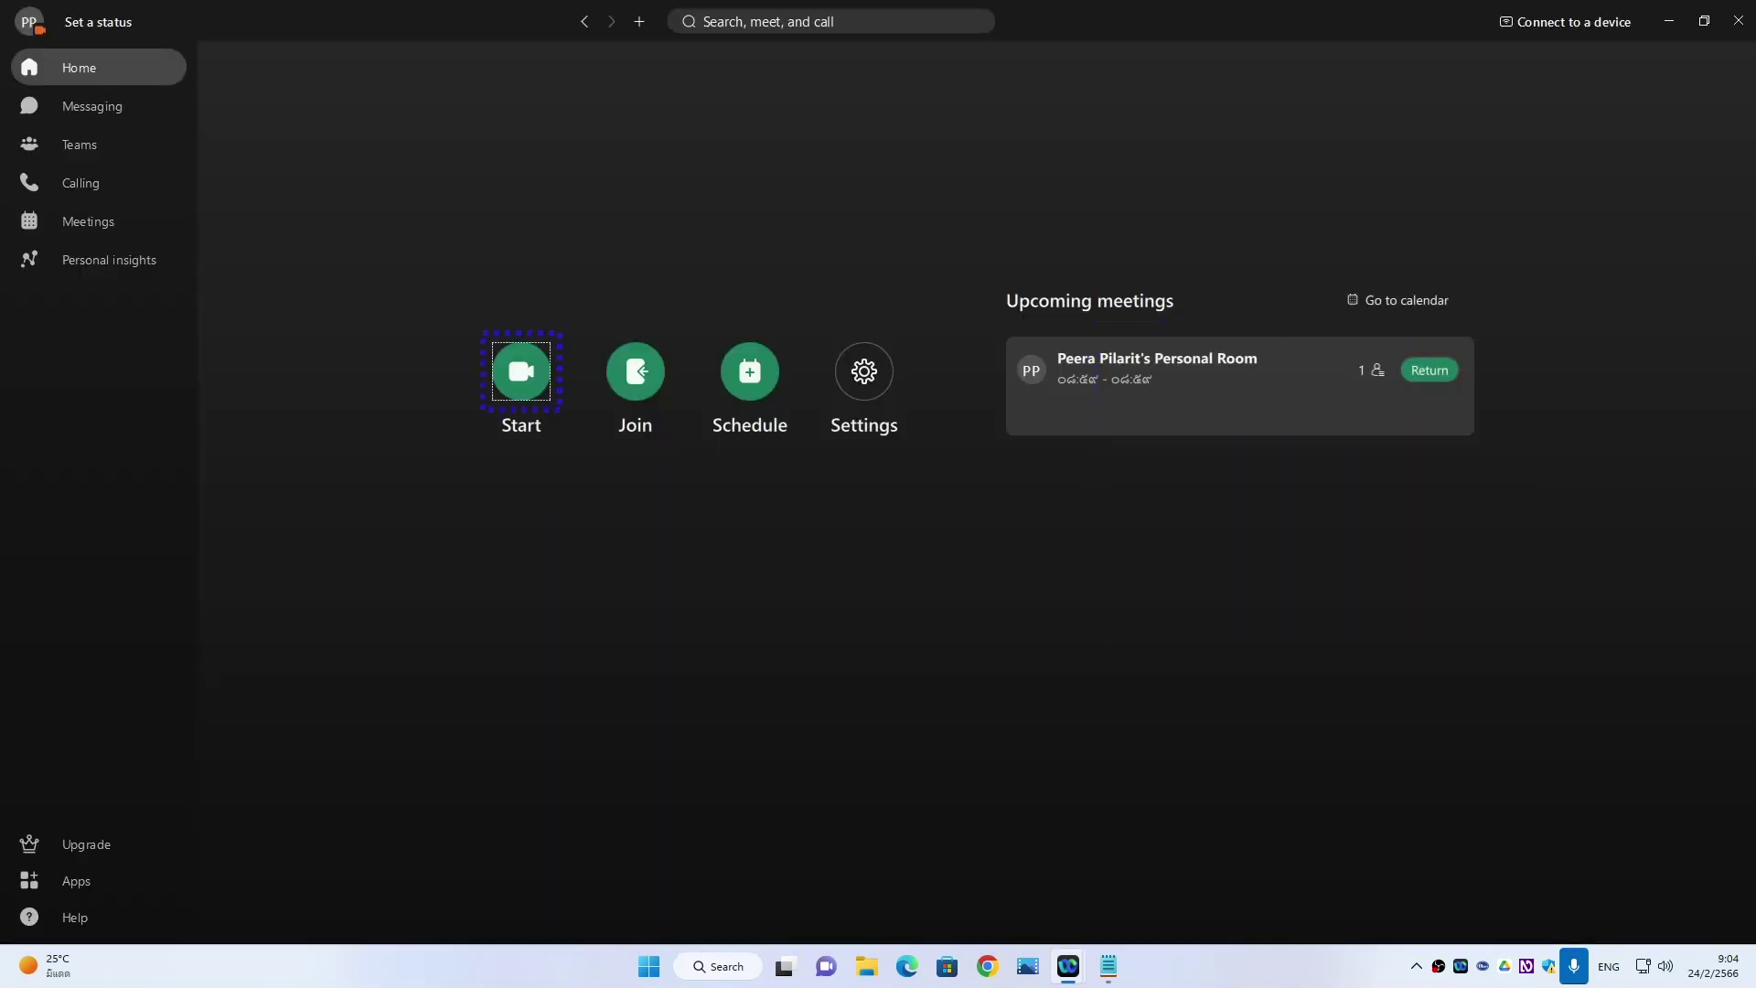
key(shift+Tab)
key(alt+Tab)
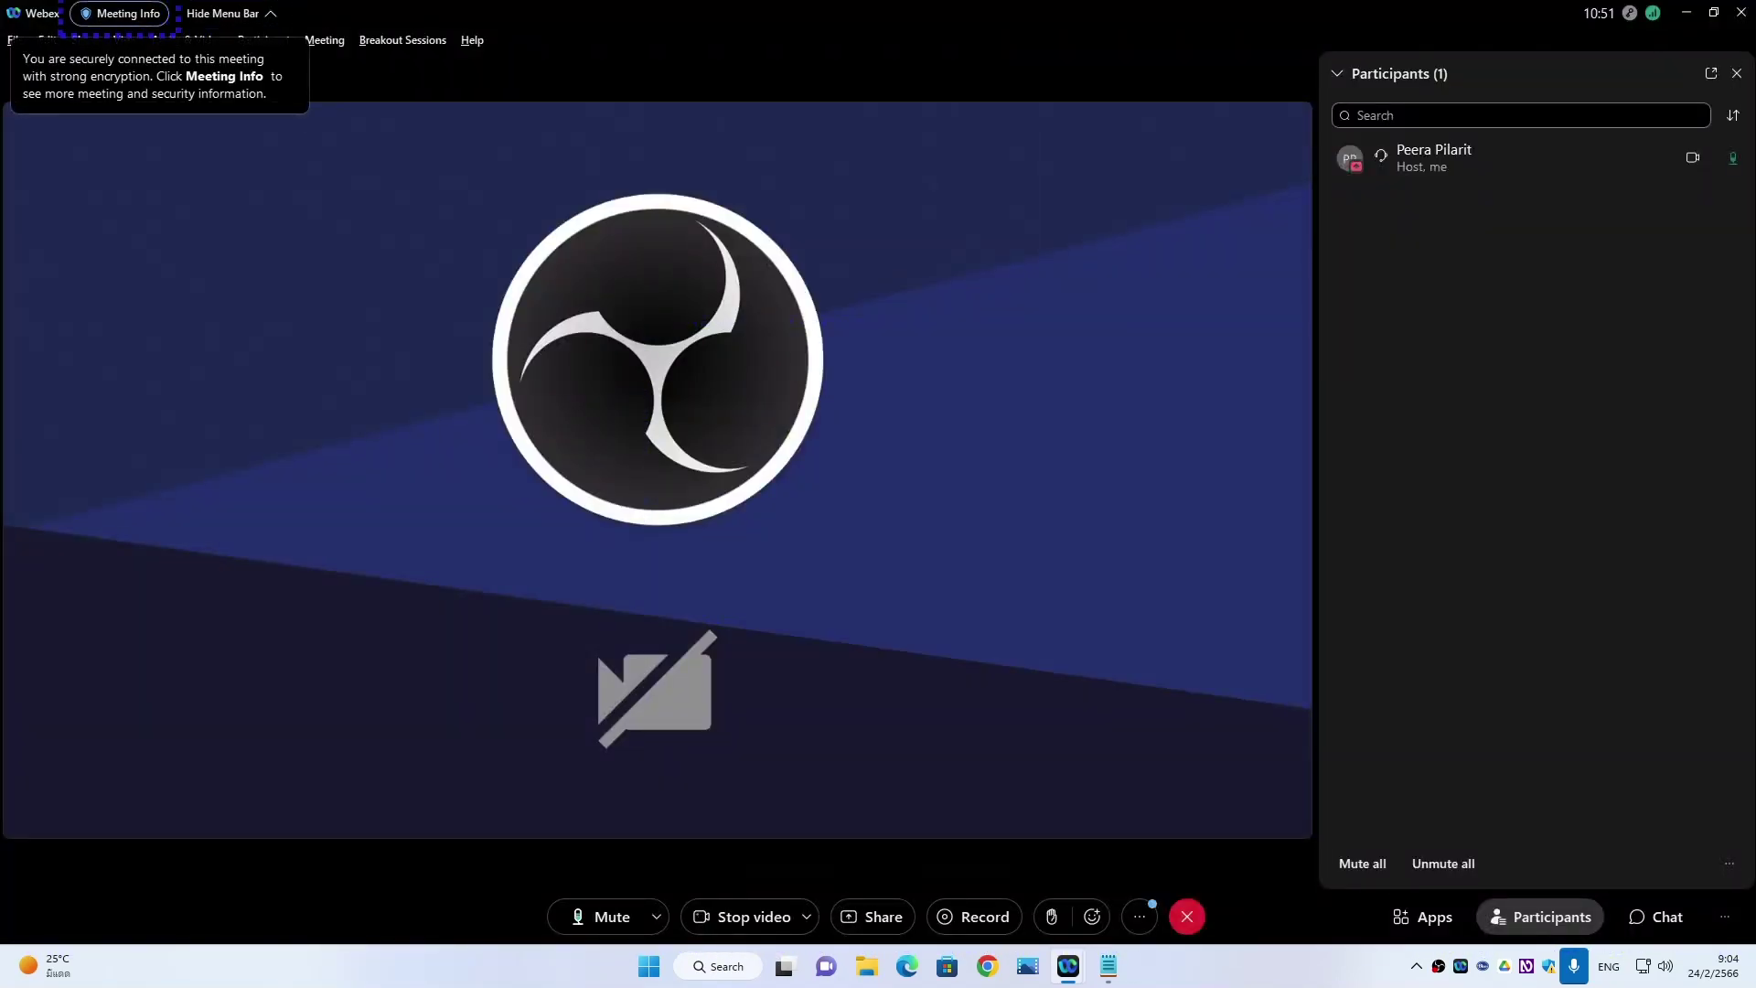
- Reopen the meeting information, copy the meeting link again, and close the information
key(Return)
key(Tab)
key(Tab)
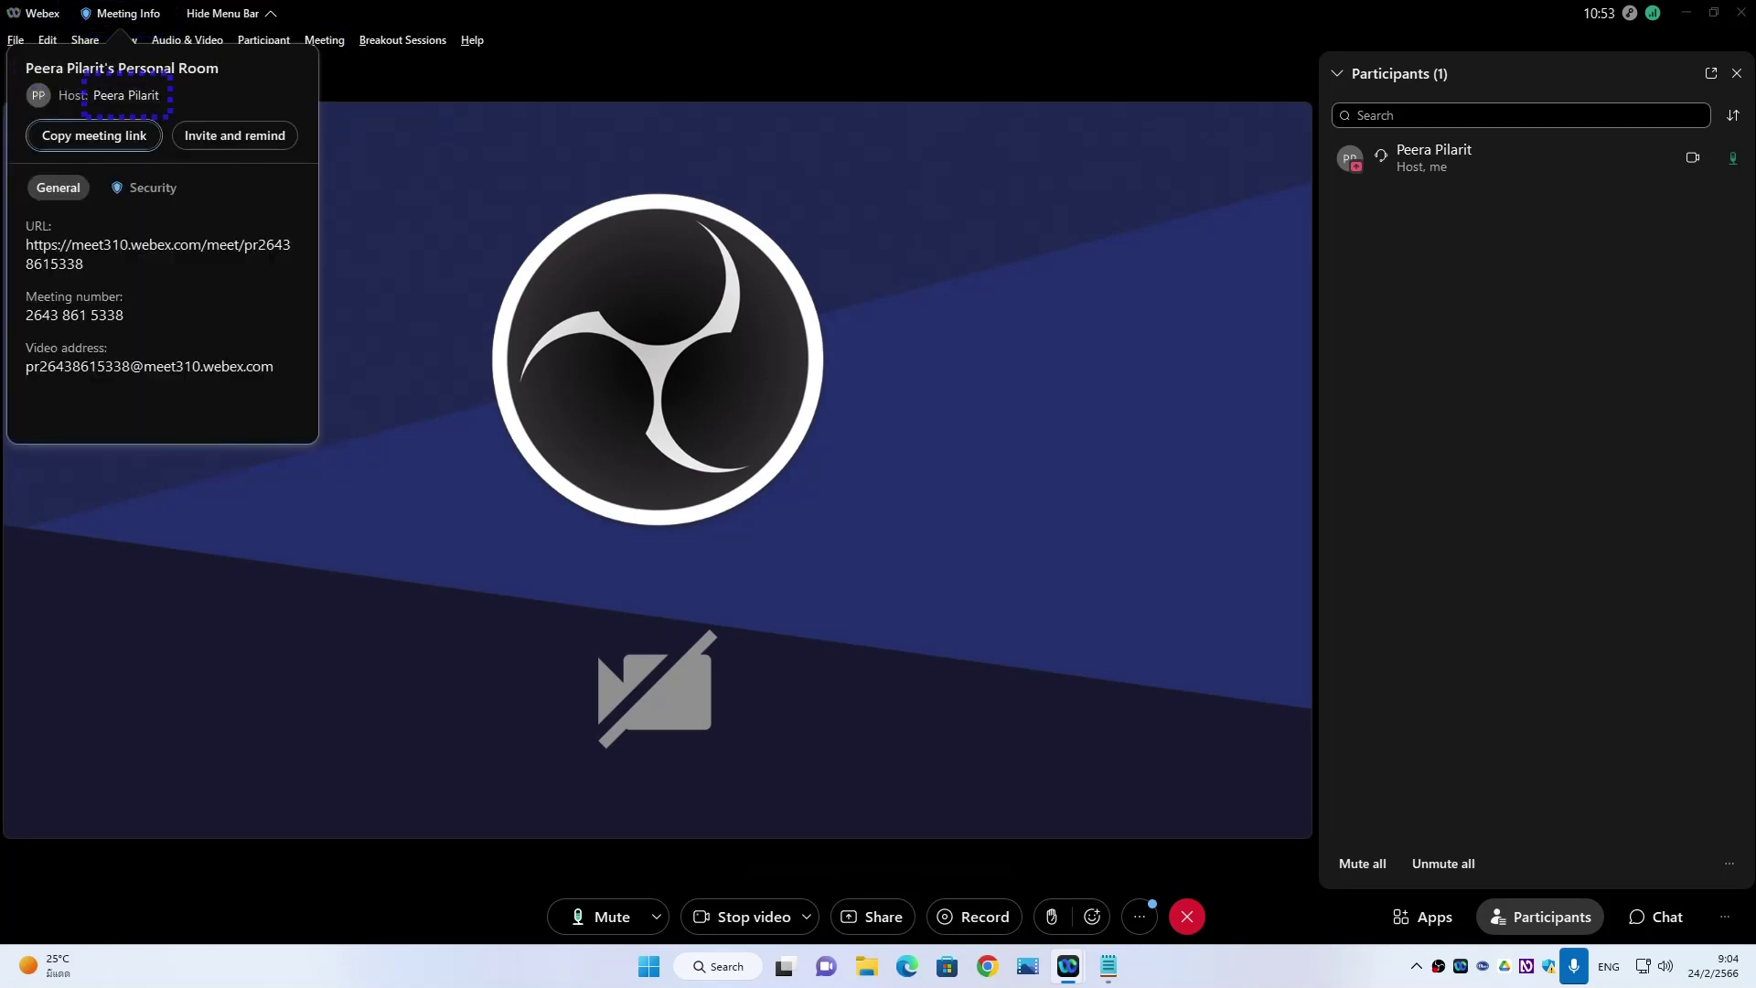
key(Return)
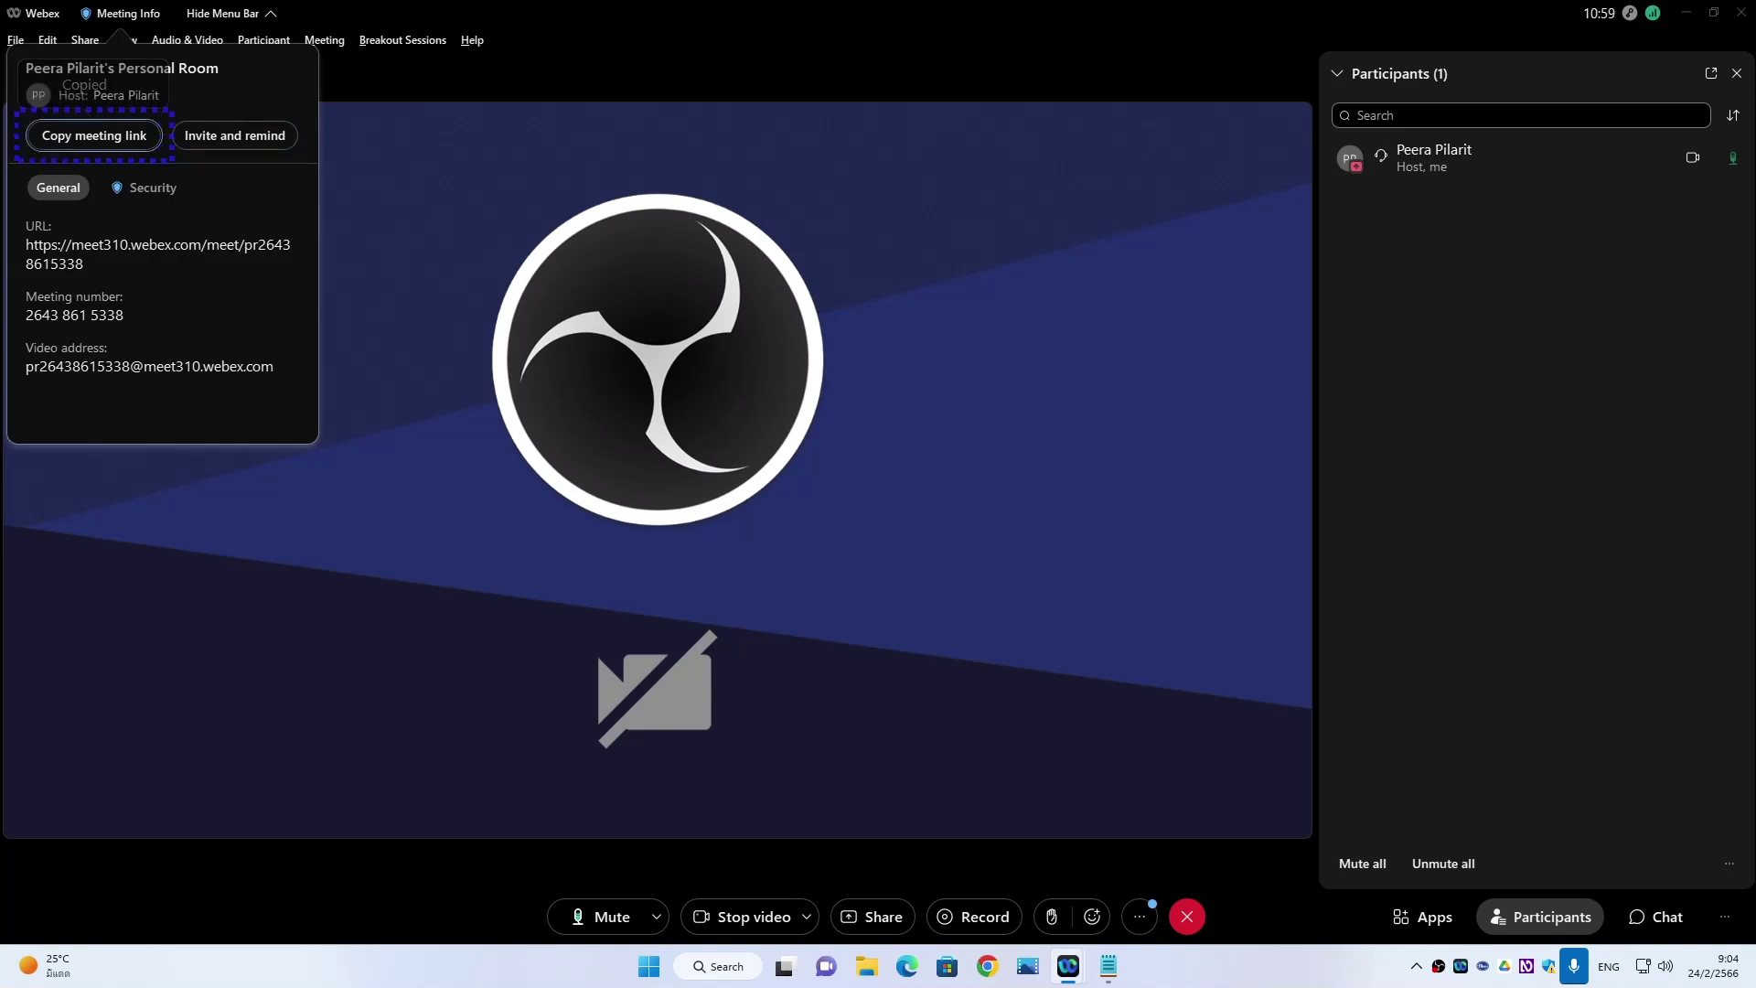
key(Return)
key(Escape)
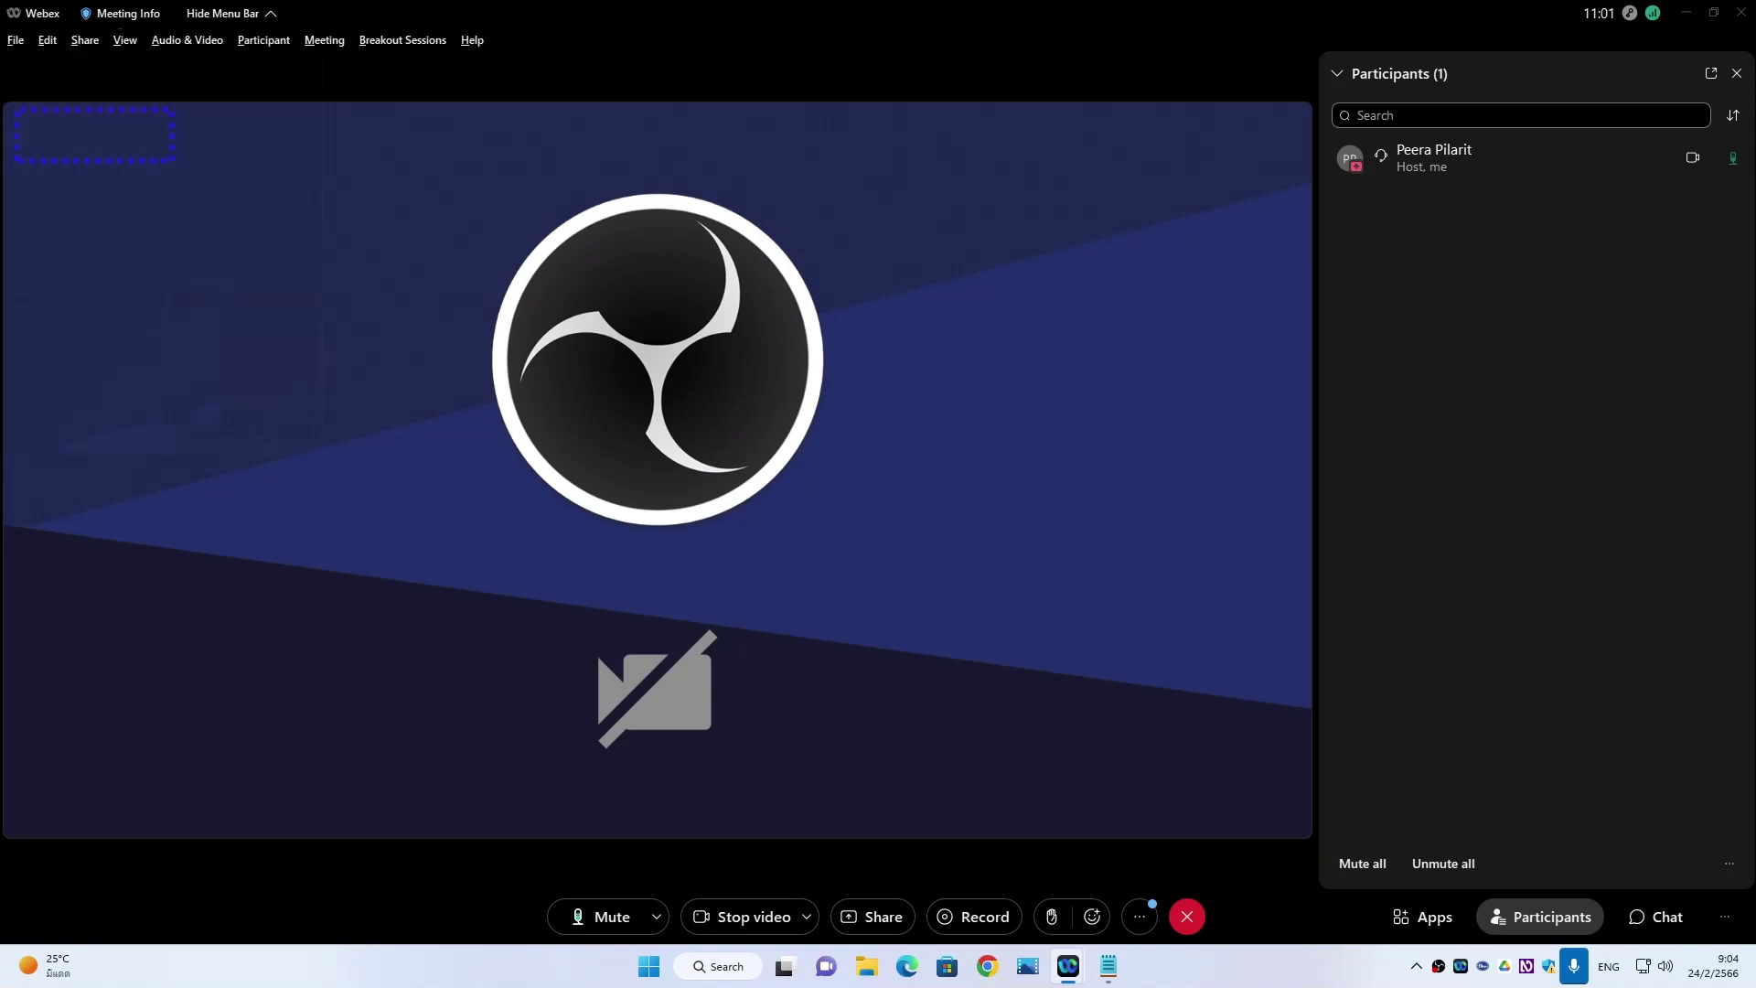
- Switch to Notepad, paste the meeting link after the existing one, and close the document without saving
key(alt+Tab)
key(alt+Tab)
key(alt+Tab)
key(alt+Tab)
key(ctrl+v)
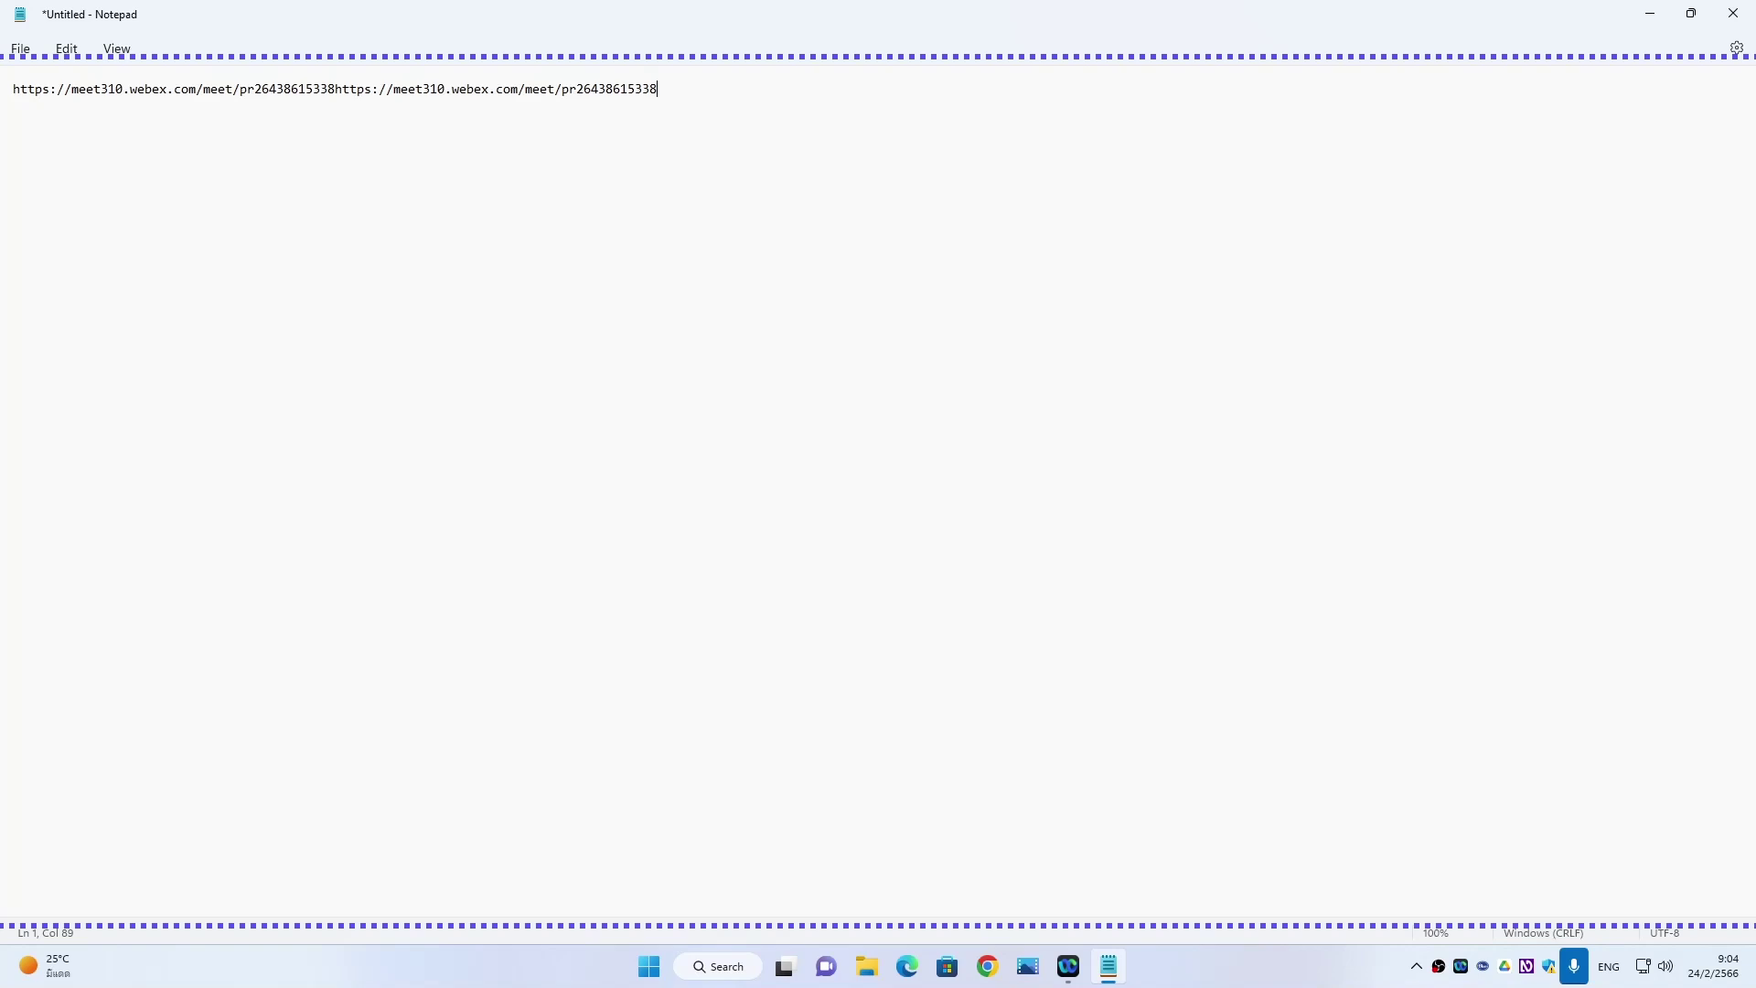
key(alt+F4)
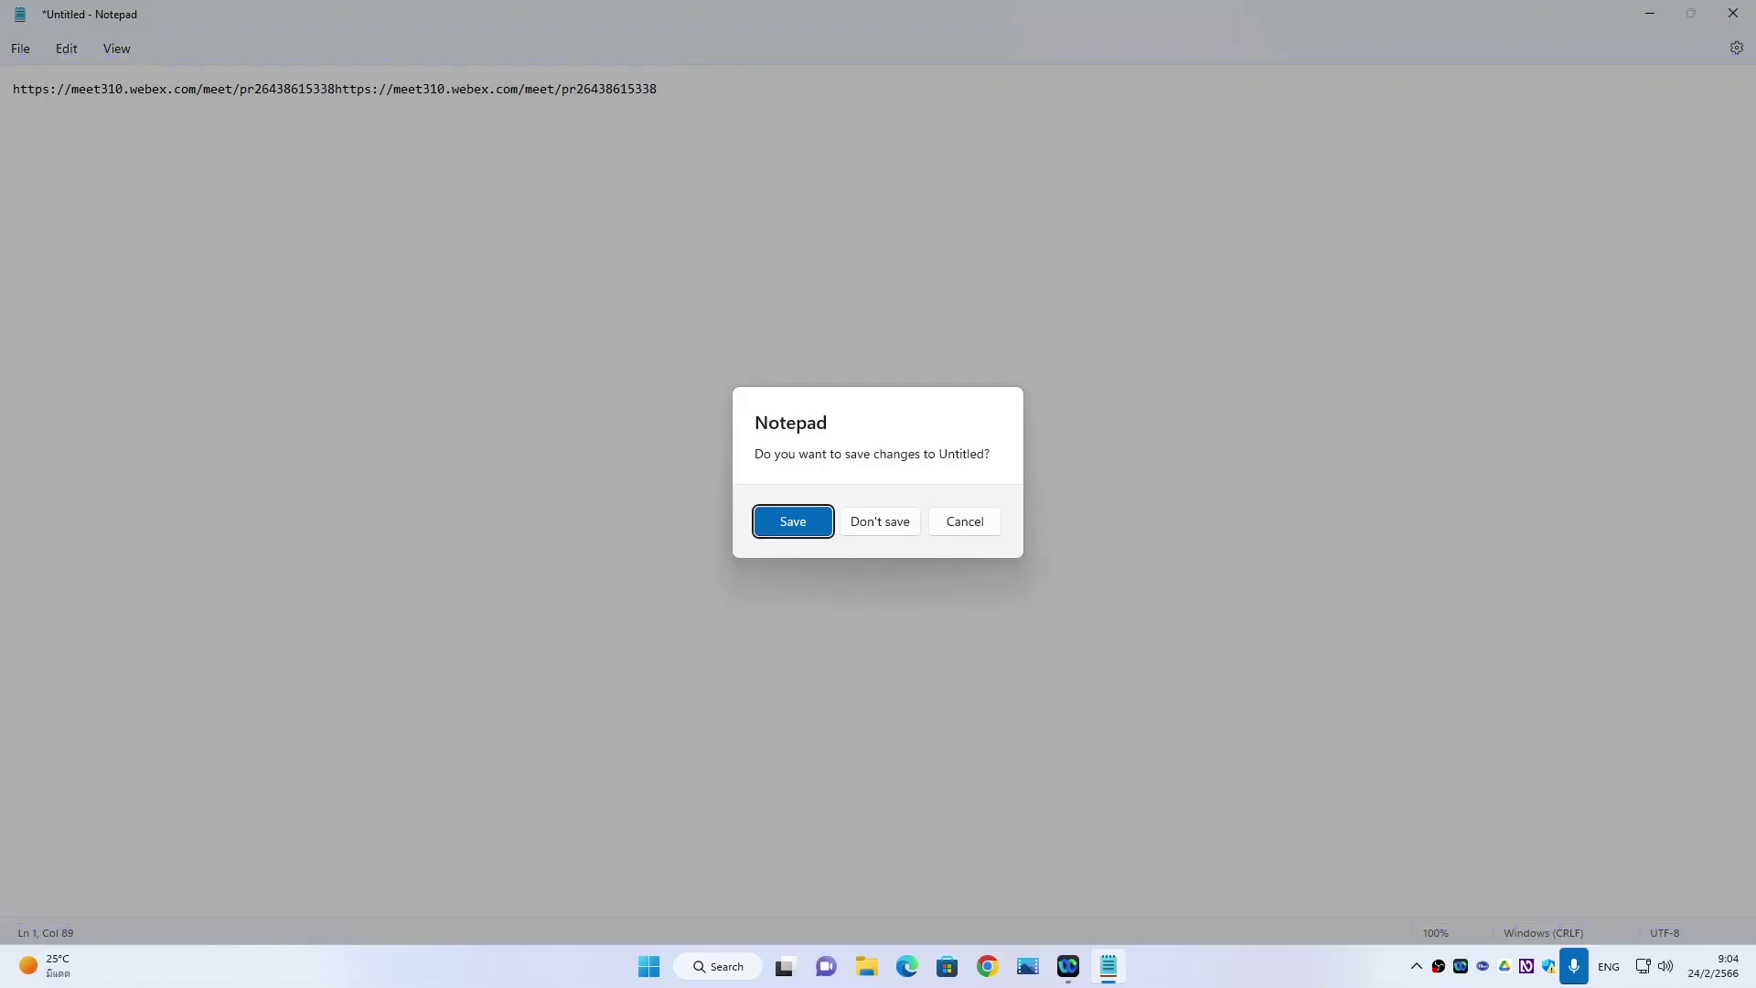
key(Tab)
key(Return)
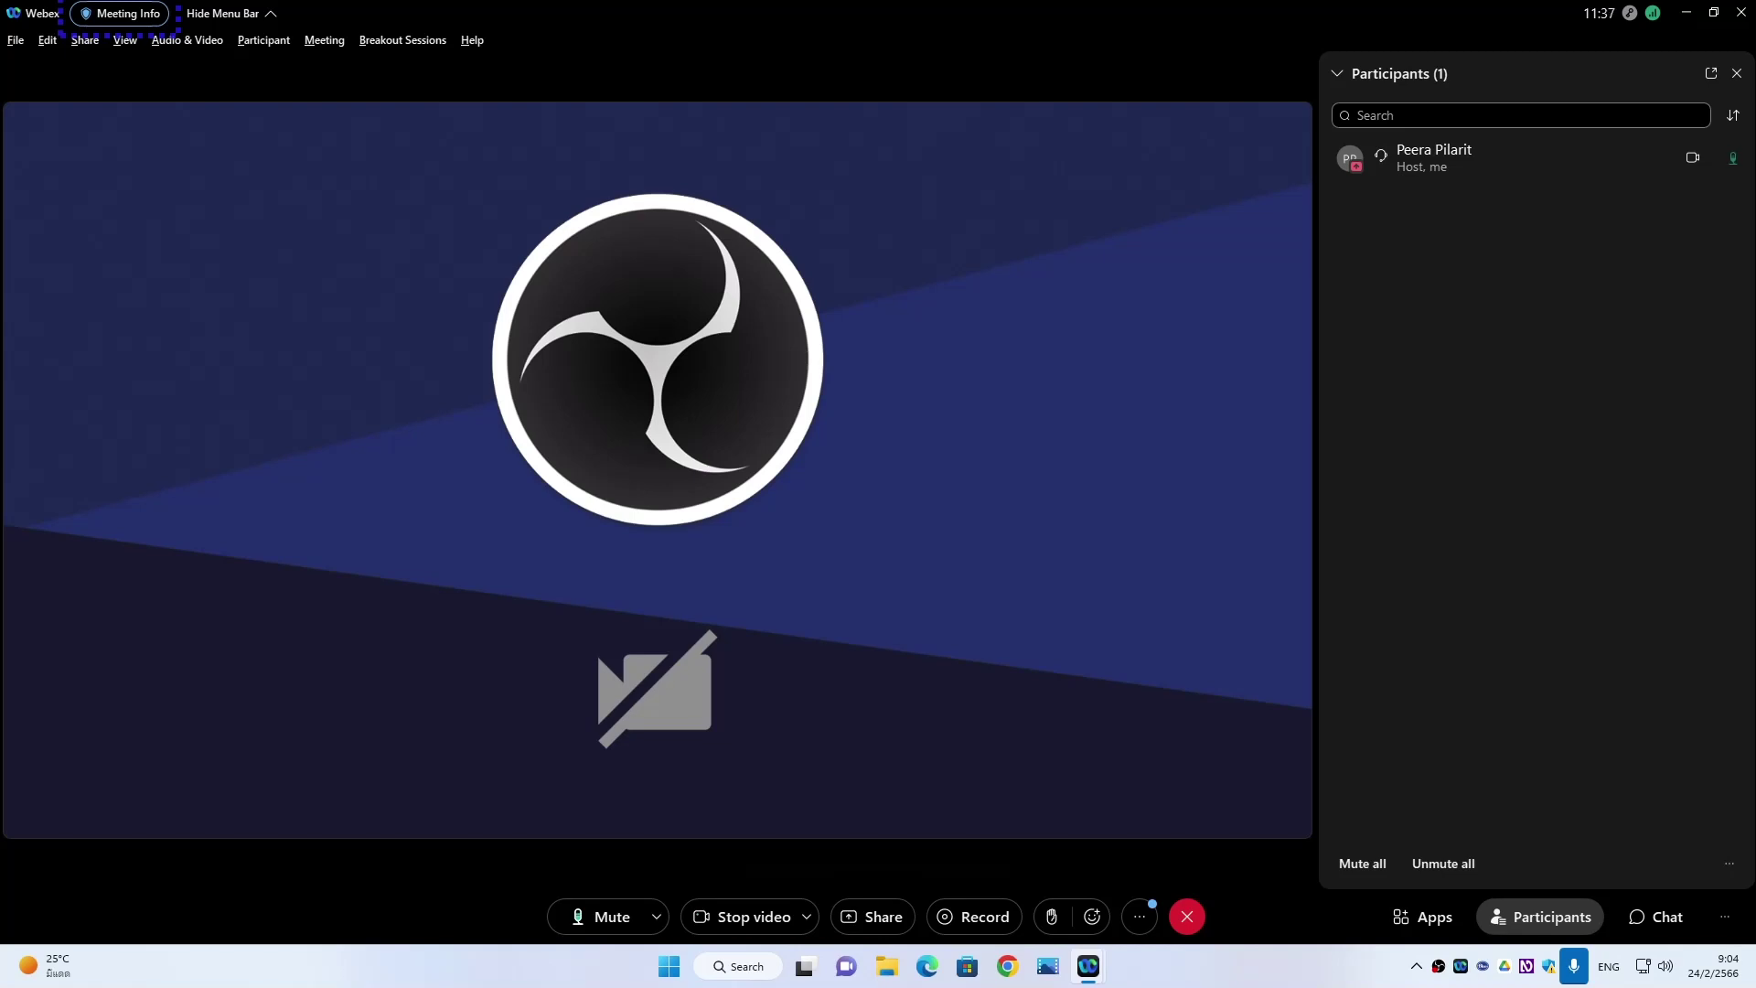
- End the personal room meeting, checking the End meeting and Cancel choices before confirming
key(Tab)
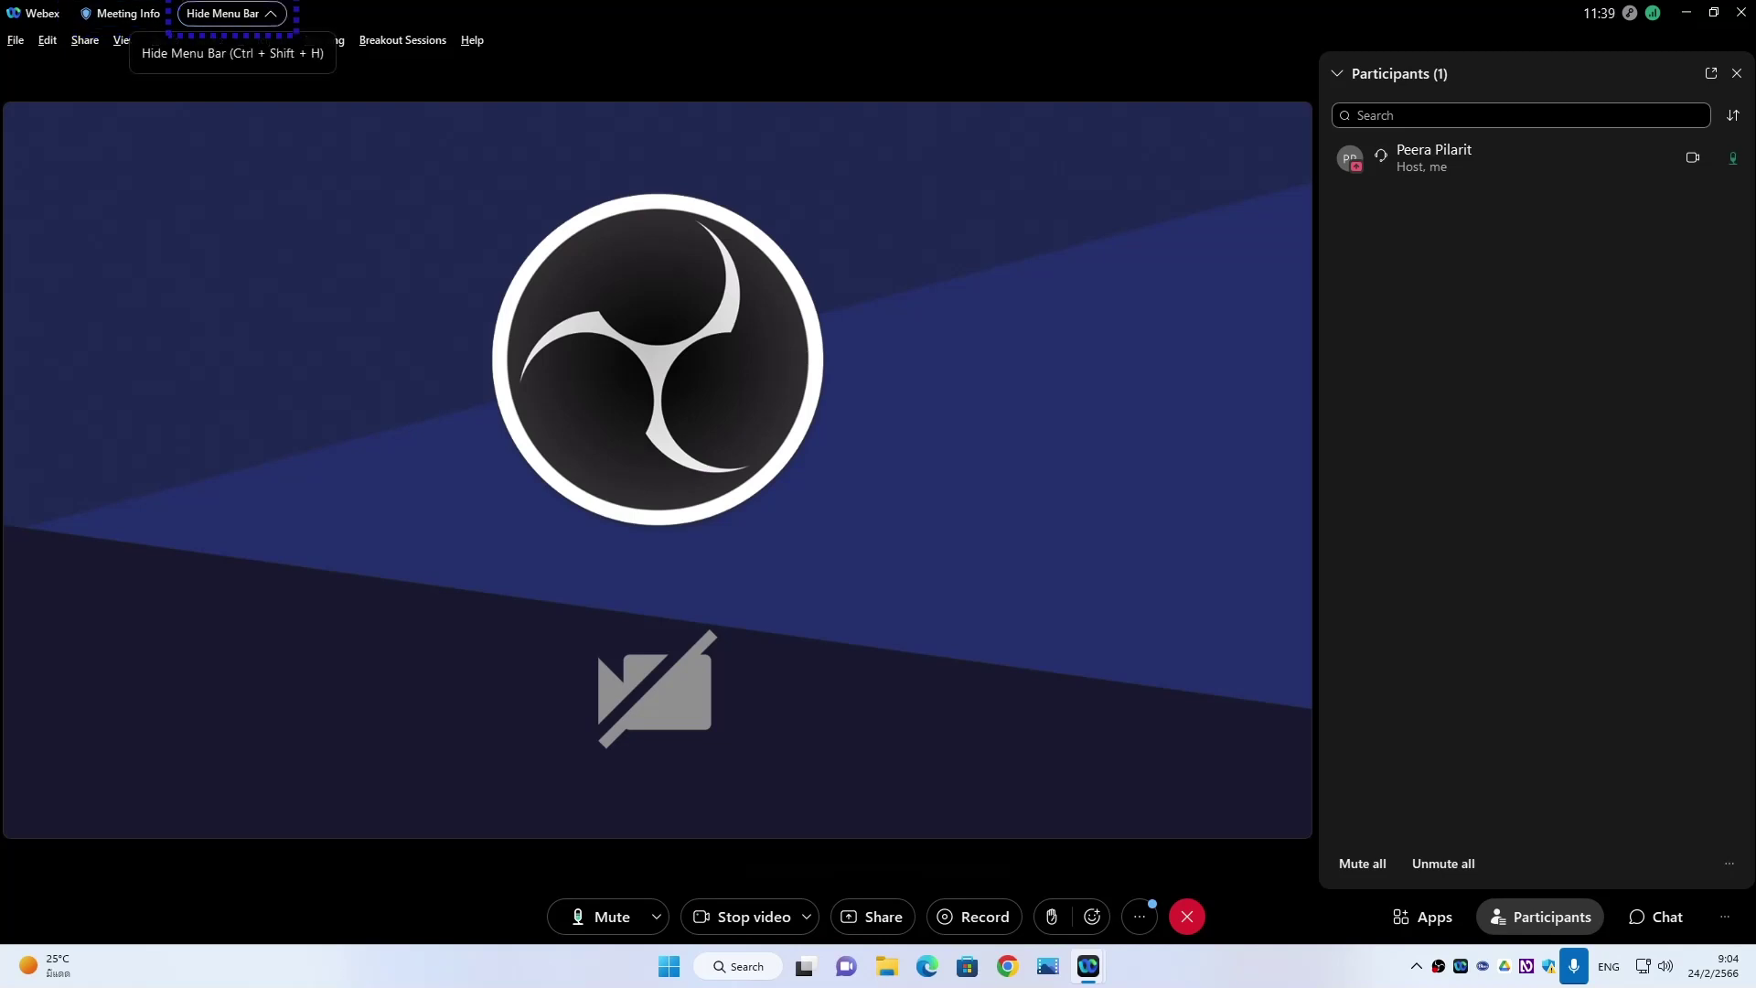
key(shift+Tab)
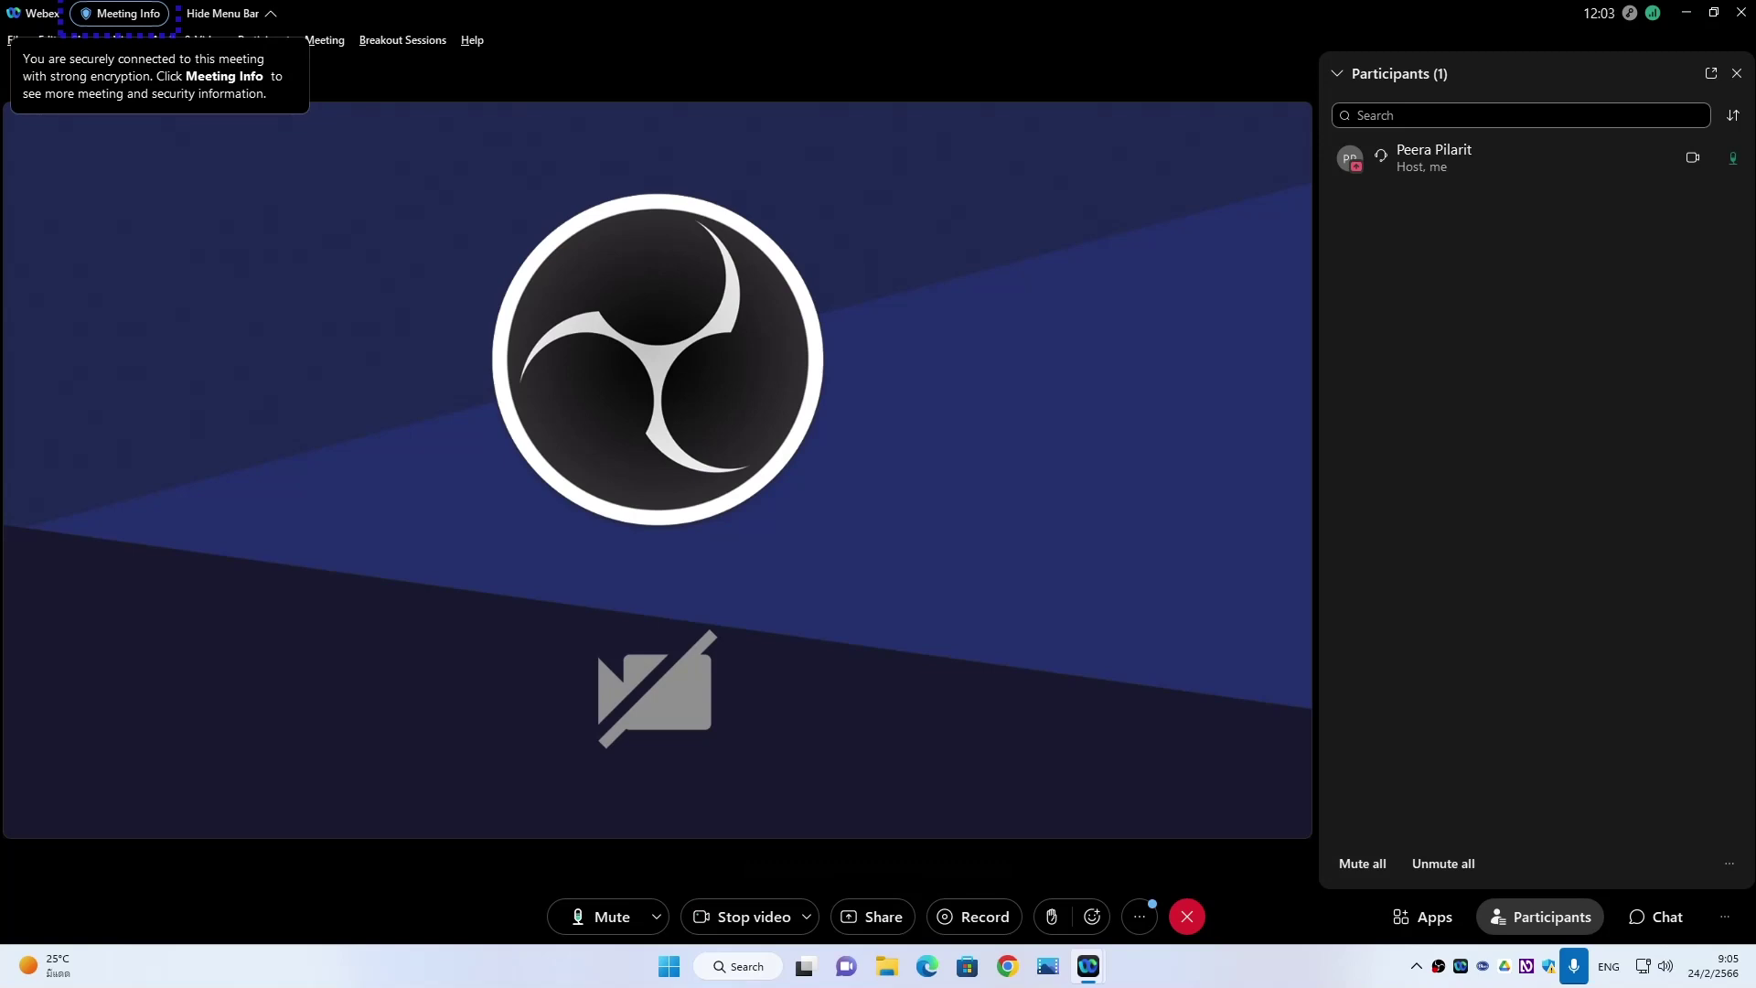
key(alt+F4)
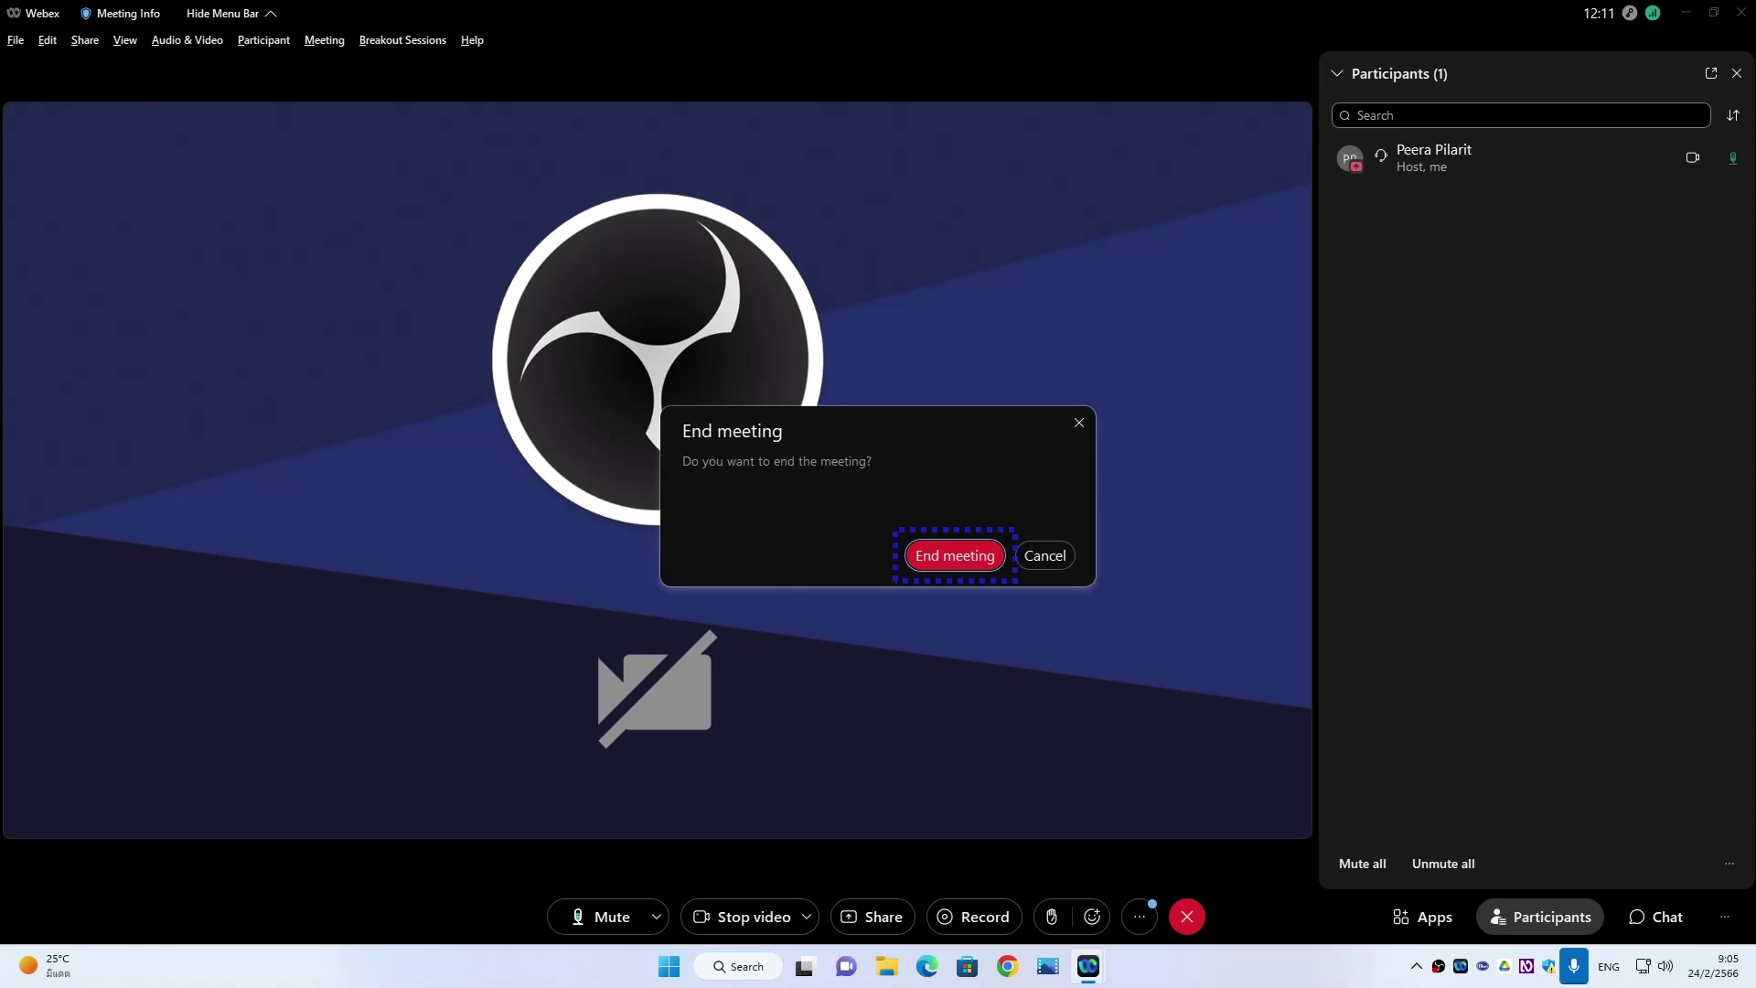
key(Tab)
key(shift+Tab)
key(Tab)
key(shift+Tab)
key(Tab)
key(shift+Tab)
key(Return)
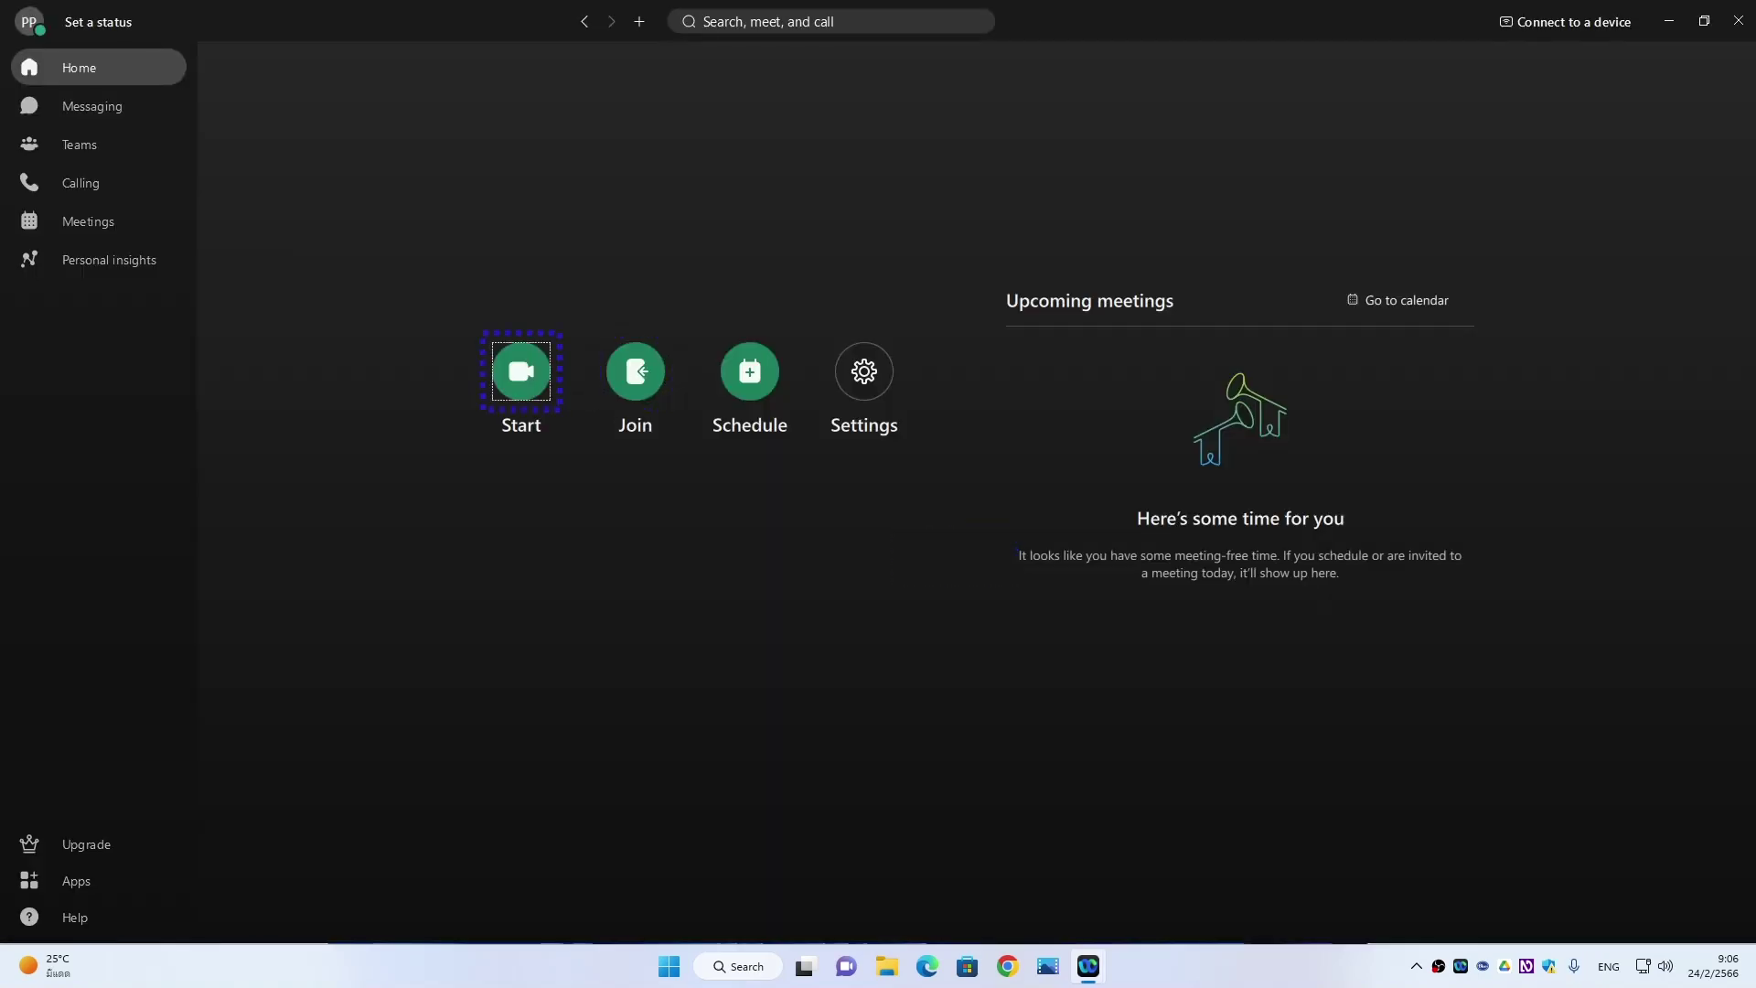
key(alt+Tab)
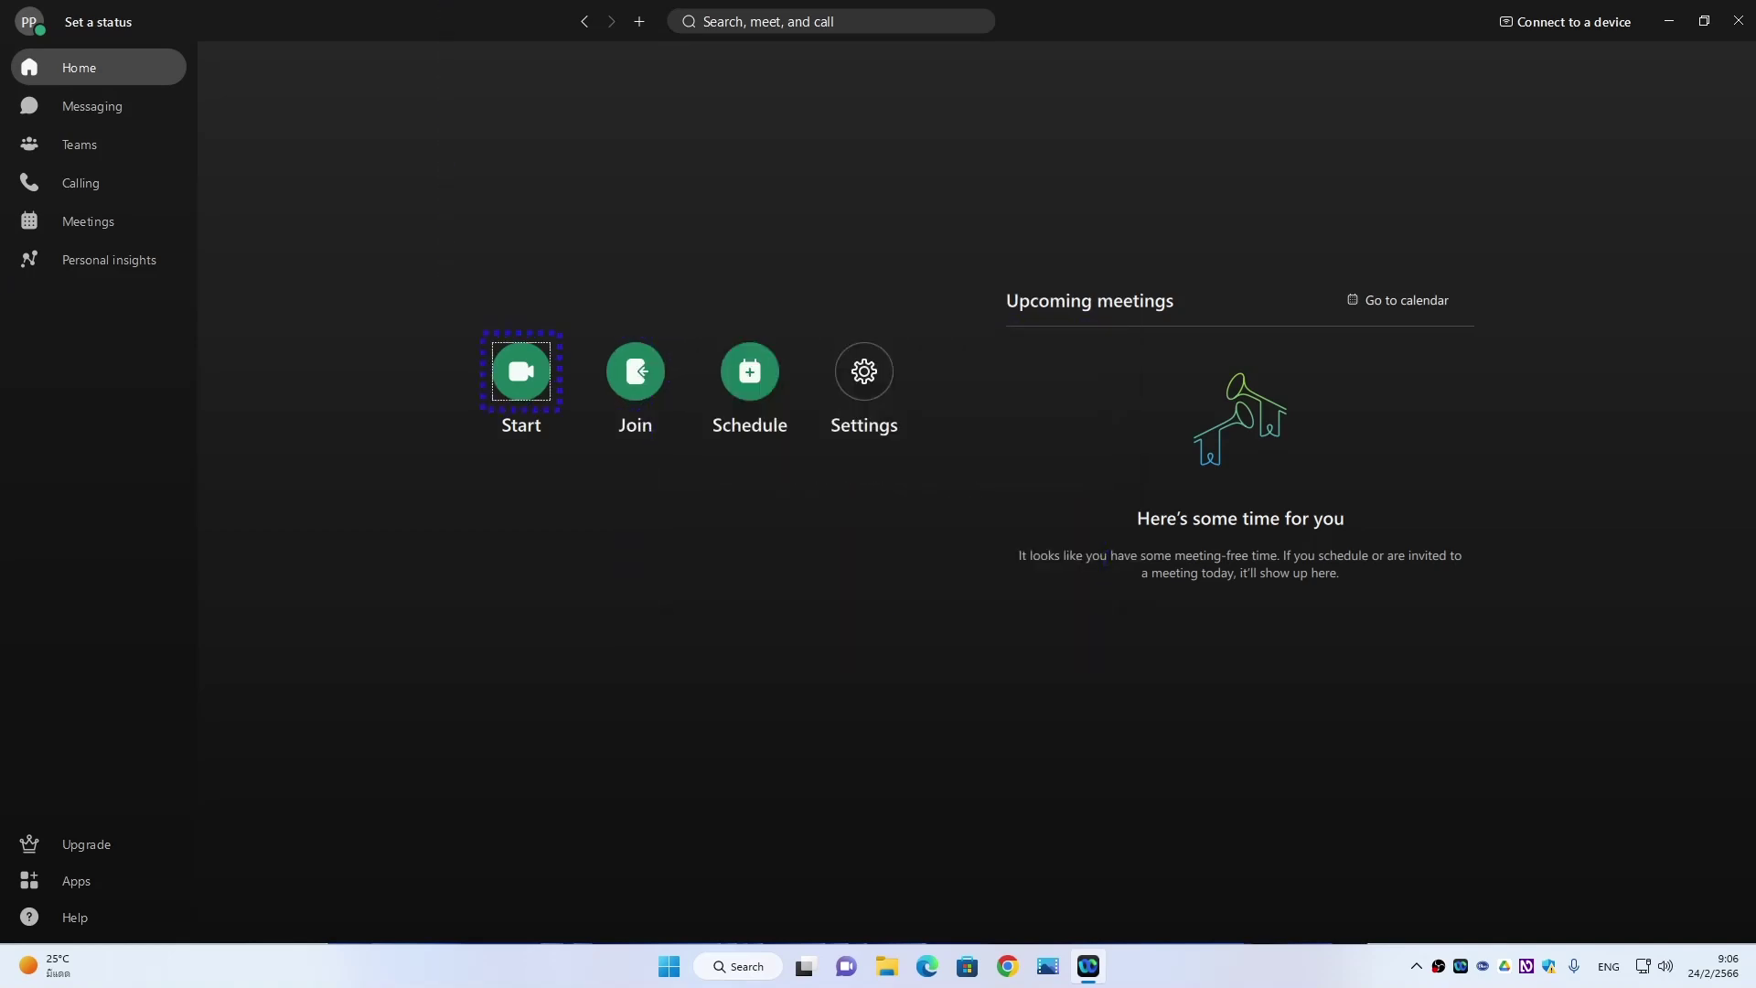